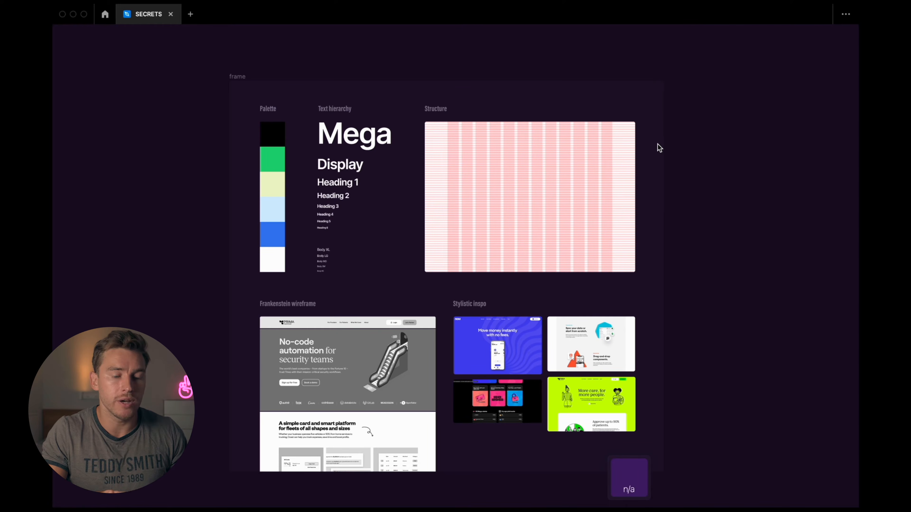
- Set the height of the 1440-wide frame beneath the PRIMA navigation screenshot to 96
{"action": "left_click", "coordinate": [658, 144]}
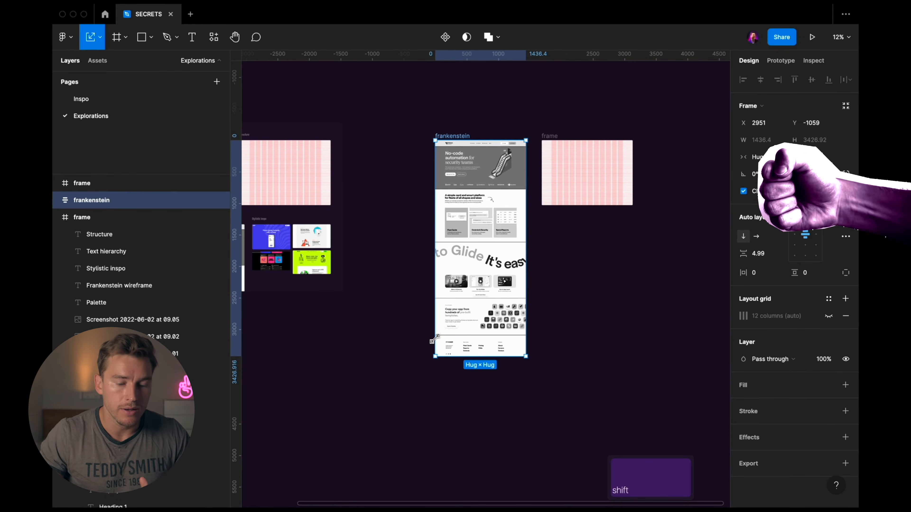
{"action": "key", "text": "shift+2"}
{"action": "key", "text": "Return"}
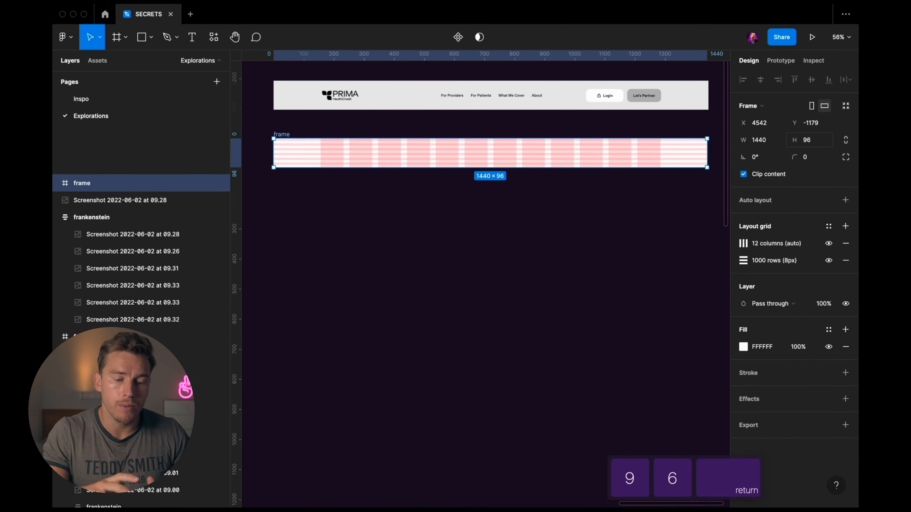
{"action": "key", "text": "Escape"}
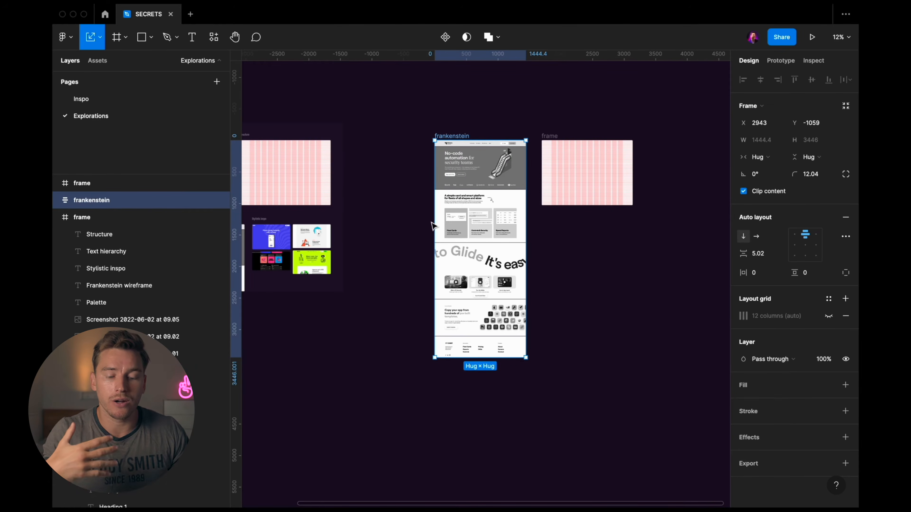
{"action": "key", "text": "shift+2"}
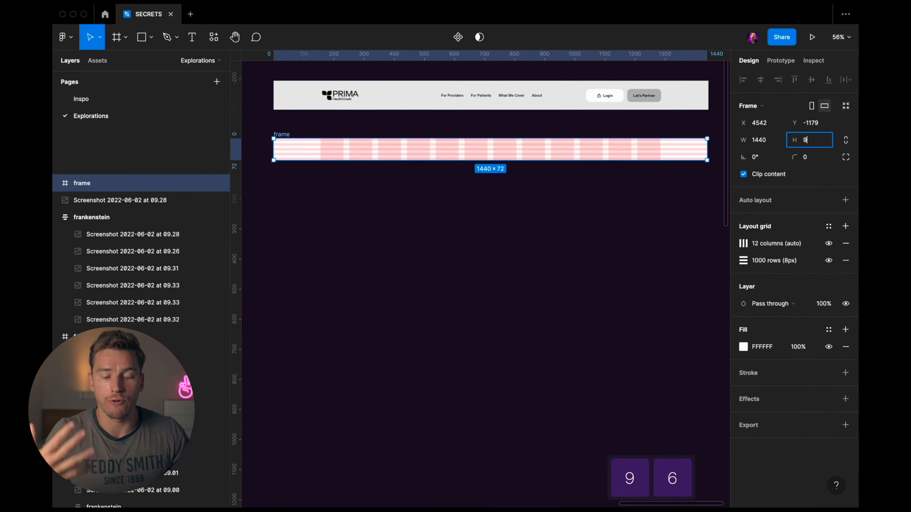
{"action": "type", "text": "6"}
{"action": "key", "text": "Escape"}
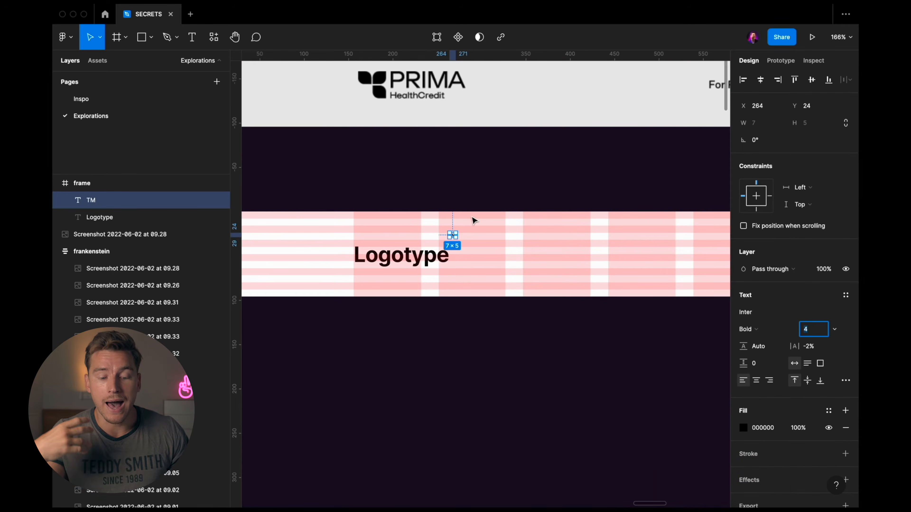
- Enlarge the TM text to size 8 and place it against the upper end of the Logotype text
{"action": "key", "text": "Up"}
{"action": "key", "text": "Up"}
{"action": "key", "text": "Up"}
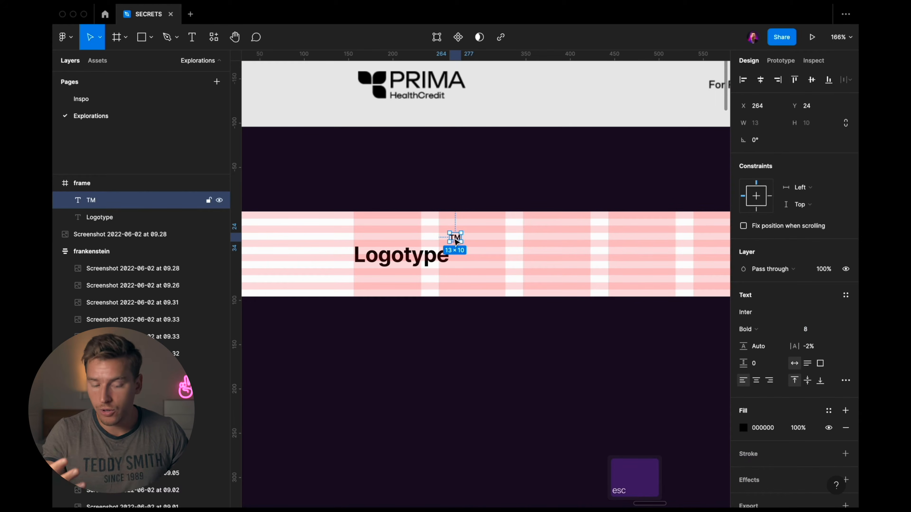
{"action": "left_click_drag", "start_coordinate": [458, 239], "coordinate": [460, 246]}
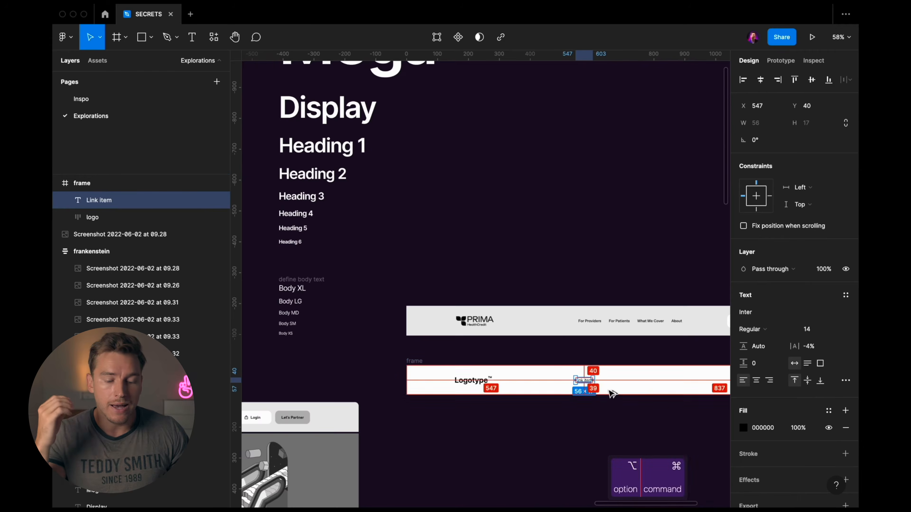
- Apply the copied text style to the nav link item and move the duplicated Products link closer to the original
{"action": "key", "text": "alt+super+v"}
{"action": "scroll", "coordinate": [614, 394], "scroll_direction": "up", "scroll_amount": 5}
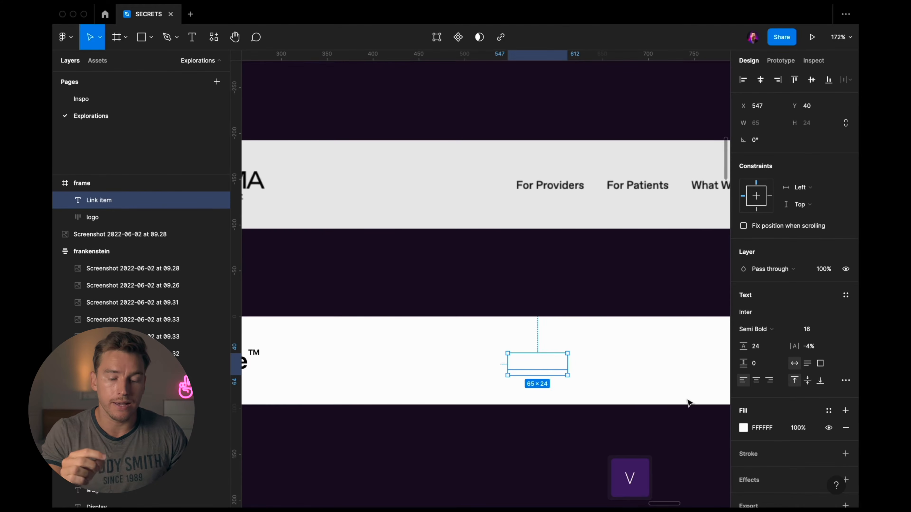
{"action": "left_click", "coordinate": [744, 428]}
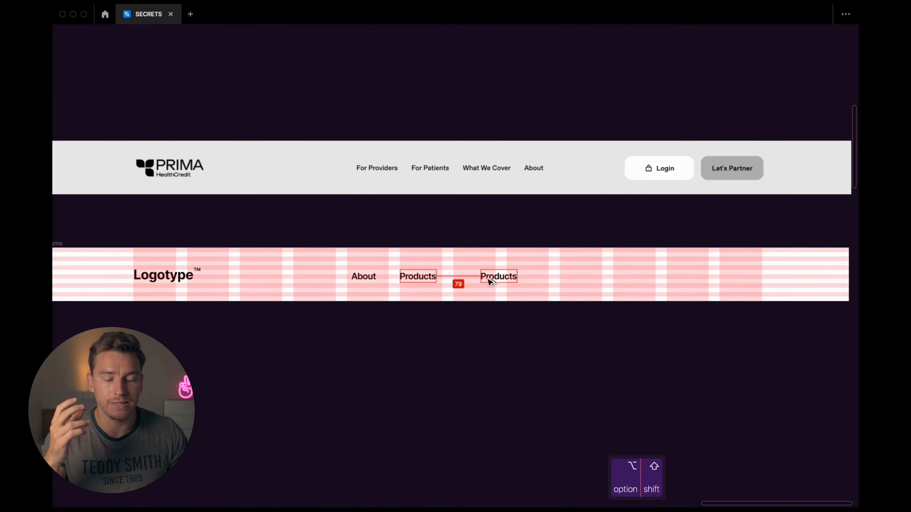
{"action": "left_click_drag", "start_coordinate": [490, 281], "coordinate": [462, 281]}
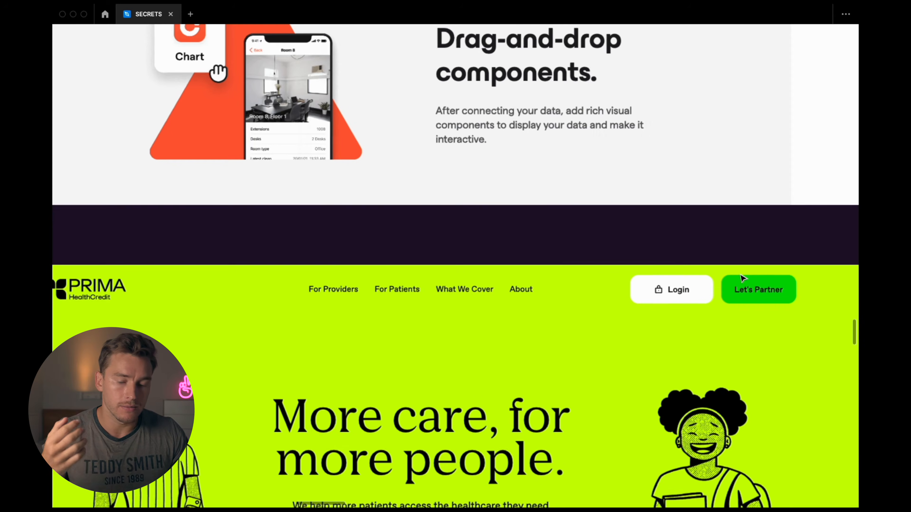
{"action": "scroll", "coordinate": [743, 278], "scroll_direction": "down", "scroll_amount": 10}
{"action": "scroll", "coordinate": [740, 276], "scroll_direction": "up", "scroll_amount": 10}
{"action": "scroll", "coordinate": [703, 280], "scroll_direction": "right", "scroll_amount": 15}
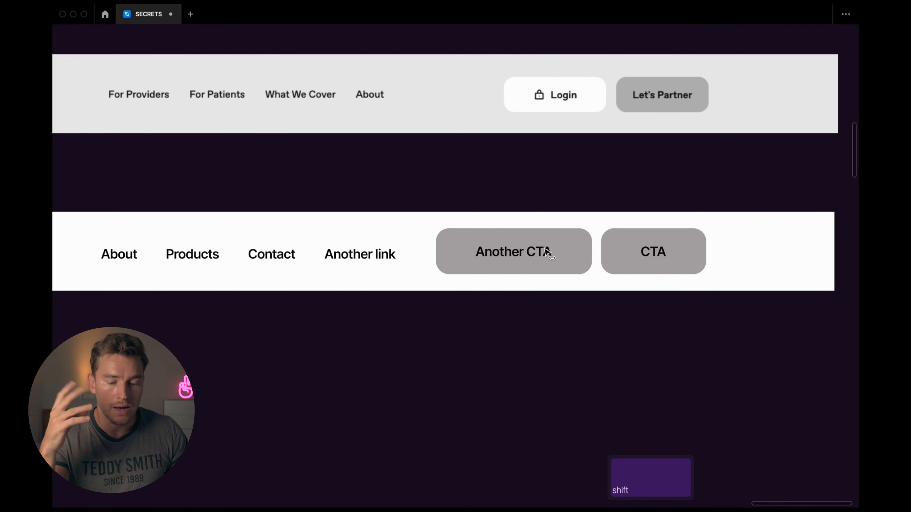
{"action": "key", "text": "shift+1"}
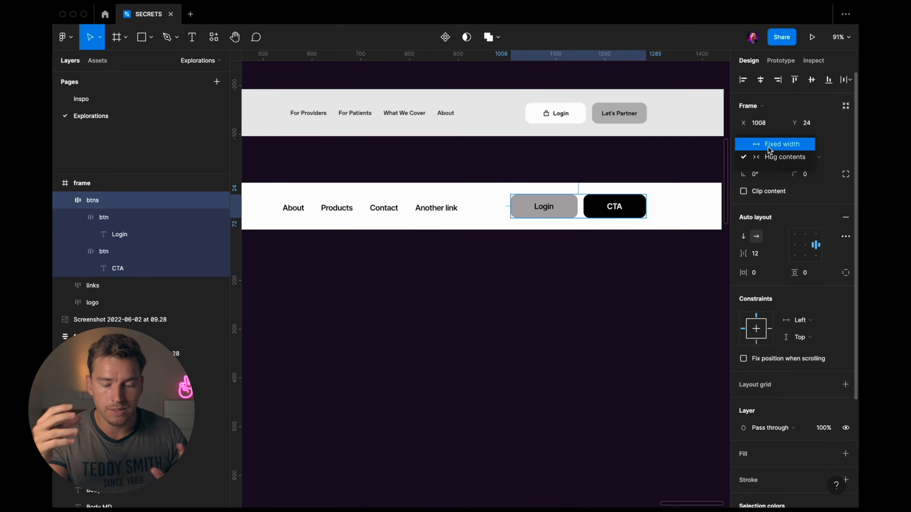
- Set the button group with Login and CTA to a width of 350 and shift it left within the navigation bar
{"action": "type", "text": "350"}
{"action": "key", "text": "Return"}
{"action": "key", "text": "Escape"}
{"action": "left_click_drag", "start_coordinate": [613, 214], "coordinate": [580, 213]}
{"action": "scroll", "coordinate": [574, 223], "scroll_direction": "left", "scroll_amount": 3}
{"action": "scroll", "coordinate": [574, 222], "scroll_direction": "up", "scroll_amount": 1}
{"action": "key", "text": "Escape"}
- Give the links group a fixed width of 350 with its items centred
{"action": "left_click", "coordinate": [557, 256]}
{"action": "scroll", "coordinate": [552, 253], "scroll_direction": "left", "scroll_amount": 3}
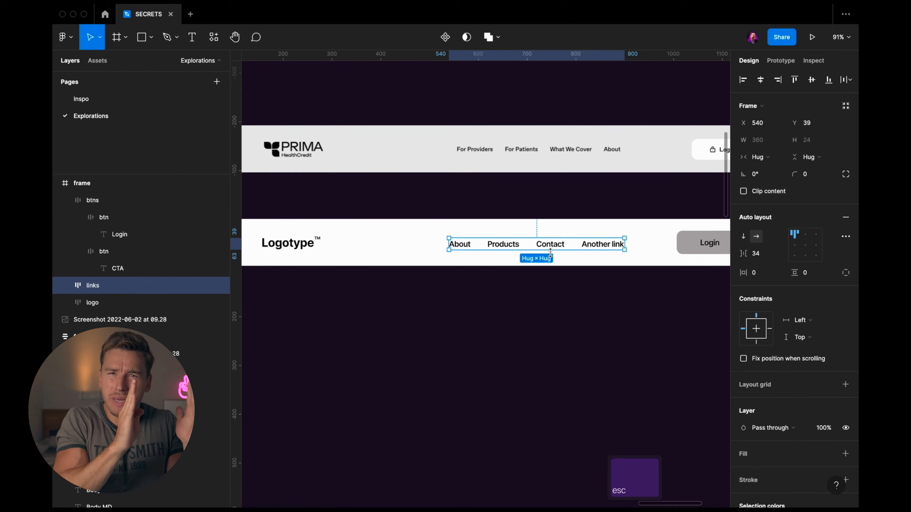
{"action": "scroll", "coordinate": [551, 253], "scroll_direction": "left", "scroll_amount": 2}
{"action": "left_click", "coordinate": [761, 157]}
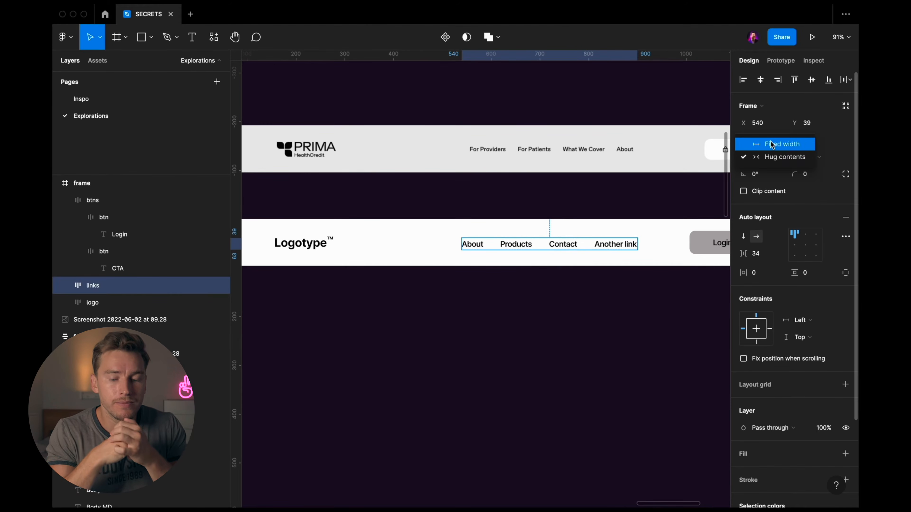
{"action": "left_click", "coordinate": [769, 143]}
{"action": "left_click", "coordinate": [767, 144]}
{"action": "type", "text": "350"}
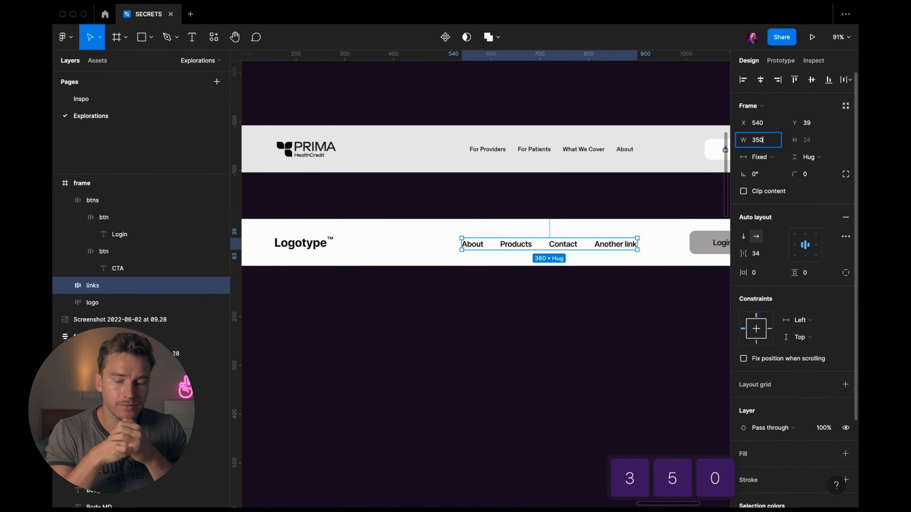
{"action": "key", "text": "Return"}
- Switch the logo group's horizontal sizing to fixed width
{"action": "key", "text": "Tab"}
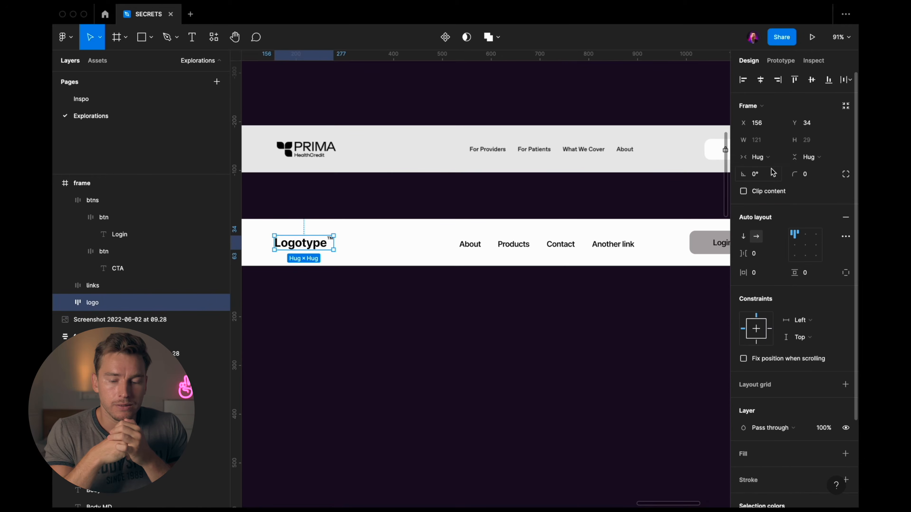
{"action": "left_click", "coordinate": [767, 157]}
{"action": "left_click", "coordinate": [771, 143]}
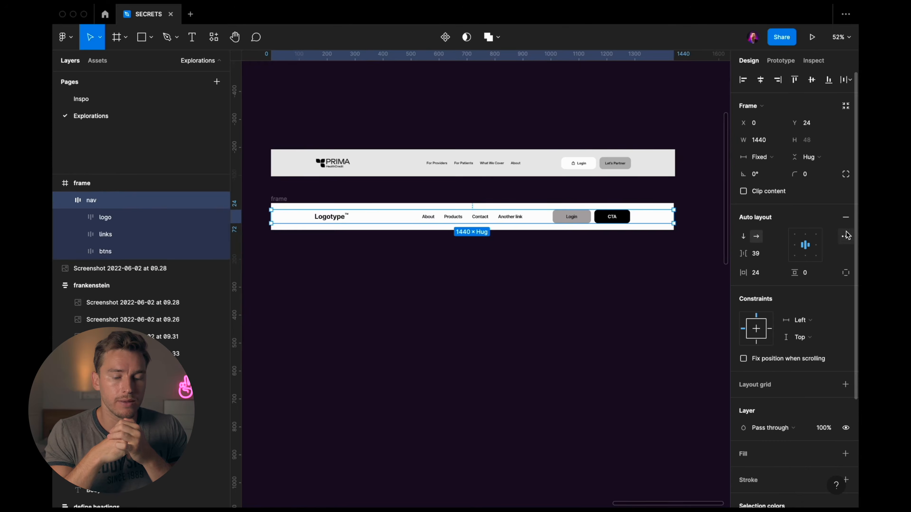
- Set the nav frame's auto layout spacing mode to Space between
{"action": "left_click", "coordinate": [846, 236]}
{"action": "left_click", "coordinate": [702, 323]}
{"action": "left_click", "coordinate": [696, 348]}
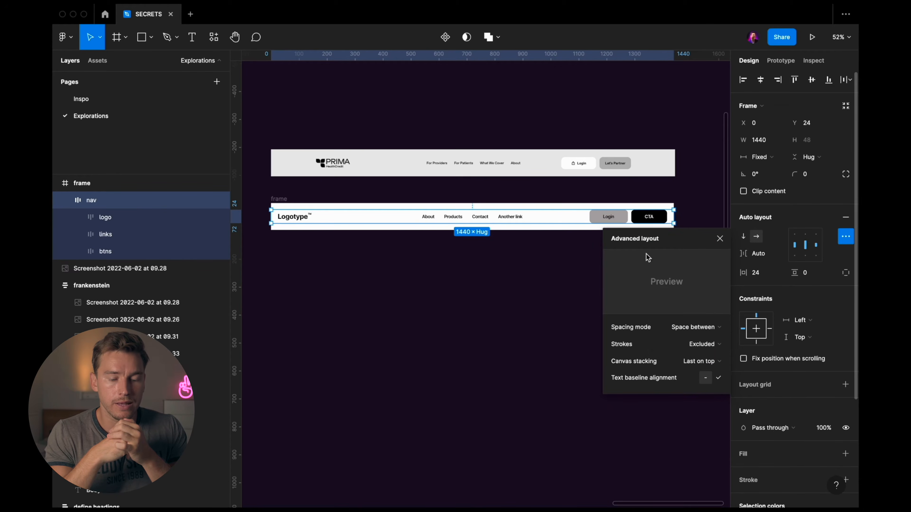
{"action": "key", "text": "Escape"}
{"action": "key", "text": "Escape"}
{"action": "key", "text": "super+backslash"}
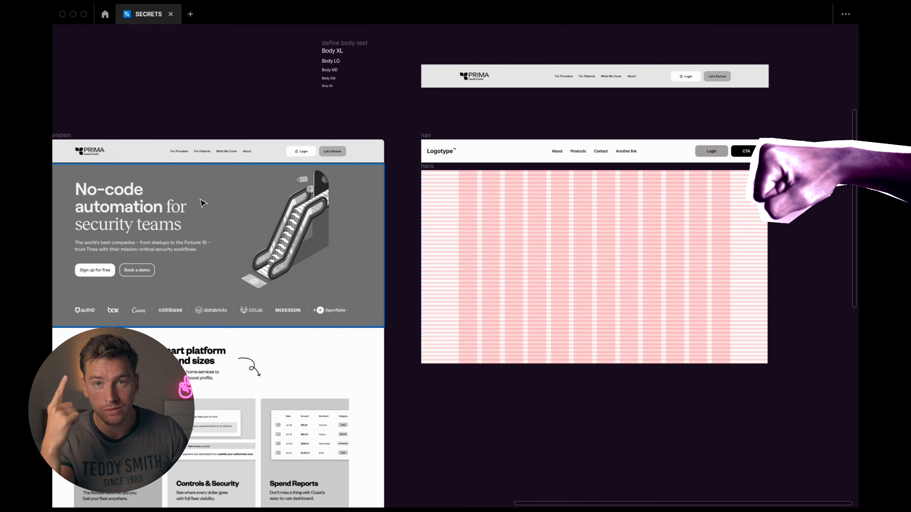
- Copy the "No-code automation for security teams" screenshot from the frankenstein wireframe into the hero frame and send it to the back
{"action": "key", "text": "super"}
{"action": "left_click_drag", "start_coordinate": [202, 204], "coordinate": [589, 240]}
{"action": "right_click", "coordinate": [598, 244]}
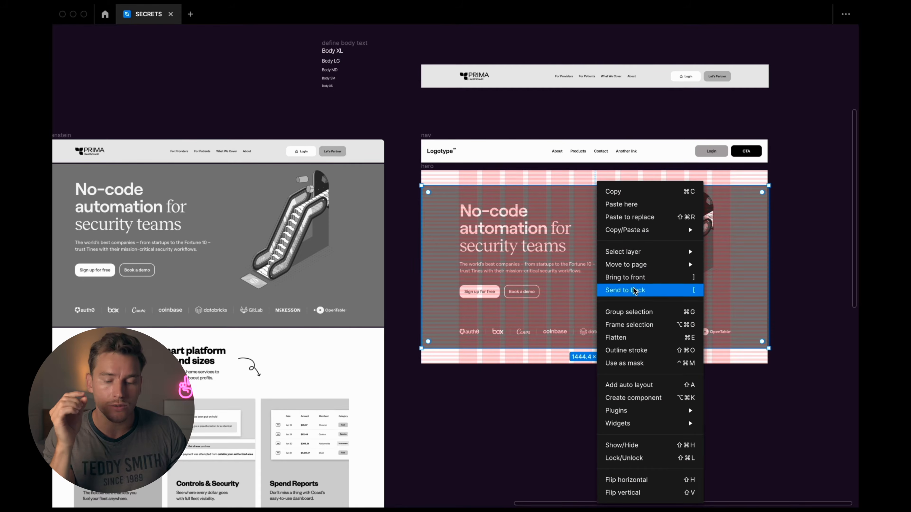
{"action": "left_click", "coordinate": [625, 289]}
- Lock the reference screenshot in the hero frame and reduce its opacity to 50%
{"action": "key", "text": "super+backslash"}
{"action": "key", "text": "shift+2"}
{"action": "right_click", "coordinate": [503, 287]}
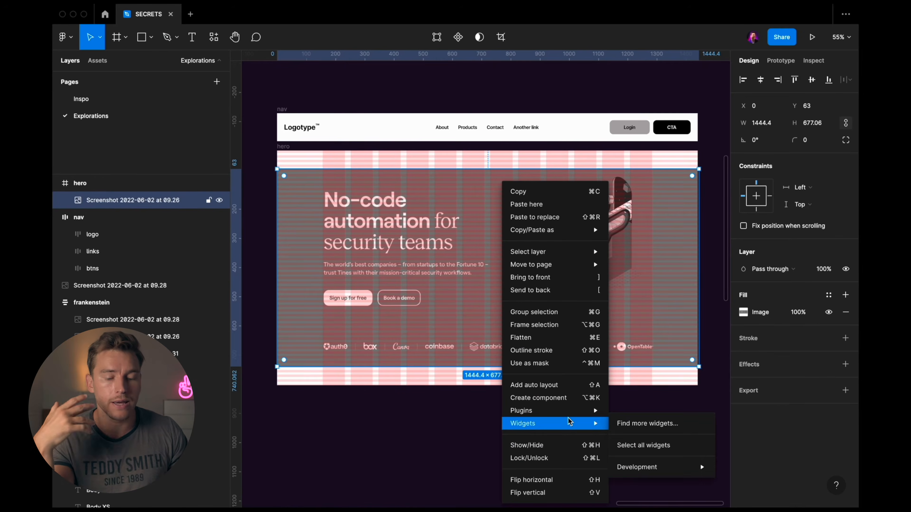
{"action": "left_click", "coordinate": [562, 462]}
{"action": "key", "text": "5"}
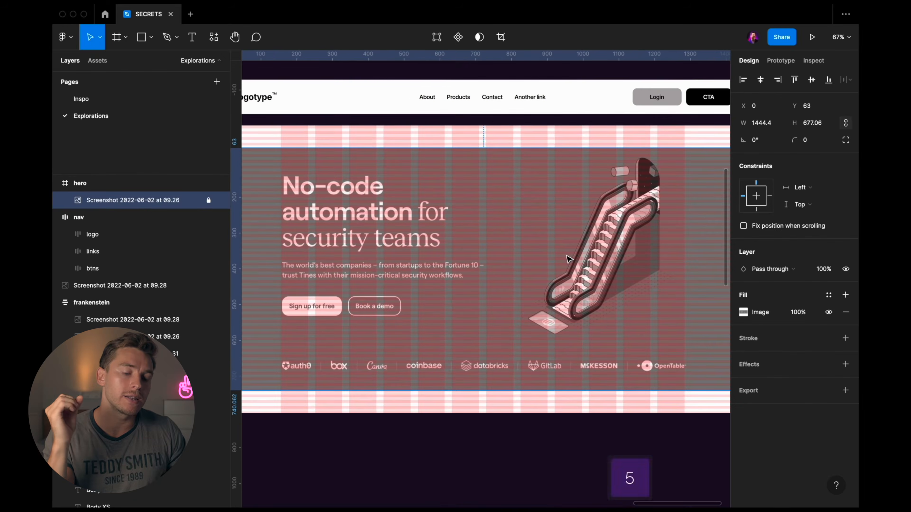
{"action": "key", "text": "Escape"}
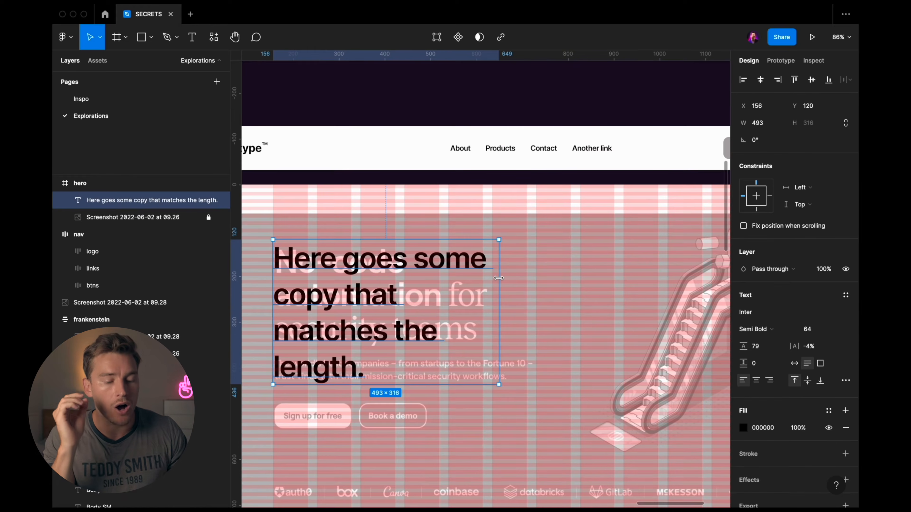
- Widen the hero heading's text box to about 539 so the copy wraps onto three lines
{"action": "left_click_drag", "start_coordinate": [499, 283], "coordinate": [520, 280]}
{"action": "scroll", "coordinate": [521, 280], "scroll_direction": "down", "scroll_amount": 2}
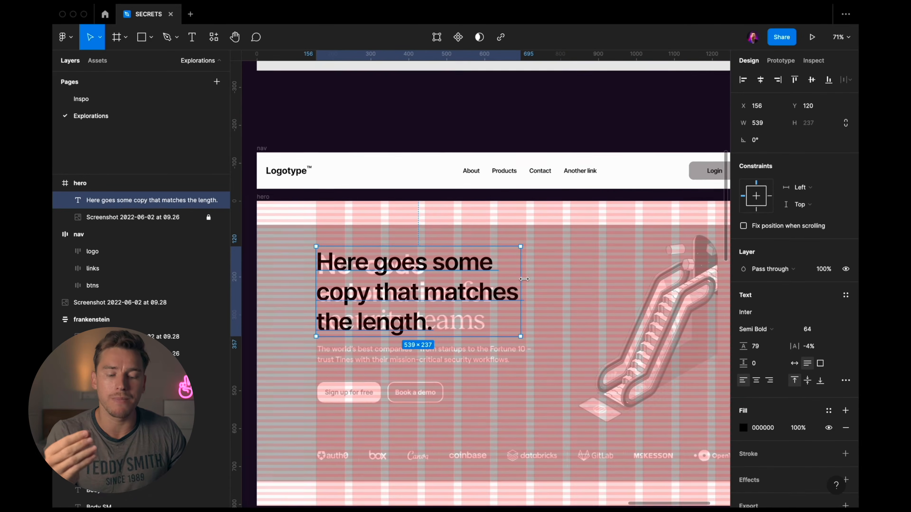
{"action": "key", "text": "Escape"}
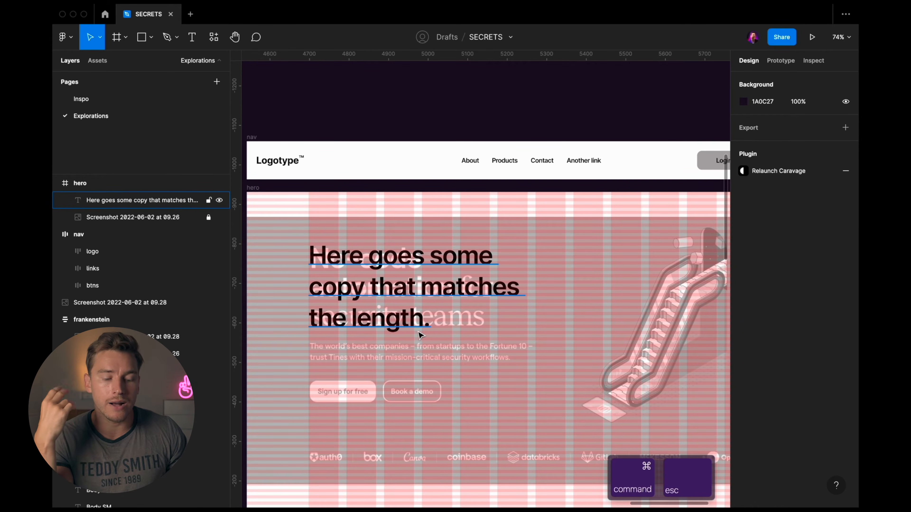
- Extend the hero heading to read "Here goes some copy that matches the length of this." and save the file
{"action": "double_click", "coordinate": [419, 332]}
{"action": "key", "text": "Left"}
{"action": "type", "text": "of this"}
{"action": "key", "text": "super+s"}
{"action": "key", "text": "Escape"}
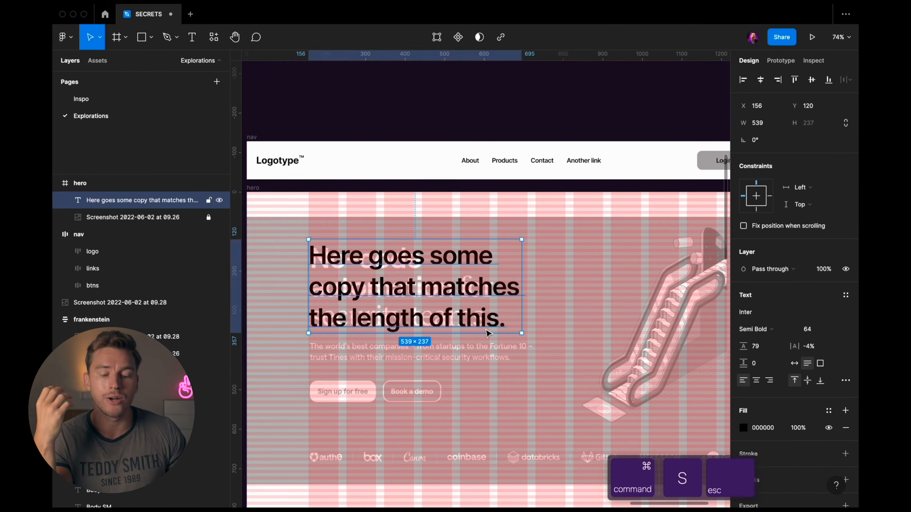
- Hide the layout grid and set the hero heading's line height to 78
{"action": "key", "text": "super+backslash"}
{"action": "key", "text": "ctrl+g"}
{"action": "key", "text": "super+backslash"}
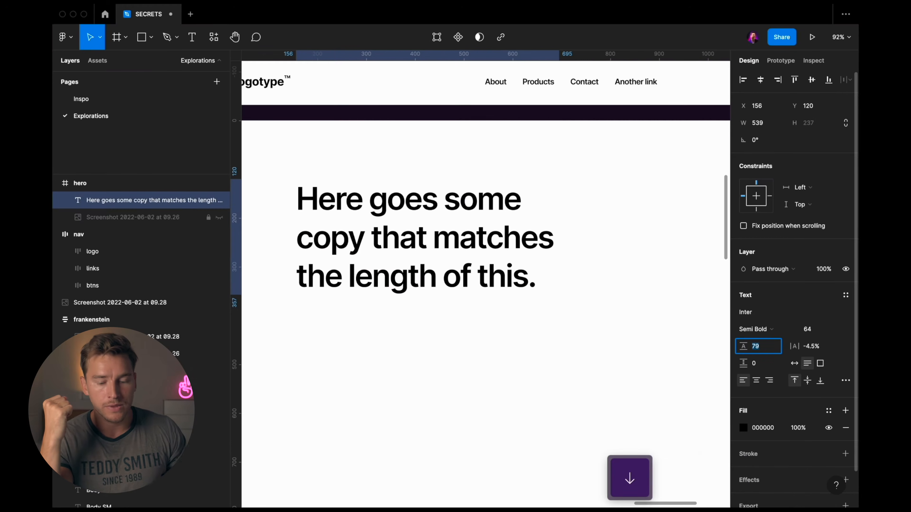
{"action": "key", "text": "Up"}
{"action": "key", "text": "Down"}
{"action": "key", "text": "Down"}
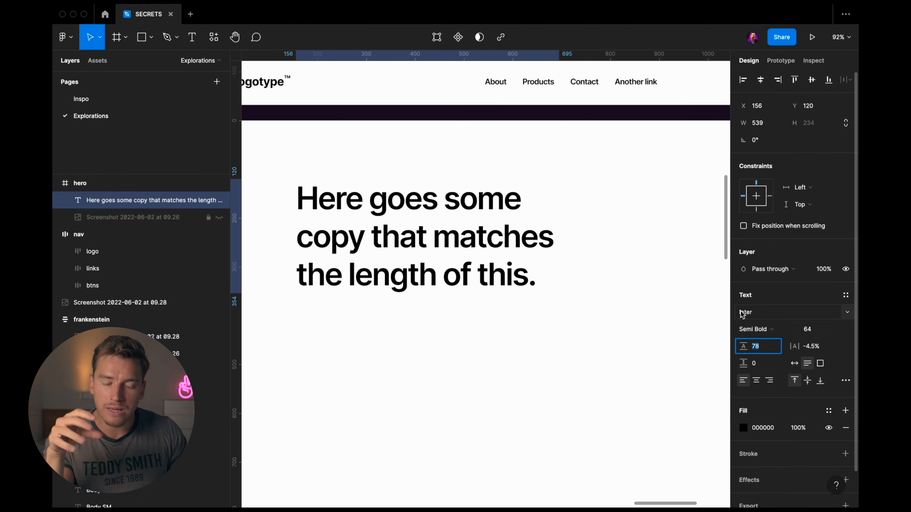
- Set the hero heading's font weight to Bold
{"action": "left_click", "coordinate": [754, 329]}
{"action": "left_click", "coordinate": [756, 340]}
{"action": "left_click", "coordinate": [586, 256]}
{"action": "scroll", "coordinate": [586, 256], "scroll_direction": "up", "scroll_amount": 1}
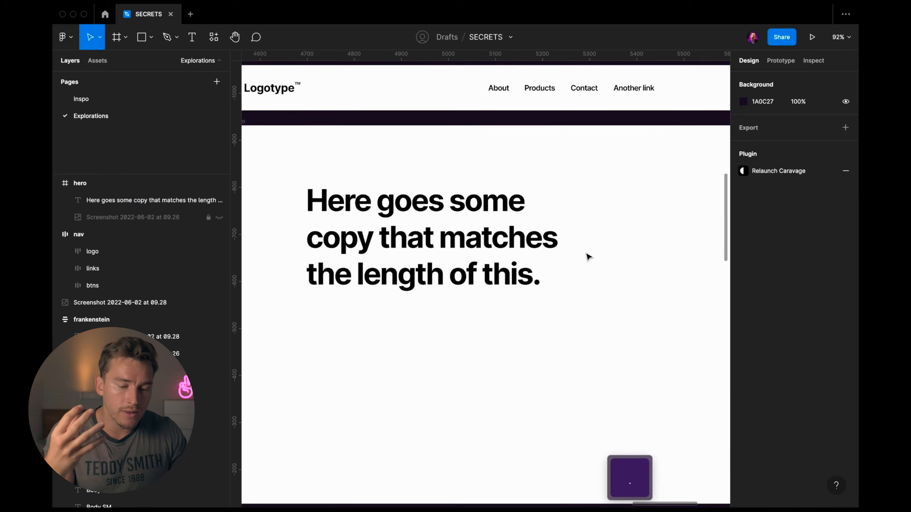
- Complete the body text under the hero heading with "It even spans longer, like this."
{"action": "scroll", "coordinate": [585, 256], "scroll_direction": "down", "scroll_amount": 2}
{"action": "key", "text": "super+backslash"}
{"action": "scroll", "coordinate": [589, 256], "scroll_direction": "up", "scroll_amount": 2}
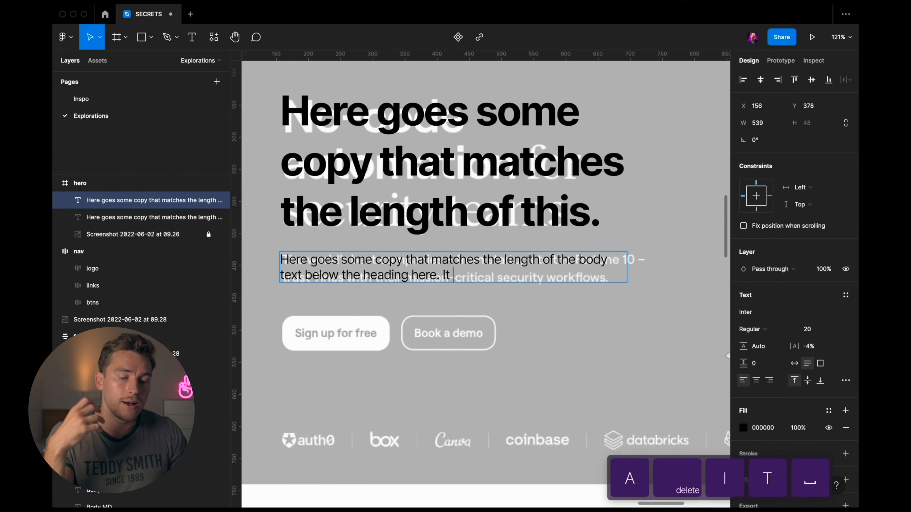
{"action": "type", "text": "even spans longer"}
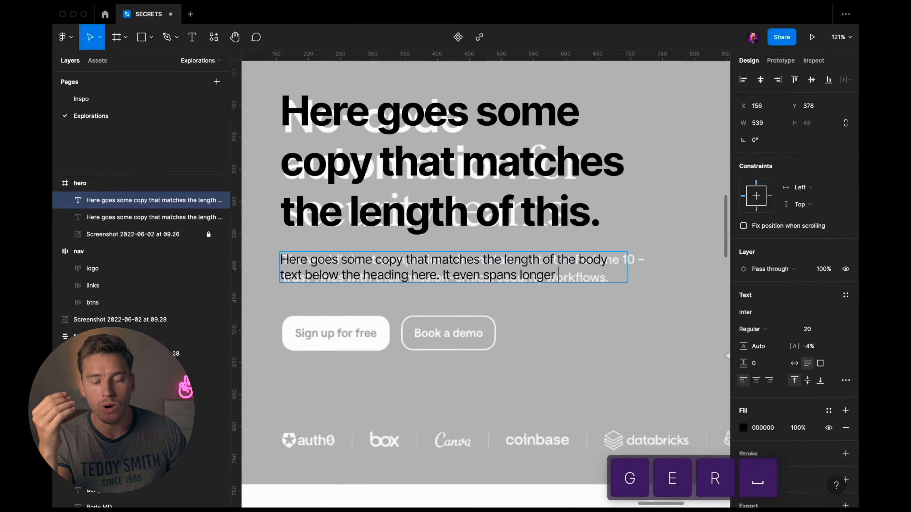
{"action": "type", "text": ", like this."}
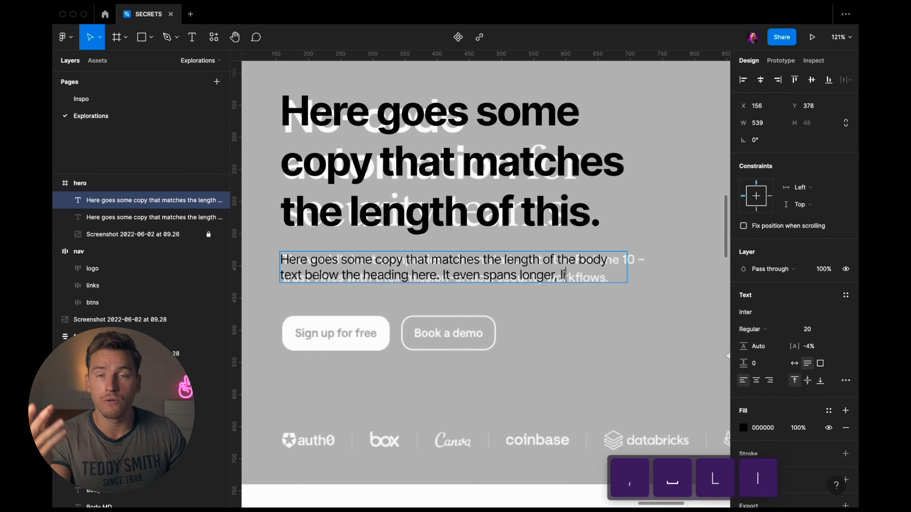
{"action": "key", "text": "Escape"}
{"action": "key", "text": "Escape"}
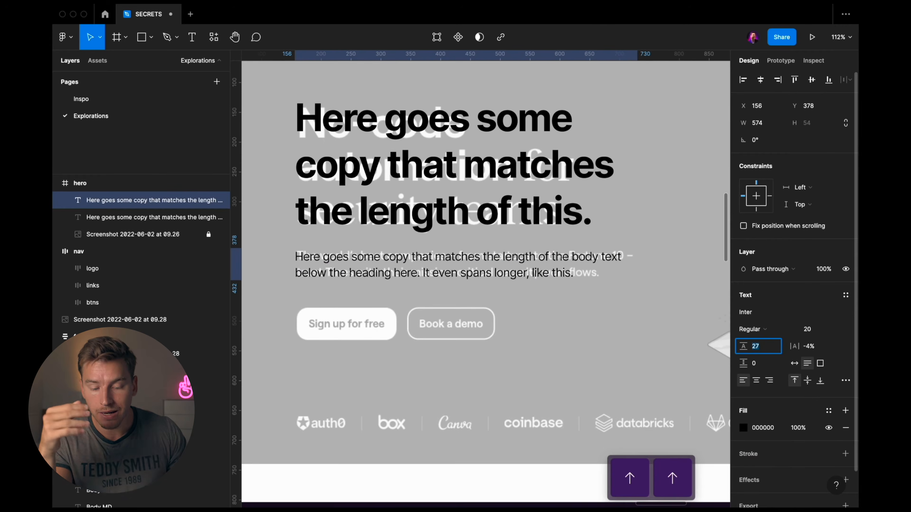
- Set the hero body text's line height to 26
{"action": "key", "text": "Down"}
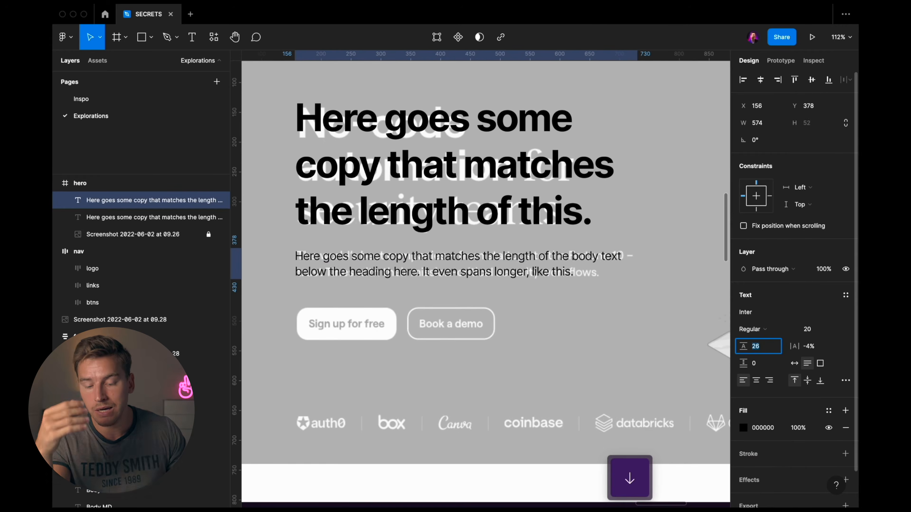
{"action": "key", "text": "Escape"}
{"action": "key", "text": "Escape"}
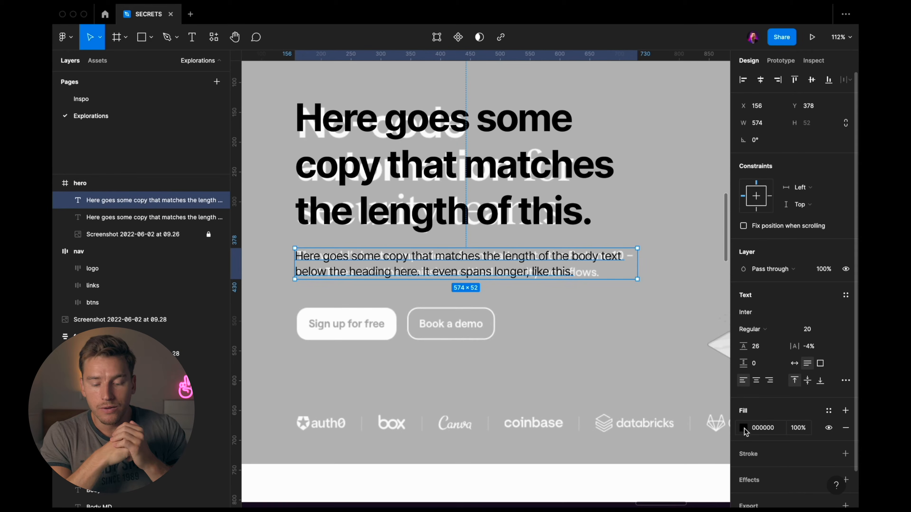
- Set the hero body text's font weight to Medium
{"action": "left_click", "coordinate": [761, 329]}
{"action": "left_click", "coordinate": [753, 342]}
{"action": "key", "text": "Escape"}
{"action": "key", "text": "Escape"}
{"action": "left_click", "coordinate": [444, 258]}
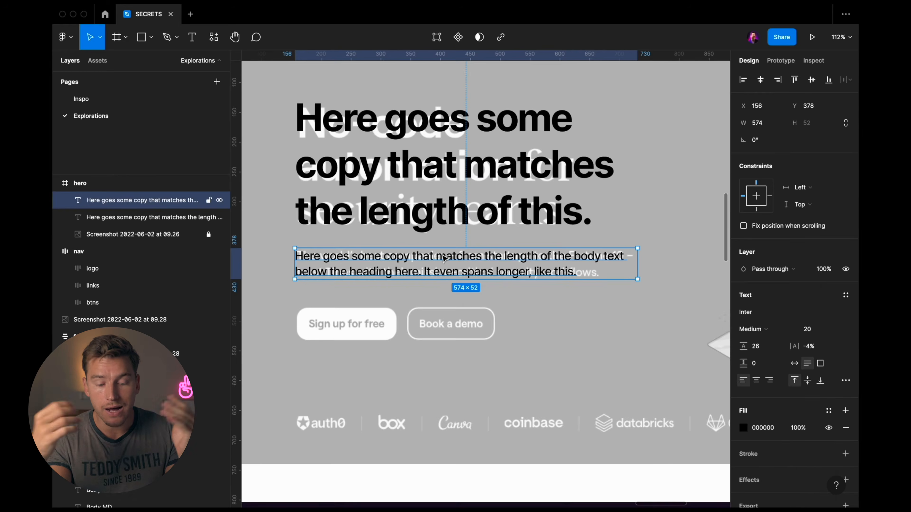
{"action": "key", "text": "Right"}
{"action": "key", "text": "Left"}
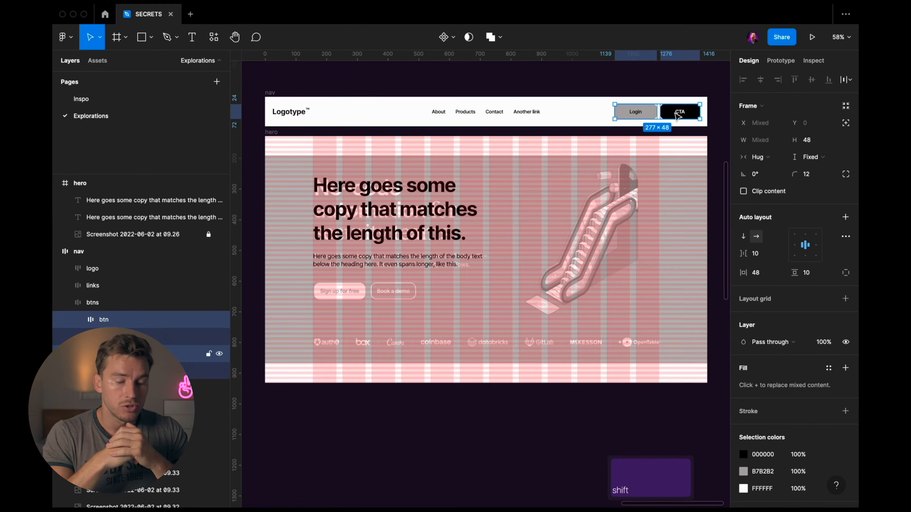
- Copy the nav's Login and CTA buttons into the hero below the body text, aligned with its starting edge
{"action": "left_click_drag", "start_coordinate": [642, 114], "coordinate": [353, 283]}
{"action": "scroll", "coordinate": [351, 300], "scroll_direction": "up", "scroll_amount": 5}
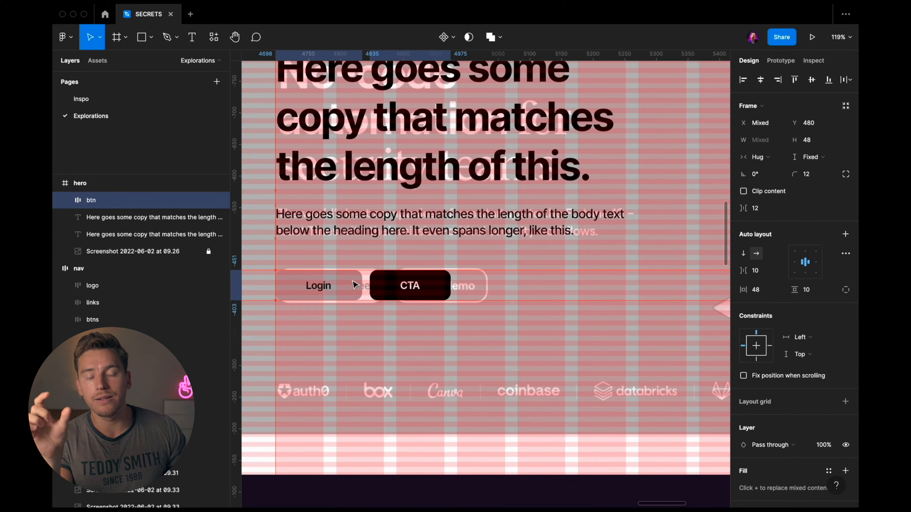
{"action": "left_click_drag", "start_coordinate": [355, 284], "coordinate": [355, 284]}
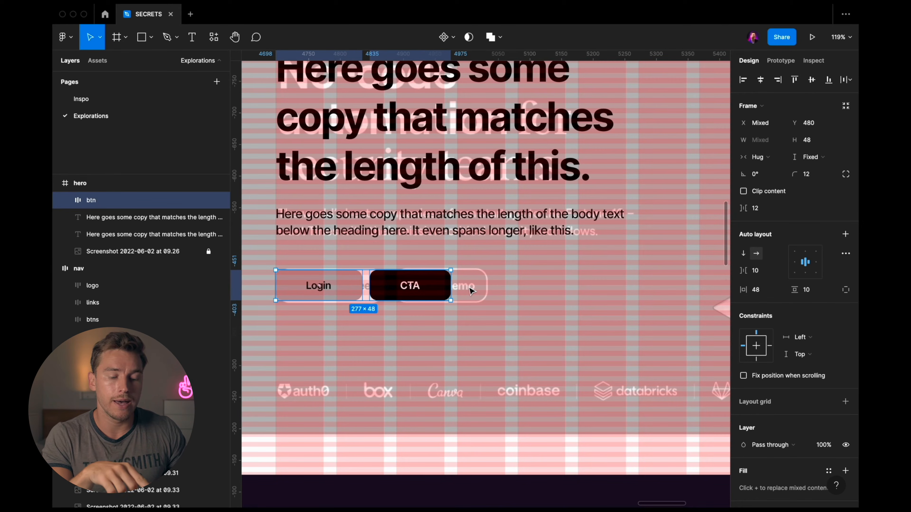
- Rename the nav's Login and CTA button frames as "btn md"
{"action": "scroll", "coordinate": [464, 300], "scroll_direction": "up", "scroll_amount": 3}
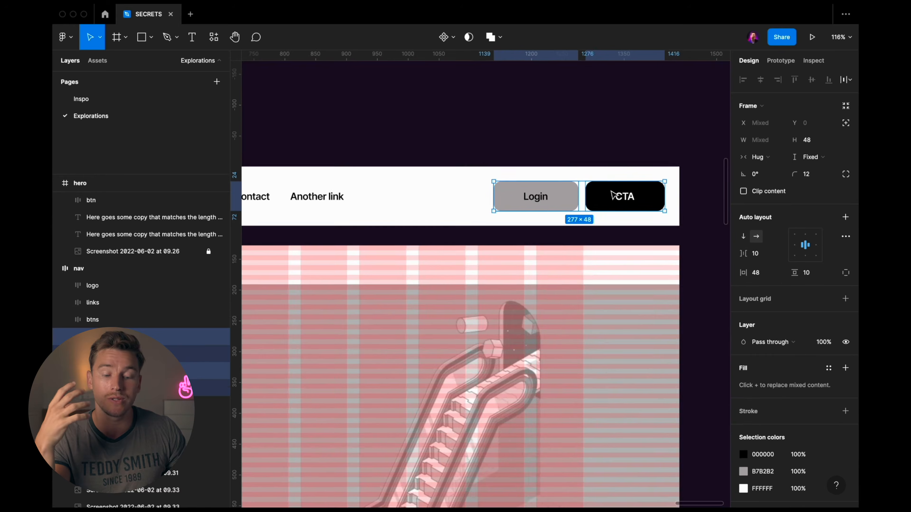
{"action": "scroll", "coordinate": [614, 195], "scroll_direction": "up", "scroll_amount": 3}
{"action": "double_click", "coordinate": [107, 337]}
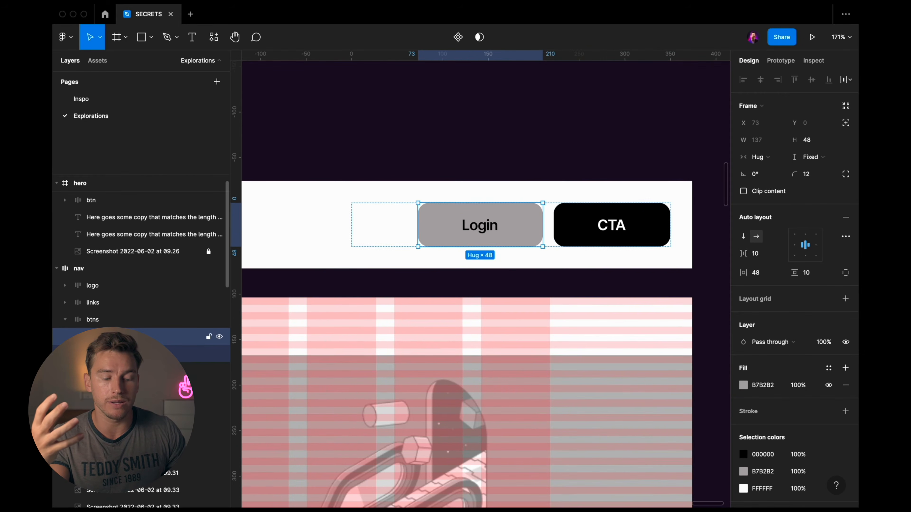
{"action": "key", "text": "Right"}
{"action": "type", "text": "md"}
{"action": "key", "text": "super+a"}
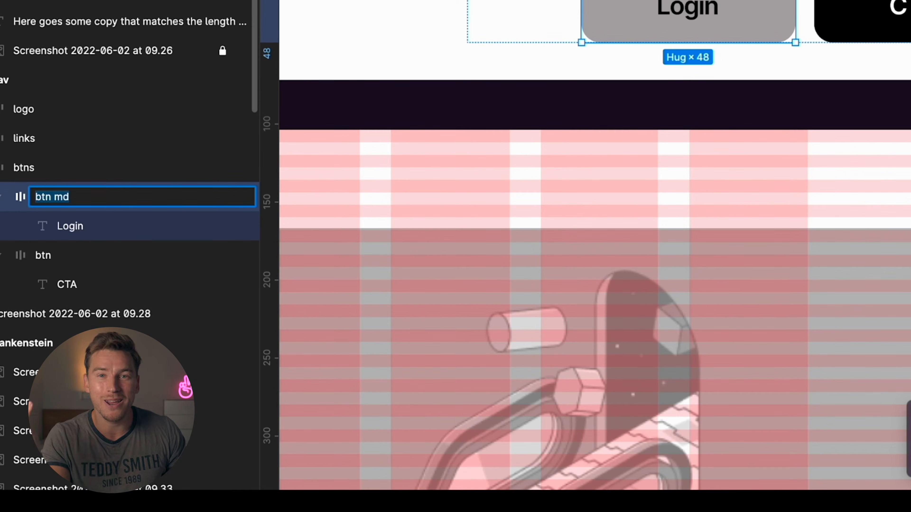
{"action": "key", "text": "Return"}
{"action": "double_click", "coordinate": [43, 255]}
{"action": "type", "text": "btn md"}
{"action": "key", "text": "Return"}
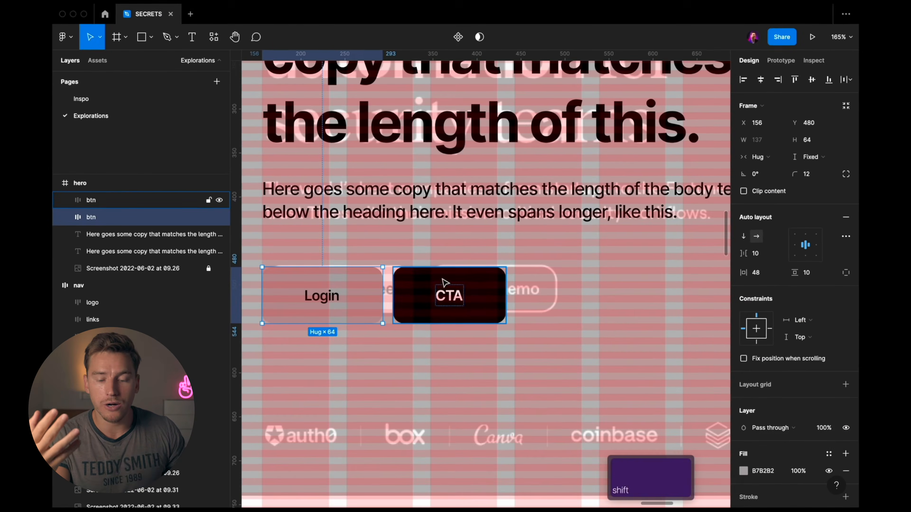
- Set the horizontal padding of both hero buttons to 64
{"action": "left_click", "coordinate": [552, 176], "text": "shift"}
{"action": "left_click", "coordinate": [767, 290]}
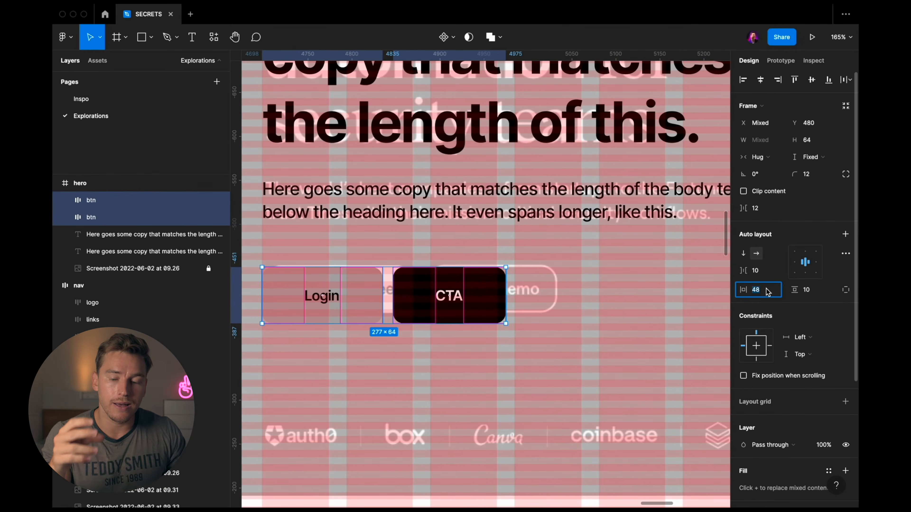
{"action": "type", "text": "64"}
{"action": "key", "text": "Return"}
- Change the font size of the hero's Login and CTA labels and hide the layout grids
{"action": "left_click", "coordinate": [388, 305], "text": "super"}
{"action": "left_click", "coordinate": [504, 299], "text": "shift+super"}
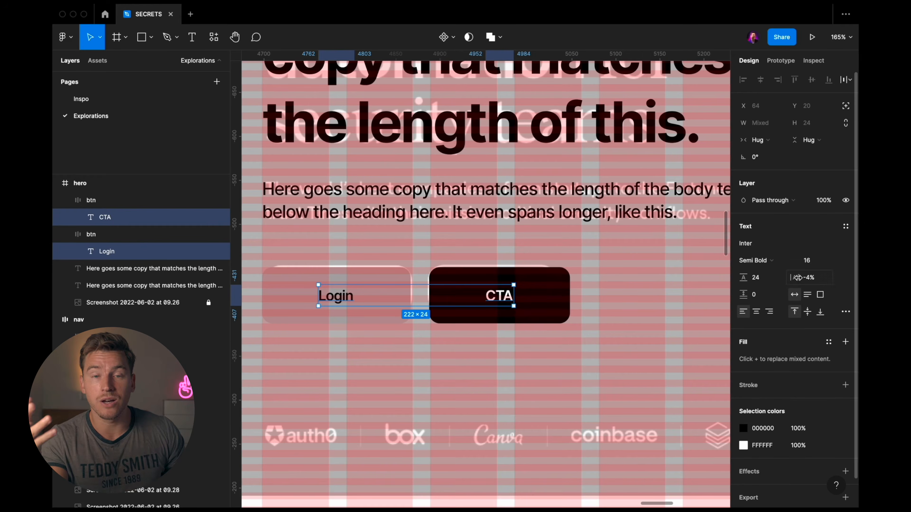
{"action": "left_click", "coordinate": [814, 265]}
{"action": "key", "text": "ctrl+g"}
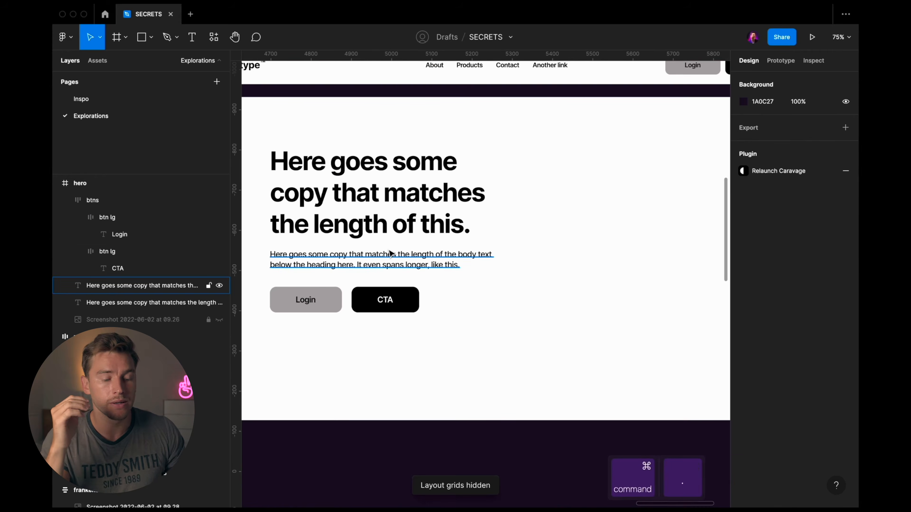
- Set the spacing between the hero's two buttons to 16
{"action": "left_click", "coordinate": [390, 306]}
{"action": "type", "text": "16"}
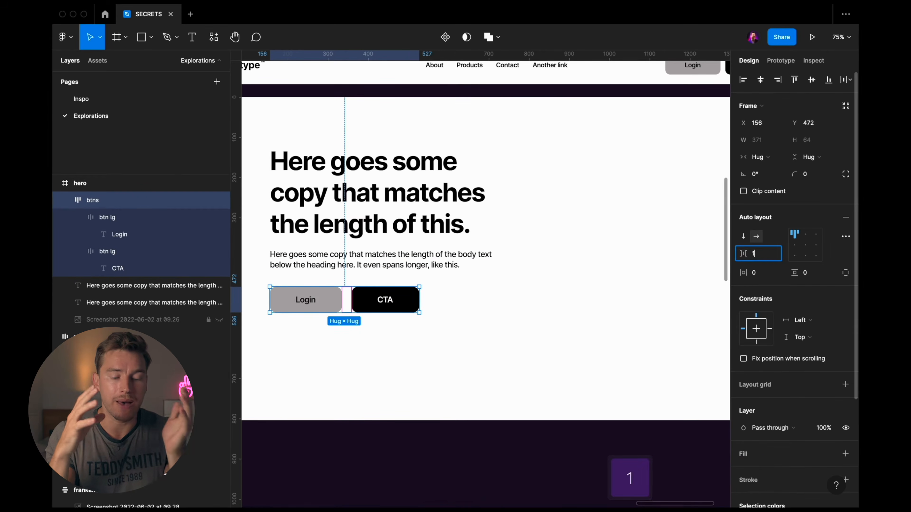
{"action": "key", "text": "Return"}
{"action": "key", "text": "Escape"}
{"action": "key", "text": "Escape"}
- Find and run the Vector Logos plugin
{"action": "scroll", "coordinate": [602, 242], "scroll_direction": "down", "scroll_amount": 4}
{"action": "scroll", "coordinate": [602, 242], "scroll_direction": "up", "scroll_amount": 2}
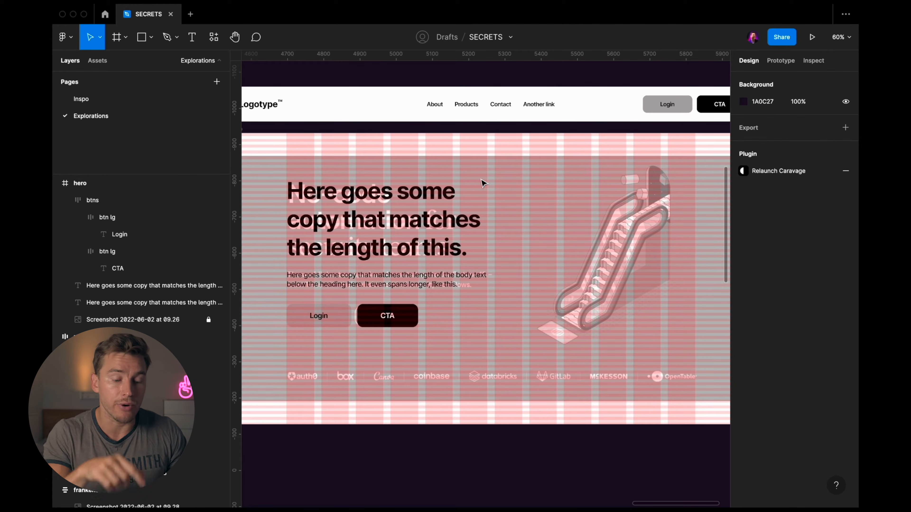
{"action": "key", "text": "super+p"}
{"action": "type", "text": "vectorl"}
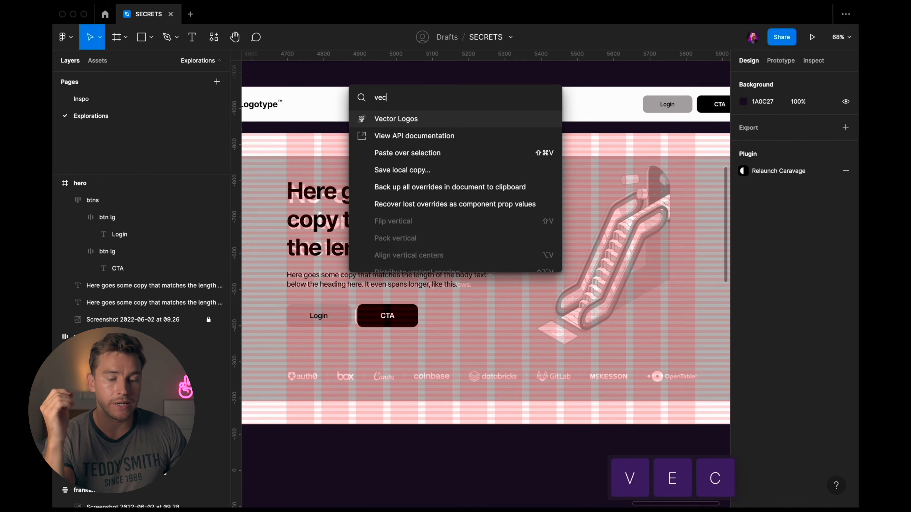
{"action": "key", "text": "Return"}
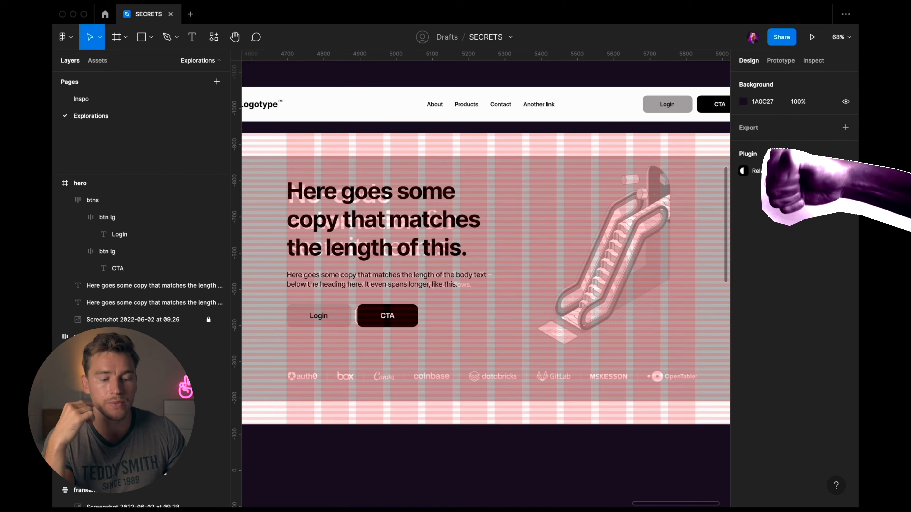
{"action": "key", "text": "Return"}
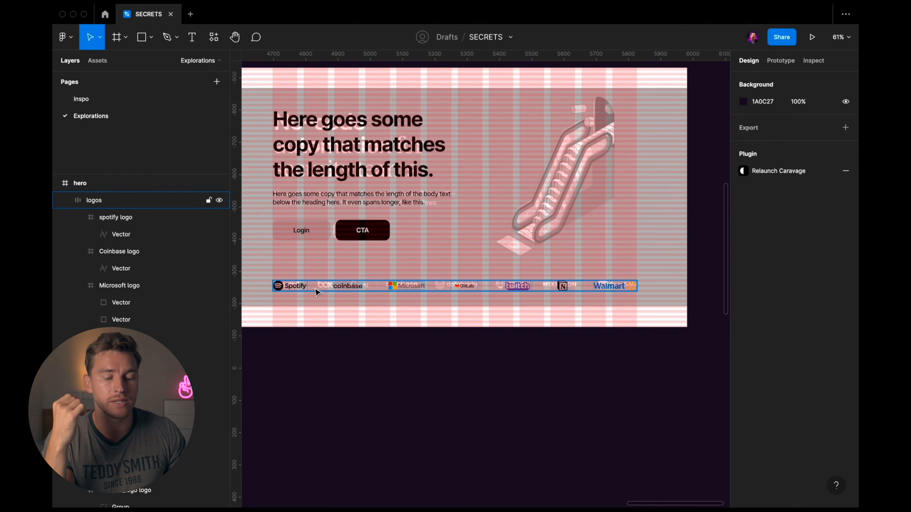
- Paste the GitHub logo at the end of the hero's logos row
{"action": "key", "text": "super+v"}
{"action": "key", "text": "super+period"}
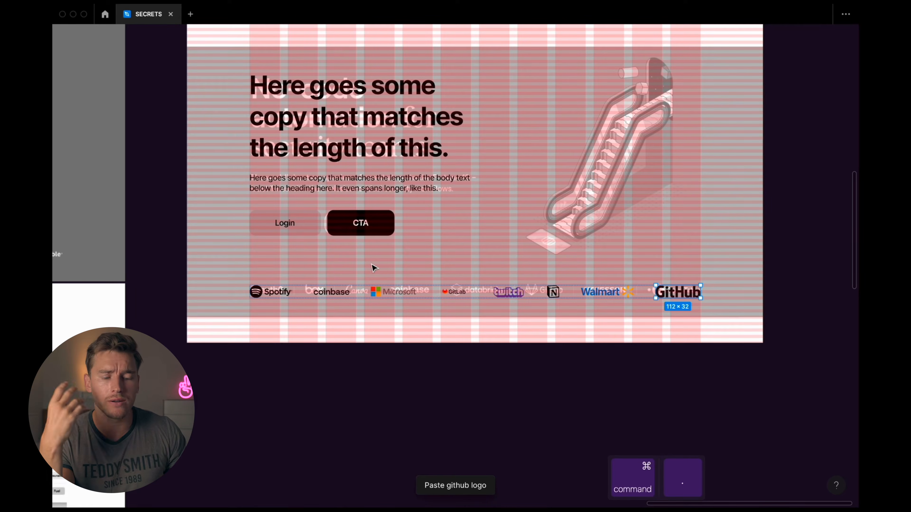
{"action": "key", "text": "super+period"}
{"action": "key", "text": "2"}
{"action": "key", "text": "4"}
{"action": "key", "text": "super+z"}
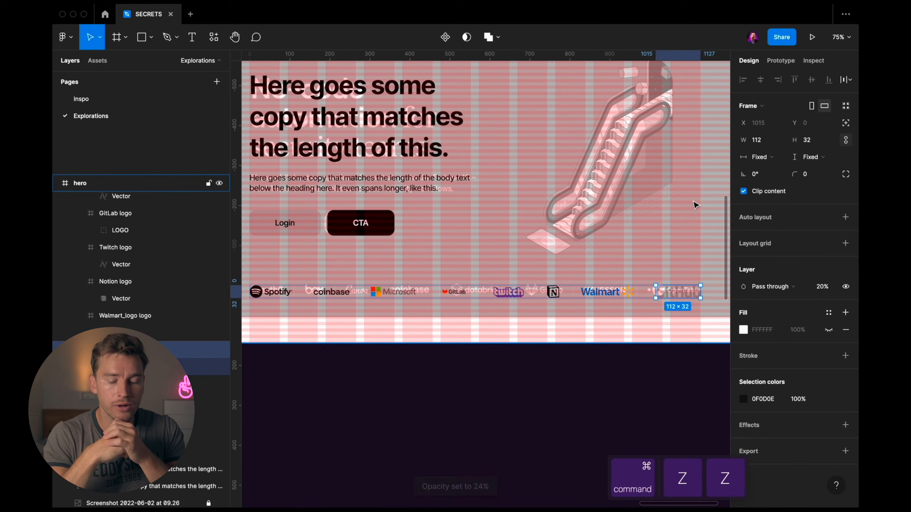
{"action": "key", "text": "super+z"}
- Set the GitHub logo's height to 24
{"action": "left_click", "coordinate": [811, 144]}
{"action": "type", "text": "24"}
{"action": "key", "text": "Return"}
{"action": "key", "text": "Escape"}
{"action": "key", "text": "Escape"}
{"action": "scroll", "coordinate": [588, 254], "scroll_direction": "down", "scroll_amount": 1}
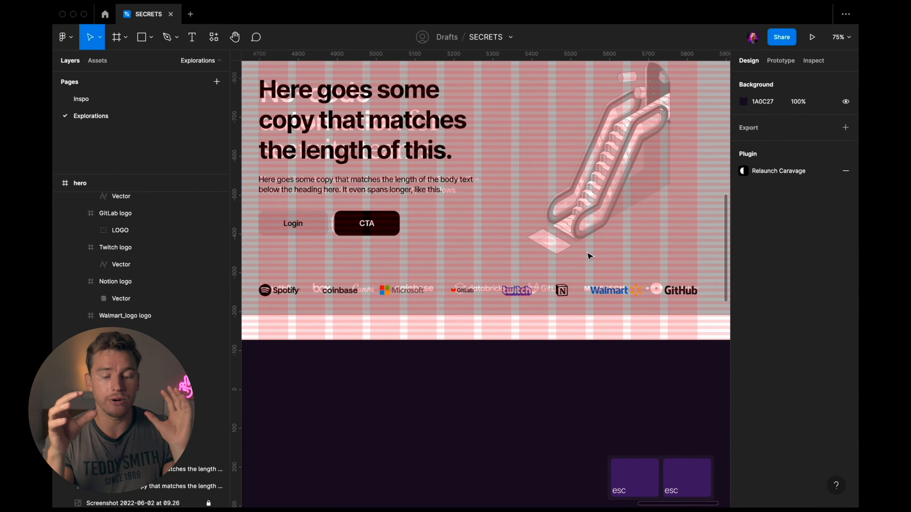
- Hide the layout grid and change the remaining colours in the logos row to 000000
{"action": "key", "text": "ctrl+g"}
{"action": "key", "text": "super+period"}
{"action": "key", "text": "super+period"}
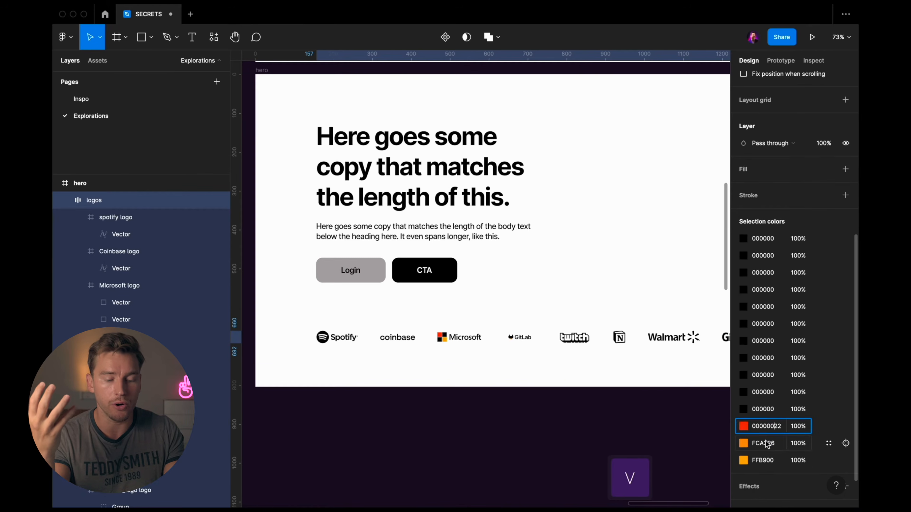
{"action": "left_click", "coordinate": [766, 444]}
{"action": "key", "text": "super+v"}
{"action": "left_click", "coordinate": [767, 461]}
{"action": "key", "text": "super+v"}
{"action": "key", "text": "Return"}
{"action": "key", "text": "Escape"}
{"action": "key", "text": "super+period"}
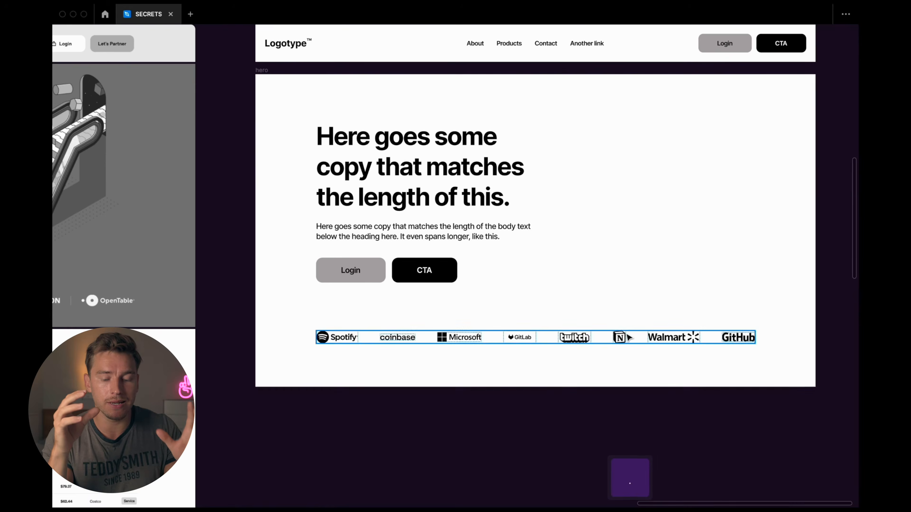
- Move the nav into the hero frame along its upper edge and shift the hero frame up on the canvas
{"action": "scroll", "coordinate": [627, 335], "scroll_direction": "up", "scroll_amount": 1}
{"action": "scroll", "coordinate": [628, 337], "scroll_direction": "up", "scroll_amount": 3}
{"action": "key", "text": "Escape"}
{"action": "left_click_drag", "start_coordinate": [167, 108], "coordinate": [181, 179]}
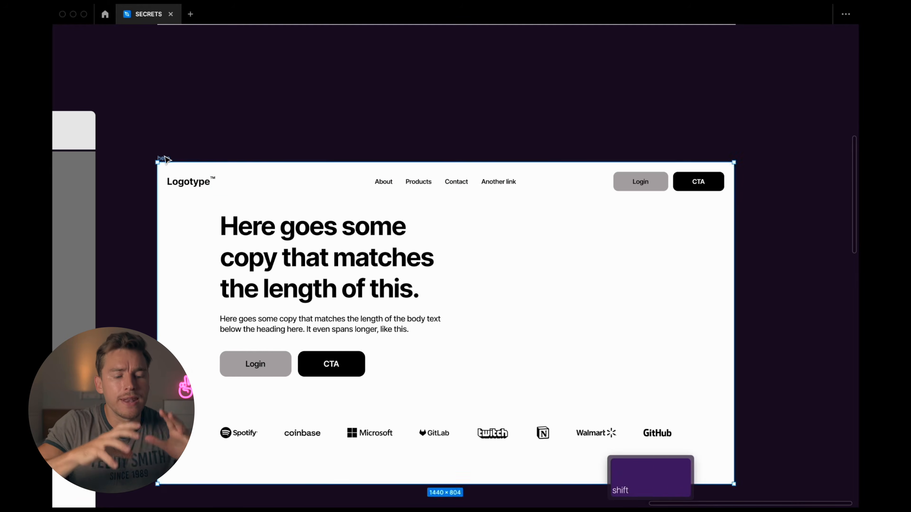
{"action": "left_click_drag", "start_coordinate": [163, 158], "coordinate": [169, 106]}
- Move the hero's heading, body text and buttons down below the nav, and lower the logos row towards the frame's bottom edge
{"action": "scroll", "coordinate": [390, 184], "scroll_direction": "left", "scroll_amount": 5}
{"action": "left_click", "coordinate": [389, 184]}
{"action": "left_click_drag", "start_coordinate": [390, 185], "coordinate": [388, 209]}
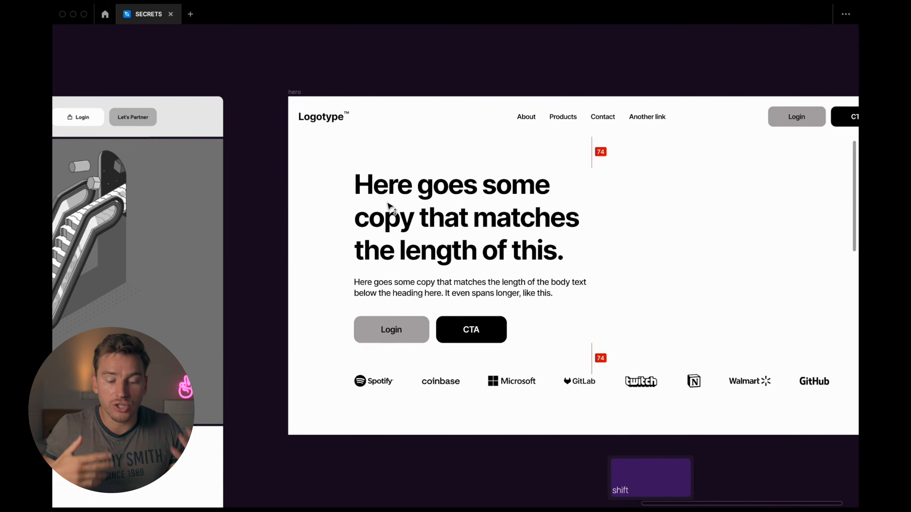
{"action": "left_click_drag", "start_coordinate": [553, 366], "coordinate": [549, 404]}
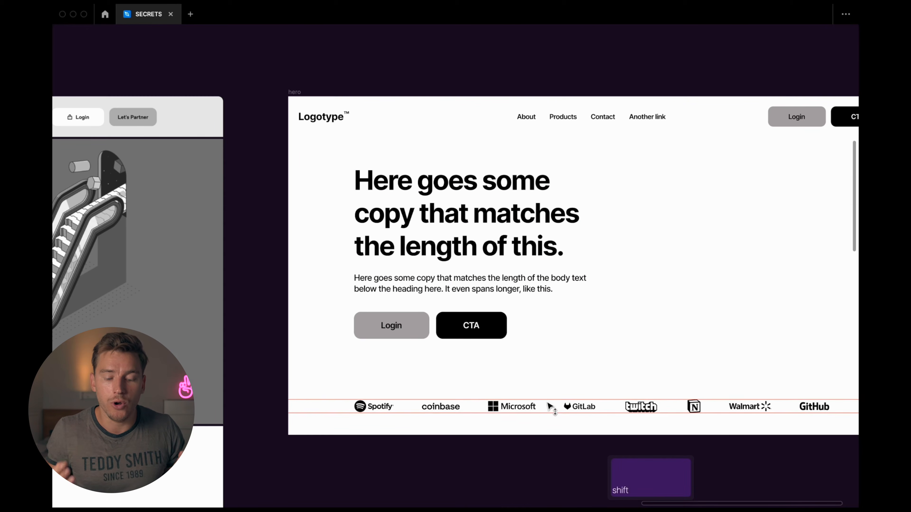
- Nudge the logos row up slightly to leave more space beneath it
{"action": "key", "text": "alt+Up"}
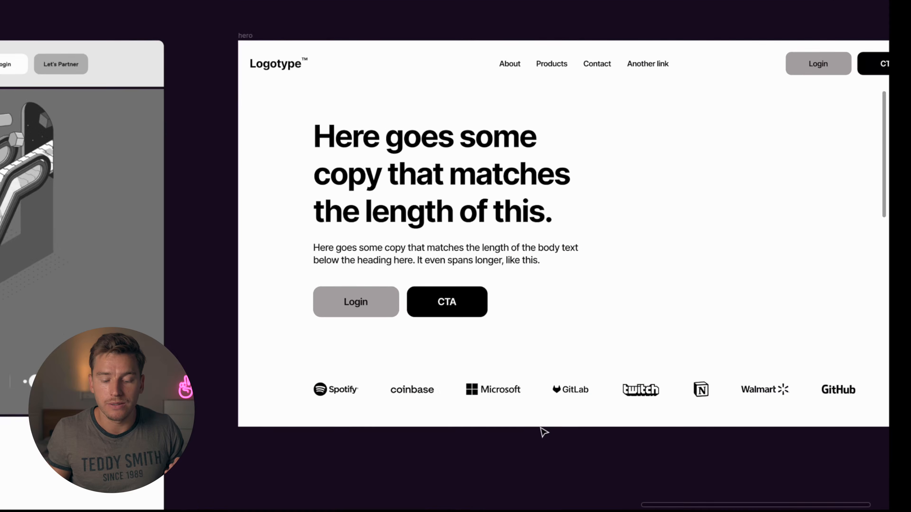
{"action": "key", "text": "alt+Up"}
{"action": "key", "text": "alt+Up"}
{"action": "key", "text": "alt+Up"}
{"action": "key", "text": "alt+Down"}
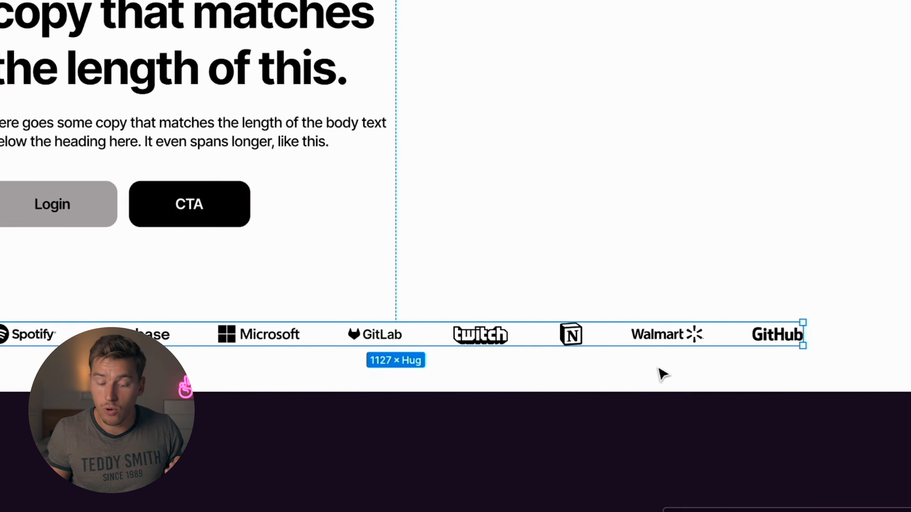
{"action": "key", "text": "Escape"}
{"action": "key", "text": "Escape"}
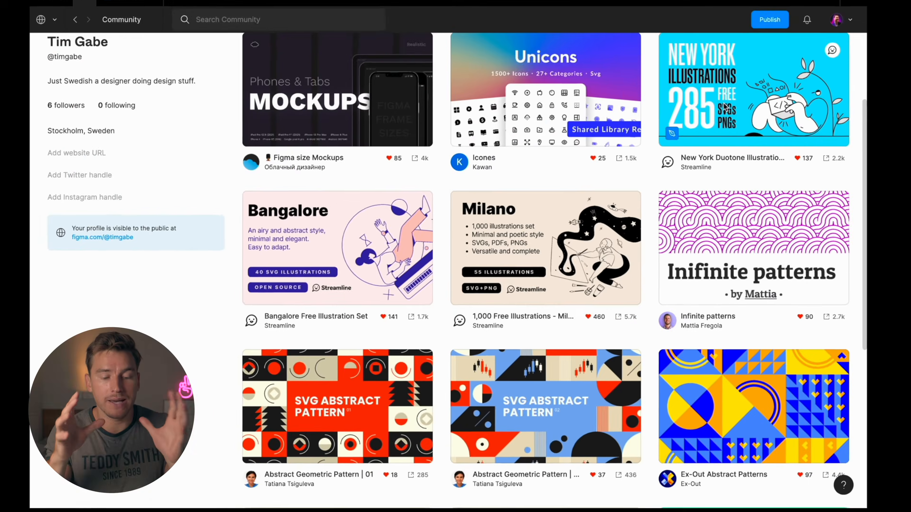
- Open the New York Duotone Illustration Free Set in the Figma Community and get a copy of it
{"action": "left_click", "coordinate": [721, 117]}
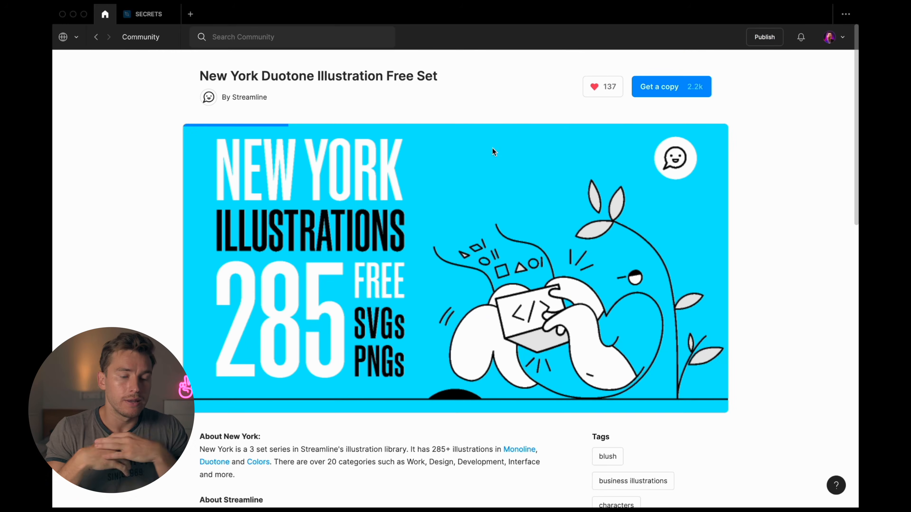
{"action": "left_click", "coordinate": [661, 86]}
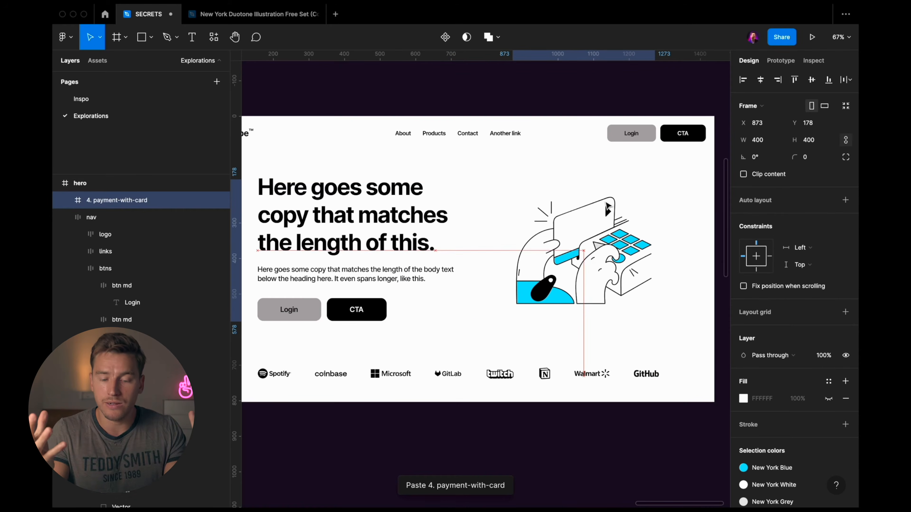
- Align the payment-with-card illustration with the last column of the layout grid and scale it up to about 458 × 458
{"action": "key", "text": "ctrl+g"}
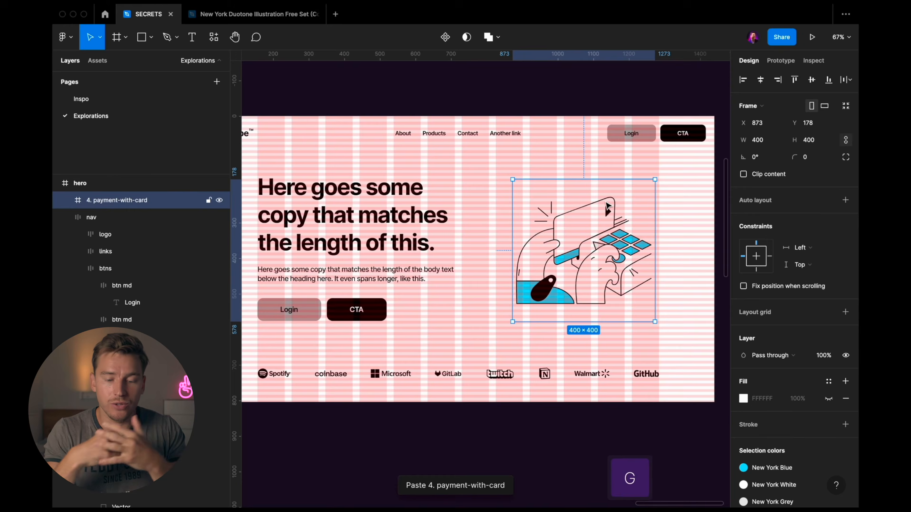
{"action": "left_click_drag", "start_coordinate": [608, 207], "coordinate": [615, 205]}
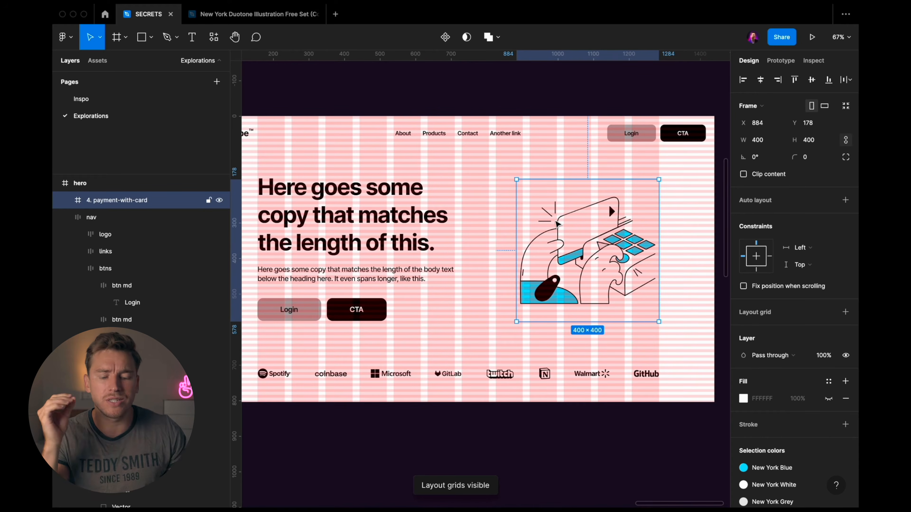
{"action": "key", "text": "k"}
{"action": "left_click_drag", "start_coordinate": [556, 222], "coordinate": [520, 230]}
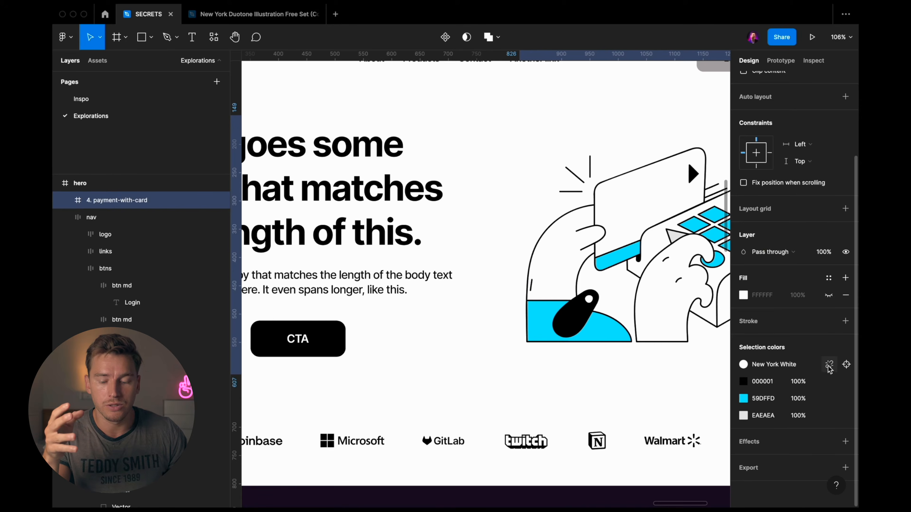
- Recolour the blue parts of the payment-with-card illustration to light grey
{"action": "left_click", "coordinate": [743, 381]}
{"action": "left_click_drag", "start_coordinate": [610, 265], "coordinate": [574, 272]}
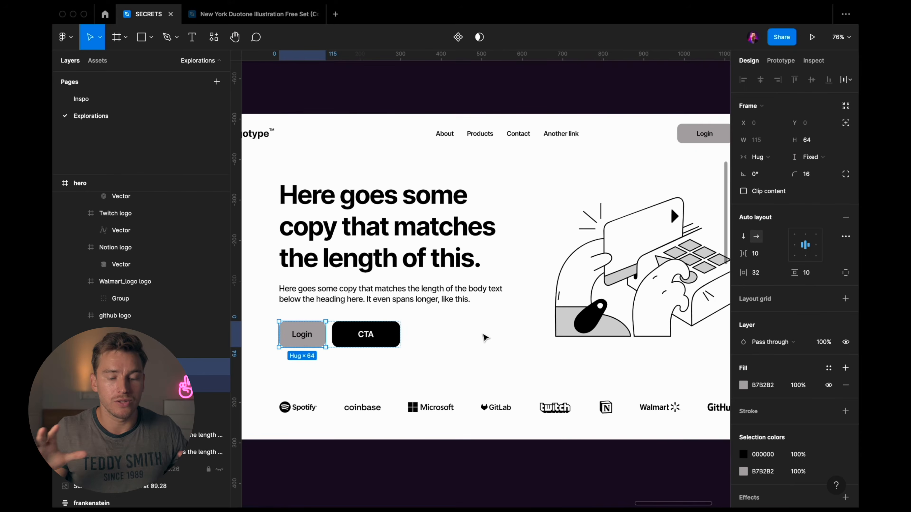
- Set the horizontal padding of the hero's Login and CTA buttons to 48
{"action": "left_click", "coordinate": [763, 274]}
{"action": "type", "text": "48"}
{"action": "key", "text": "Return"}
{"action": "key", "text": "Tab"}
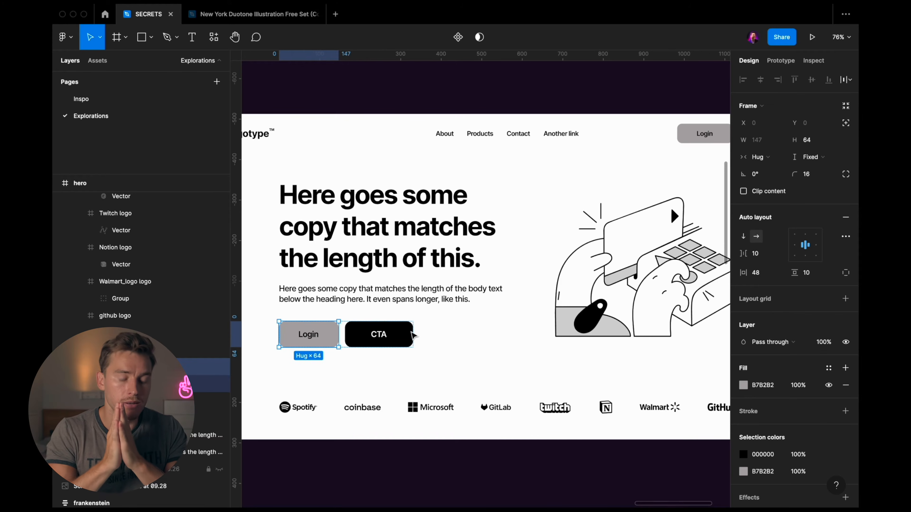
- Relabel the hero's CTA button as "Sign up" and its Login button as "Read more"
{"action": "key", "text": "super+backslash"}
{"action": "key", "text": "Return"}
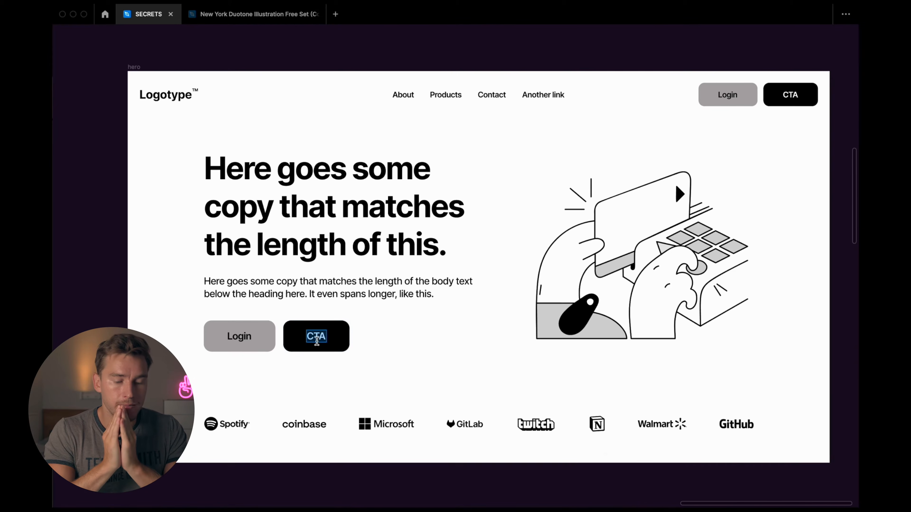
{"action": "type", "text": "Sign up"}
{"action": "key", "text": "Escape"}
{"action": "key", "text": "Escape"}
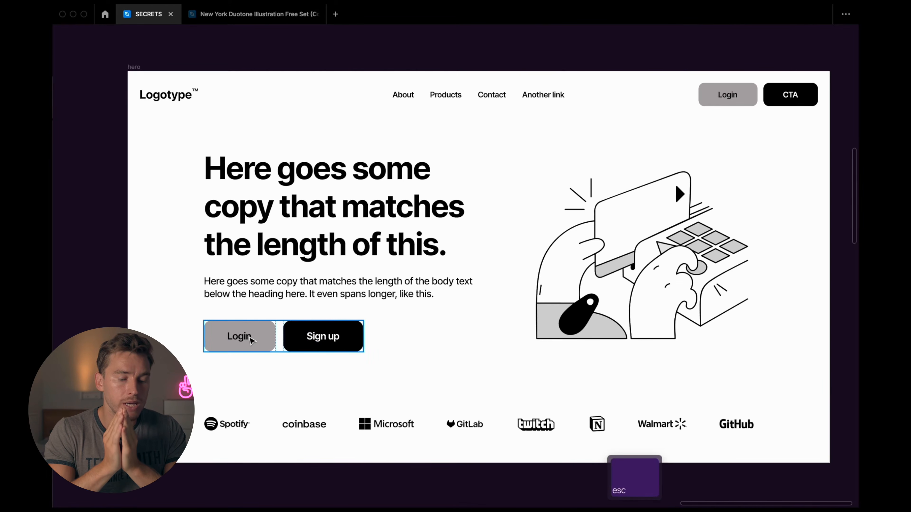
{"action": "scroll", "coordinate": [248, 337], "scroll_direction": "up", "scroll_amount": 2}
{"action": "key", "text": "Return"}
{"action": "type", "text": "Read more"}
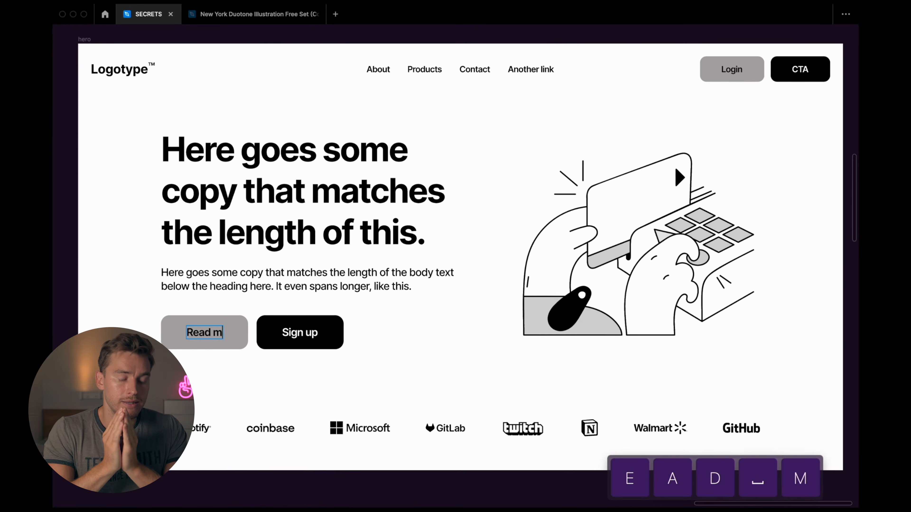
- Replace the hero heading with "The payment solution you've been waiting for."
{"action": "left_click", "coordinate": [357, 197]}
{"action": "double_click", "coordinate": [357, 198]}
{"action": "type", "text": "The payment solutino"}
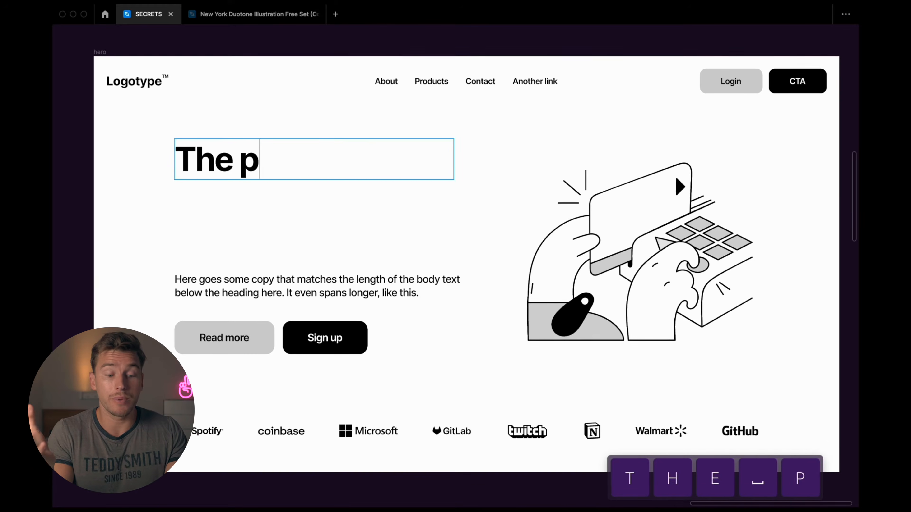
{"action": "key", "text": "BackSpace"}
{"action": "key", "text": "BackSpace"}
{"action": "key", "text": "BackSpace"}
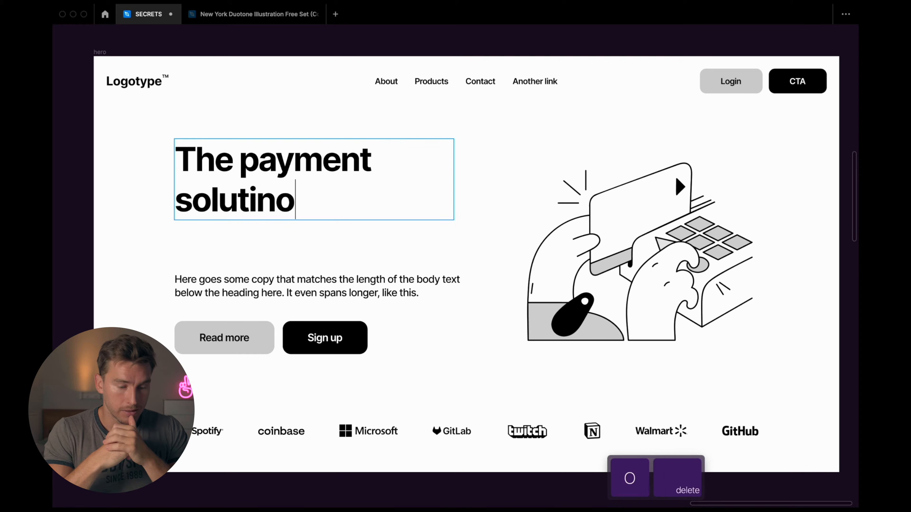
{"action": "type", "text": "on you've be"}
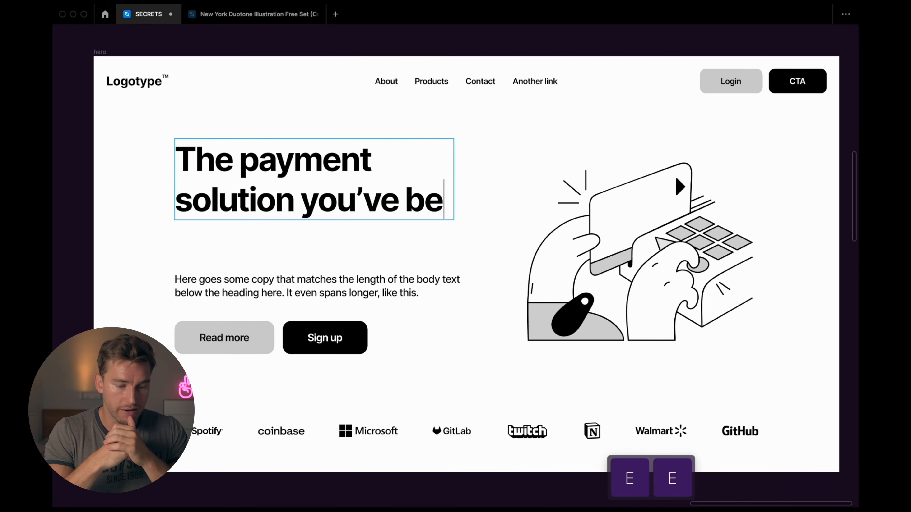
{"action": "type", "text": "en waiting for."}
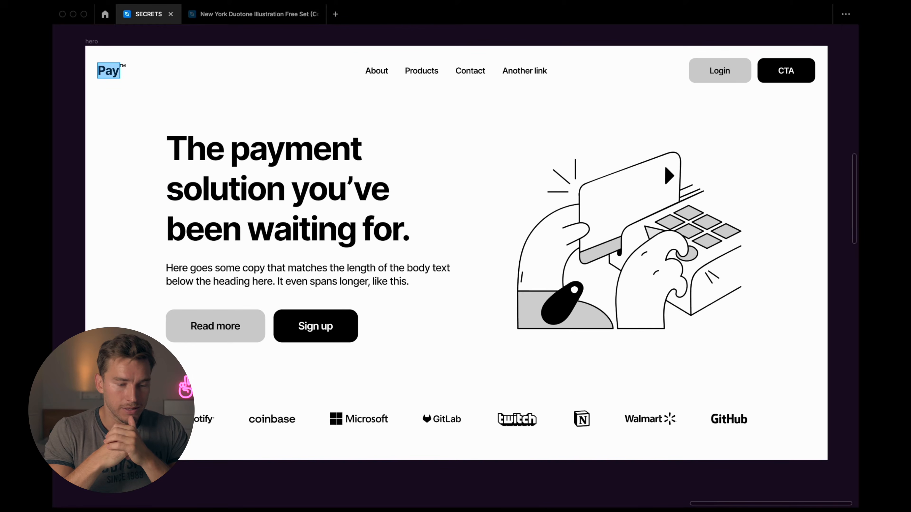
- Change the logo text in the nav bar to "Moneypile"
{"action": "key", "text": "shift"}
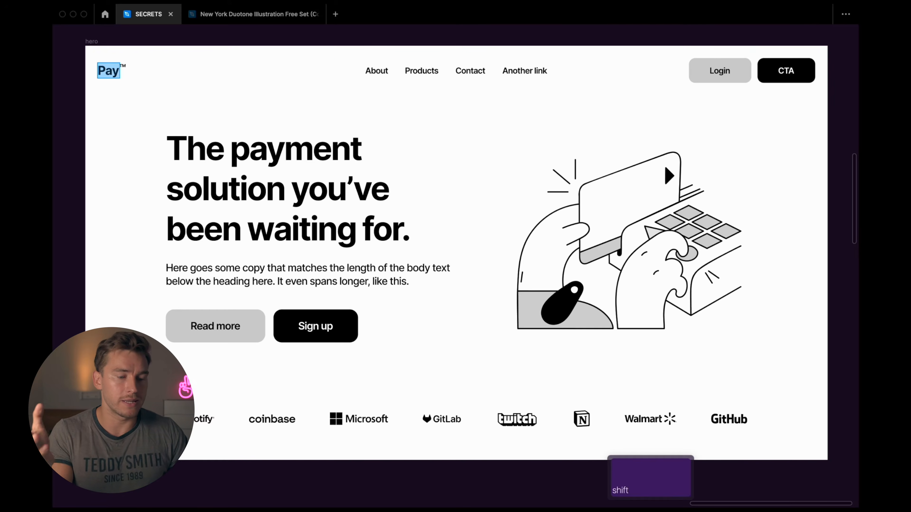
{"action": "type", "text": "Moo"}
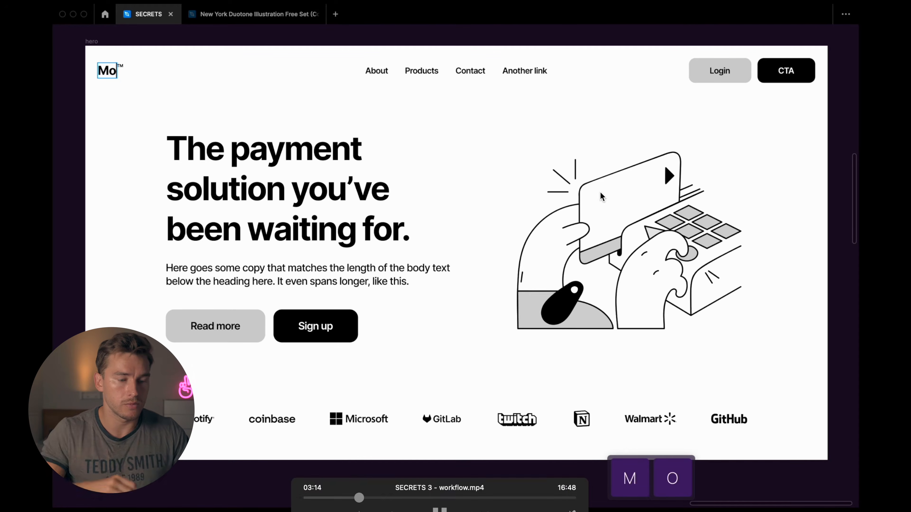
{"action": "key", "text": "BackSpace"}
{"action": "type", "text": "neypl"}
{"action": "key", "text": "BackSpace"}
{"action": "key", "text": "BackSpace"}
{"action": "type", "text": "pile"}
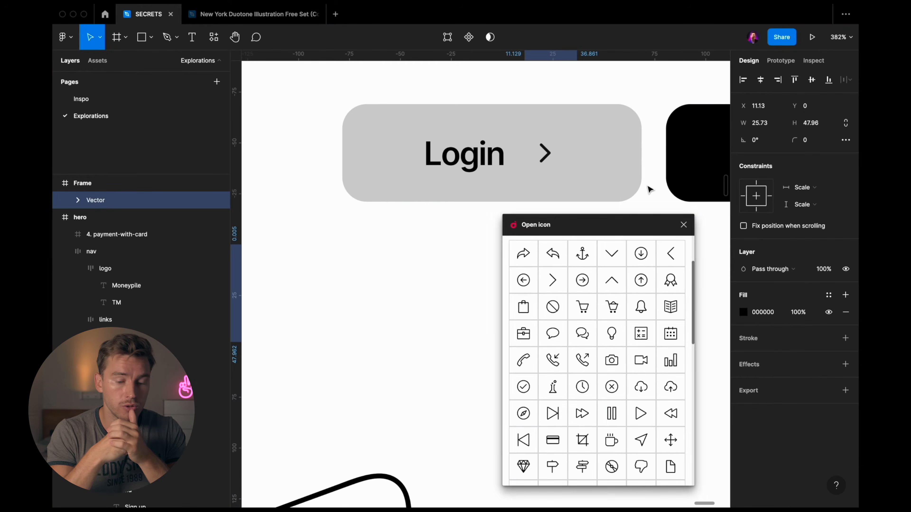
- Delete the leftover chevron vector and its 48 × 48 frame beneath the nav's Login button
{"action": "left_click_drag", "start_coordinate": [585, 224], "coordinate": [649, 163]}
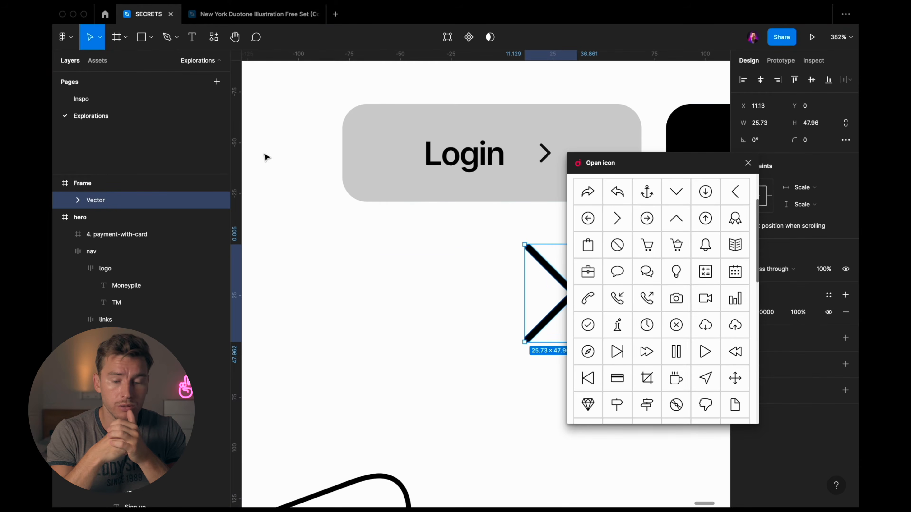
{"action": "key", "text": "BackSpace"}
{"action": "left_click", "coordinate": [543, 252]}
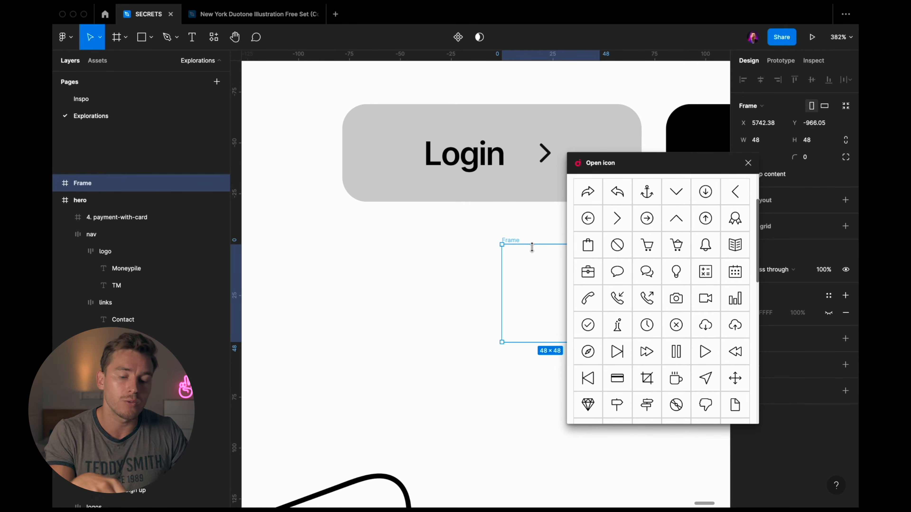
{"action": "key", "text": "Delete"}
- Add a right-arrow icon from another Open icon set after the nav button's Login label and set its size to 16
{"action": "scroll", "coordinate": [650, 287], "scroll_direction": "down", "scroll_amount": 2}
{"action": "scroll", "coordinate": [650, 252], "scroll_direction": "up", "scroll_amount": 5}
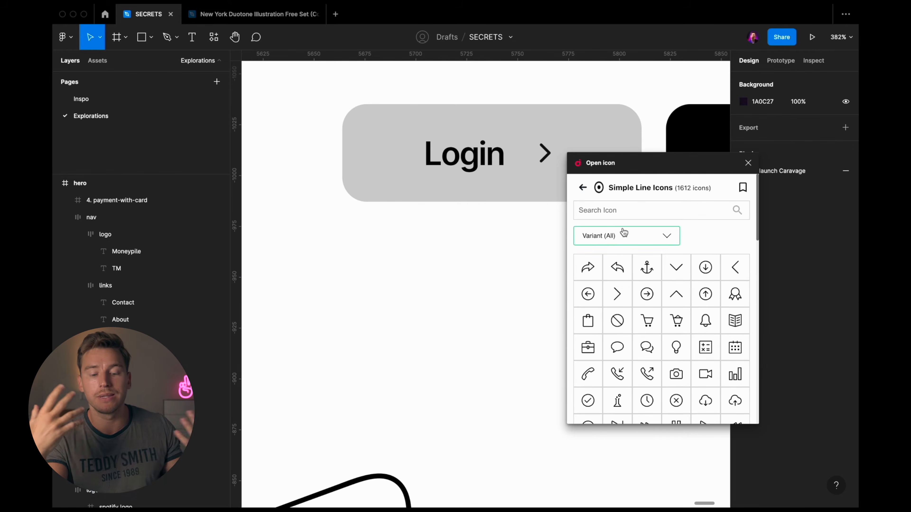
{"action": "scroll", "coordinate": [650, 252], "scroll_direction": "down", "scroll_amount": 2}
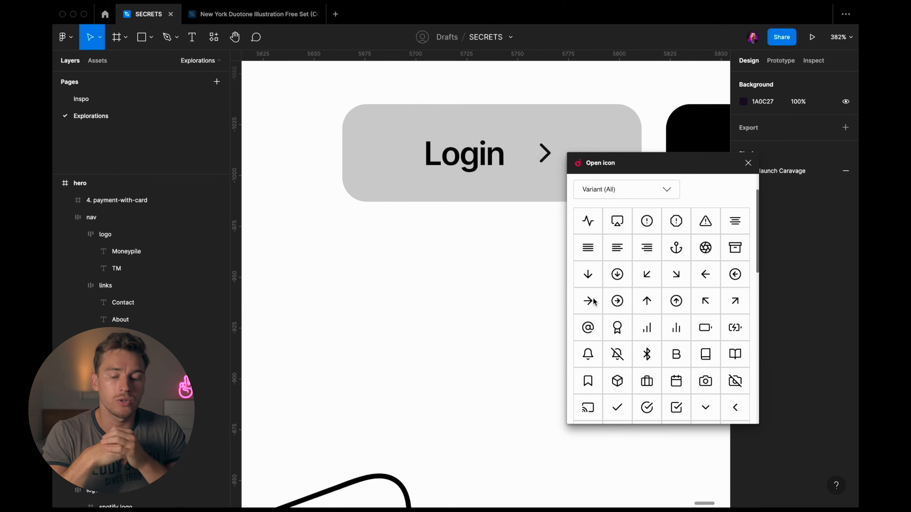
{"action": "left_click_drag", "start_coordinate": [588, 301], "coordinate": [512, 272]}
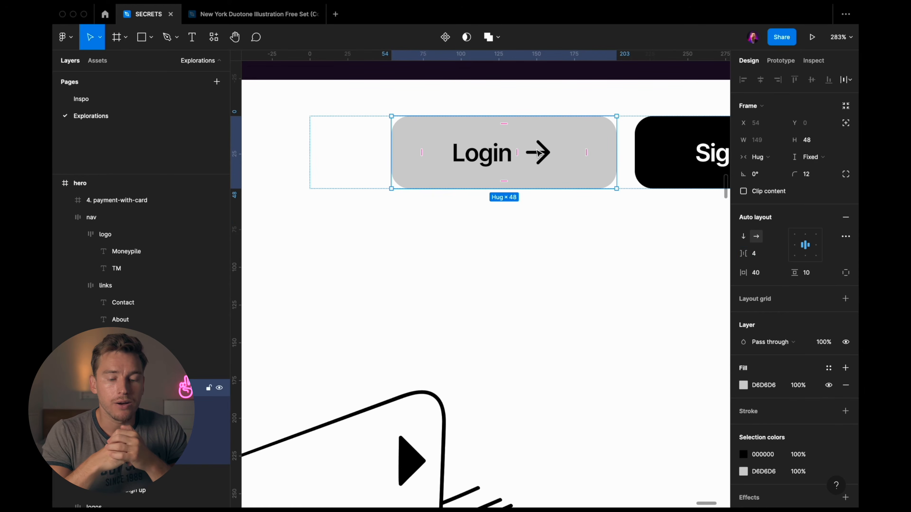
{"action": "left_click", "coordinate": [538, 153]}
{"action": "type", "text": "16"}
{"action": "key", "text": "Return"}
{"action": "key", "text": "Escape"}
{"action": "scroll", "coordinate": [572, 151], "scroll_direction": "up", "scroll_amount": 3}
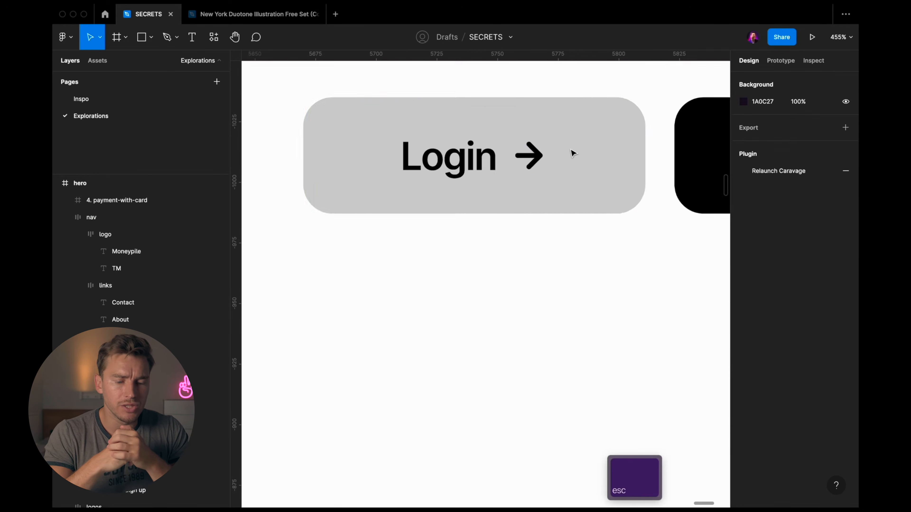
- Delete the grey Read more button from the nav bar, keeping only Sign up
{"action": "scroll", "coordinate": [571, 150], "scroll_direction": "down", "scroll_amount": 8}
{"action": "scroll", "coordinate": [571, 149], "scroll_direction": "up", "scroll_amount": 1}
{"action": "scroll", "coordinate": [573, 153], "scroll_direction": "up", "scroll_amount": 5}
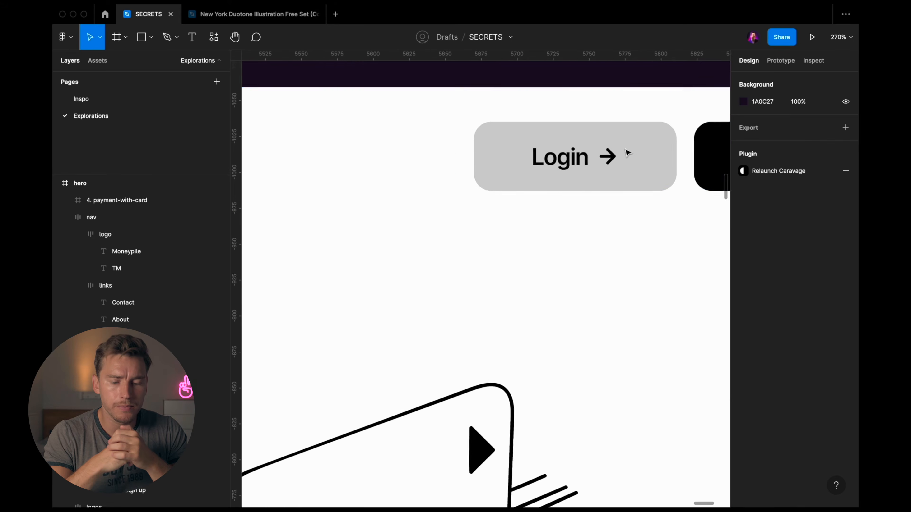
{"action": "left_click", "coordinate": [573, 154]}
{"action": "scroll", "coordinate": [573, 153], "scroll_direction": "down", "scroll_amount": 5}
{"action": "key", "text": "Delete"}
{"action": "key", "text": "super+z"}
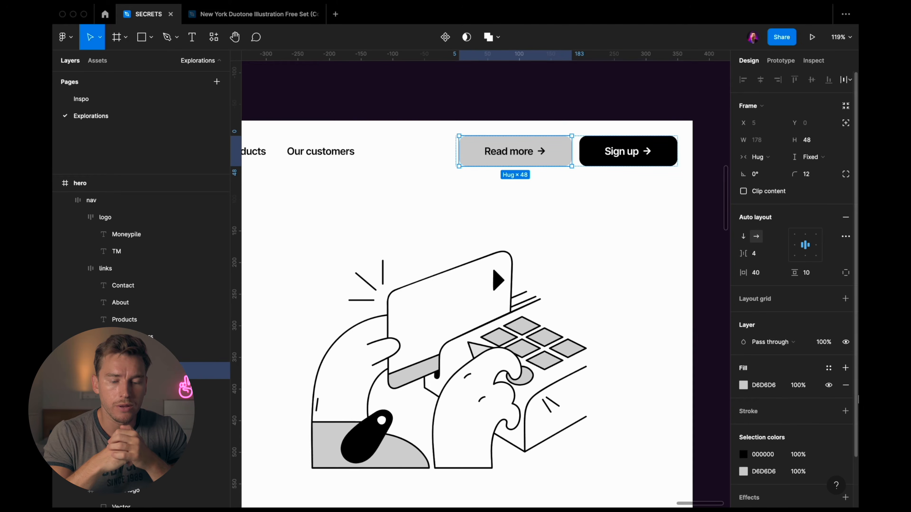
{"action": "key", "text": "Delete"}
{"action": "key", "text": "Escape"}
{"action": "key", "text": "super+period"}
{"action": "scroll", "coordinate": [640, 226], "scroll_direction": "down", "scroll_amount": 5}
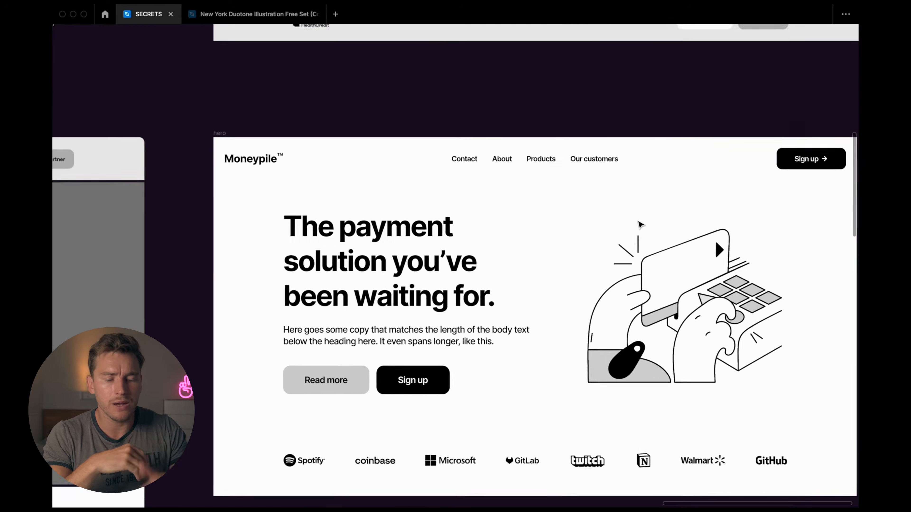
- Fill the hero frame and its nav bar with the green from the starting palette
{"action": "scroll", "coordinate": [641, 224], "scroll_direction": "up", "scroll_amount": 1}
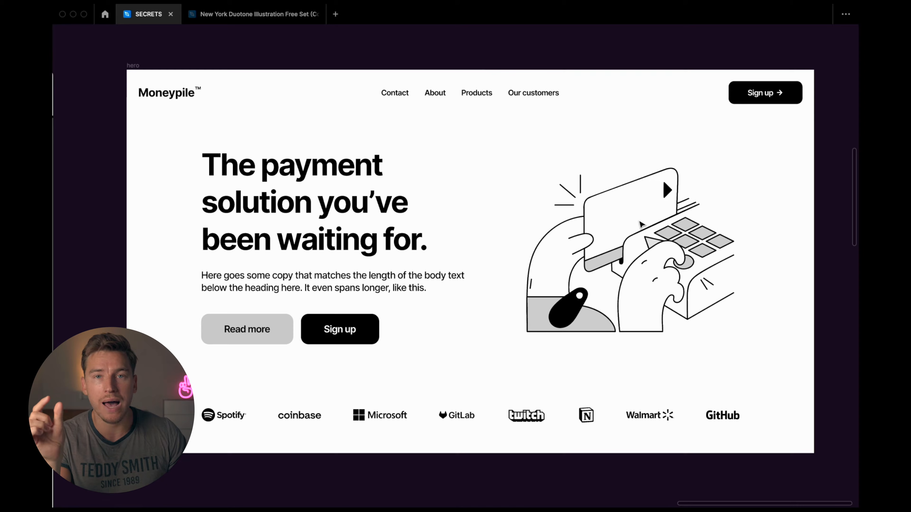
{"action": "scroll", "coordinate": [641, 224], "scroll_direction": "up", "scroll_amount": 4}
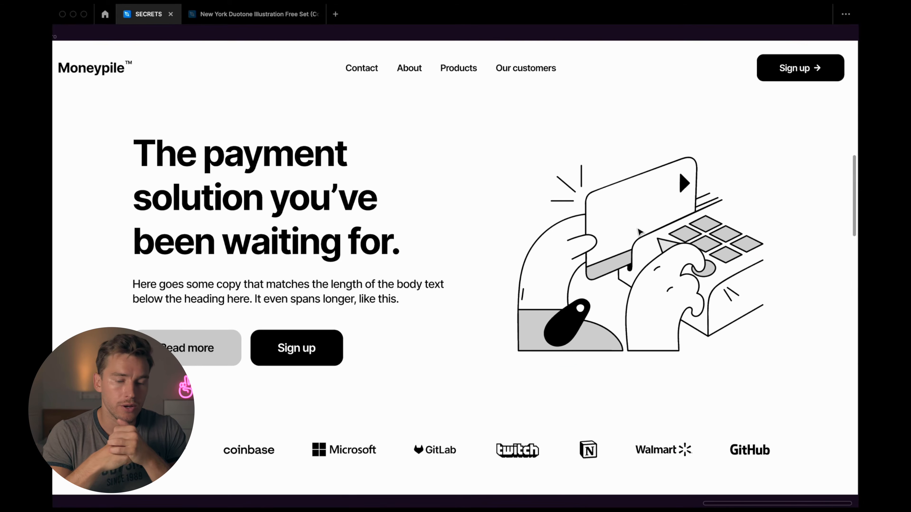
{"action": "scroll", "coordinate": [640, 231], "scroll_direction": "down", "scroll_amount": 10}
{"action": "scroll", "coordinate": [744, 180], "scroll_direction": "up", "scroll_amount": 8}
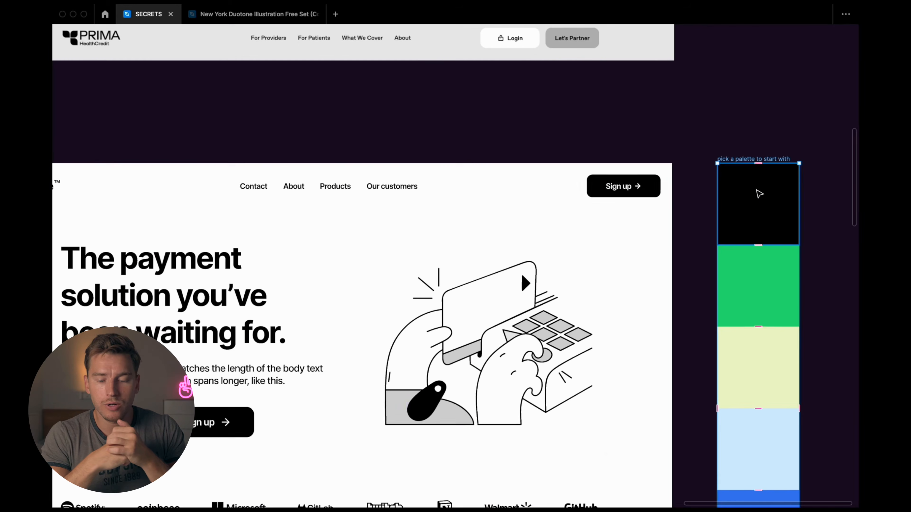
{"action": "scroll", "coordinate": [759, 194], "scroll_direction": "down", "scroll_amount": 3}
{"action": "scroll", "coordinate": [754, 195], "scroll_direction": "up", "scroll_amount": 4}
{"action": "scroll", "coordinate": [754, 195], "scroll_direction": "down", "scroll_amount": 3}
{"action": "left_click", "coordinate": [292, 110]}
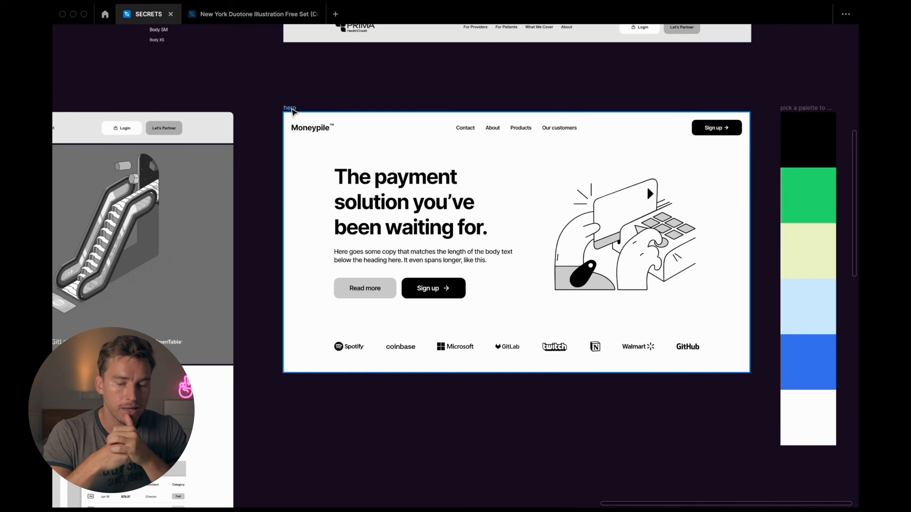
{"action": "left_click", "coordinate": [806, 193]}
{"action": "scroll", "coordinate": [805, 193], "scroll_direction": "up", "scroll_amount": 2}
{"action": "key", "text": "Escape"}
{"action": "left_click", "coordinate": [558, 106]}
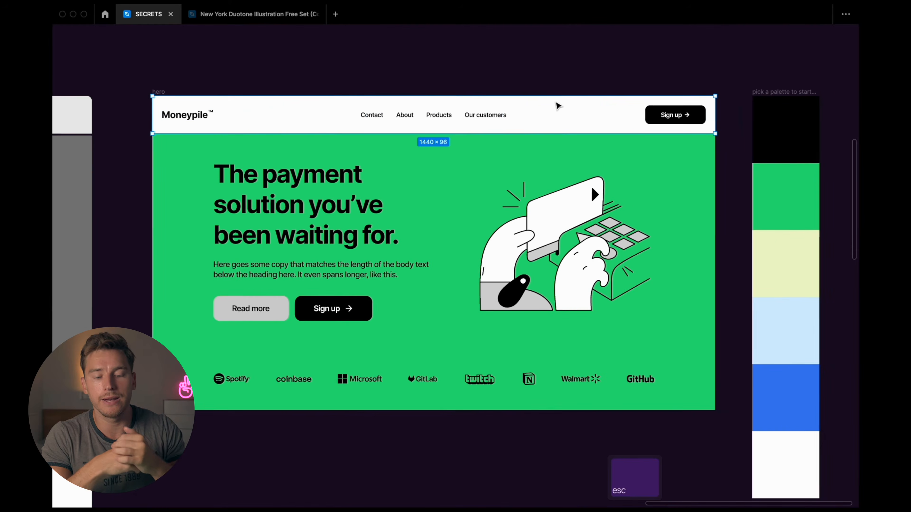
{"action": "left_click", "coordinate": [786, 197]}
{"action": "scroll", "coordinate": [395, 251], "scroll_direction": "down", "scroll_amount": 2}
- Set the black fill of the hero's Read more button to 15% opacity
{"action": "left_click", "coordinate": [270, 252]}
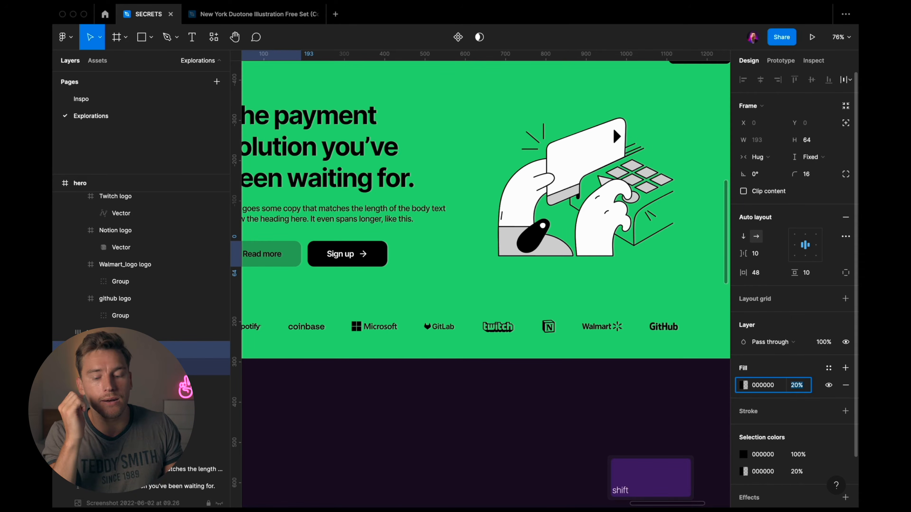
{"action": "type", "text": "15"}
{"action": "key", "text": "Return"}
{"action": "key", "text": "Escape"}
{"action": "key", "text": "shift+1"}
{"action": "key", "text": "super+backslash"}
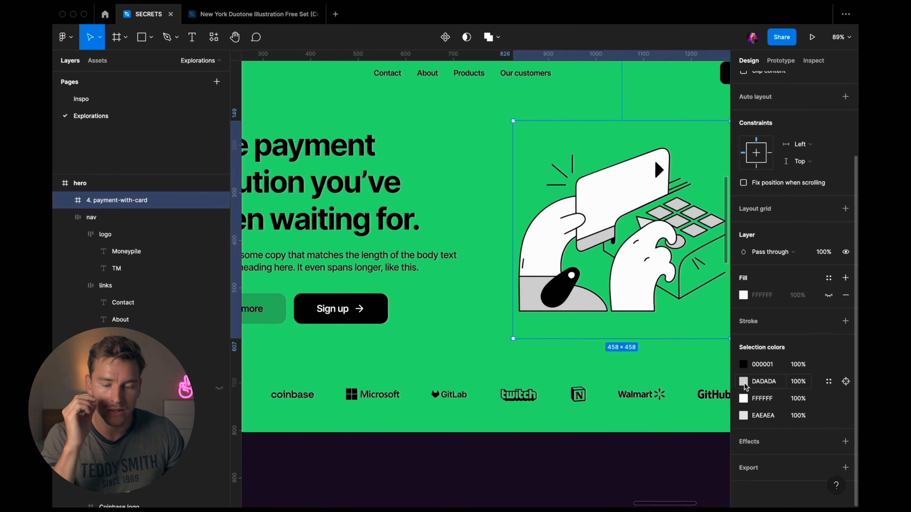
- Recolour the light grey parts of the payment-with-card illustration to black
{"action": "left_click", "coordinate": [744, 382]}
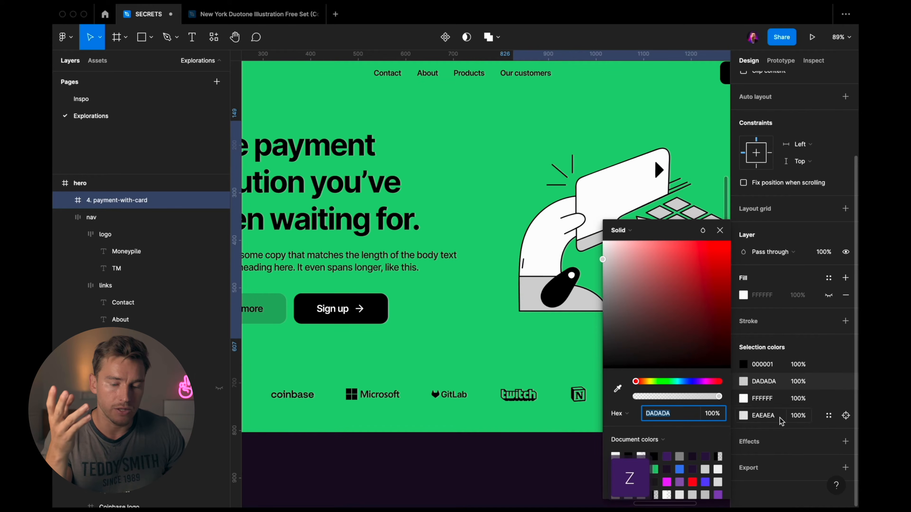
{"action": "key", "text": "shift+Down"}
{"action": "key", "text": "shift+Down"}
{"action": "left_click", "coordinate": [763, 381]}
{"action": "key", "text": "shift+Down"}
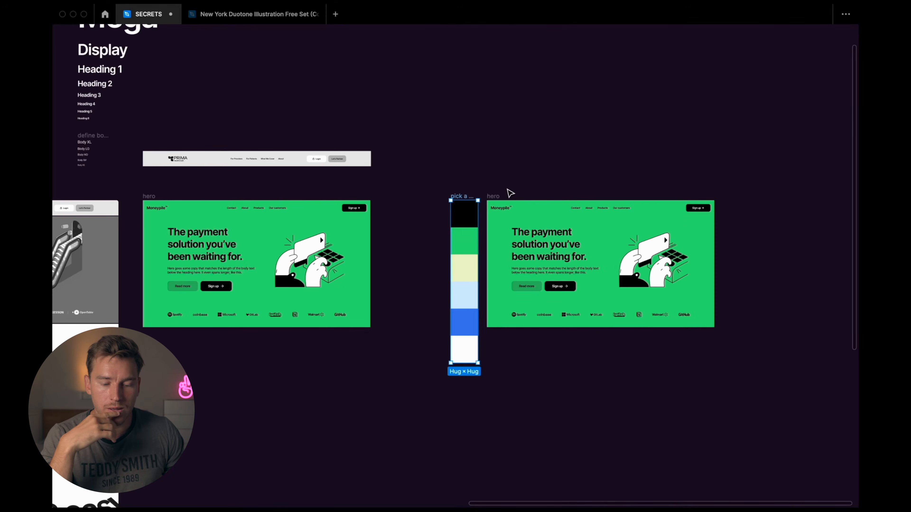
- Duplicate the green hero frame beside the palette twice, stacking the copies in a column beneath it
{"action": "left_click_drag", "start_coordinate": [521, 201], "coordinate": [521, 338]}
{"action": "key", "text": "super+d"}
{"action": "scroll", "coordinate": [574, 390], "scroll_direction": "down", "scroll_amount": 5}
{"action": "scroll", "coordinate": [574, 323], "scroll_direction": "up", "scroll_amount": 1}
{"action": "scroll", "coordinate": [545, 216], "scroll_direction": "up", "scroll_amount": 5}
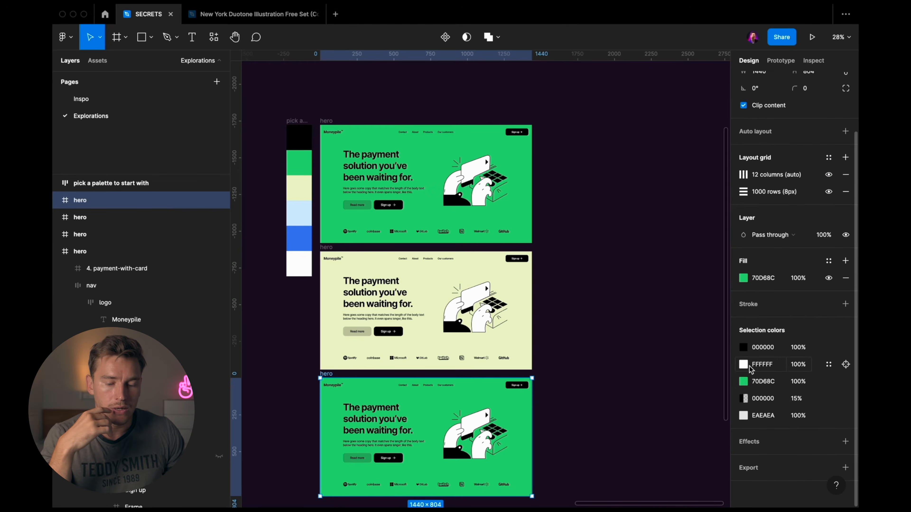
- Recolour the green background of the lowest hero copy with the palette's blue, 5186ED
{"action": "left_click", "coordinate": [743, 381]}
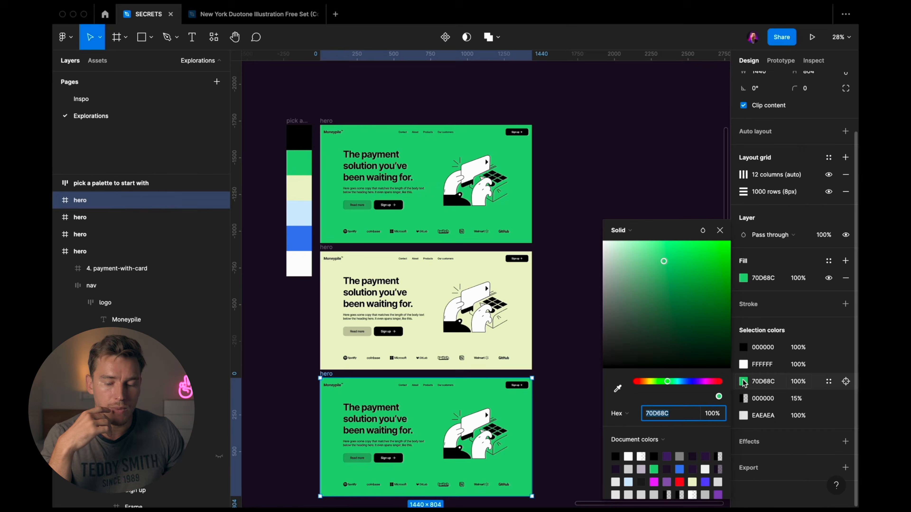
{"action": "left_click", "coordinate": [617, 389]}
{"action": "left_click", "coordinate": [299, 239]}
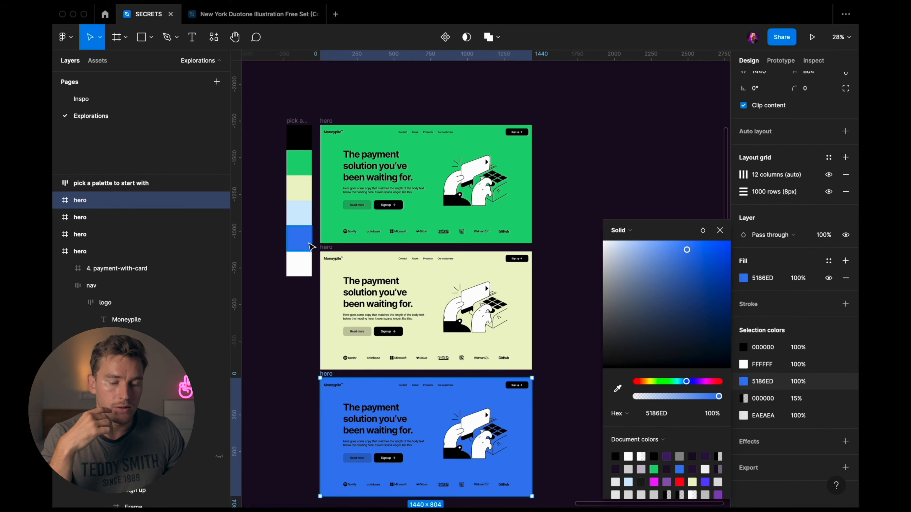
{"action": "key", "text": "Escape"}
{"action": "scroll", "coordinate": [372, 174], "scroll_direction": "left", "scroll_amount": 3}
{"action": "key", "text": "Escape"}
{"action": "scroll", "coordinate": [373, 174], "scroll_direction": "down", "scroll_amount": 3}
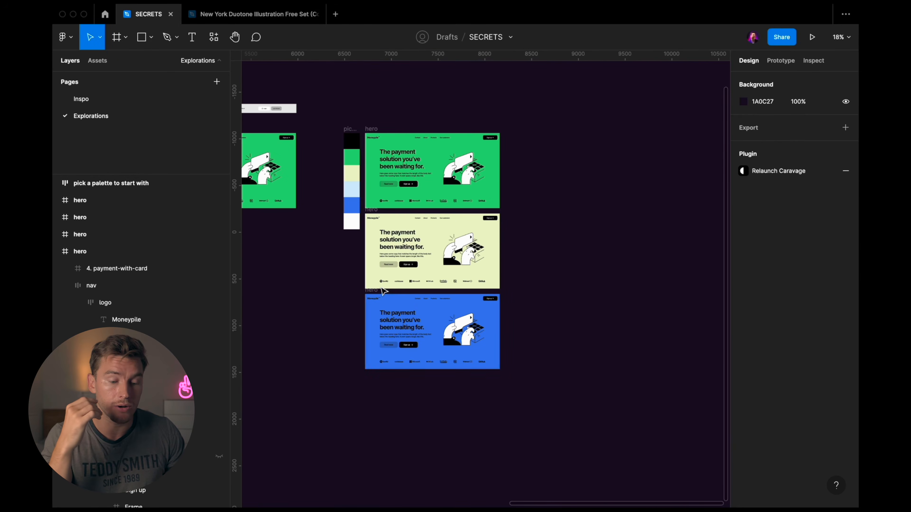
- Duplicate the blue hero frame beneath itself and replace the copy's blue background with a sampled colour
{"action": "left_click", "coordinate": [376, 350]}
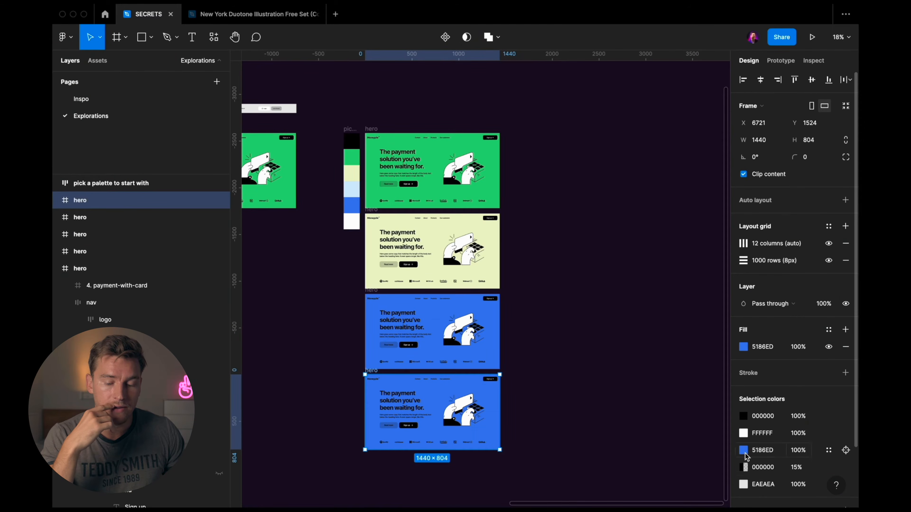
{"action": "left_click", "coordinate": [743, 450]}
{"action": "left_click", "coordinate": [614, 381]}
{"action": "left_click", "coordinate": [679, 101]}
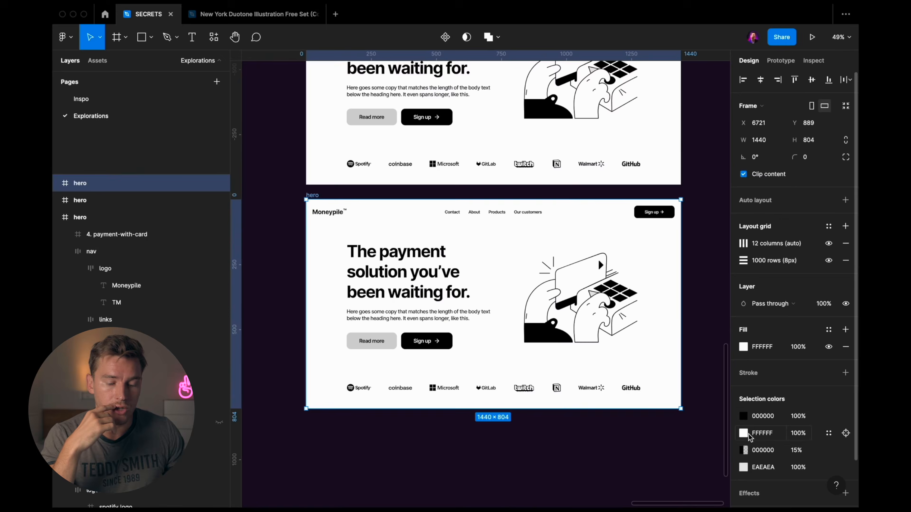
- Recolour both the solid black and the 15% black selection colours of the lowest hero copy to white, FFFFFF
{"action": "left_click", "coordinate": [744, 416]}
{"action": "left_click_drag", "start_coordinate": [675, 344], "coordinate": [485, 174]}
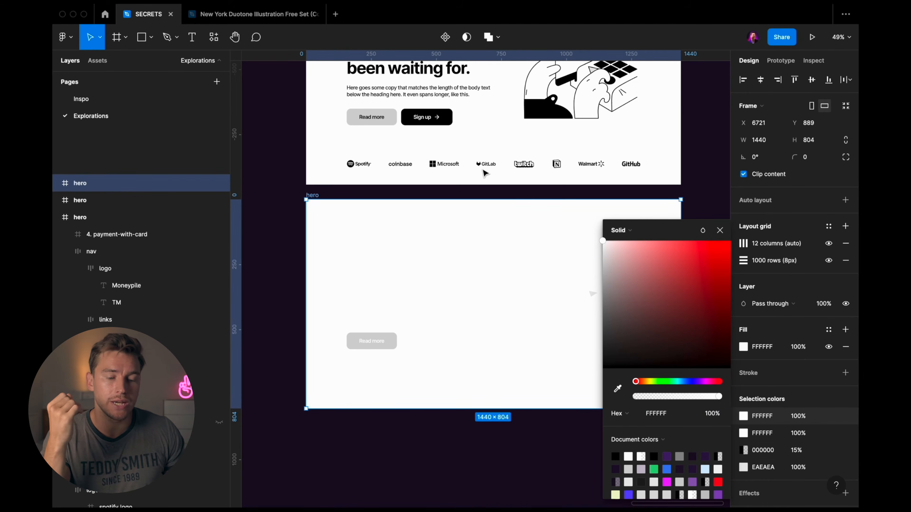
{"action": "left_click", "coordinate": [745, 451]}
{"action": "left_click_drag", "start_coordinate": [678, 334], "coordinate": [500, 114]}
{"action": "key", "text": "Escape"}
{"action": "key", "text": "Escape"}
{"action": "scroll", "coordinate": [482, 114], "scroll_direction": "down", "scroll_amount": 5}
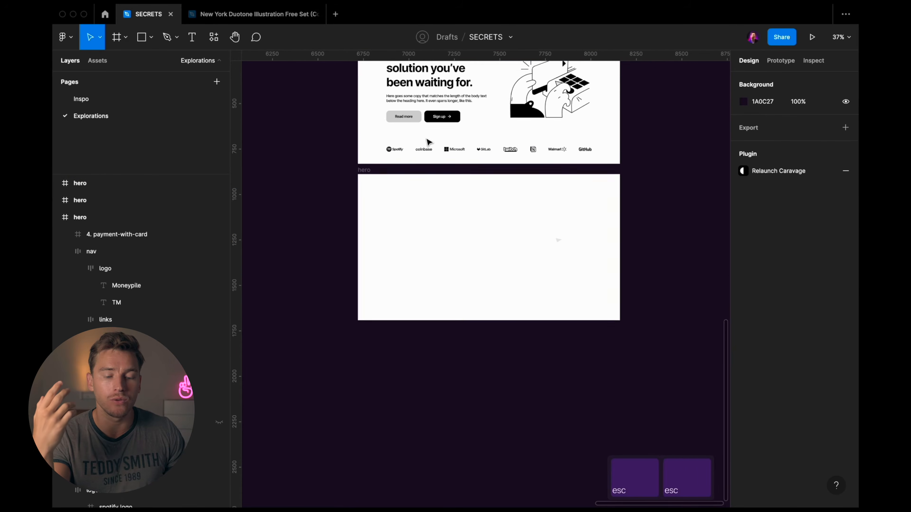
- Fill the background of the lowest, all-white hero copy with sampled black
{"action": "key", "text": "space"}
{"action": "left_click_drag", "start_coordinate": [404, 178], "coordinate": [403, 324]}
{"action": "left_click", "coordinate": [373, 312]}
{"action": "scroll", "coordinate": [373, 312], "scroll_direction": "down", "scroll_amount": 5}
{"action": "left_click", "coordinate": [744, 347]}
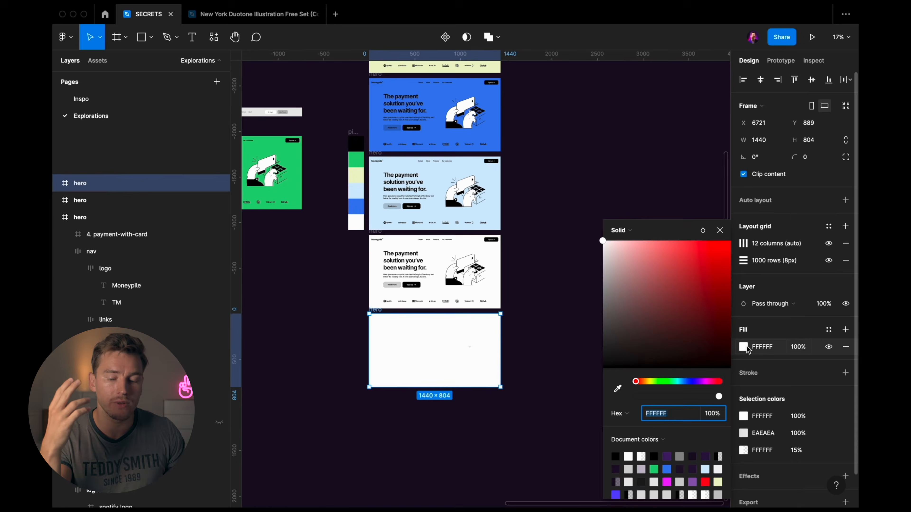
{"action": "key", "text": "ctrl+c"}
{"action": "left_click", "coordinate": [679, 102]}
{"action": "key", "text": "Escape"}
{"action": "key", "text": "Escape"}
{"action": "scroll", "coordinate": [410, 337], "scroll_direction": "up", "scroll_amount": 1}
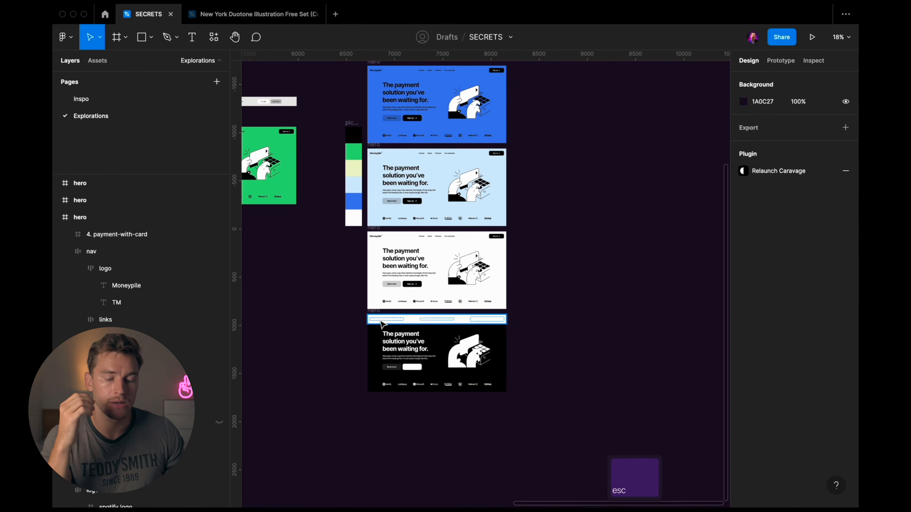
- Recolour the white-filled shapes of the payment illustration in the lowest hero copy to black
{"action": "left_click", "coordinate": [373, 319]}
{"action": "scroll", "coordinate": [752, 396], "scroll_direction": "down", "scroll_amount": 1}
{"action": "left_click", "coordinate": [744, 441]}
{"action": "key", "text": "i"}
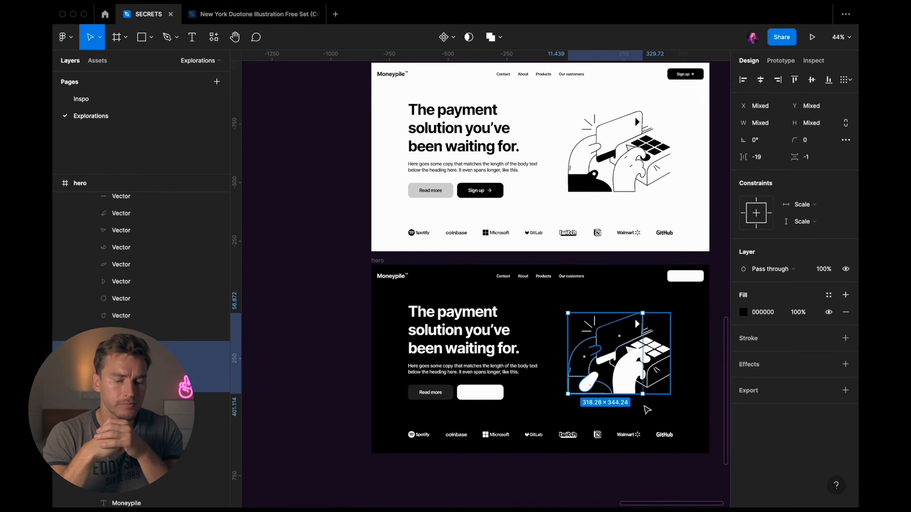
{"action": "key", "text": "Escape"}
{"action": "key", "text": "Escape"}
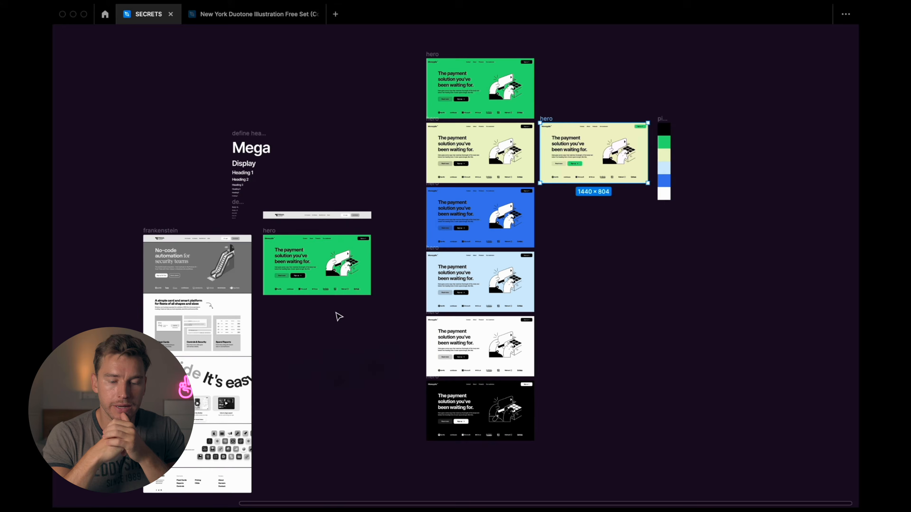
- Move the pale yellow hero with the green sign-up button beneath the green hero beside the frankenstein frame
{"action": "left_click_drag", "start_coordinate": [548, 122], "coordinate": [271, 303]}
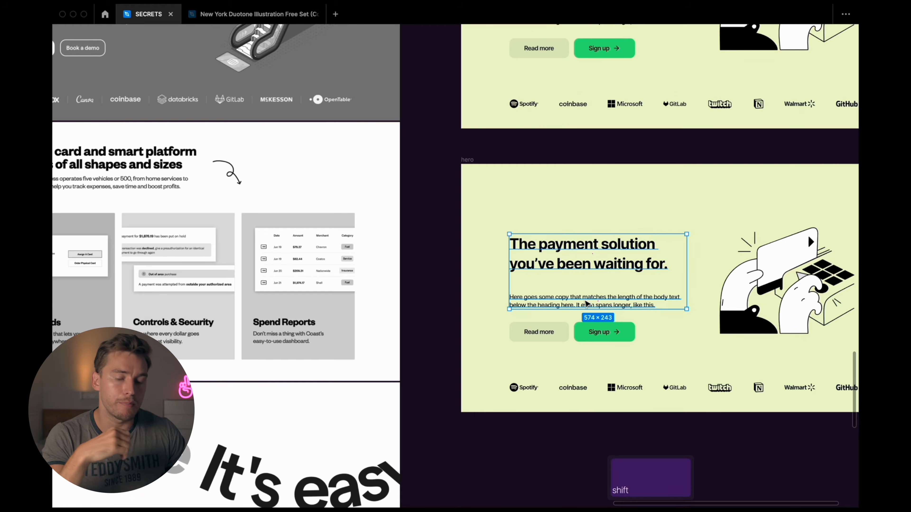
- In the lower pale yellow frame, move the body copy up directly beneath the heading and remove the illustration
{"action": "left_click_drag", "start_coordinate": [584, 305], "coordinate": [584, 240]}
{"action": "scroll", "coordinate": [584, 240], "scroll_direction": "down", "scroll_amount": 4}
{"action": "scroll", "coordinate": [584, 240], "scroll_direction": "up", "scroll_amount": 2}
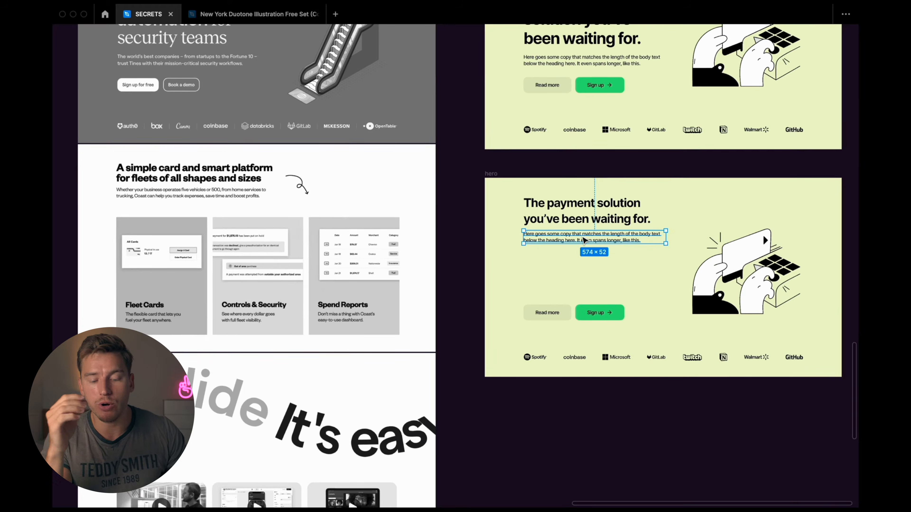
{"action": "scroll", "coordinate": [585, 241], "scroll_direction": "up", "scroll_amount": 4}
{"action": "scroll", "coordinate": [585, 241], "scroll_direction": "right", "scroll_amount": 2}
{"action": "scroll", "coordinate": [585, 242], "scroll_direction": "down", "scroll_amount": 4}
{"action": "key", "text": "Escape"}
{"action": "key", "text": "Escape"}
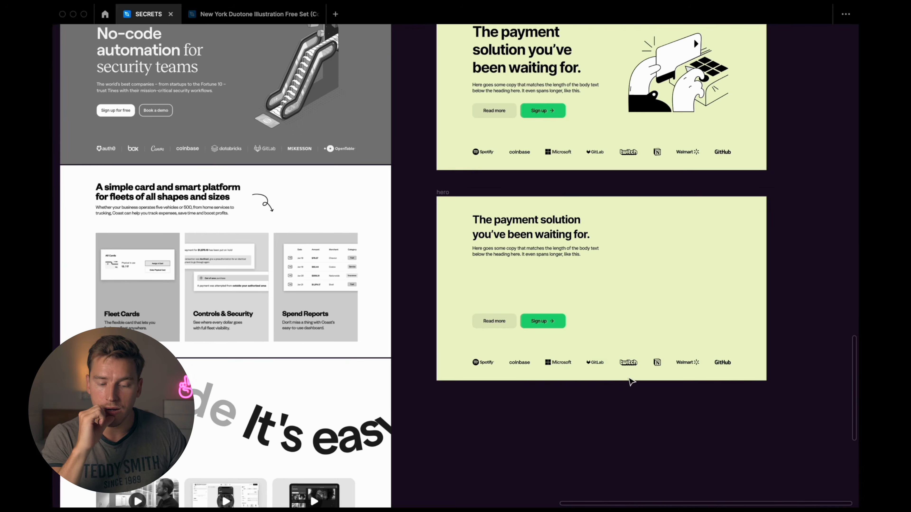
- Rename the black frame beneath the body copy as card
{"action": "scroll", "coordinate": [551, 336], "scroll_direction": "up", "scroll_amount": 2}
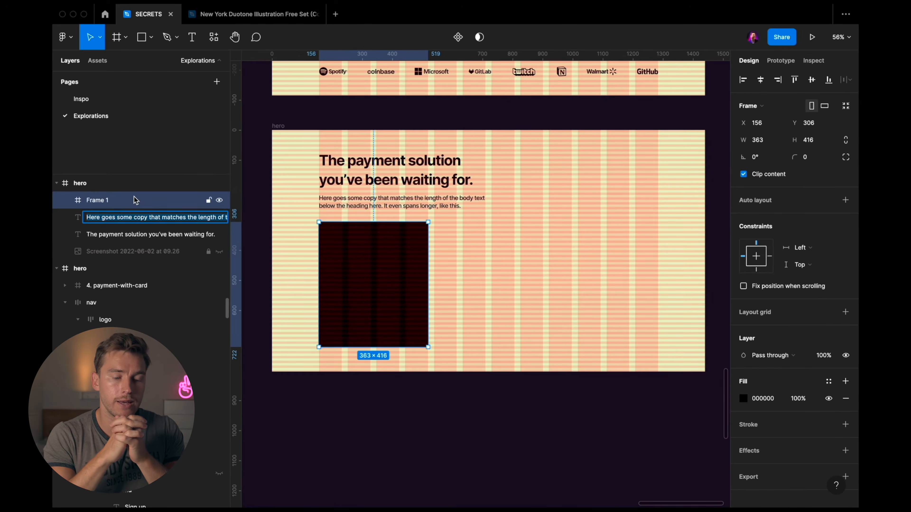
{"action": "double_click", "coordinate": [134, 201]}
{"action": "type", "text": "card"}
{"action": "key", "text": "Return"}
{"action": "key", "text": "Escape"}
- Duplicate the card twice to form an evenly spaced row of three, and hide the layout grids
{"action": "left_click_drag", "start_coordinate": [375, 278], "coordinate": [494, 274]}
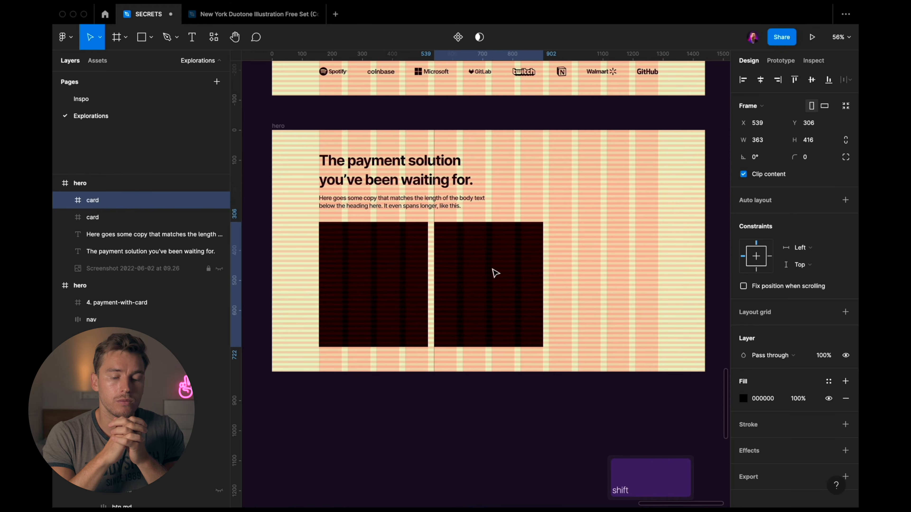
{"action": "key", "text": "super+d"}
{"action": "key", "text": "Escape"}
{"action": "scroll", "coordinate": [579, 262], "scroll_direction": "up", "scroll_amount": 3}
{"action": "key", "text": "ctrl+g"}
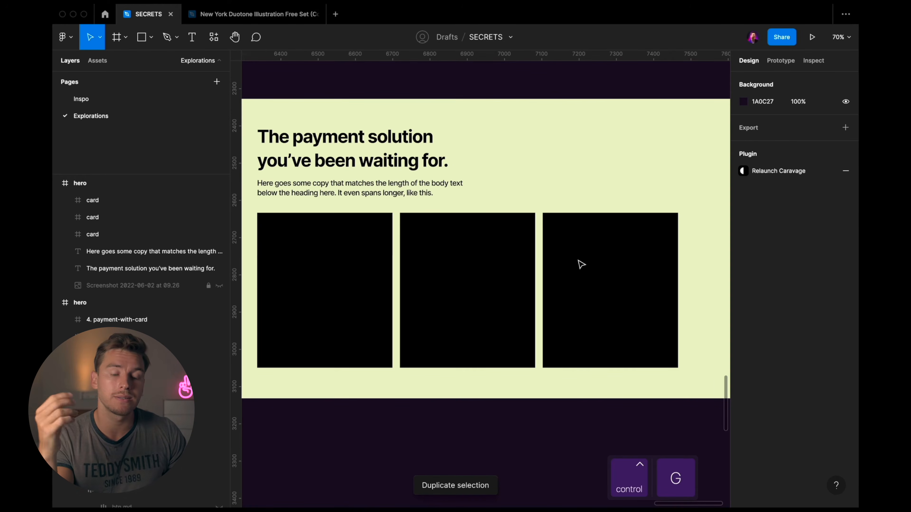
{"action": "key", "text": "ctrl+g"}
{"action": "key", "text": "super+backslash"}
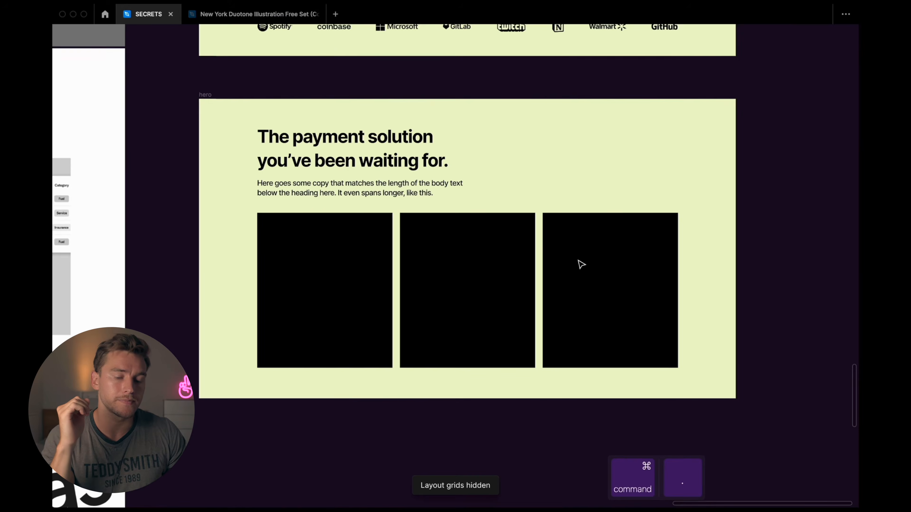
- Fill all three cards with the sampled pale yellow background colour, darkened slightly
{"action": "scroll", "coordinate": [574, 264], "scroll_direction": "down", "scroll_amount": 2}
{"action": "left_click", "coordinate": [555, 264], "text": "shift"}
{"action": "left_click", "coordinate": [659, 264], "text": "shift"}
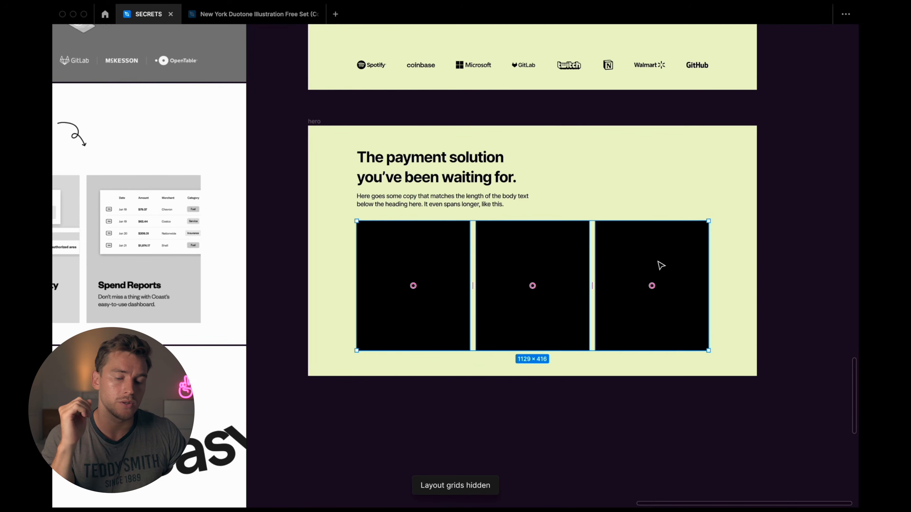
{"action": "key", "text": "i"}
{"action": "left_click", "coordinate": [671, 92]}
{"action": "key", "text": "super+backslash"}
{"action": "left_click_drag", "start_coordinate": [626, 254], "coordinate": [624, 256]}
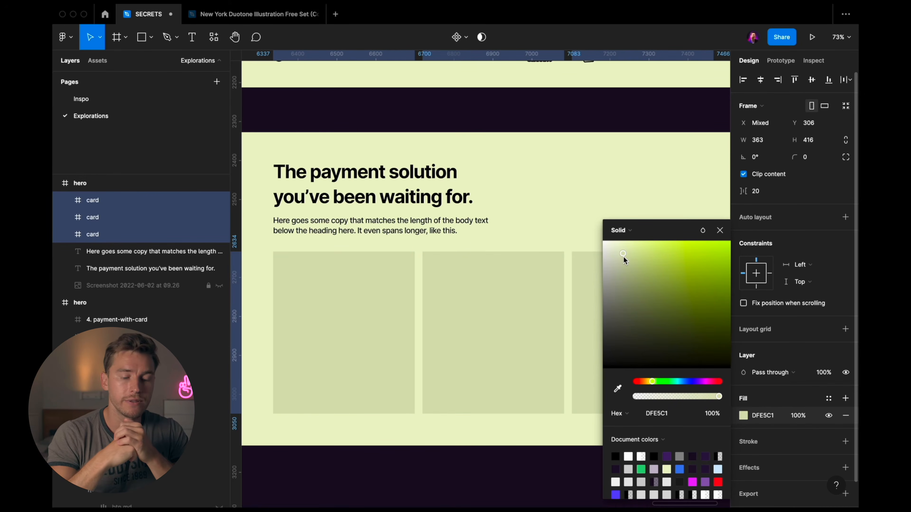
- Set the corner radius of the three cards to 32
{"action": "scroll", "coordinate": [624, 256], "scroll_direction": "down", "scroll_amount": 1}
{"action": "left_click", "coordinate": [805, 157]}
{"action": "type", "text": "32"}
{"action": "key", "text": "Return"}
{"action": "key", "text": "super+backslash"}
{"action": "key", "text": "Escape"}
{"action": "key", "text": "Escape"}
{"action": "scroll", "coordinate": [576, 250], "scroll_direction": "up", "scroll_amount": 2}
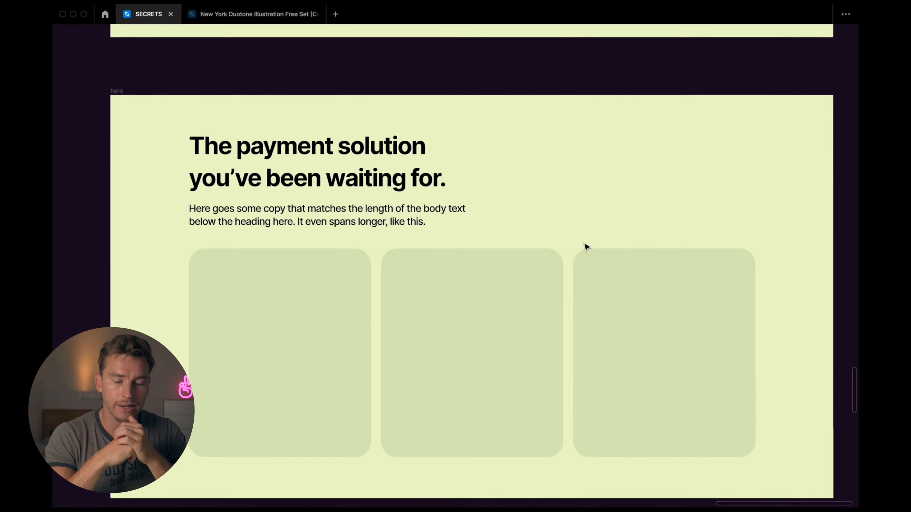
- Switch the three cards' fill to HSB values and set its saturation to 0 for a neutral grey
{"action": "left_click_drag", "start_coordinate": [762, 320], "coordinate": [356, 326]}
{"action": "key", "text": "super+backslash"}
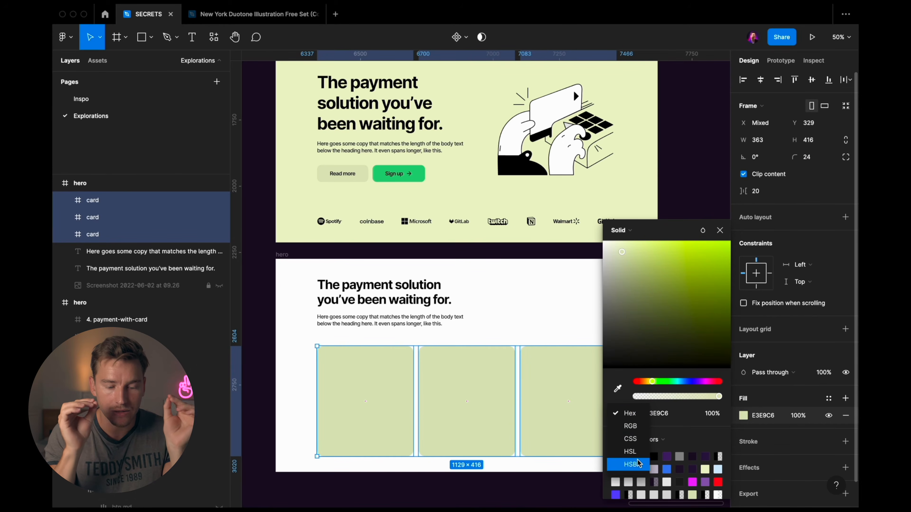
{"action": "left_click", "coordinate": [632, 464]}
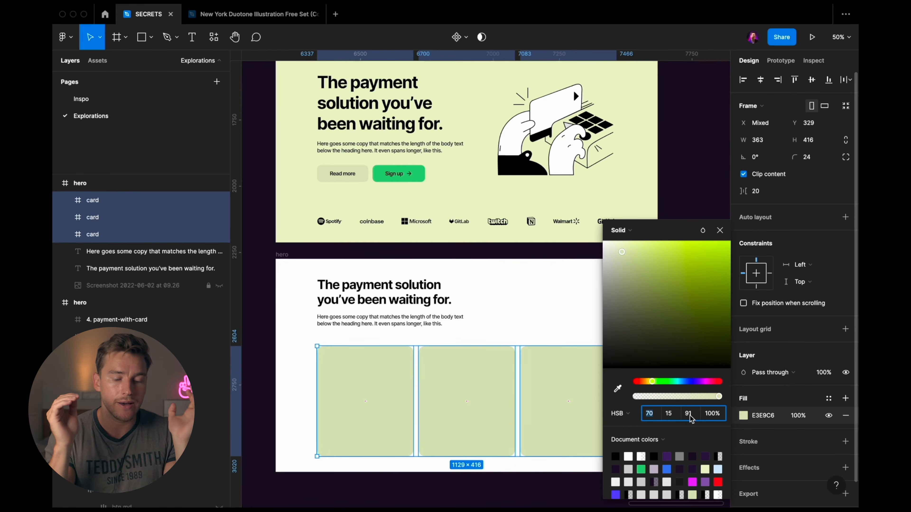
{"action": "left_click", "coordinate": [676, 415]}
{"action": "type", "text": "5"}
{"action": "key", "text": "Return"}
{"action": "key", "text": "shift+Down"}
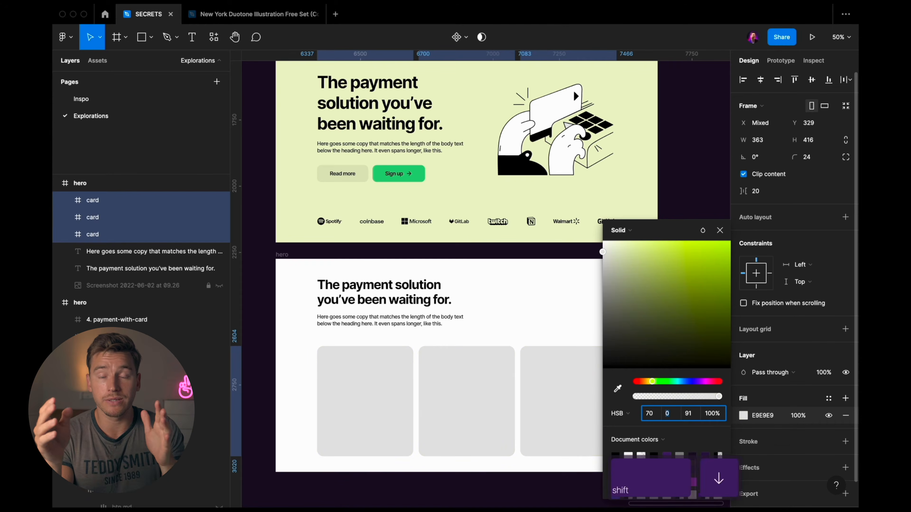
- Paste the smaller semi-bold 32 heading style onto the heading copy in the first card and recolour the text to sampled black
{"action": "scroll", "coordinate": [506, 343], "scroll_direction": "down", "scroll_amount": 5}
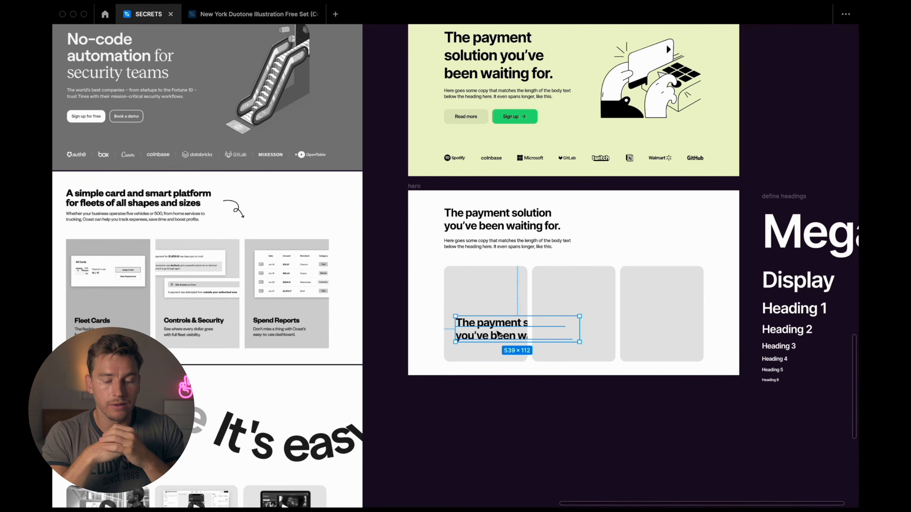
{"action": "key", "text": "v"}
{"action": "key", "text": "super"}
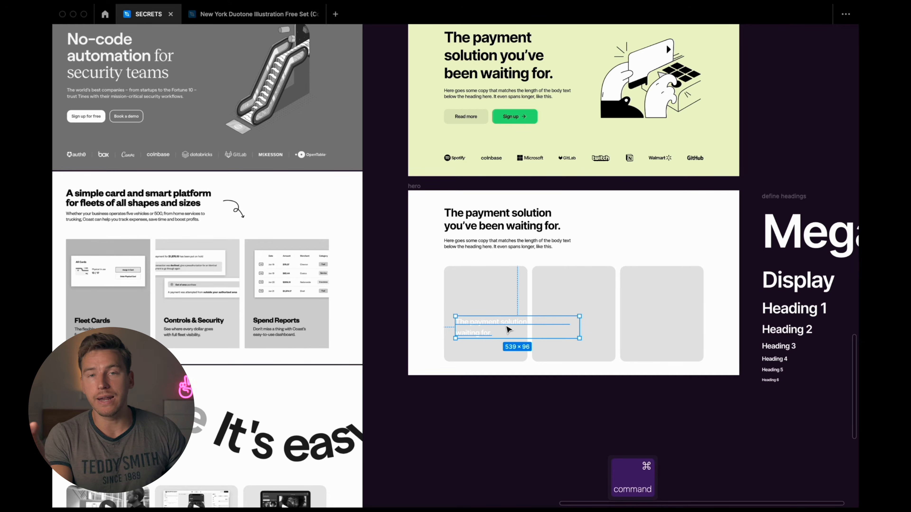
{"action": "key", "text": "super+backslash"}
{"action": "scroll", "coordinate": [486, 235], "scroll_direction": "up", "scroll_amount": 5}
{"action": "key", "text": "ctrl+c"}
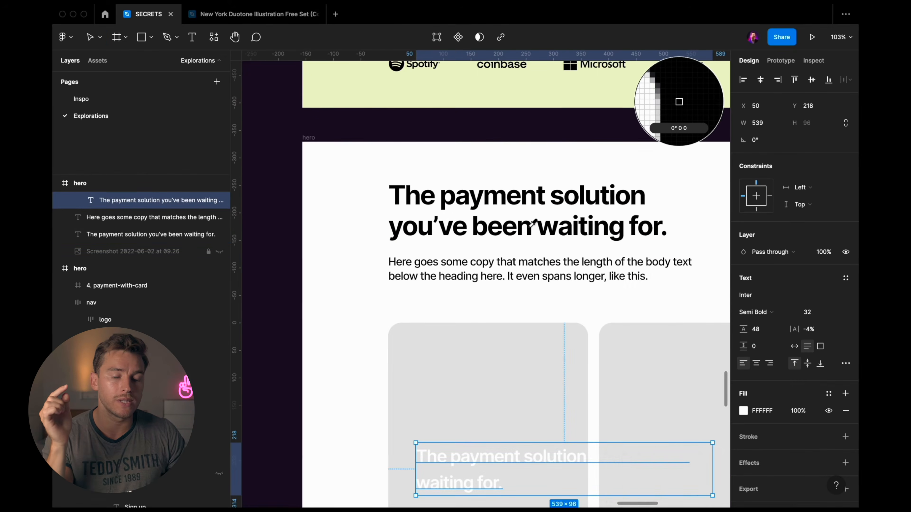
{"action": "left_click", "coordinate": [535, 228]}
- Set the first card's heading to a line height of 40 and a Bold weight
{"action": "left_click", "coordinate": [771, 331]}
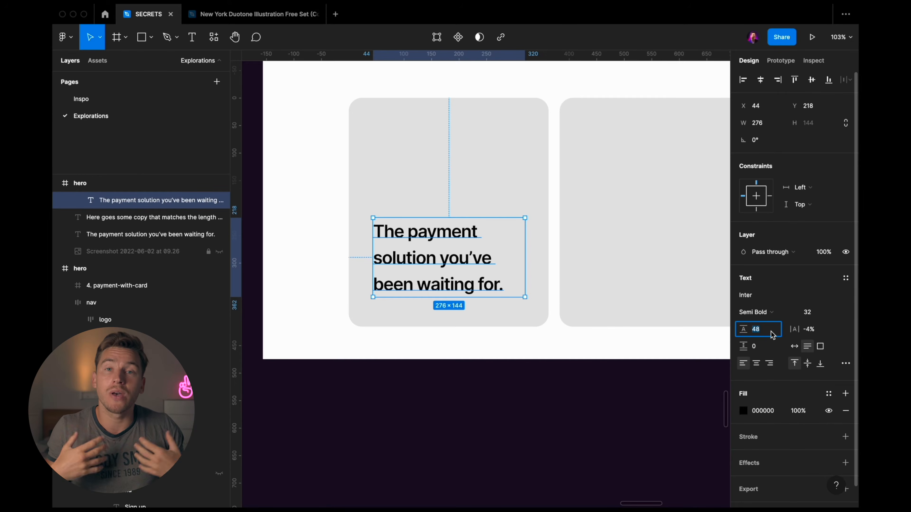
{"action": "type", "text": "40"}
{"action": "key", "text": "Return"}
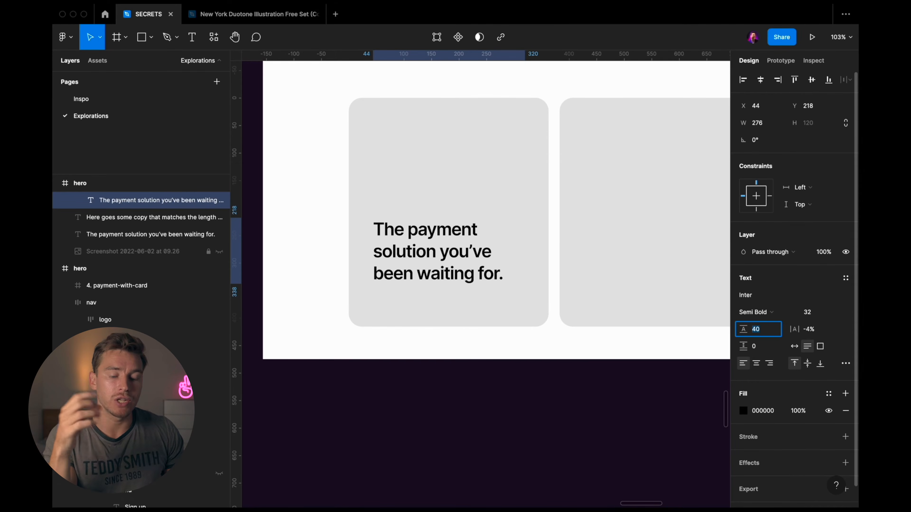
{"action": "left_click", "coordinate": [754, 312]}
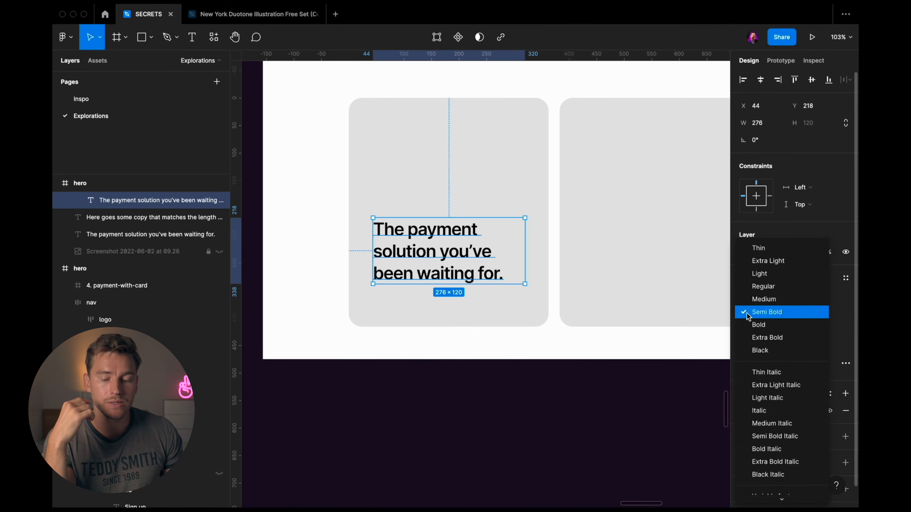
{"action": "key", "text": "Escape"}
{"action": "left_click", "coordinate": [755, 316]}
{"action": "left_click", "coordinate": [756, 322]}
{"action": "left_click", "coordinate": [809, 329]}
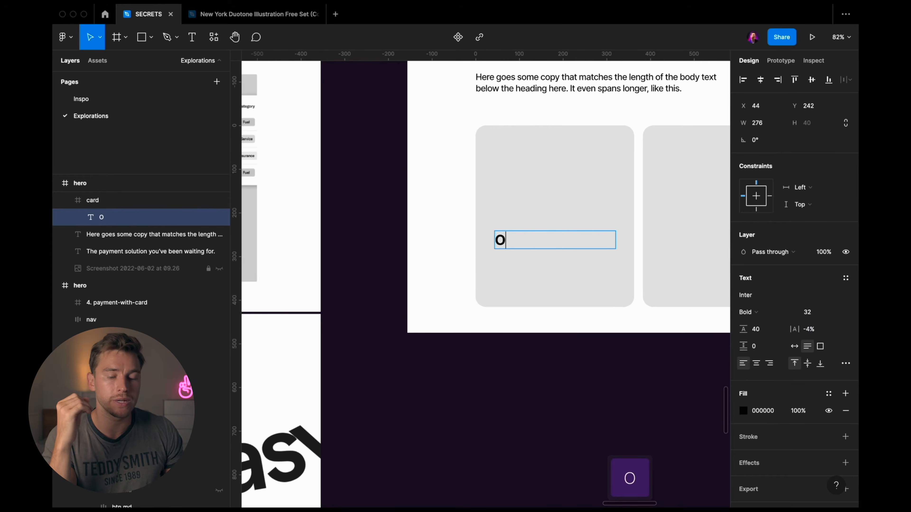
- Replace the first card's heading text with "Two Words"
{"action": "type", "text": "ne s"}
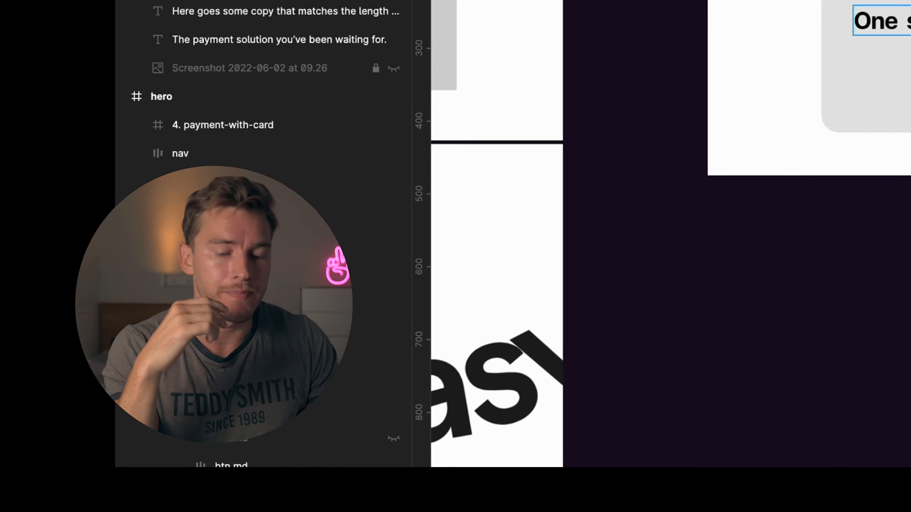
{"action": "key", "text": "super+a"}
{"action": "type", "text": "Two words"}
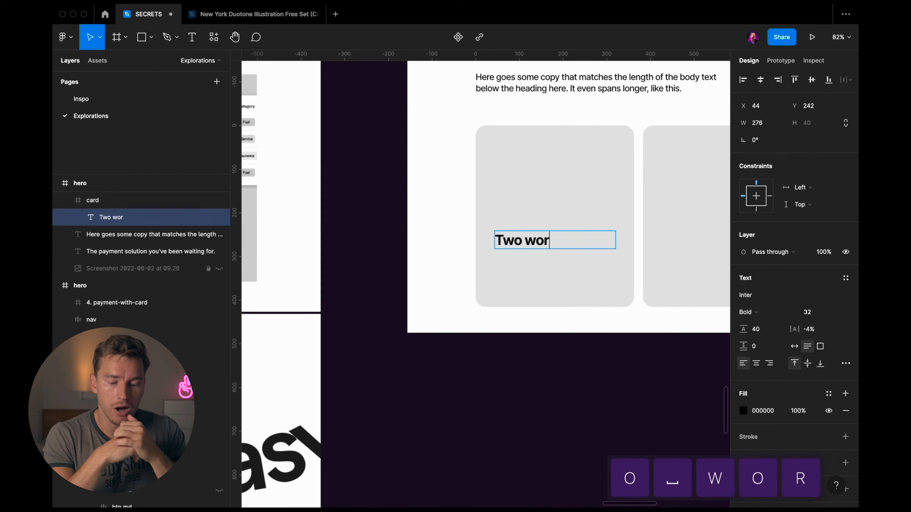
{"action": "key", "text": "Escape"}
{"action": "key", "text": "Escape"}
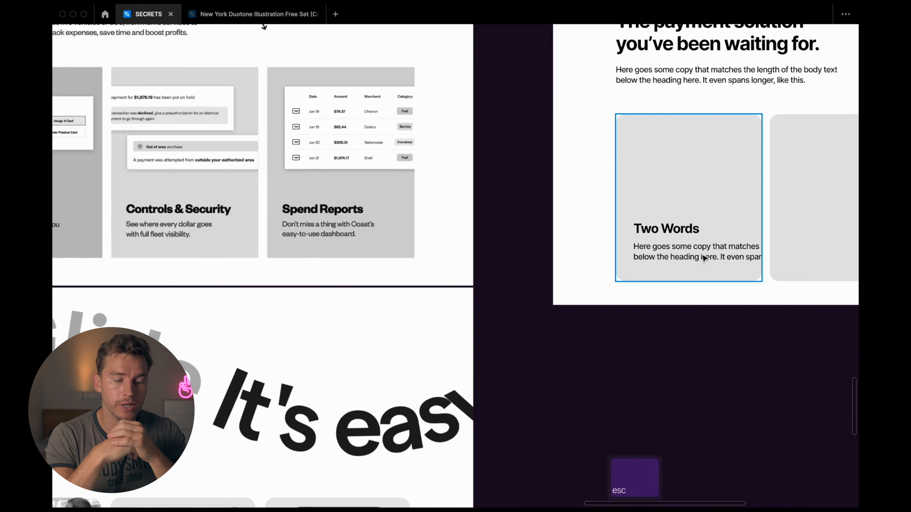
- Change the first card's body copy to "Two lines of text that simply spans two rows." and narrow its text box to about 287 px
{"action": "double_click", "coordinate": [705, 261]}
{"action": "type", "text": "Two lines of text"}
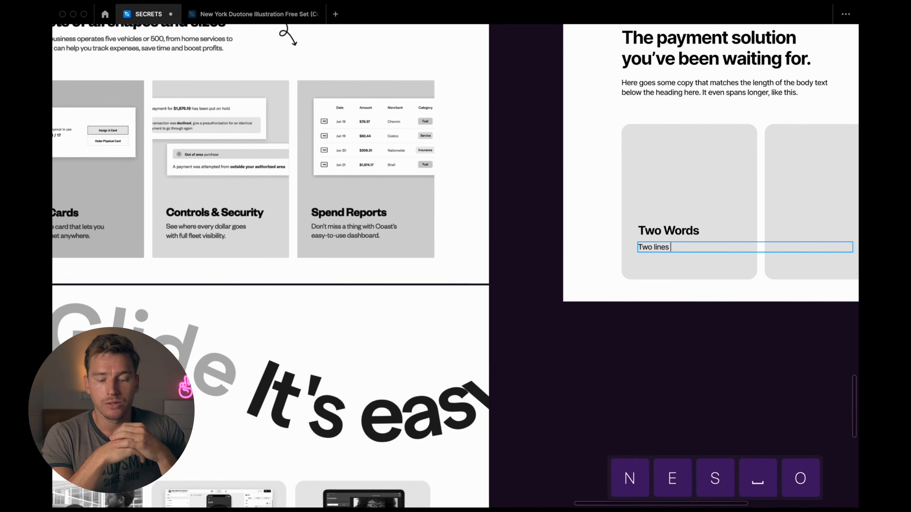
{"action": "key", "text": "Escape"}
{"action": "scroll", "coordinate": [717, 246], "scroll_direction": "right", "scroll_amount": 3}
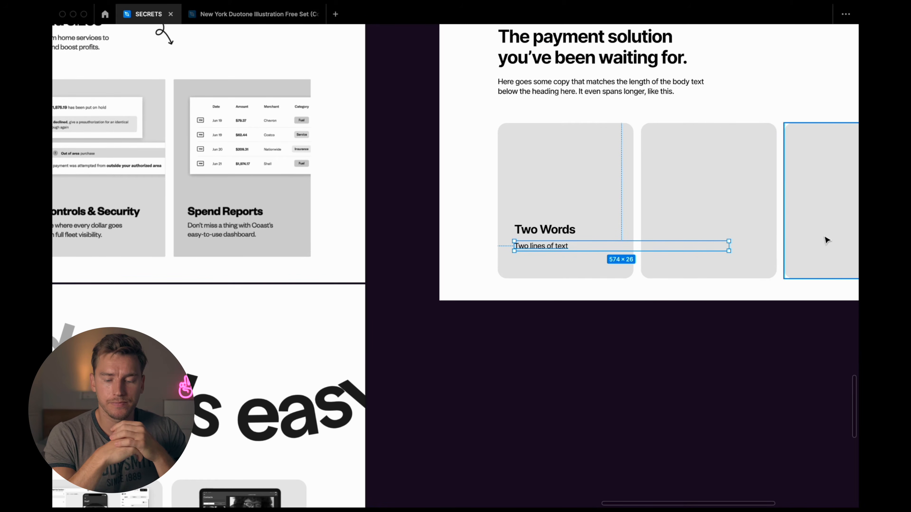
{"action": "double_click", "coordinate": [729, 246]}
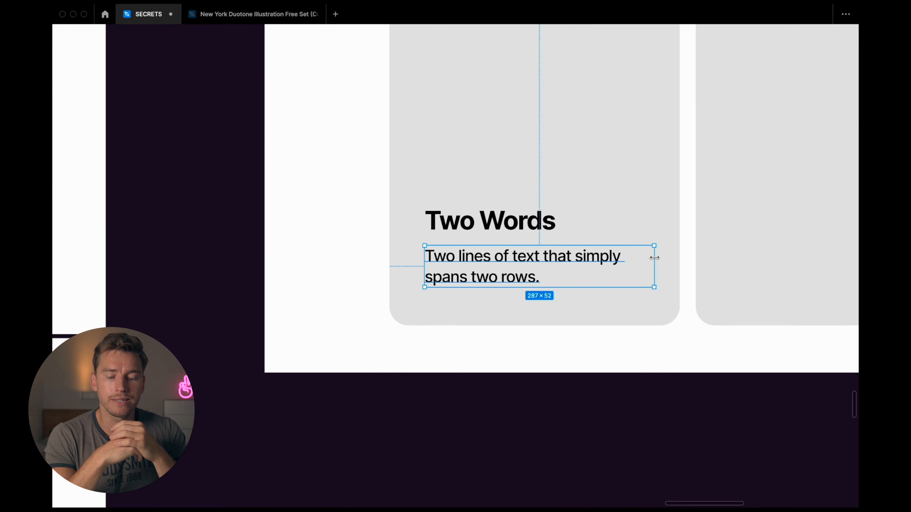
- Wrap the first card's heading and body copy together in an auto layout and name it text
{"action": "key", "text": "super+a"}
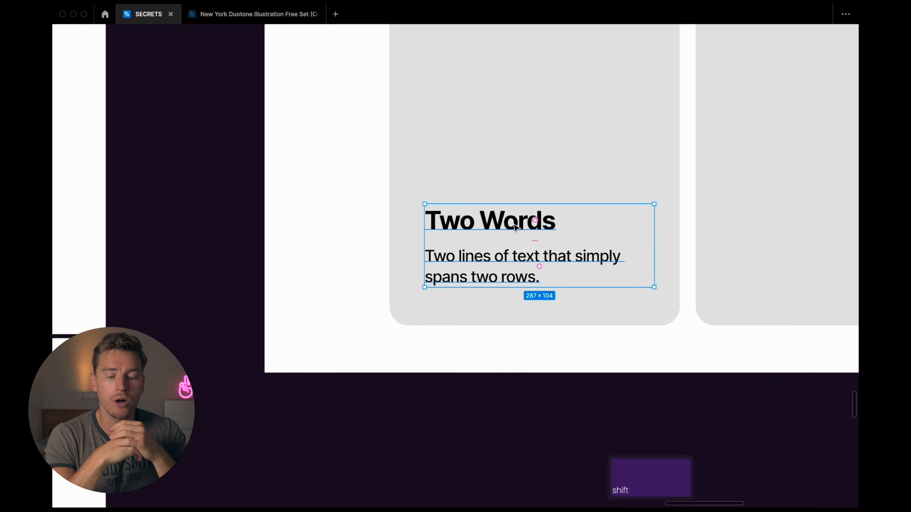
{"action": "key", "text": "shift+a"}
{"action": "key", "text": "super+backslash"}
{"action": "key", "text": "super+r"}
{"action": "type", "text": "te"}
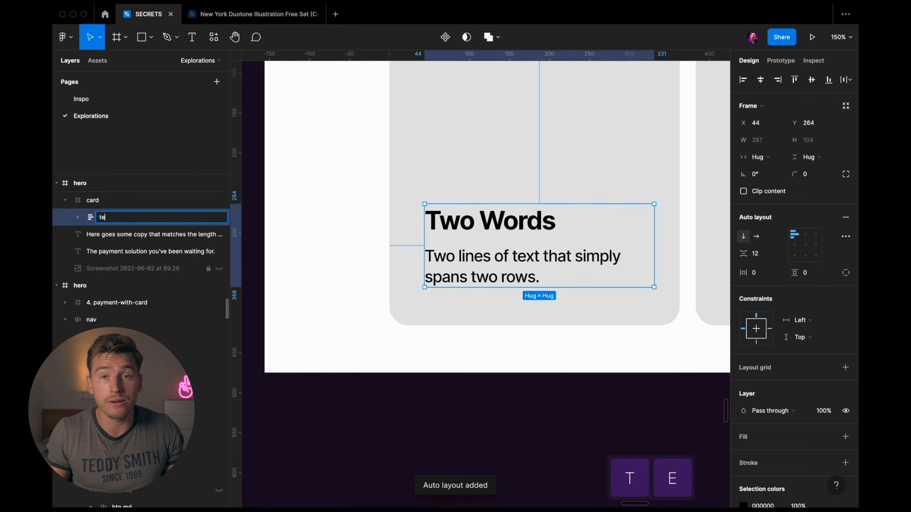
{"action": "type", "text": "xt"}
{"action": "key", "text": "Return"}
{"action": "scroll", "coordinate": [478, 217], "scroll_direction": "down", "scroll_amount": 5}
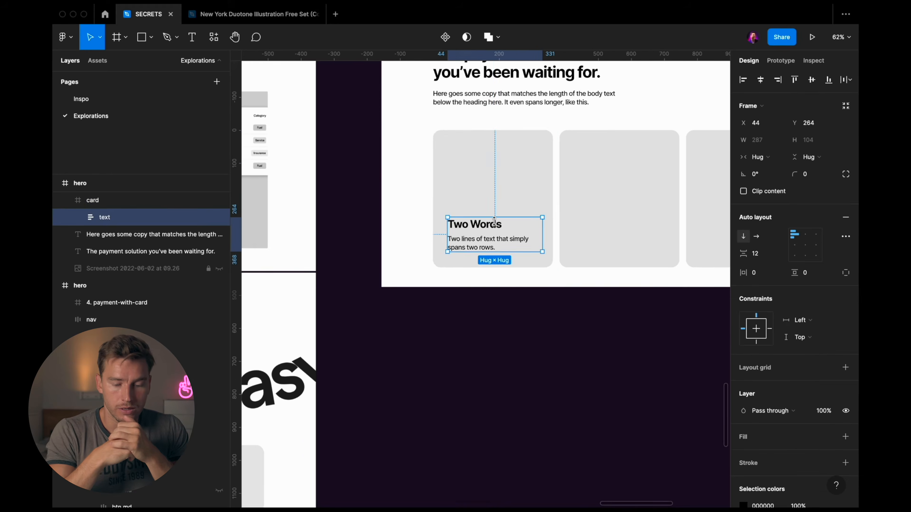
- Set the first card's auto layout spacing to 48 and its padding to 56
{"action": "scroll", "coordinate": [478, 218], "scroll_direction": "up", "scroll_amount": 4}
{"action": "scroll", "coordinate": [478, 217], "scroll_direction": "down", "scroll_amount": 2}
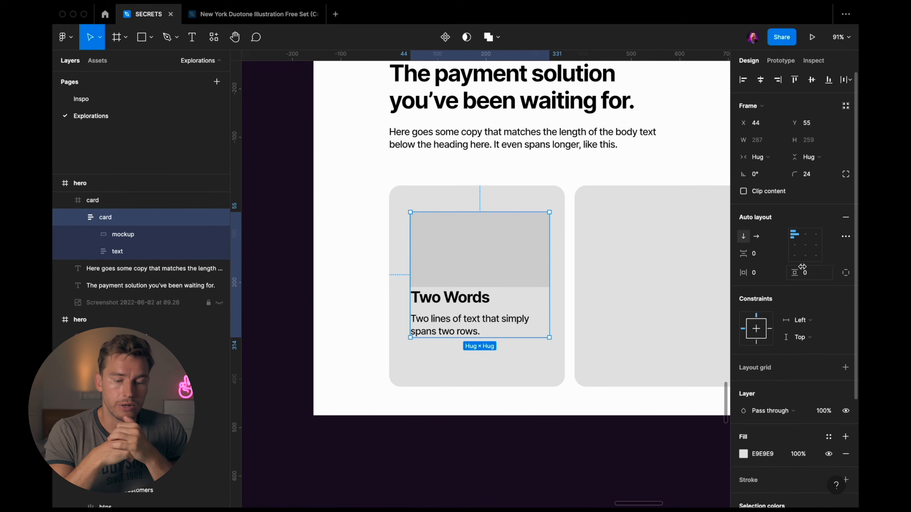
{"action": "scroll", "coordinate": [823, 219], "scroll_direction": "down", "scroll_amount": 2}
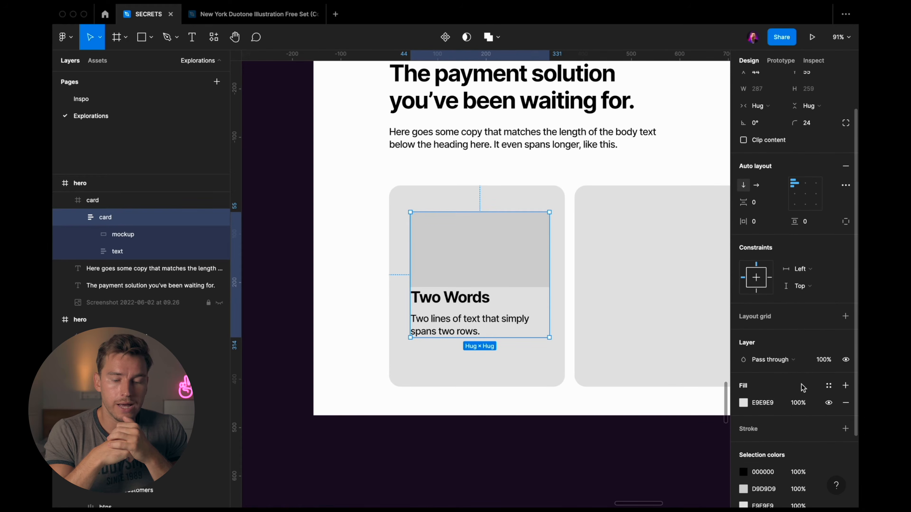
{"action": "left_click", "coordinate": [757, 197]}
{"action": "type", "text": "48"}
{"action": "key", "text": "Return"}
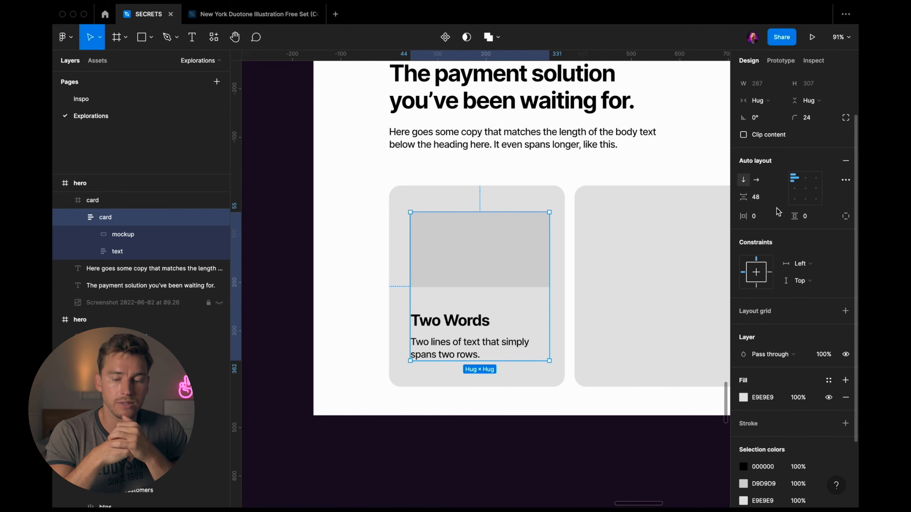
{"action": "left_click", "coordinate": [766, 216], "text": "super"}
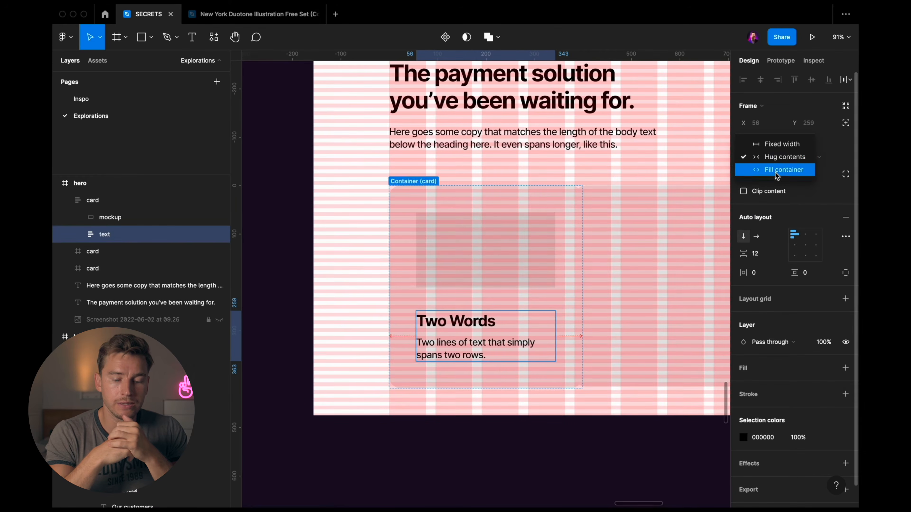
- Make the first card's text frame, along with its heading and body copy, fill the container width
{"action": "left_click", "coordinate": [776, 173]}
{"action": "left_click", "coordinate": [498, 358], "text": "super"}
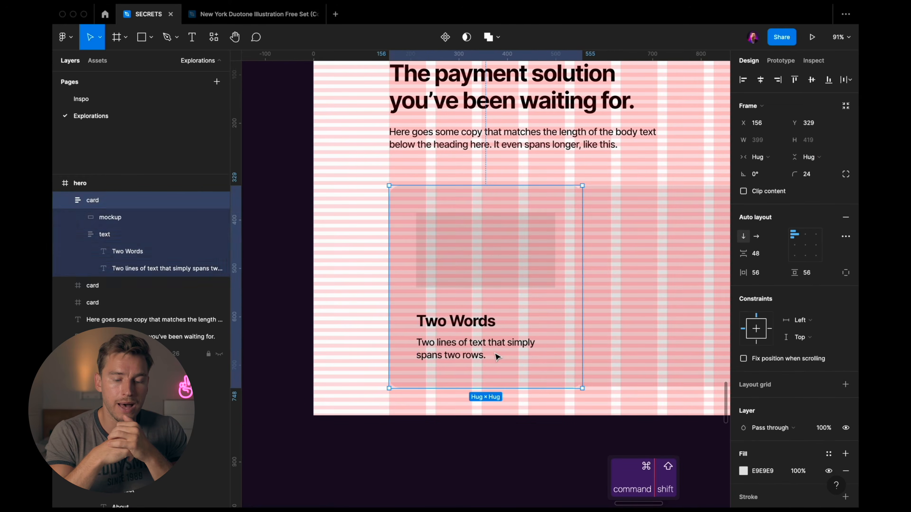
{"action": "key", "text": "Escape"}
{"action": "left_click", "coordinate": [501, 353], "text": "super"}
{"action": "left_click", "coordinate": [499, 325], "text": "shift+super"}
{"action": "left_click", "coordinate": [767, 140]}
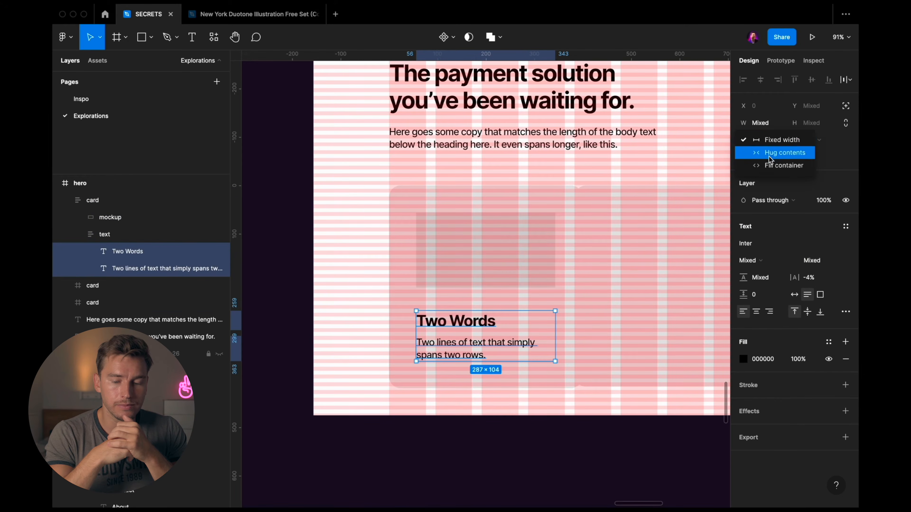
{"action": "left_click", "coordinate": [774, 165]}
- Resize the first card to a fixed width of 363 and set its padding to 48 on all sides
{"action": "key", "text": "Escape"}
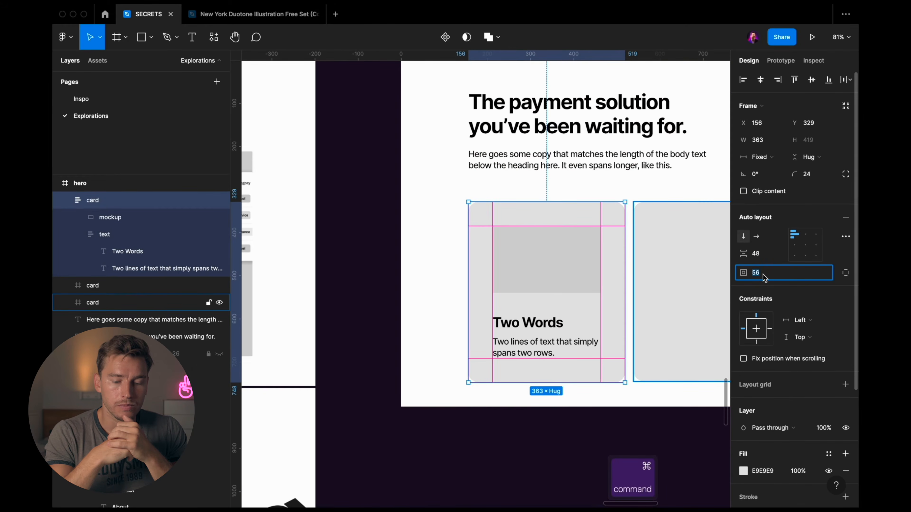
{"action": "type", "text": "48"}
{"action": "key", "text": "Return"}
{"action": "key", "text": "super+backslash"}
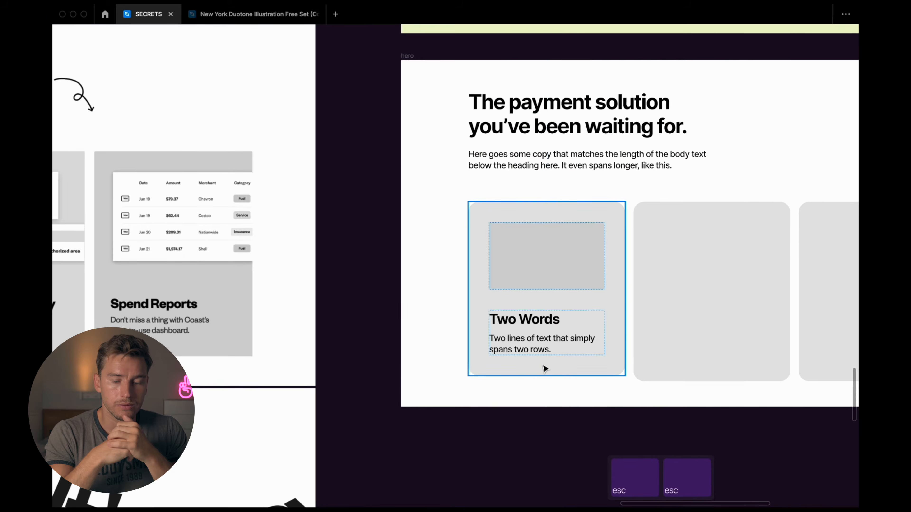
{"action": "key", "text": "shift+0"}
- Copy the newsletter illustration frame from the New York Duotone file and paste it below the feature section in SECRETS
{"action": "left_click", "coordinate": [587, 293]}
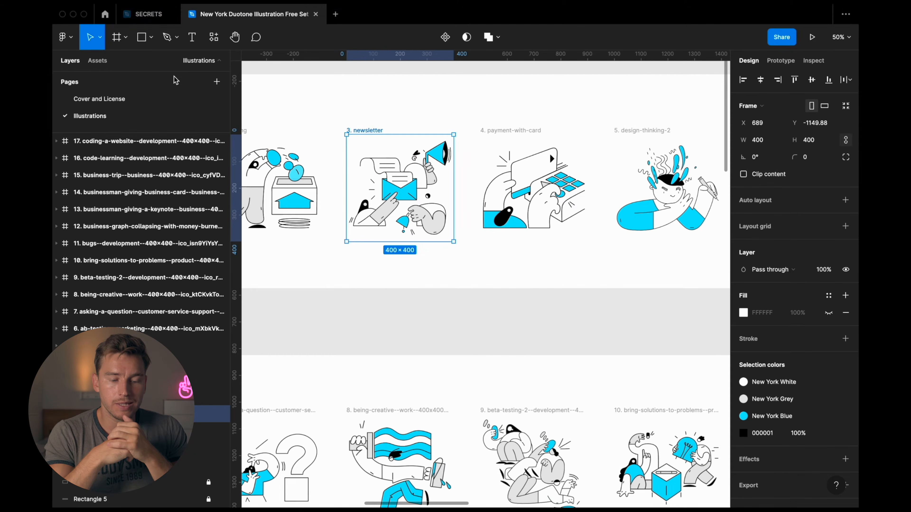
{"action": "left_click", "coordinate": [147, 14]}
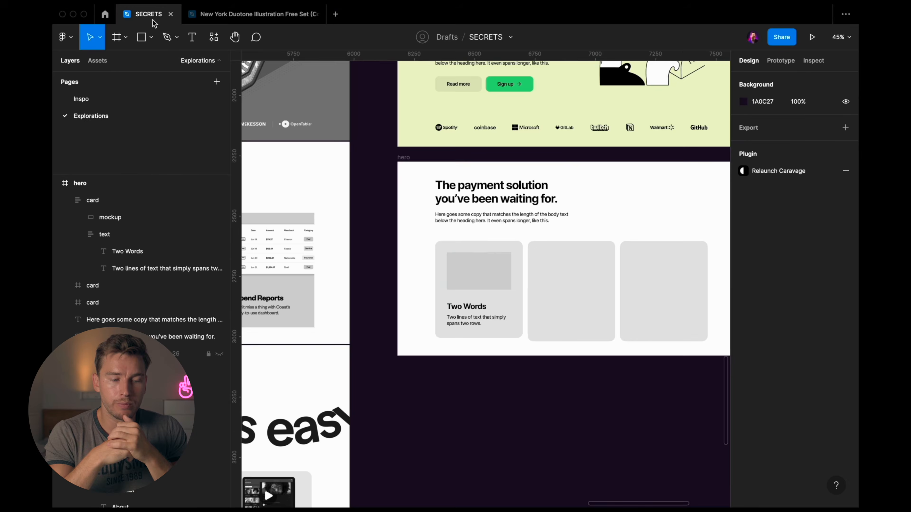
{"action": "key", "text": "Escape"}
{"action": "key", "text": "super+v"}
{"action": "left_click_drag", "start_coordinate": [482, 269], "coordinate": [482, 355]}
- Rename the group of the bell-ringing hand in the copied newsletter frame as illustration
{"action": "type", "text": "illust"}
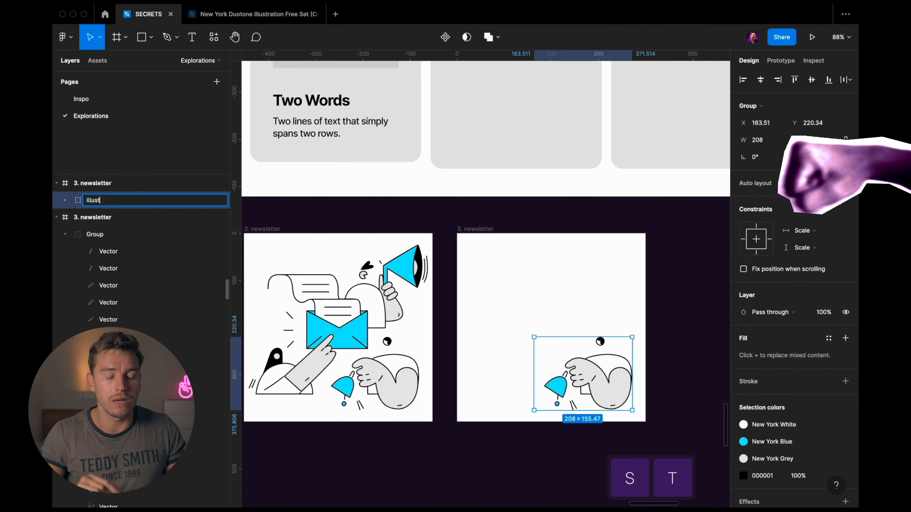
{"action": "key", "text": "BackSpace"}
{"action": "type", "text": "tt"}
{"action": "key", "text": "BackSpace"}
{"action": "type", "text": "ration"}
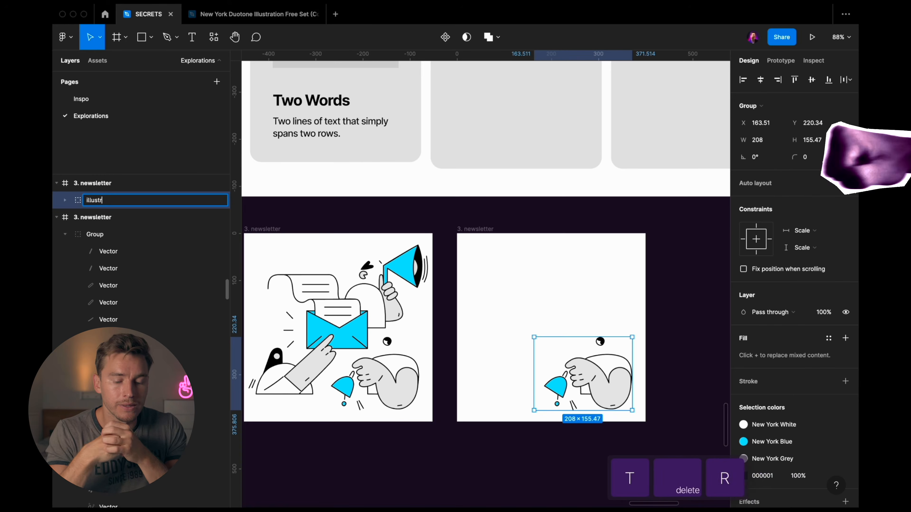
{"action": "key", "text": "Return"}
- Replace the first card's mockup rectangle with the illustration group and move the card down to align with its neighbour's lower edge
{"action": "left_click", "coordinate": [507, 355]}
{"action": "key", "text": "super+v"}
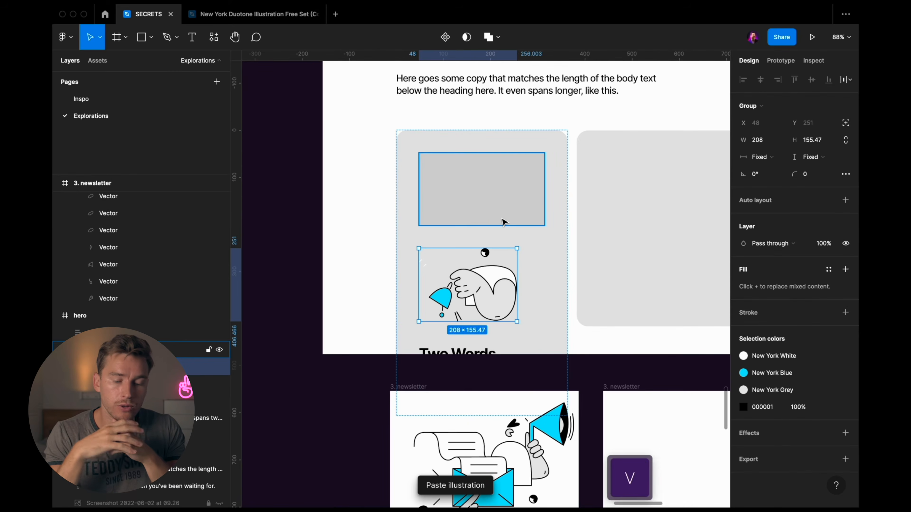
{"action": "left_click", "coordinate": [503, 222]}
{"action": "key", "text": "Delete"}
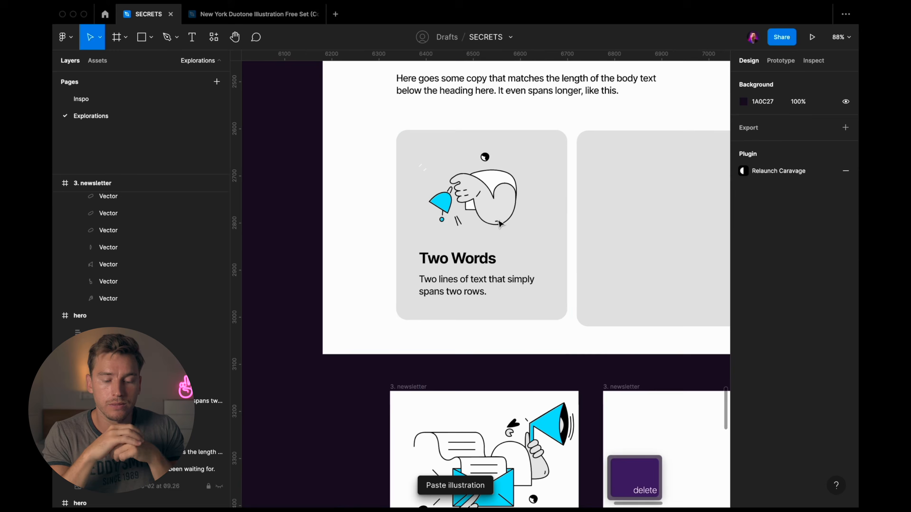
{"action": "left_click", "coordinate": [503, 221]}
{"action": "scroll", "coordinate": [503, 221], "scroll_direction": "down", "scroll_amount": 2}
{"action": "left_click_drag", "start_coordinate": [500, 219], "coordinate": [500, 225]}
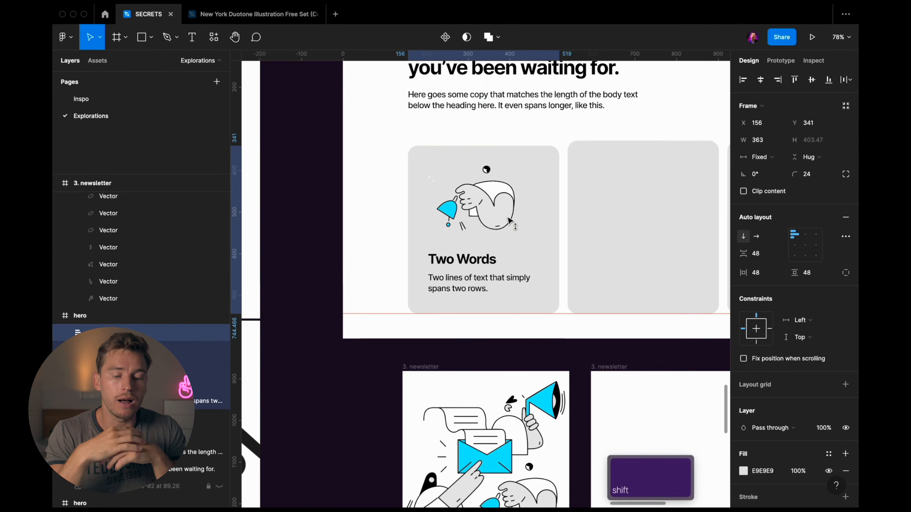
- Wrap the first card's illustration group in a frame and name the frame illustration
{"action": "right_click", "coordinate": [104, 350]}
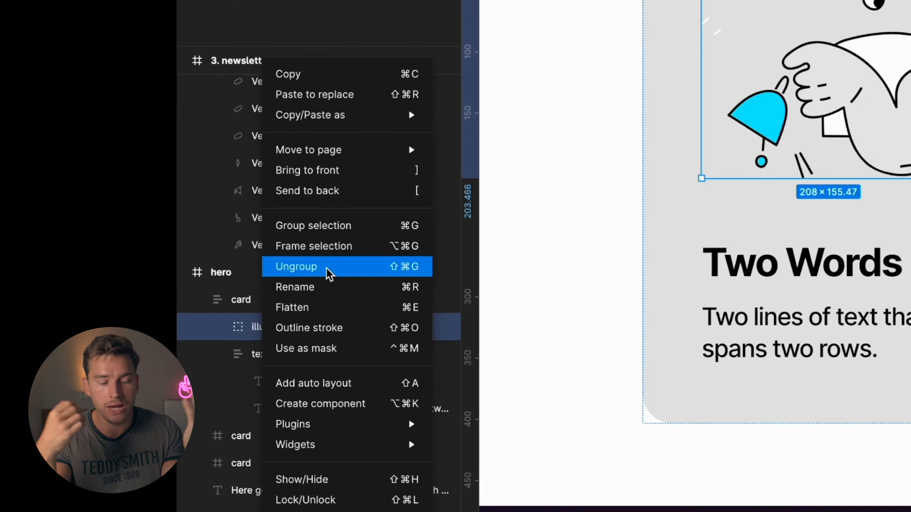
{"action": "left_click", "coordinate": [147, 297]}
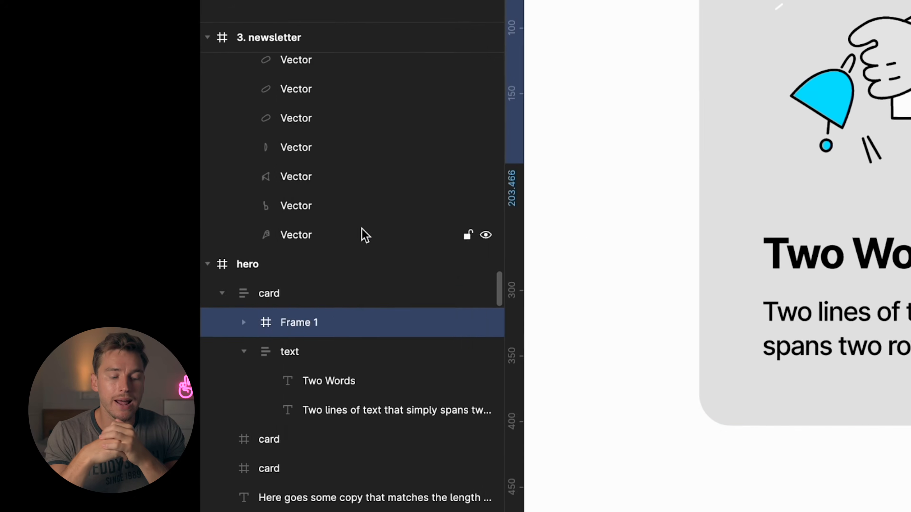
{"action": "double_click", "coordinate": [299, 319]}
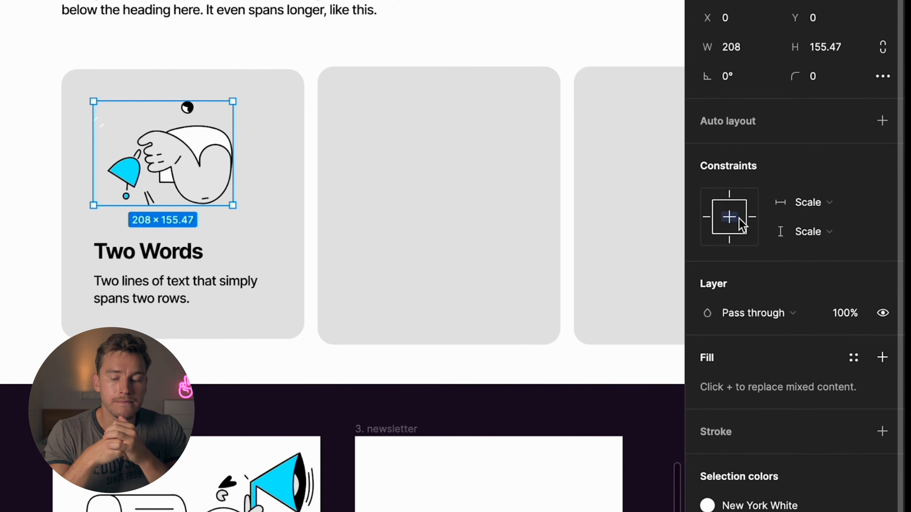
- Centre the illustration group's constraints and make its frame fill the card's width at a height of 200
{"action": "left_click", "coordinate": [757, 239]}
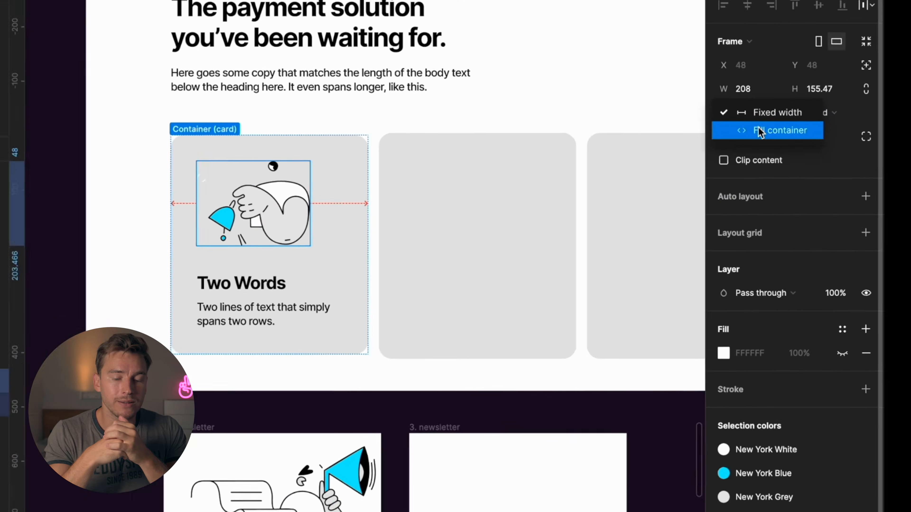
{"action": "left_click", "coordinate": [757, 130]}
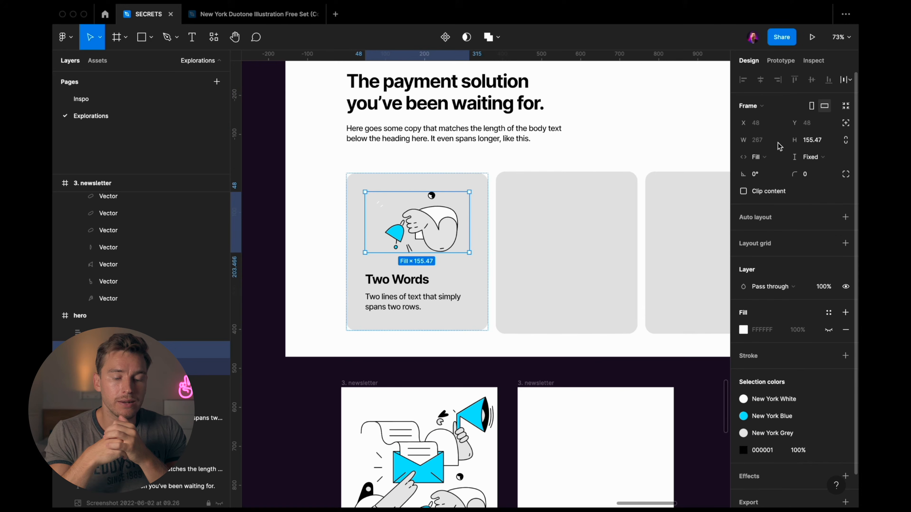
{"action": "left_click", "coordinate": [819, 141]}
{"action": "type", "text": "200"}
{"action": "key", "text": "Return"}
{"action": "key", "text": "Escape"}
- Remove the two empty cards and duplicate the finished card twice across the row with 19 px gaps, using the layout grid
{"action": "left_click", "coordinate": [539, 254]}
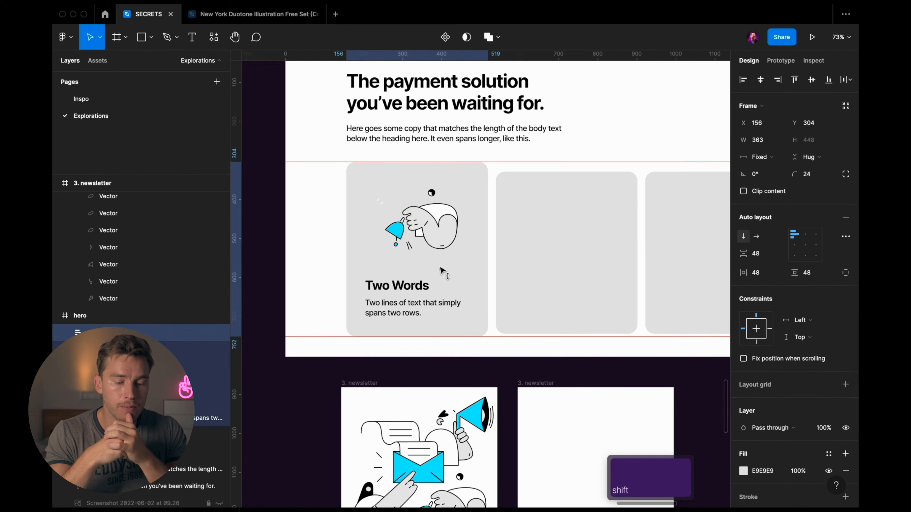
{"action": "key", "text": "ctrl+g"}
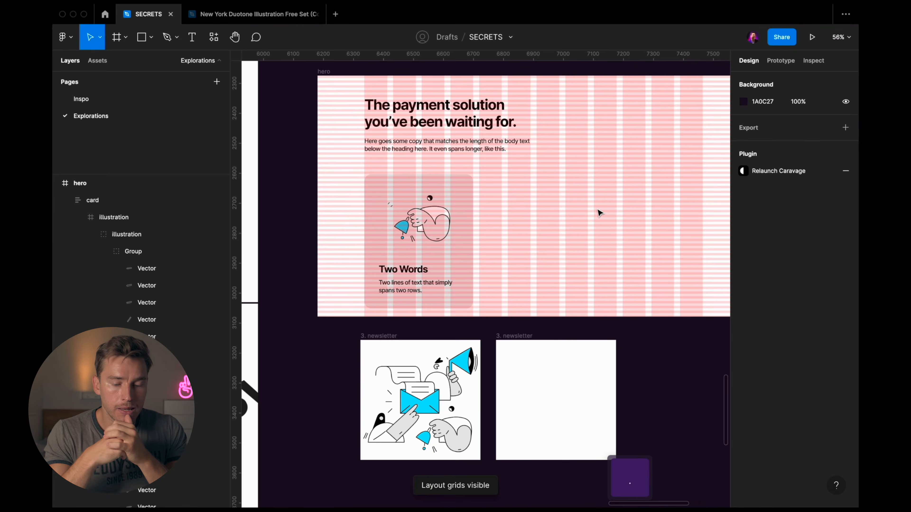
{"action": "key", "text": "Escape"}
{"action": "key", "text": "Escape"}
{"action": "left_click_drag", "start_coordinate": [433, 217], "coordinate": [548, 217]}
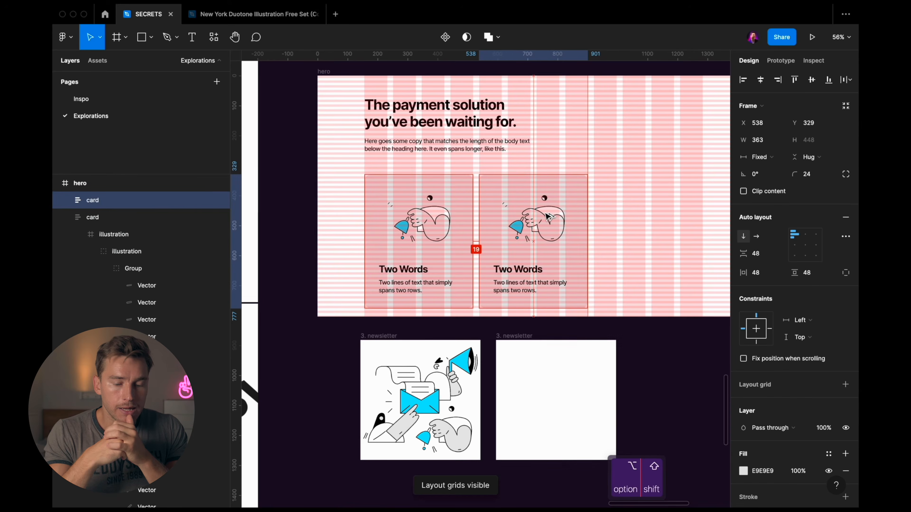
{"action": "key", "text": "ctrl+d"}
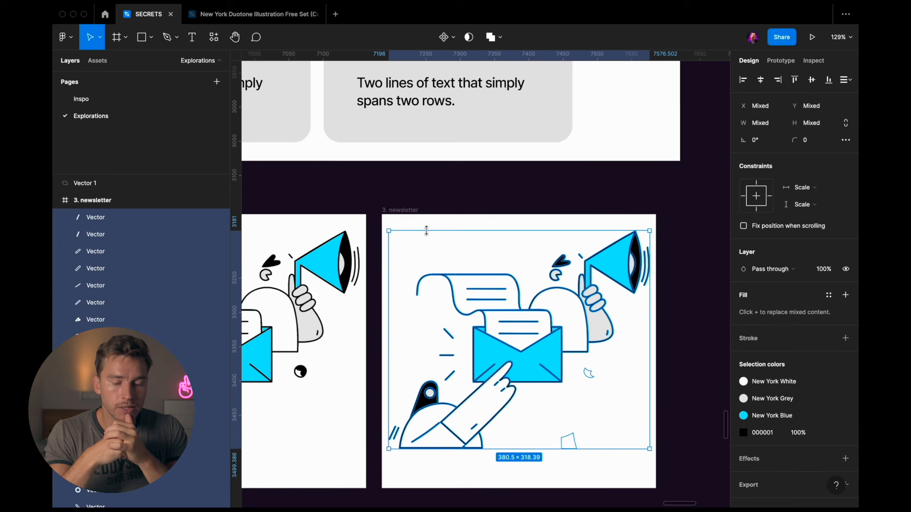
- Group the vectors of the last newsletter copy and move the grey freeform shape over its envelope artwork
{"action": "key", "text": "ctrl+g"}
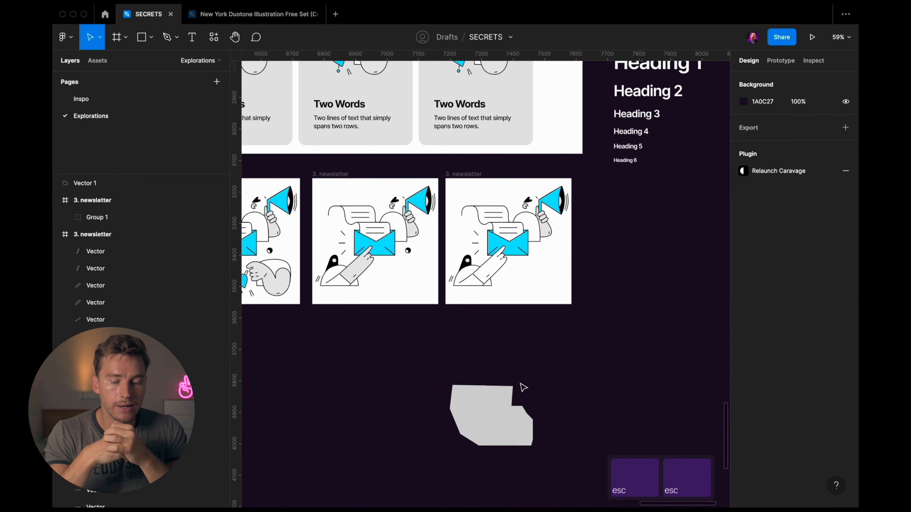
{"action": "left_click_drag", "start_coordinate": [523, 387], "coordinate": [514, 244]}
{"action": "scroll", "coordinate": [506, 233], "scroll_direction": "up", "scroll_amount": 5}
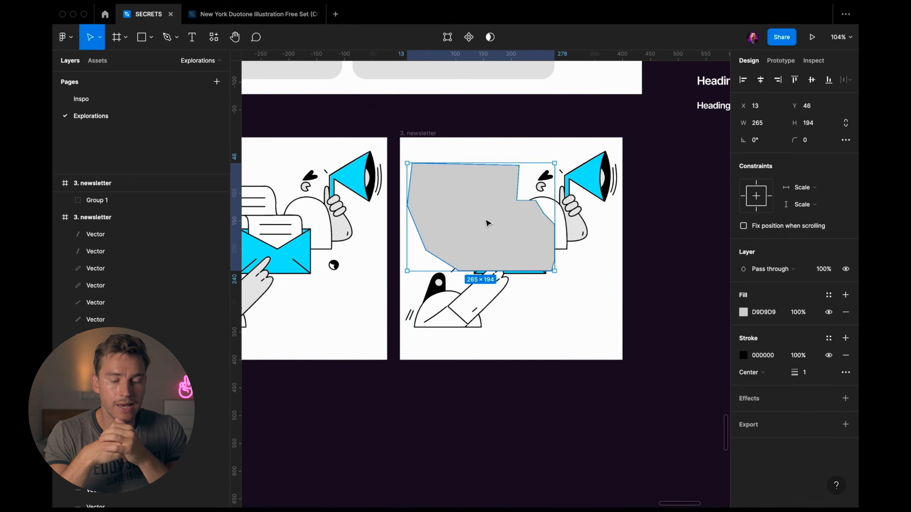
- Send the grey freeform shape behind the grouped newsletter artwork and use it as a mask
{"action": "right_click", "coordinate": [499, 183]}
{"action": "left_click", "coordinate": [555, 290]}
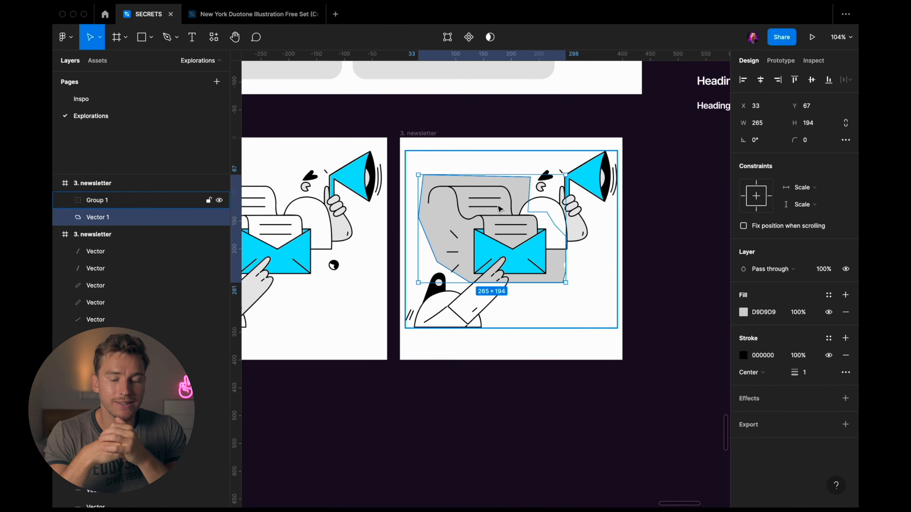
{"action": "scroll", "coordinate": [574, 287], "scroll_direction": "up", "scroll_amount": 3}
{"action": "key", "text": "ctrl+super+m"}
{"action": "left_click_drag", "start_coordinate": [662, 285], "coordinate": [690, 305]}
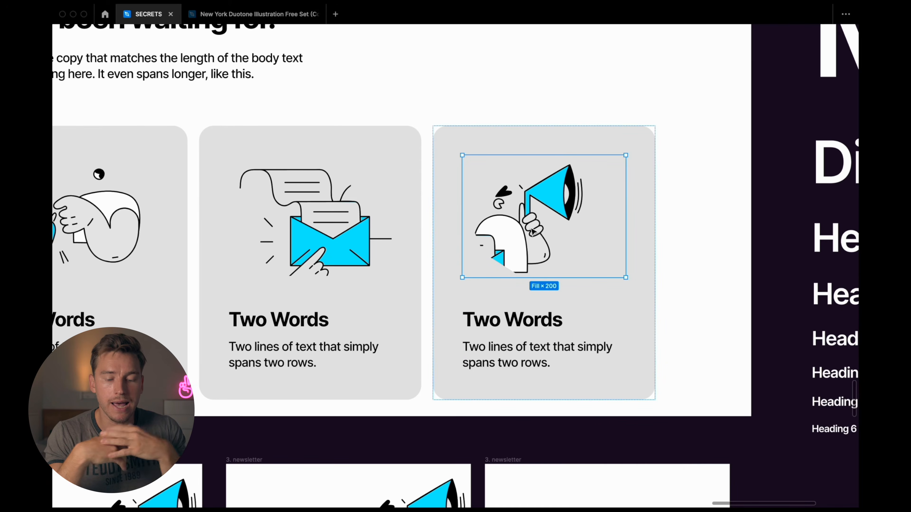
- Nudge the masked megaphone illustration about 30 px to the right within the third card
{"action": "key", "text": "shift+Right"}
{"action": "key", "text": "shift+Right"}
{"action": "key", "text": "shift+Right"}
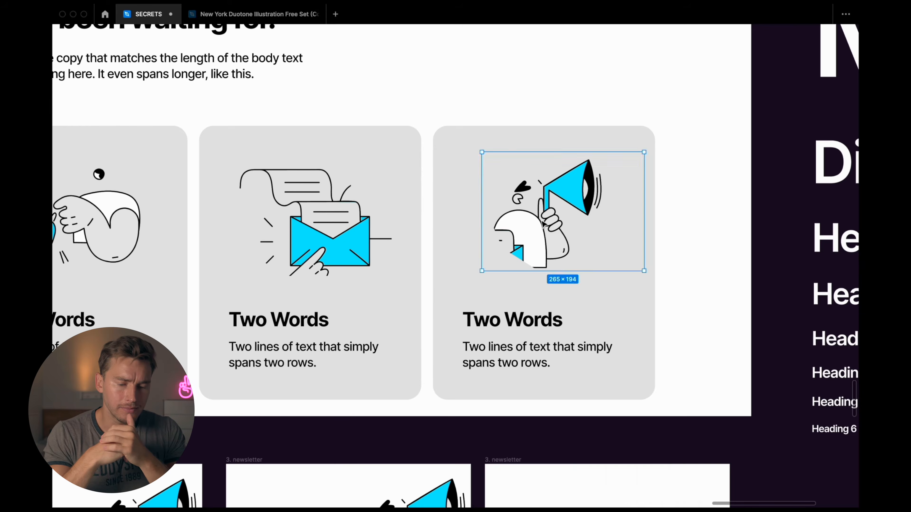
{"action": "key", "text": "ctrl+backslash"}
{"action": "key", "text": "Escape"}
{"action": "key", "text": "Escape"}
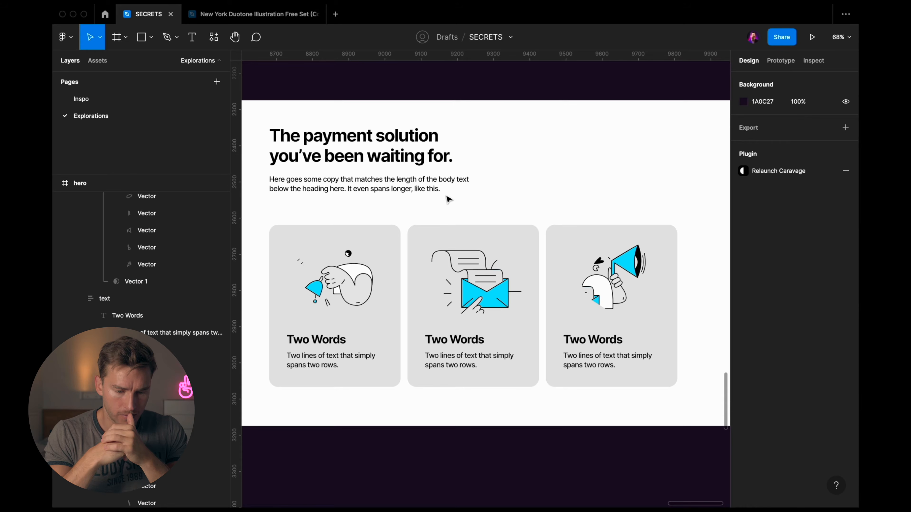
- Nudge the section heading and its paragraph down slightly, closer to the cards
{"action": "left_click_drag", "start_coordinate": [448, 199], "coordinate": [437, 154]}
{"action": "key", "text": "Down"}
{"action": "key", "text": "Down"}
{"action": "key", "text": "Down"}
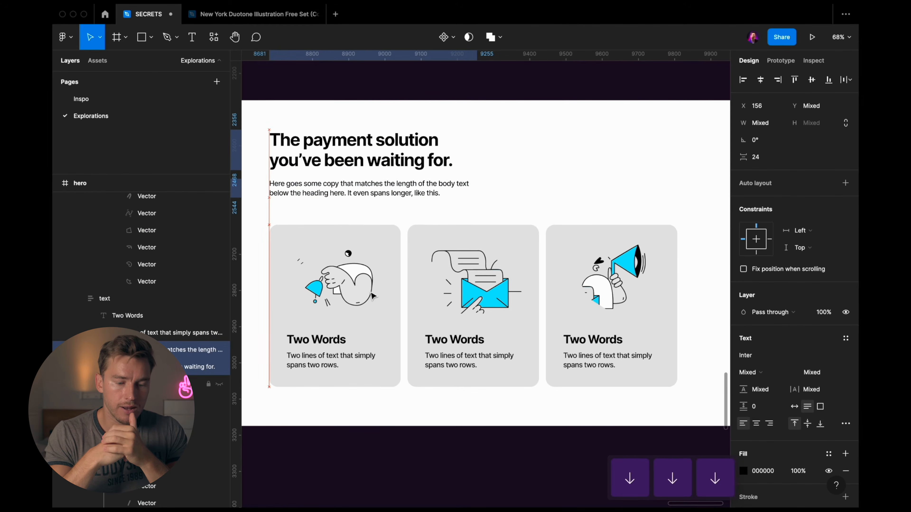
- Lighten the fill of all three cards to F4F4F4
{"action": "left_click", "coordinate": [373, 296]}
{"action": "scroll", "coordinate": [373, 296], "scroll_direction": "up", "scroll_amount": 3}
{"action": "scroll", "coordinate": [749, 417], "scroll_direction": "down", "scroll_amount": 2}
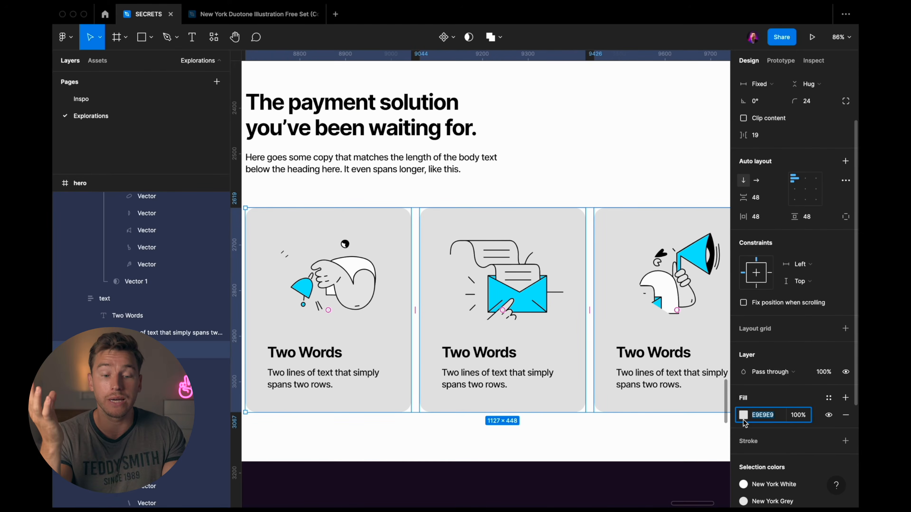
{"action": "left_click", "coordinate": [744, 416]}
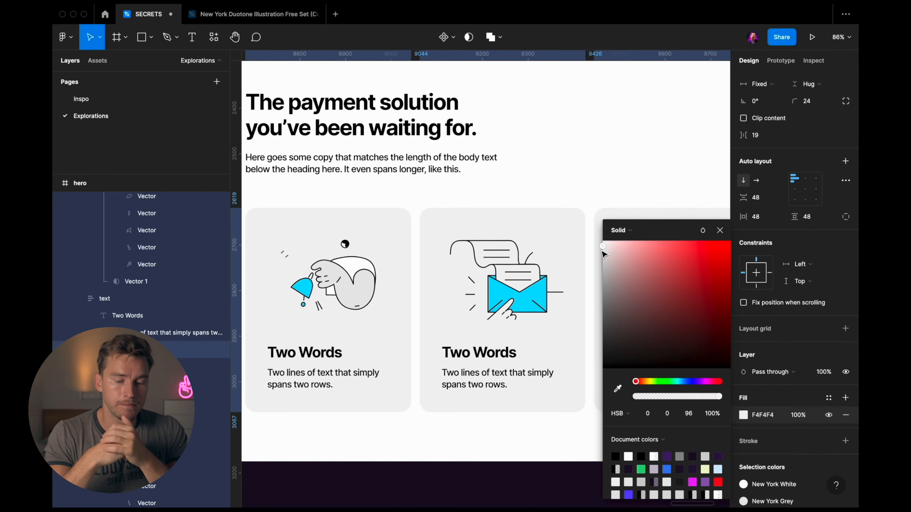
{"action": "key", "text": "Escape"}
{"action": "key", "text": "Escape"}
- Replace the section heading with "Let us do the processing, you handle the business."
{"action": "key", "text": "super+period"}
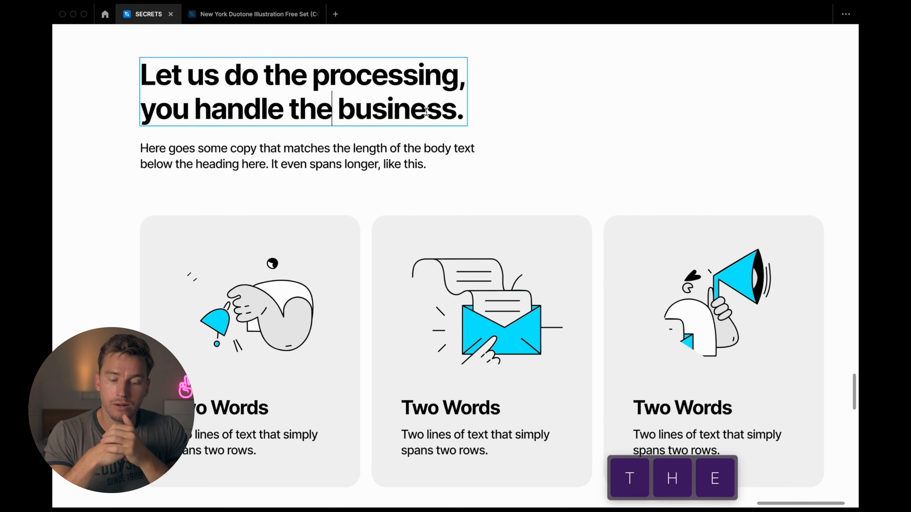
{"action": "scroll", "coordinate": [282, 82], "scroll_direction": "down", "scroll_amount": 3}
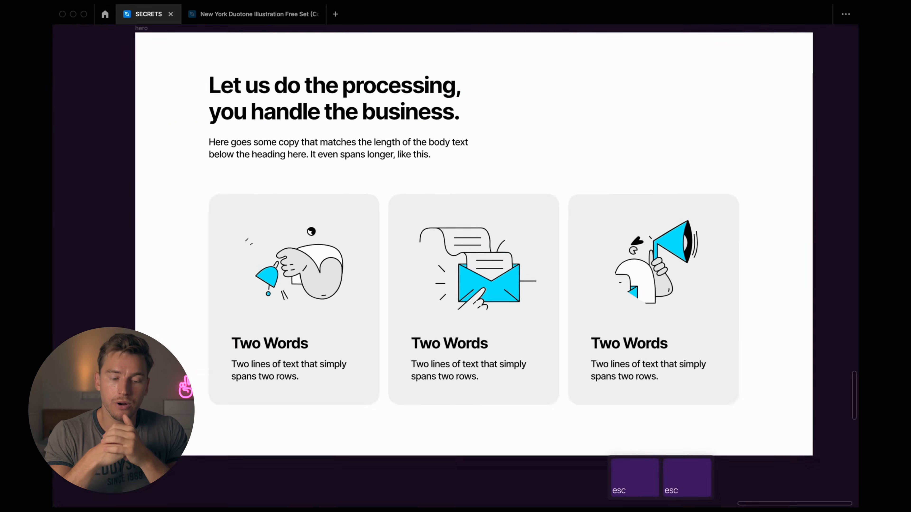
- Change the section heading's opening words from "Let us" to "We" so it begins "We do the processing"
{"action": "scroll", "coordinate": [282, 82], "scroll_direction": "up", "scroll_amount": 4}
{"action": "scroll", "coordinate": [282, 82], "scroll_direction": "down", "scroll_amount": 1}
{"action": "double_click", "coordinate": [282, 82]}
{"action": "left_click_drag", "start_coordinate": [153, 77], "coordinate": [229, 77]}
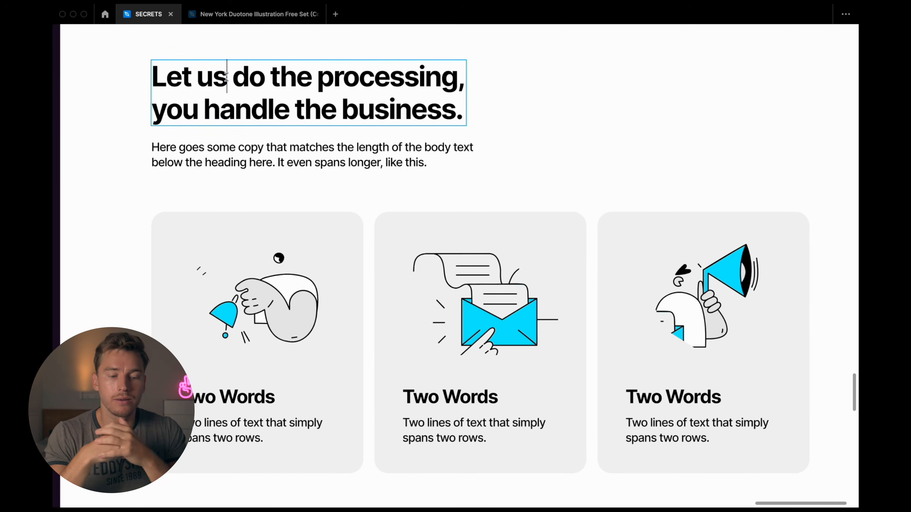
{"action": "type", "text": "We"}
{"action": "key", "text": "Escape"}
{"action": "scroll", "coordinate": [382, 108], "scroll_direction": "down", "scroll_amount": 3}
{"action": "scroll", "coordinate": [382, 108], "scroll_direction": "up", "scroll_amount": 3}
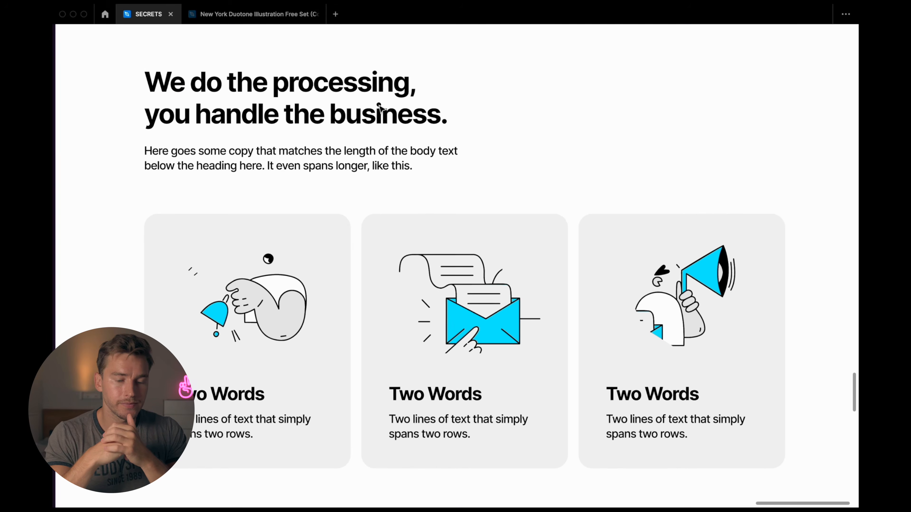
- Retitle the first feature card "Get Notifications"
{"action": "double_click", "coordinate": [190, 380]}
{"action": "type", "text": "Notifications"}
{"action": "key", "text": "Escape"}
{"action": "scroll", "coordinate": [404, 381], "scroll_direction": "down", "scroll_amount": 3}
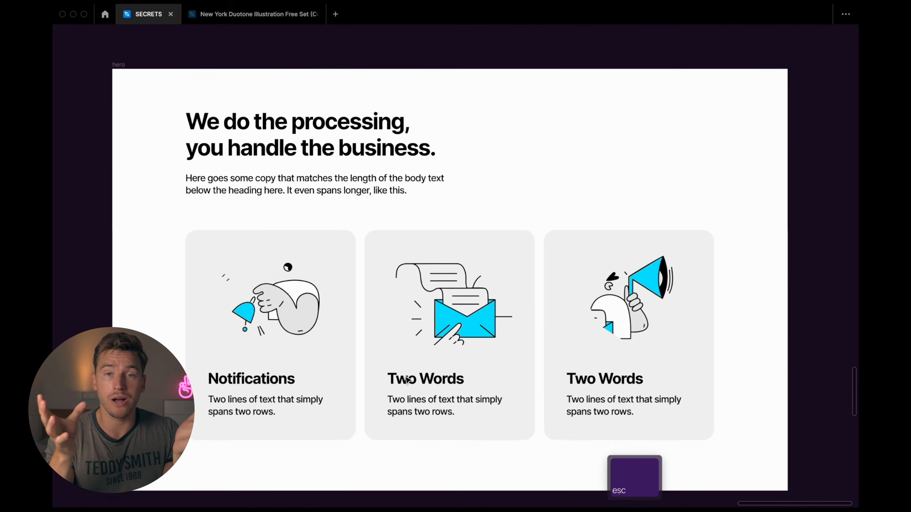
{"action": "scroll", "coordinate": [403, 380], "scroll_direction": "up", "scroll_amount": 2}
{"action": "double_click", "coordinate": [280, 378]}
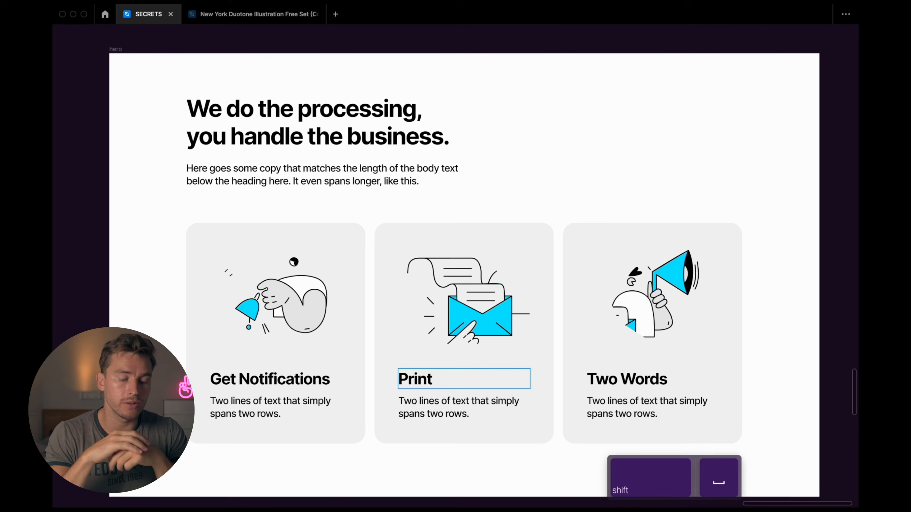
- Complete the second feature card's title as "Print Receipts"
{"action": "type", "text": "Ref"}
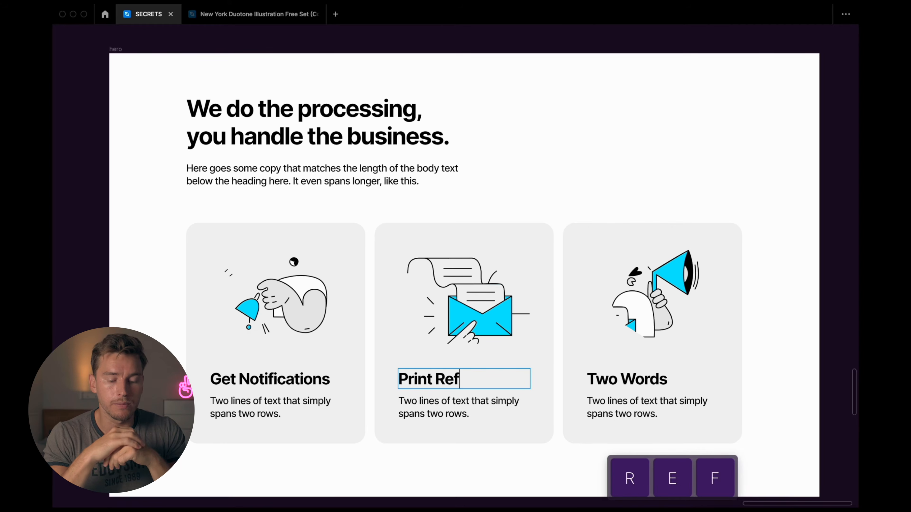
{"action": "key", "text": "BackSpace"}
{"action": "type", "text": "ceipts"}
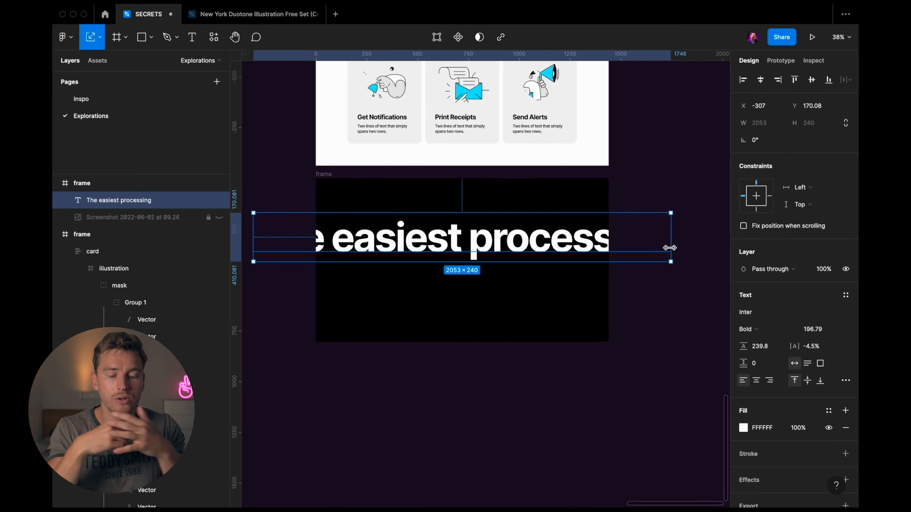
- Scale the headline "The easiest processing" up to about 2292 px wide and shift it right within the black frame
{"action": "left_click_drag", "start_coordinate": [668, 245], "coordinate": [718, 247]}
{"action": "left_click_drag", "start_coordinate": [422, 255], "coordinate": [463, 253]}
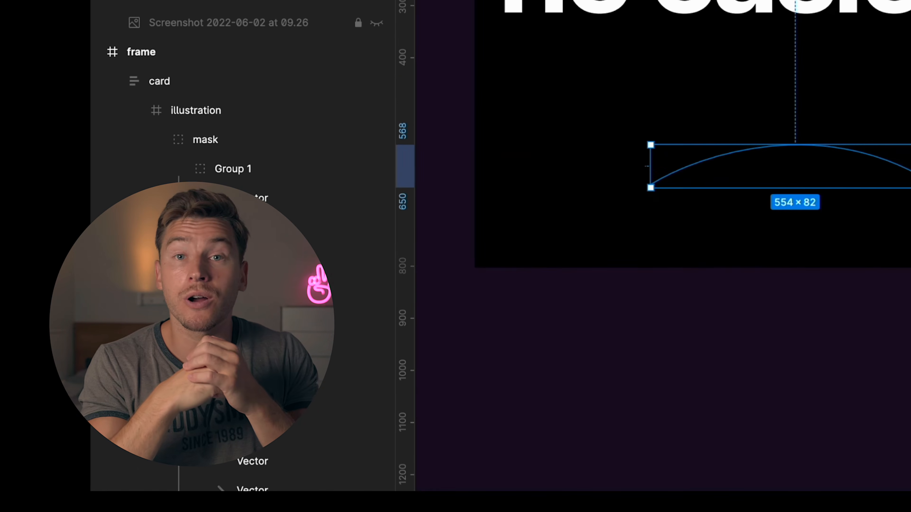
- Stretch the arc below the headline horizontally to span the full width of the black frame, keeping its height
{"action": "scroll", "coordinate": [910, 176], "scroll_direction": "down", "scroll_amount": 3}
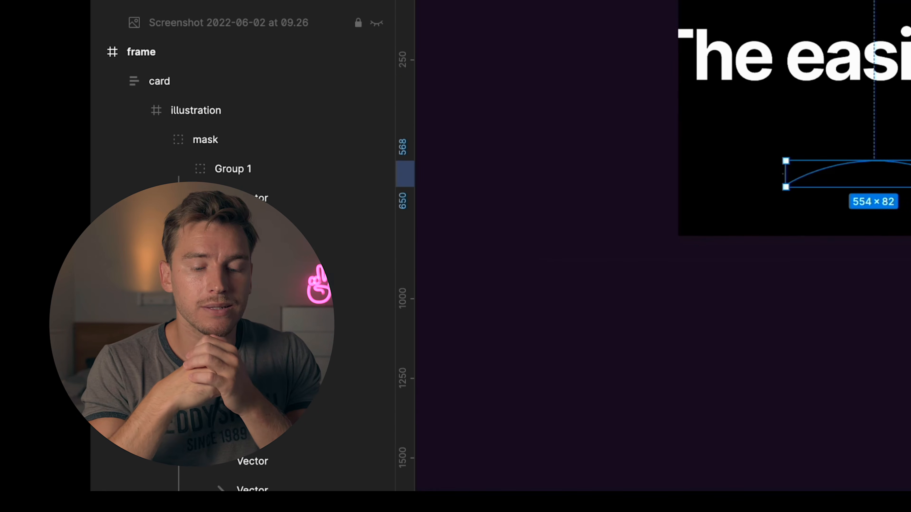
{"action": "left_click_drag", "start_coordinate": [910, 173], "coordinate": [910, 173]}
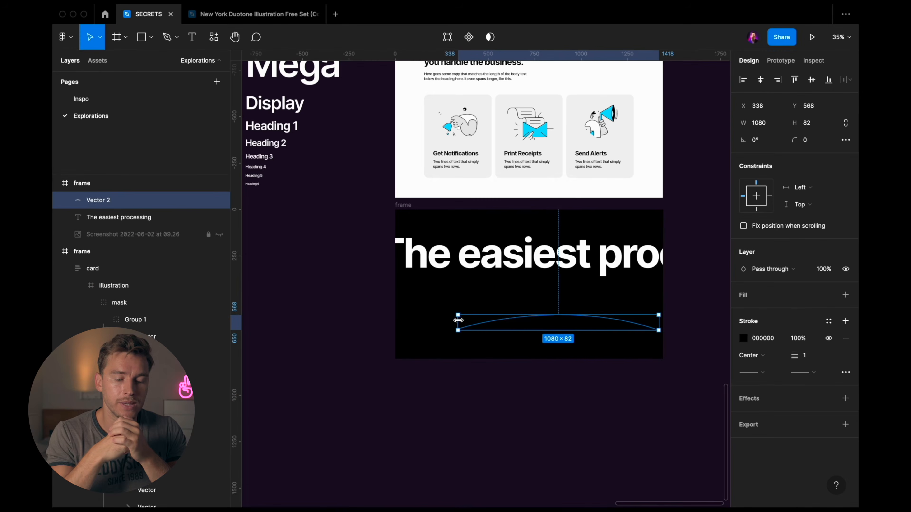
{"action": "left_click_drag", "start_coordinate": [476, 323], "coordinate": [410, 323]}
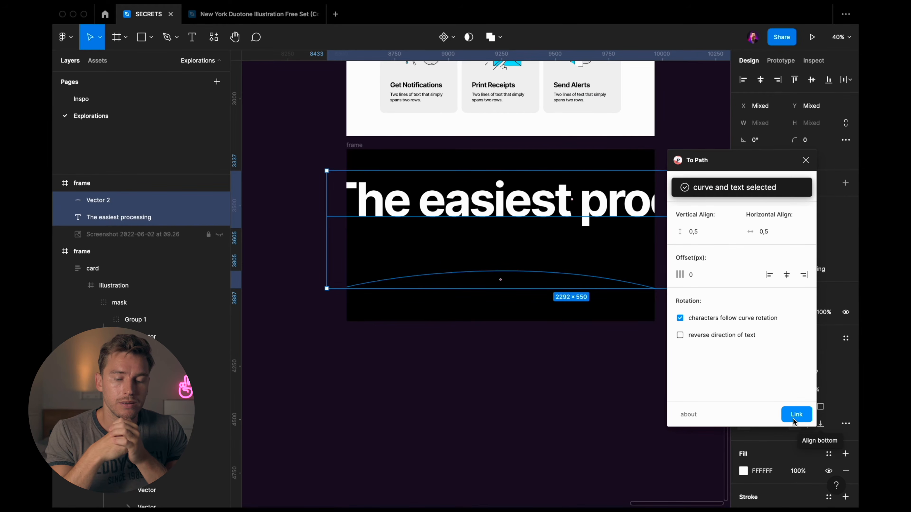
- Link the headline to the arc with To Path, characters following the curve, and move the curved text to the frame's upper area
{"action": "left_click", "coordinate": [794, 417]}
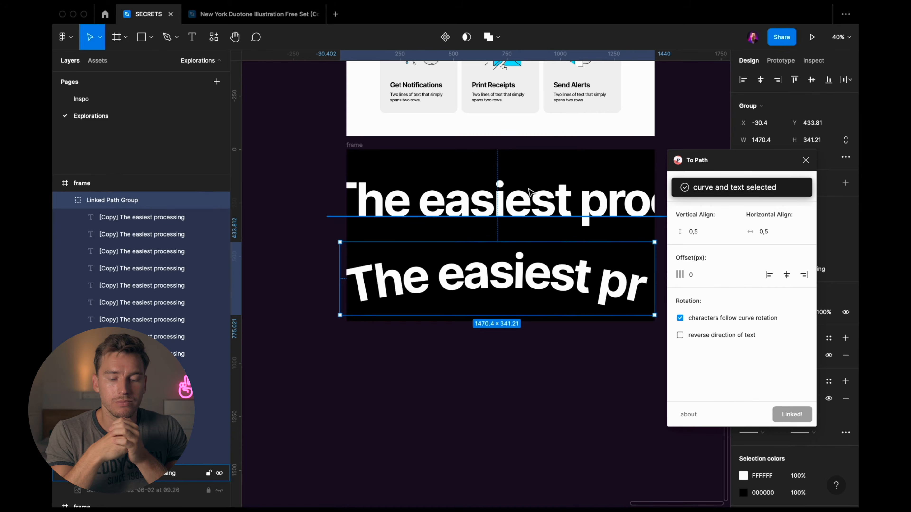
{"action": "key", "text": "super+backslash"}
{"action": "scroll", "coordinate": [530, 192], "scroll_direction": "up", "scroll_amount": 3}
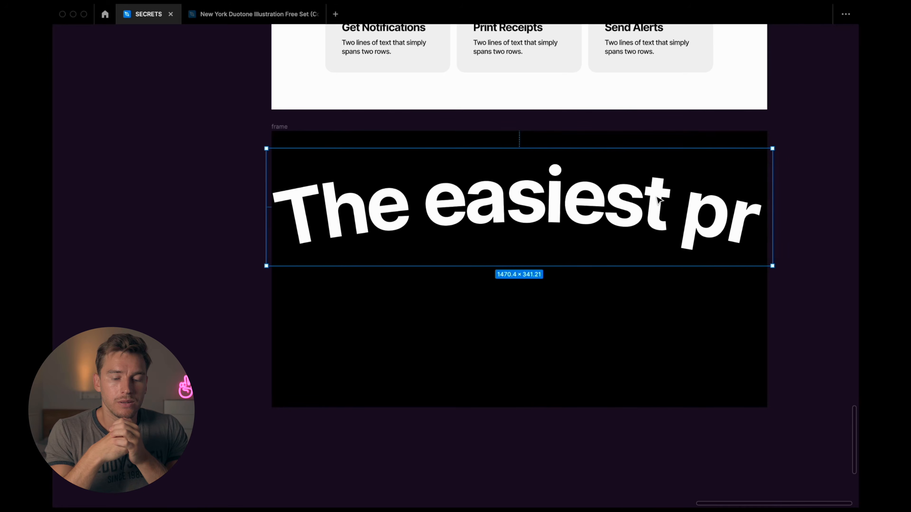
{"action": "key", "text": "Left"}
{"action": "key", "text": "Left"}
{"action": "key", "text": "Left"}
- Duplicate the "Get Notifications" card straight down into the black frame and strip the copy to its illustration
{"action": "key", "text": "shift+1"}
{"action": "scroll", "coordinate": [453, 404], "scroll_direction": "up", "scroll_amount": 5}
{"action": "key", "text": "alt+shift"}
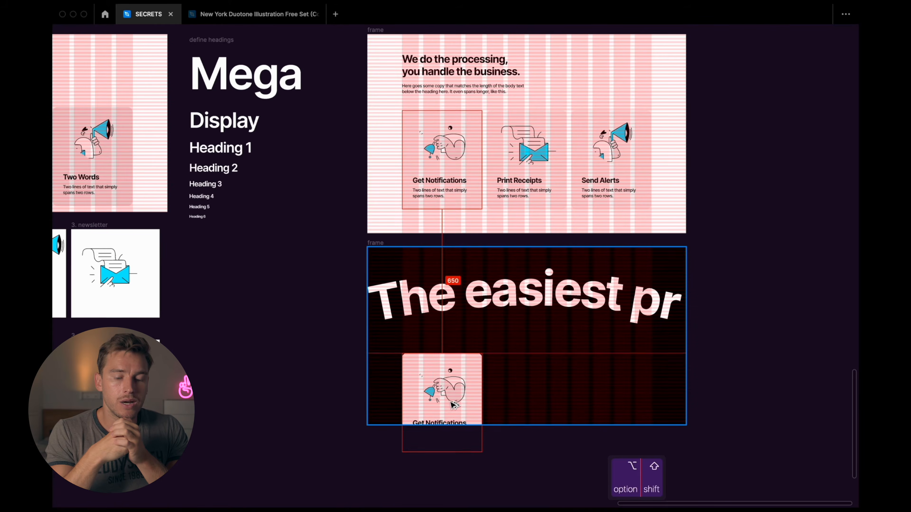
{"action": "scroll", "coordinate": [454, 405], "scroll_direction": "up", "scroll_amount": 3}
- Paste the reference screenshot of the curved-headline video section beside the black frame
{"action": "key", "text": "super+v"}
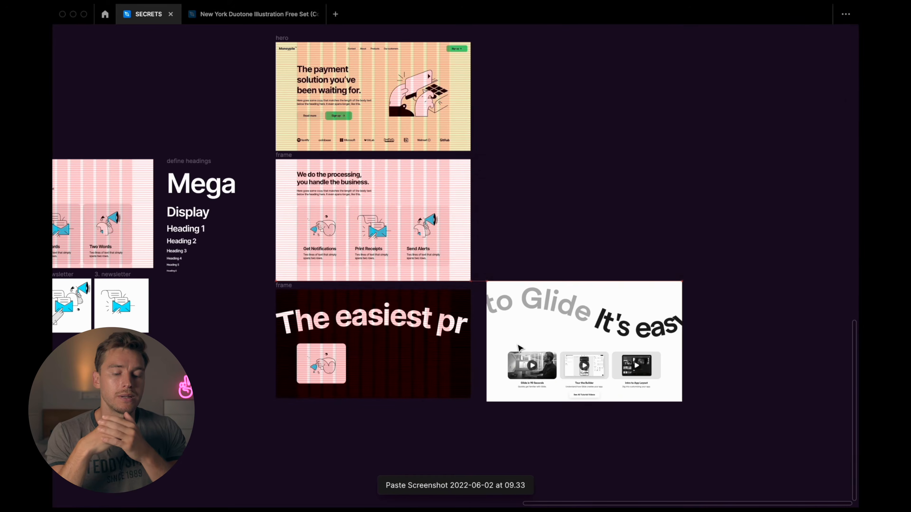
{"action": "left_click", "coordinate": [519, 348]}
{"action": "scroll", "coordinate": [478, 350], "scroll_direction": "up", "scroll_amount": 3}
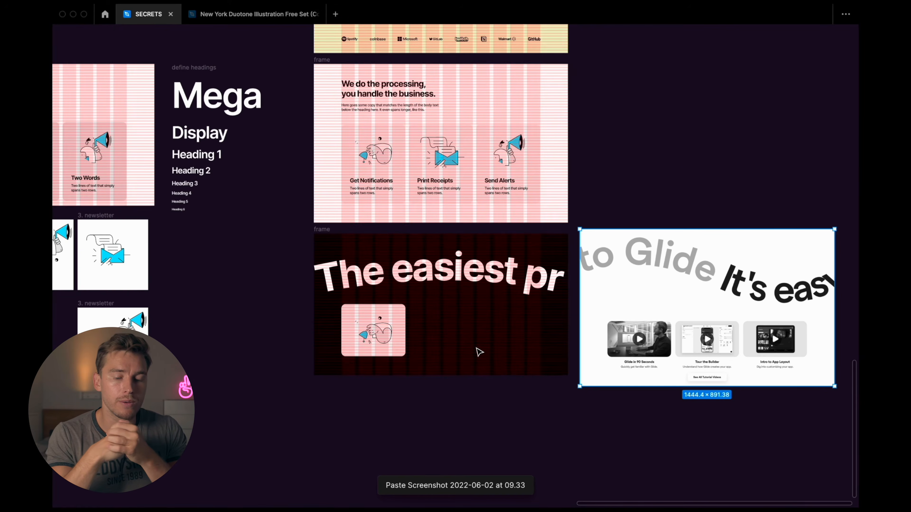
{"action": "scroll", "coordinate": [480, 352], "scroll_direction": "up", "scroll_amount": 3}
{"action": "key", "text": "Escape"}
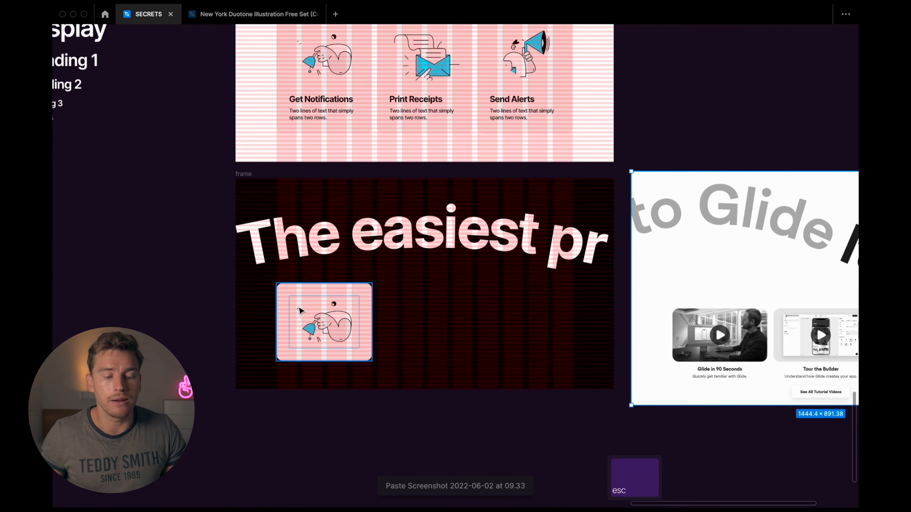
- Hide the layout grid, paste the Feather play icon into the black frame and center it on the grey circle
{"action": "scroll", "coordinate": [300, 310], "scroll_direction": "up", "scroll_amount": 3}
{"action": "key", "text": "ctrl+g"}
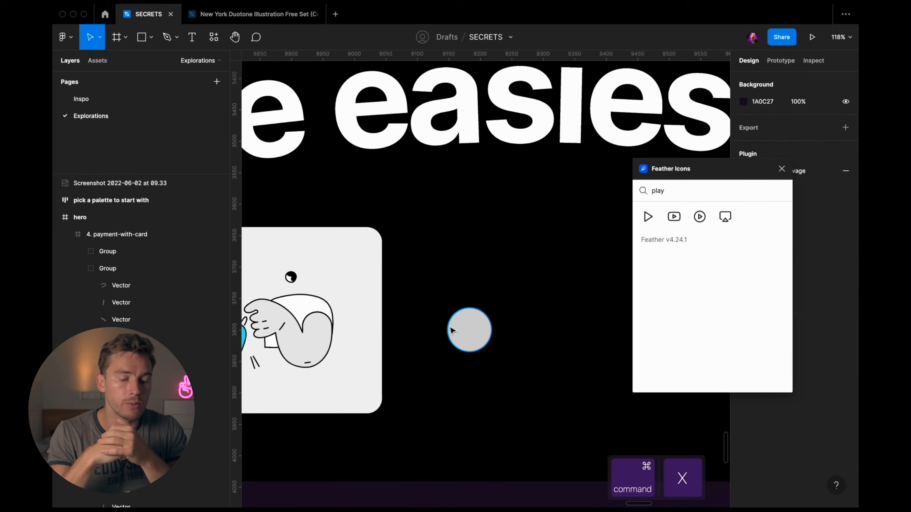
{"action": "left_click", "coordinate": [458, 330]}
{"action": "key", "text": "super+v"}
{"action": "scroll", "coordinate": [490, 332], "scroll_direction": "up", "scroll_amount": 3}
{"action": "key", "text": "alt+v"}
{"action": "key", "text": "alt+h"}
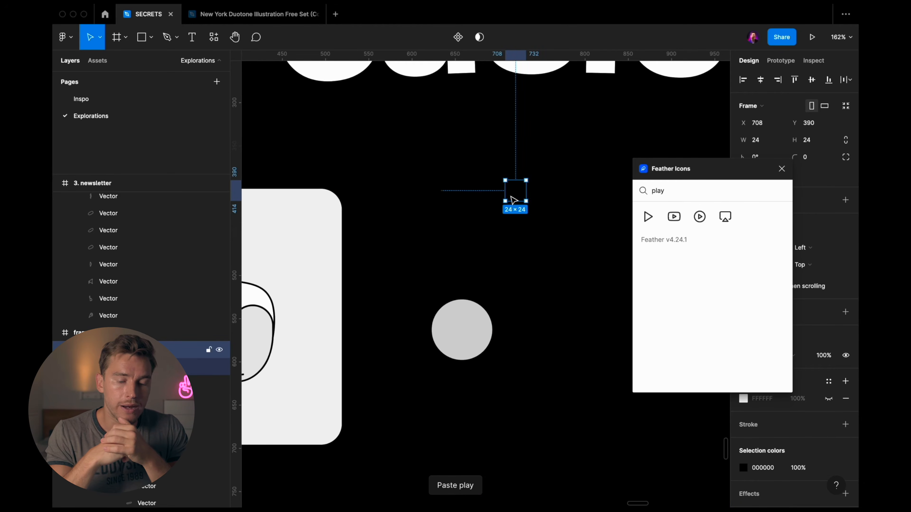
{"action": "left_click_drag", "start_coordinate": [513, 200], "coordinate": [464, 325]}
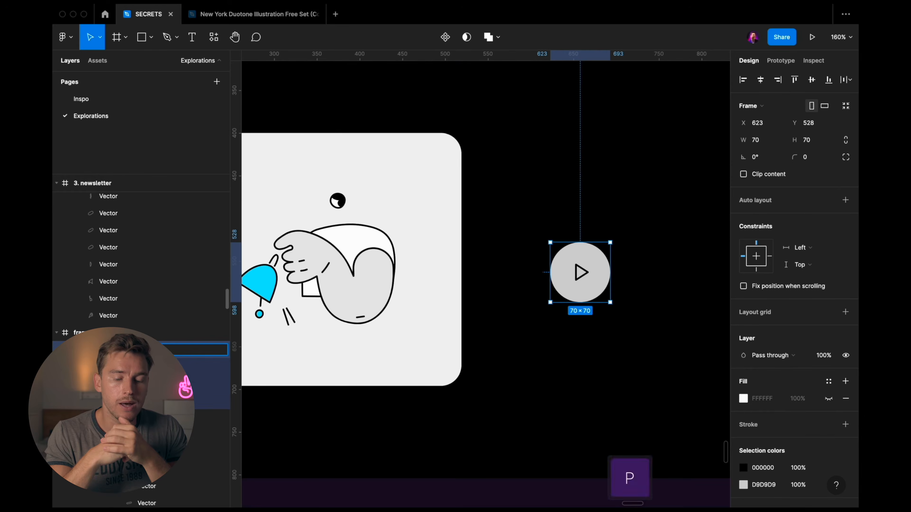
- Name the 70 × 70 frame around the play icon "play container"
{"action": "type", "text": "lay con"}
{"action": "key", "text": "BackSpace"}
{"action": "key", "text": "BackSpace"}
{"action": "key", "text": "BackSpace"}
{"action": "key", "text": "BackSpace"}
{"action": "type", "text": "container"}
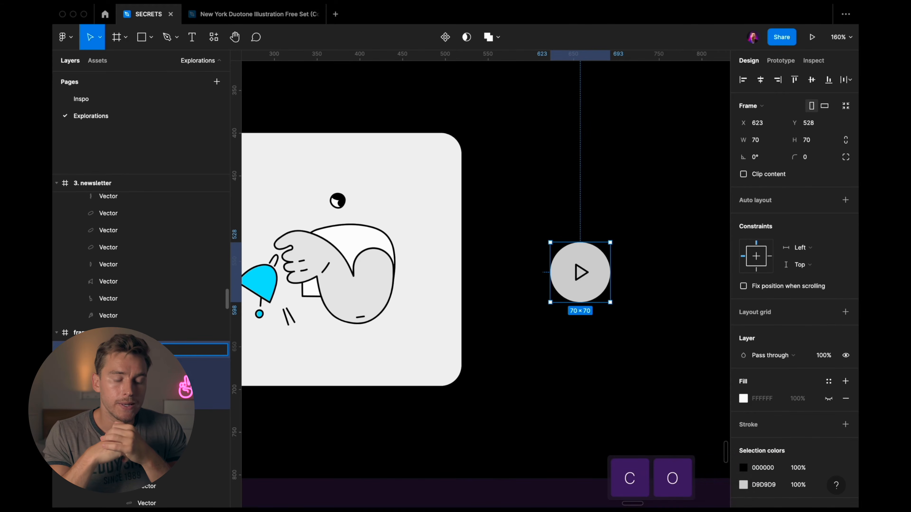
{"action": "key", "text": "Return"}
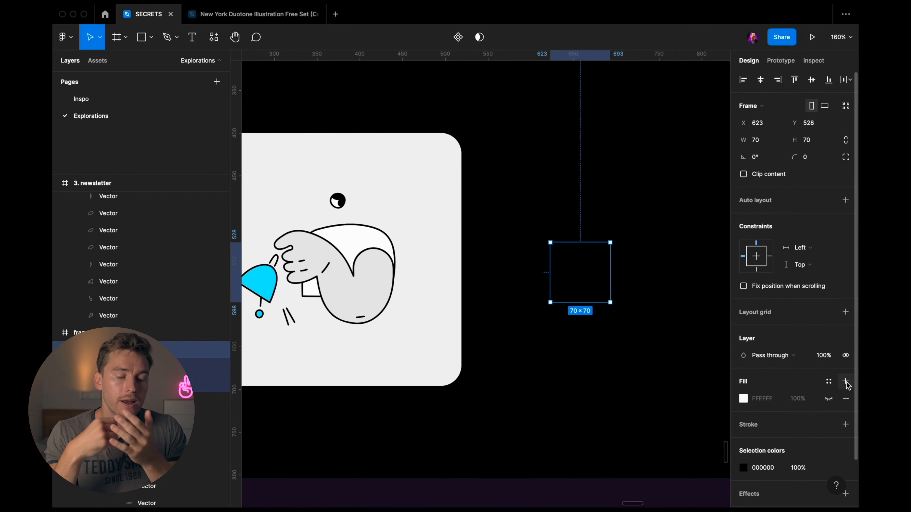
- Turn on the play container's fill and round its corners to 35
{"action": "left_click", "coordinate": [829, 399]}
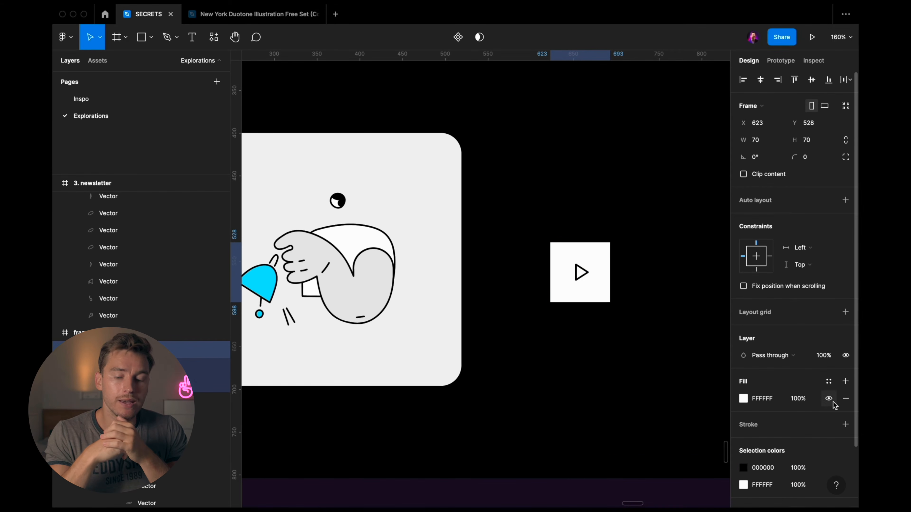
{"action": "left_click", "coordinate": [807, 156]}
{"action": "type", "text": "35"}
{"action": "key", "text": "Return"}
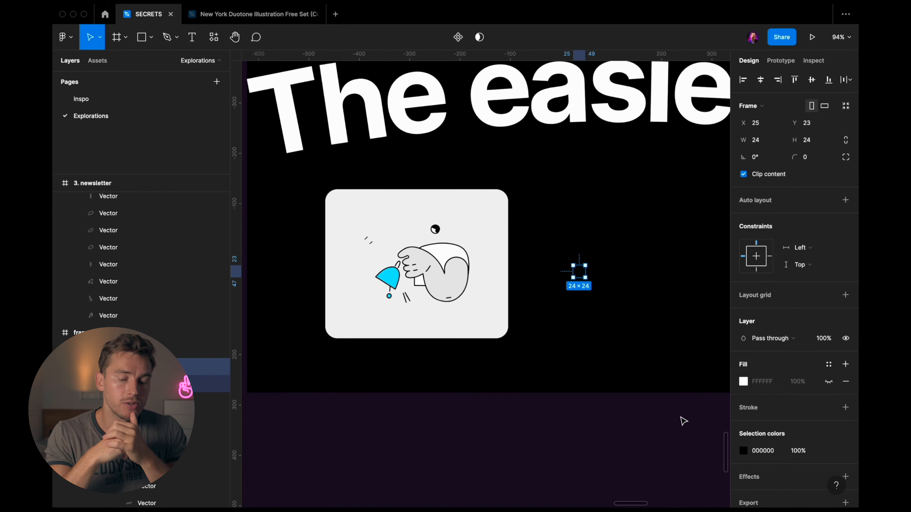
- Recolor the play icon white with the eyedropper
{"action": "key", "text": "i"}
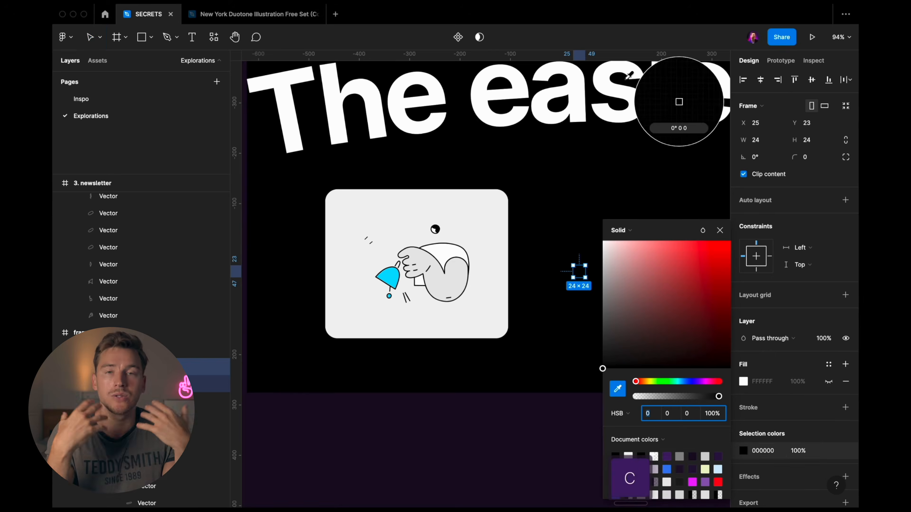
{"action": "key", "text": "Escape"}
{"action": "key", "text": "Escape"}
- Move the play container into the card on the black frame and delete the card's illustration
{"action": "key", "text": "super+x"}
{"action": "key", "text": "super+v"}
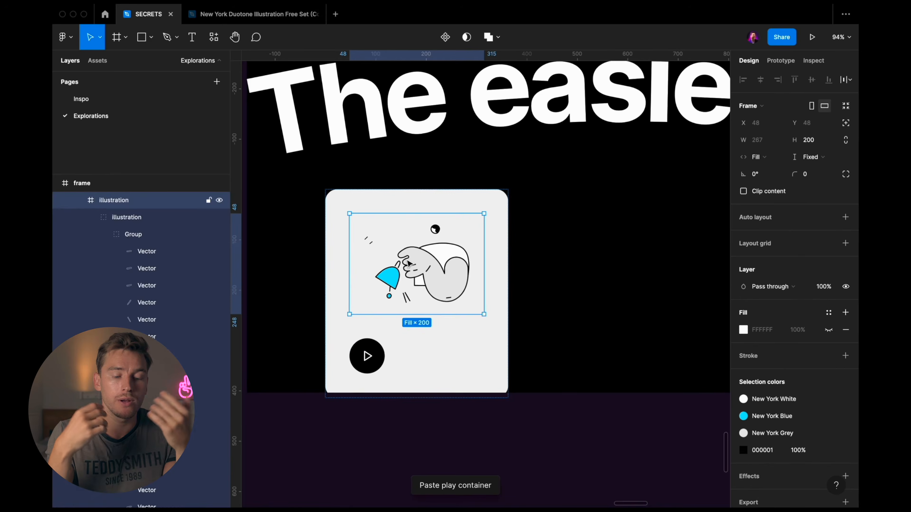
{"action": "key", "text": "Delete"}
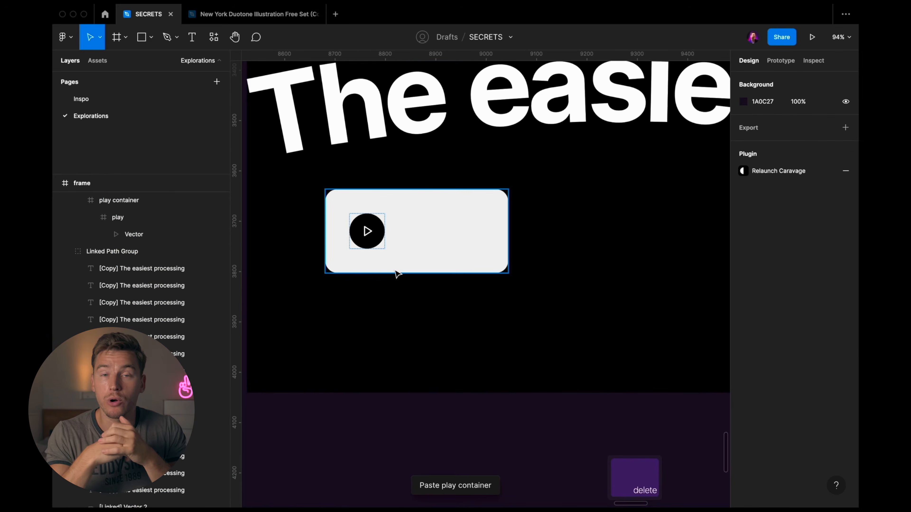
- Center the play container in the card and enlarge the card to 328 px high against the layout grid
{"action": "left_click", "coordinate": [382, 257]}
{"action": "left_click", "coordinate": [805, 245]}
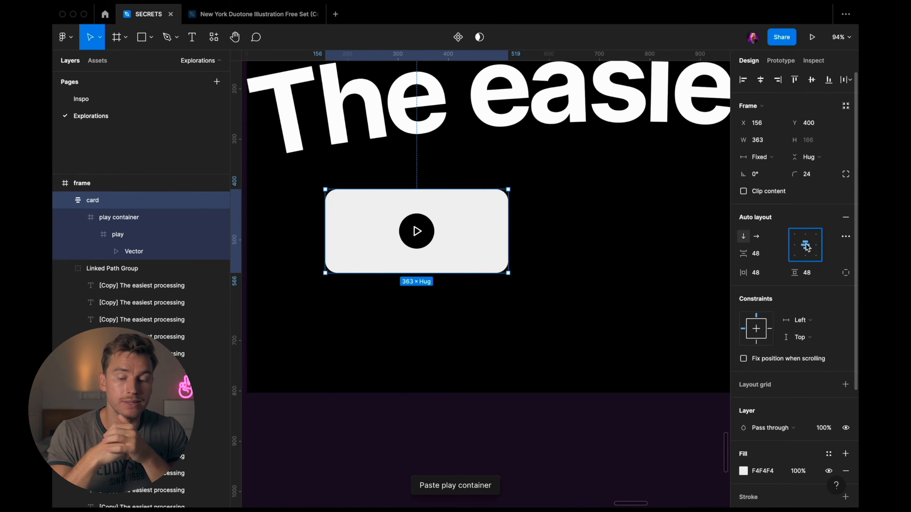
{"action": "scroll", "coordinate": [445, 224], "scroll_direction": "down", "scroll_amount": 5}
{"action": "key", "text": "ctrl+g"}
{"action": "scroll", "coordinate": [400, 346], "scroll_direction": "up", "scroll_amount": 5}
{"action": "scroll", "coordinate": [405, 346], "scroll_direction": "down", "scroll_amount": 5}
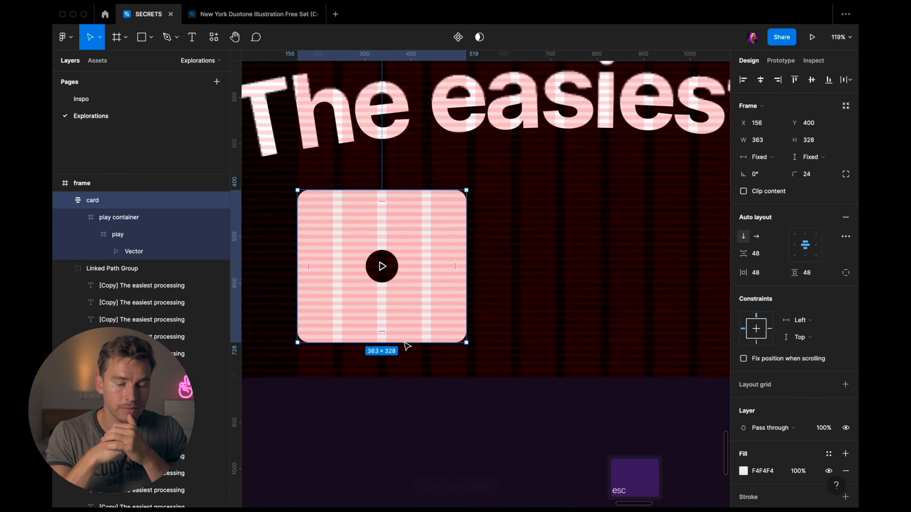
{"action": "key", "text": "Escape"}
{"action": "key", "text": "Escape"}
{"action": "scroll", "coordinate": [407, 346], "scroll_direction": "up", "scroll_amount": 3}
{"action": "left_click", "coordinate": [404, 343]}
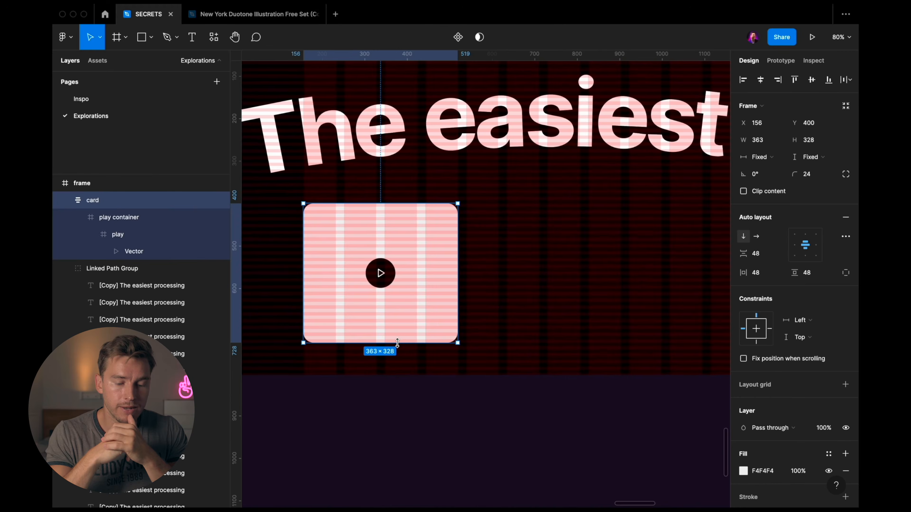
- Shorten the selected card by its lower edge and set its height to exactly 200
{"action": "left_click_drag", "start_coordinate": [397, 341], "coordinate": [397, 287]}
{"action": "left_click", "coordinate": [819, 142]}
{"action": "type", "text": "200"}
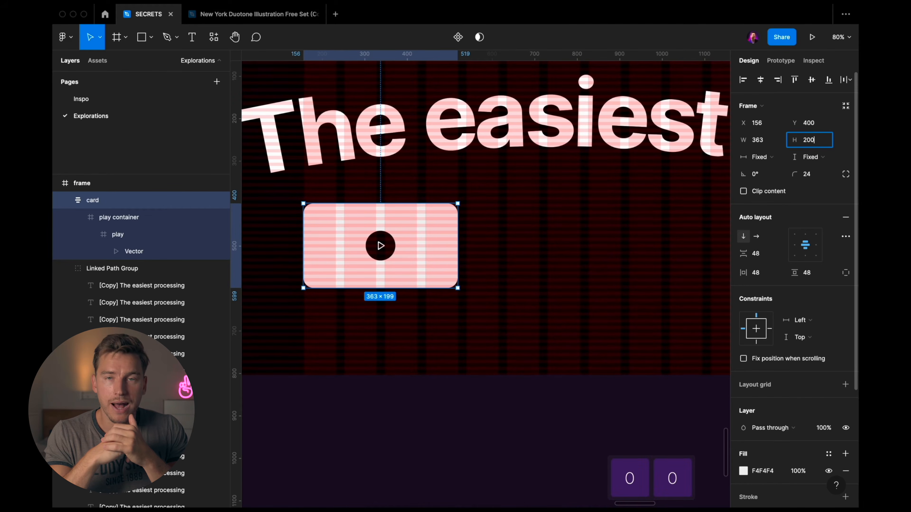
{"action": "key", "text": "Return"}
{"action": "key", "text": "Escape"}
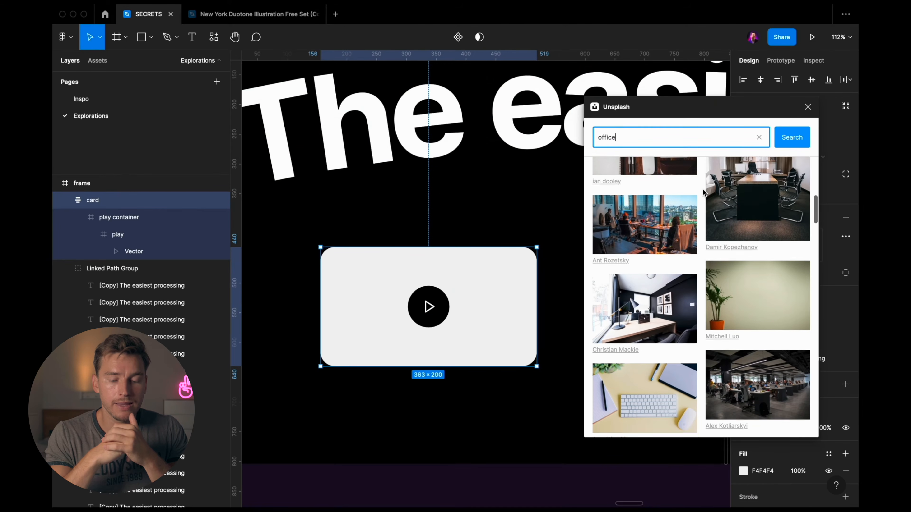
- Fill the card with the Unsplash office photo of people by large windows, and extend its linear gradient overlay diagonally to the lower-left corner
{"action": "scroll", "coordinate": [703, 189], "scroll_direction": "down", "scroll_amount": 2}
{"action": "left_click", "coordinate": [679, 203]}
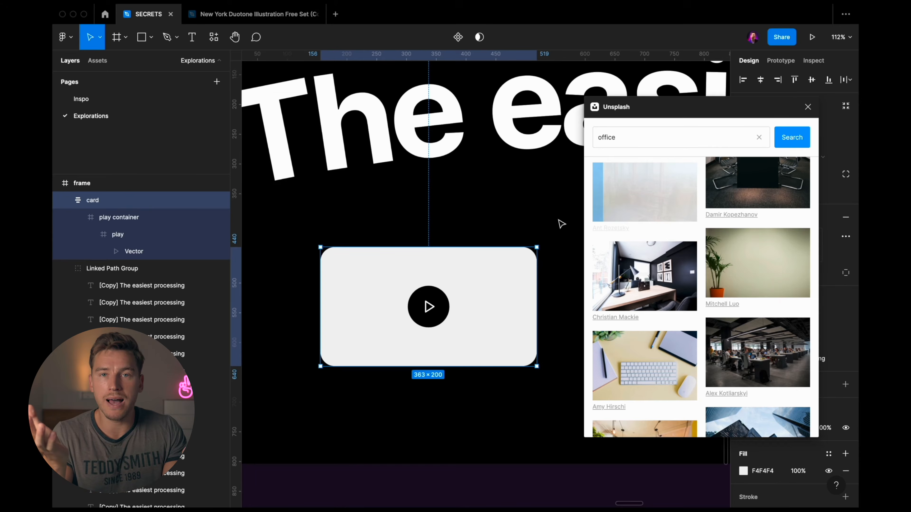
{"action": "scroll", "coordinate": [562, 224], "scroll_direction": "down", "scroll_amount": 1}
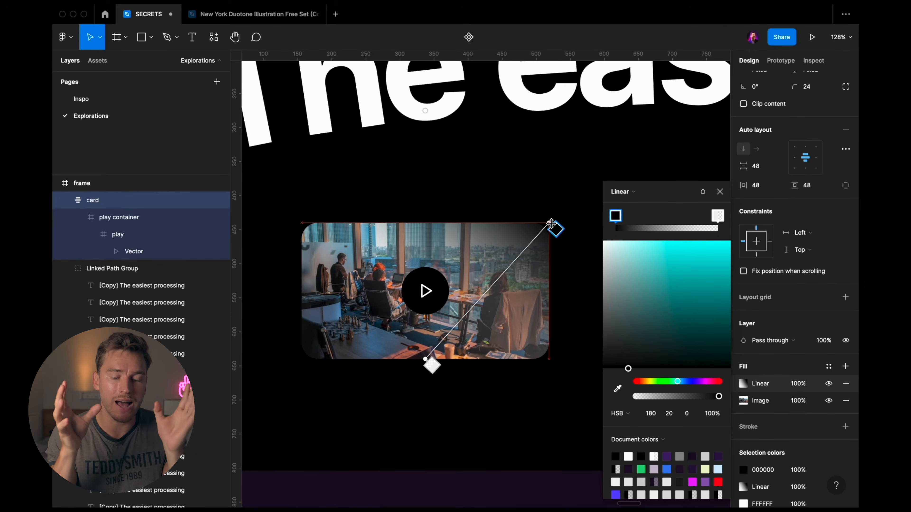
{"action": "left_click_drag", "start_coordinate": [427, 359], "coordinate": [301, 359]}
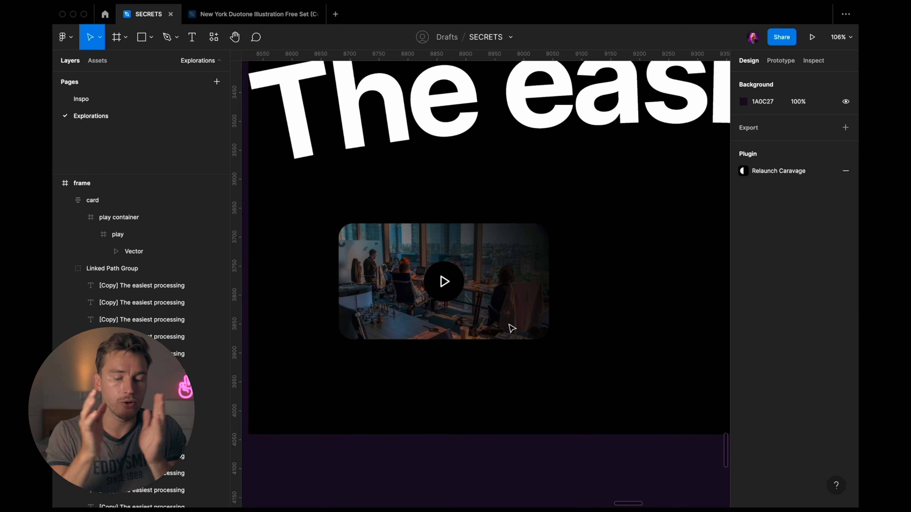
- Enlarge the play icon at the card's centre proportionally to about 39 × 39
{"action": "left_click", "coordinate": [510, 320]}
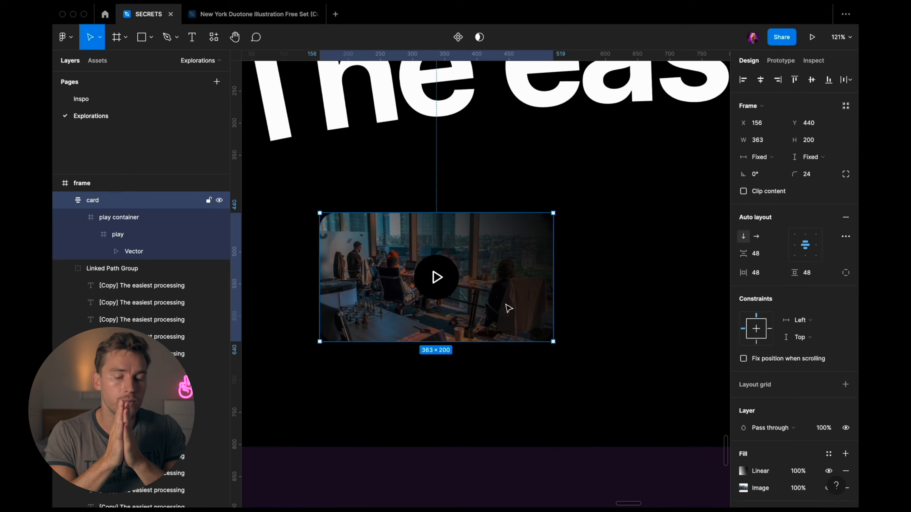
{"action": "key", "text": "shift+1"}
{"action": "scroll", "coordinate": [503, 273], "scroll_direction": "up", "scroll_amount": 10}
{"action": "left_click", "coordinate": [503, 264]}
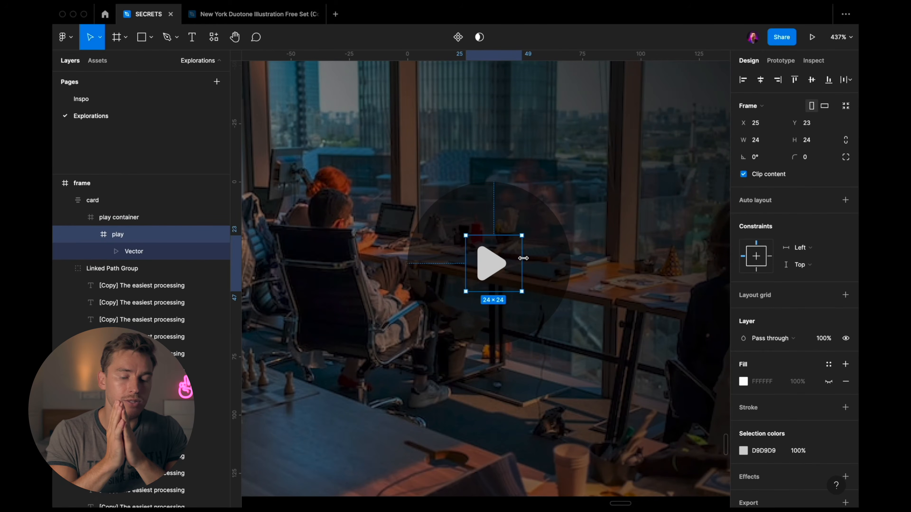
{"action": "left_click_drag", "start_coordinate": [523, 258], "coordinate": [540, 259]}
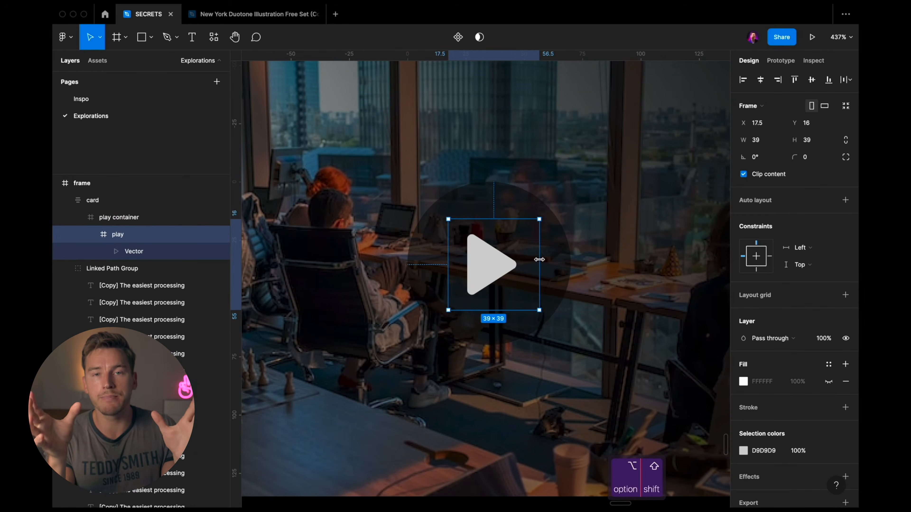
{"action": "key", "text": "Escape"}
{"action": "scroll", "coordinate": [502, 262], "scroll_direction": "down", "scroll_amount": 15}
{"action": "key", "text": "space"}
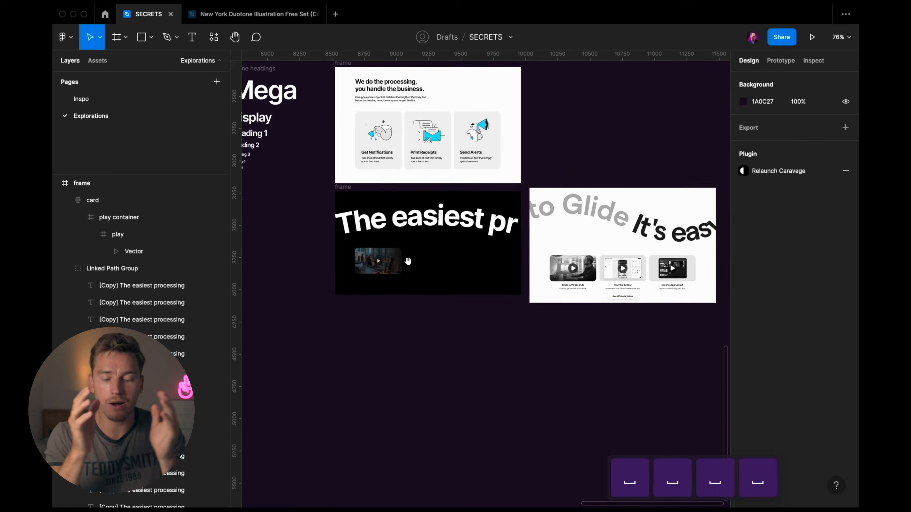
- Place two copies of the card in a row along the layout grid, with the third card at X 921
{"action": "scroll", "coordinate": [409, 262], "scroll_direction": "up", "scroll_amount": 3}
{"action": "scroll", "coordinate": [413, 260], "scroll_direction": "up", "scroll_amount": 10}
{"action": "key", "text": "Escape"}
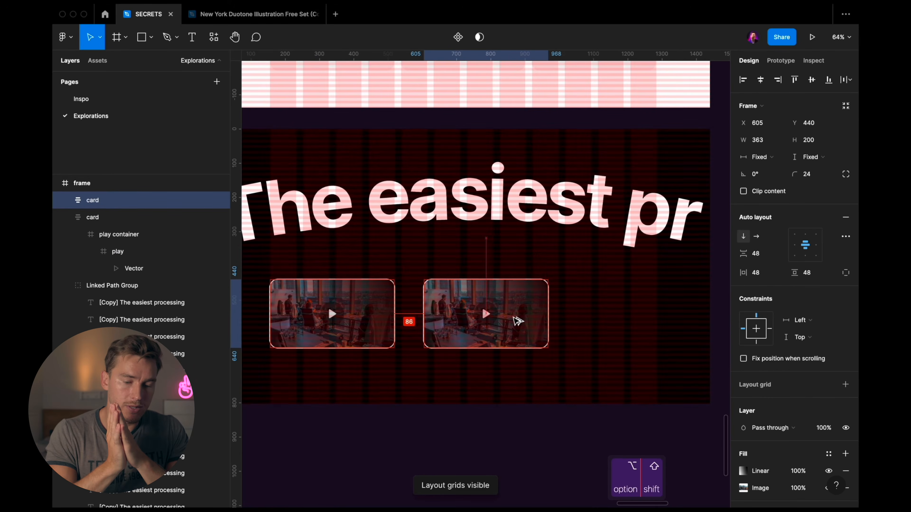
{"action": "left_click_drag", "start_coordinate": [522, 320], "coordinate": [583, 311]}
{"action": "scroll", "coordinate": [583, 312], "scroll_direction": "down", "scroll_amount": 5}
{"action": "scroll", "coordinate": [581, 310], "scroll_direction": "right", "scroll_amount": 3}
{"action": "scroll", "coordinate": [485, 327], "scroll_direction": "up", "scroll_amount": 10}
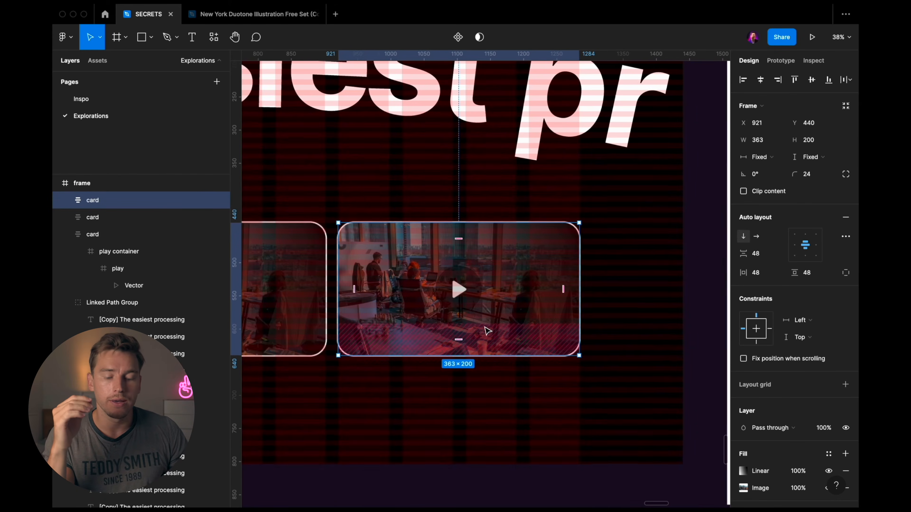
{"action": "key", "text": "Escape"}
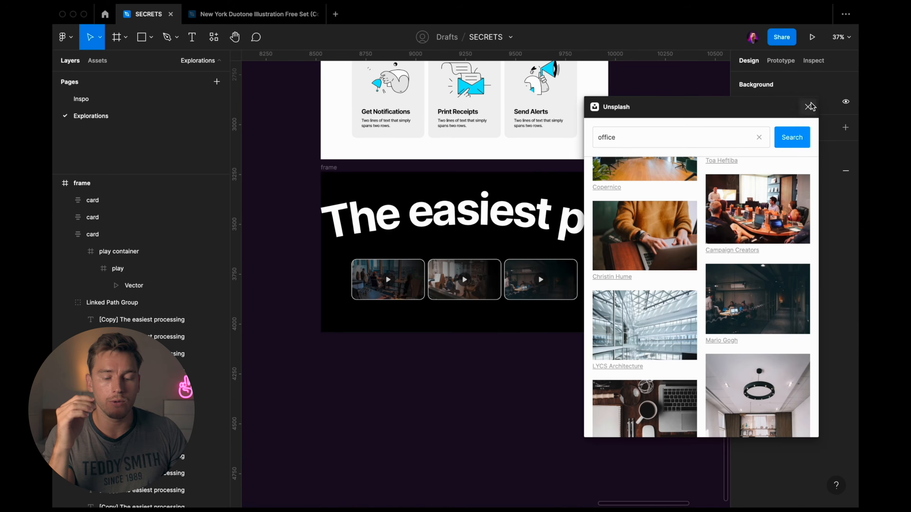
- Close the Unsplash plugin and examine the three video cards under the curved heading, including with the interface hidden
{"action": "key", "text": "Escape"}
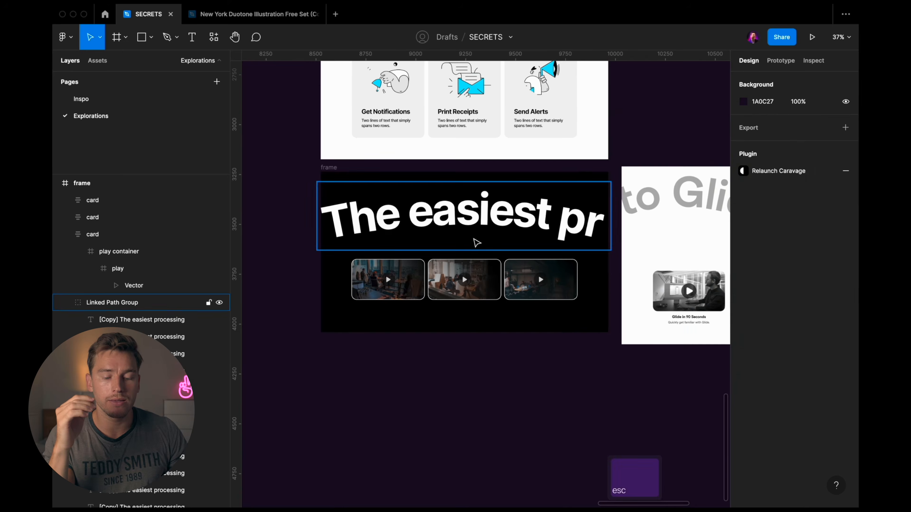
{"action": "scroll", "coordinate": [477, 243], "scroll_direction": "right", "scroll_amount": 5}
{"action": "scroll", "coordinate": [477, 244], "scroll_direction": "up", "scroll_amount": 5}
{"action": "scroll", "coordinate": [477, 244], "scroll_direction": "down", "scroll_amount": 8}
{"action": "scroll", "coordinate": [477, 244], "scroll_direction": "left", "scroll_amount": 4}
{"action": "key", "text": "Escape"}
{"action": "scroll", "coordinate": [477, 244], "scroll_direction": "up", "scroll_amount": 10}
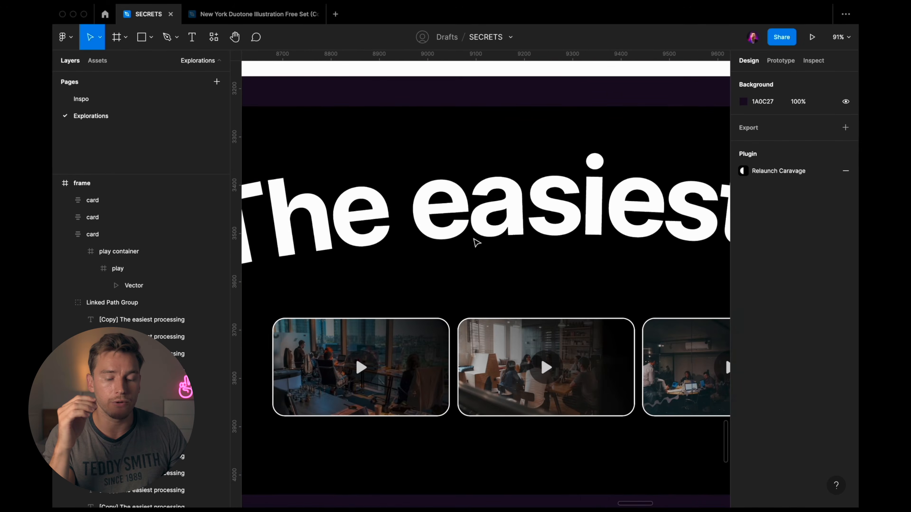
{"action": "key", "text": "ctrl+backslash"}
{"action": "scroll", "coordinate": [477, 243], "scroll_direction": "up", "scroll_amount": 5}
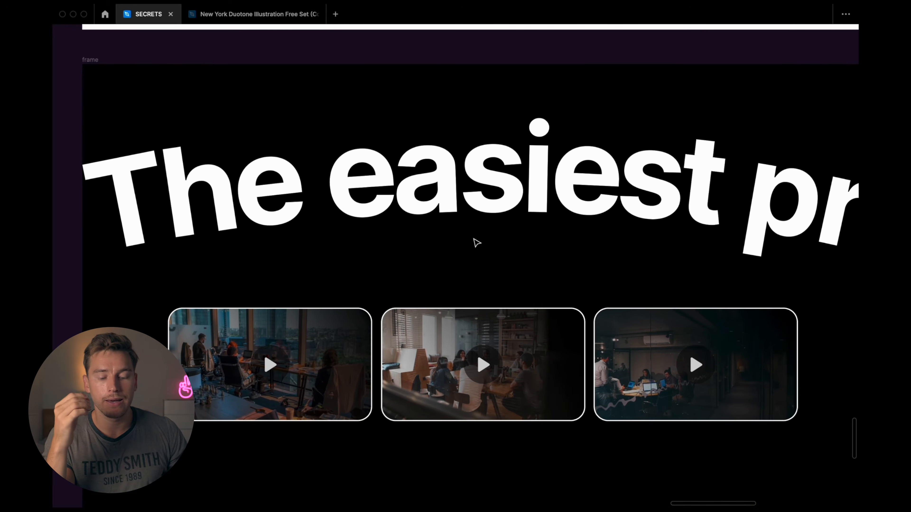
{"action": "scroll", "coordinate": [477, 243], "scroll_direction": "down", "scroll_amount": 3}
{"action": "key", "text": "ctrl+backslash"}
{"action": "scroll", "coordinate": [397, 228], "scroll_direction": "down", "scroll_amount": 3}
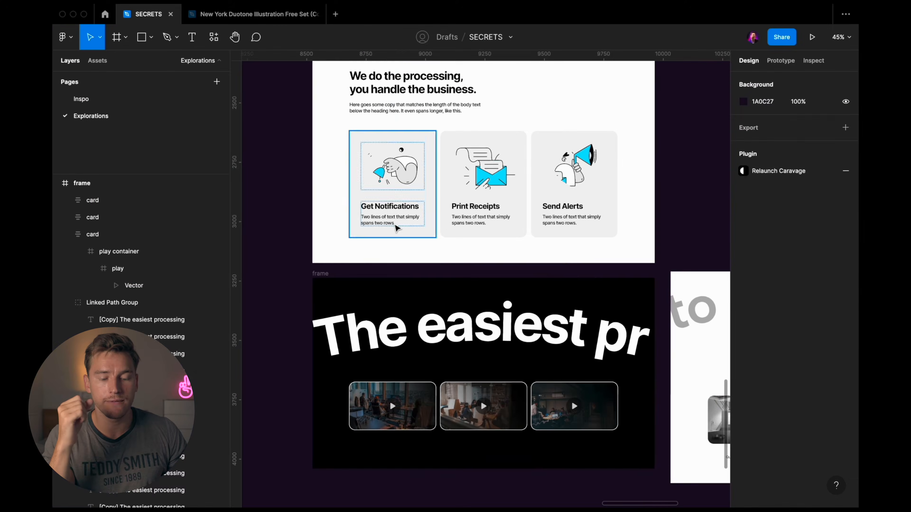
- Copy the "Get Notifications" title and description from the feature card to beneath the first video card
{"action": "left_click_drag", "start_coordinate": [397, 228], "coordinate": [383, 459]}
{"action": "scroll", "coordinate": [383, 458], "scroll_direction": "up", "scroll_amount": 2}
{"action": "key", "text": "Escape"}
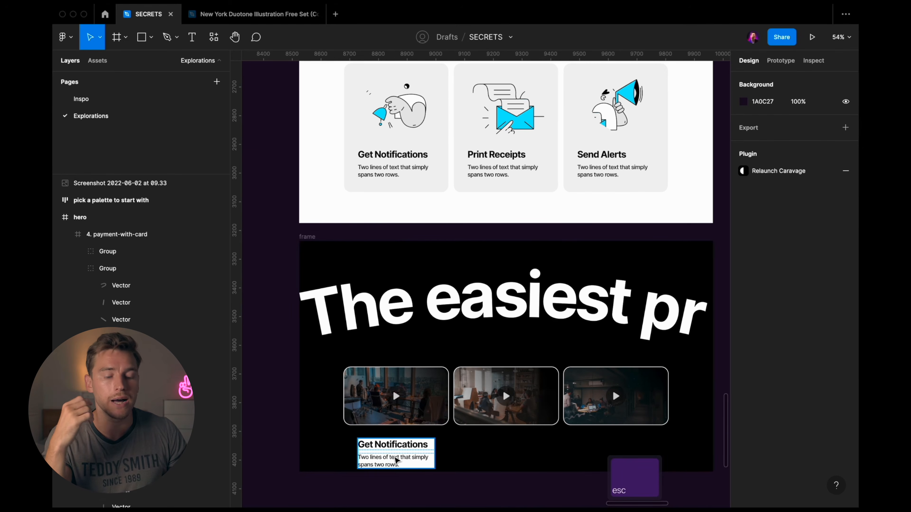
- Change the copied text block's colour from black to white and centre it beneath the first video card
{"action": "key", "text": "super+z"}
{"action": "key", "text": "super+z"}
{"action": "scroll", "coordinate": [809, 425], "scroll_direction": "down", "scroll_amount": 3}
{"action": "left_click", "coordinate": [745, 417]}
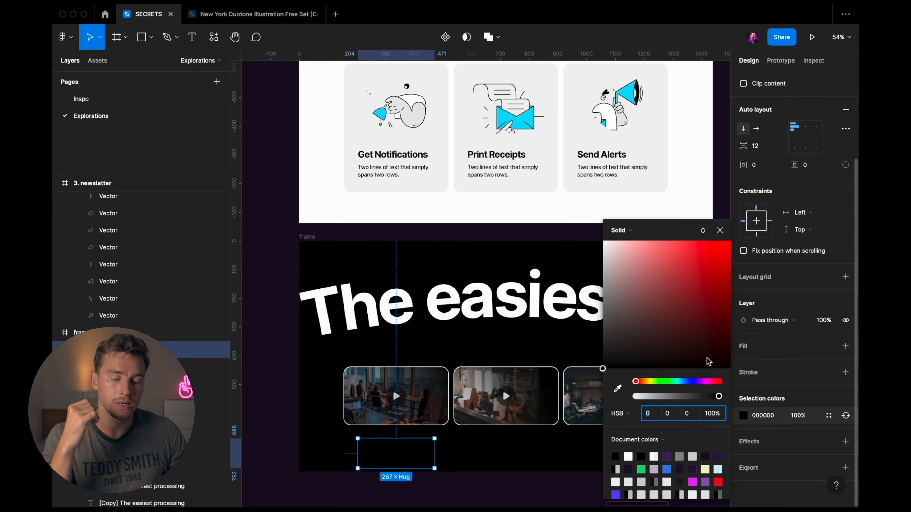
{"action": "left_click_drag", "start_coordinate": [707, 361], "coordinate": [605, 241]}
{"action": "key", "text": "Escape"}
{"action": "key", "text": "Escape"}
{"action": "left_click_drag", "start_coordinate": [407, 460], "coordinate": [392, 461]}
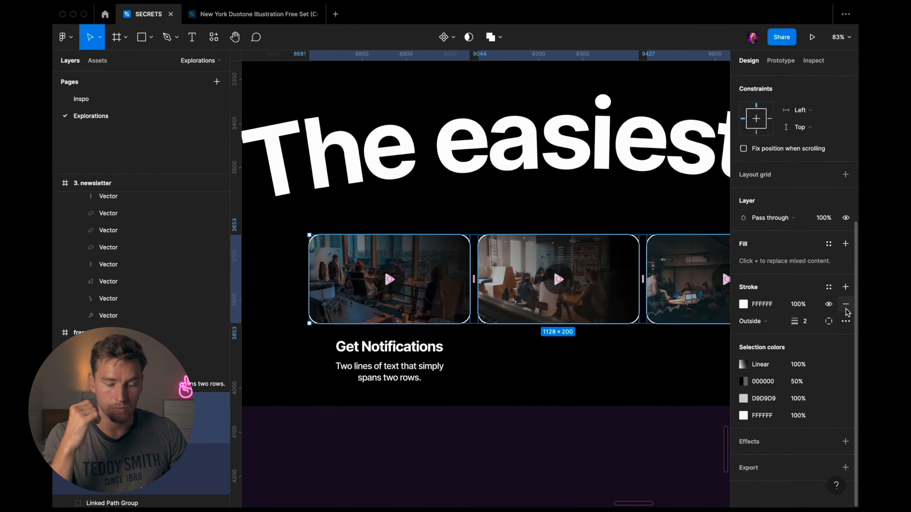
- Hide the white stroke on the three video cards
{"action": "left_click", "coordinate": [829, 305]}
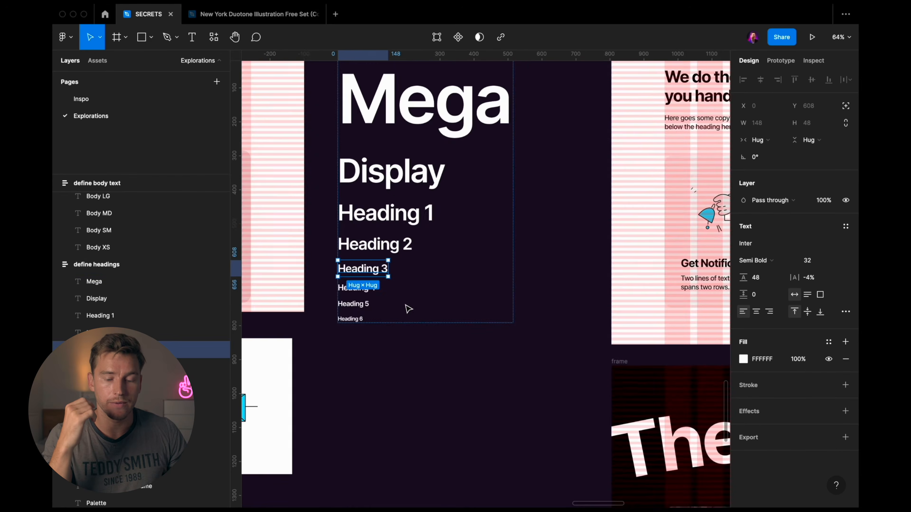
- Apply the Heading 4 style to the copied title and a body style from the type scale to its description
{"action": "scroll", "coordinate": [406, 309], "scroll_direction": "down", "scroll_amount": 3}
{"action": "scroll", "coordinate": [474, 338], "scroll_direction": "down", "scroll_amount": 3}
{"action": "left_click", "coordinate": [513, 373], "text": "super"}
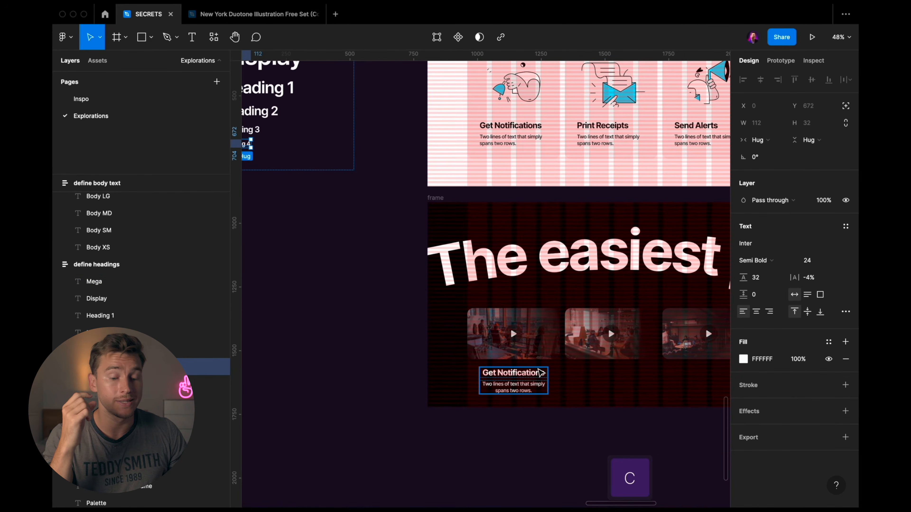
{"action": "scroll", "coordinate": [513, 372], "scroll_direction": "up", "scroll_amount": 3}
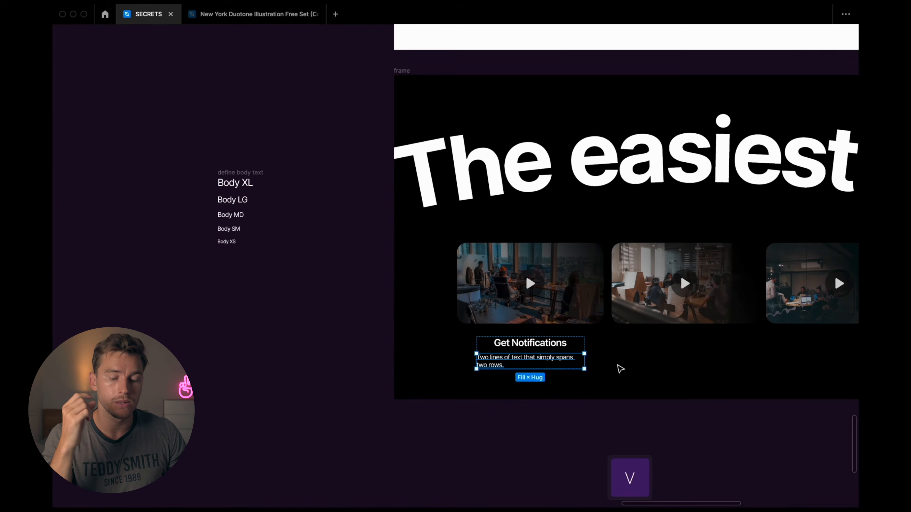
{"action": "scroll", "coordinate": [610, 364], "scroll_direction": "down", "scroll_amount": 2}
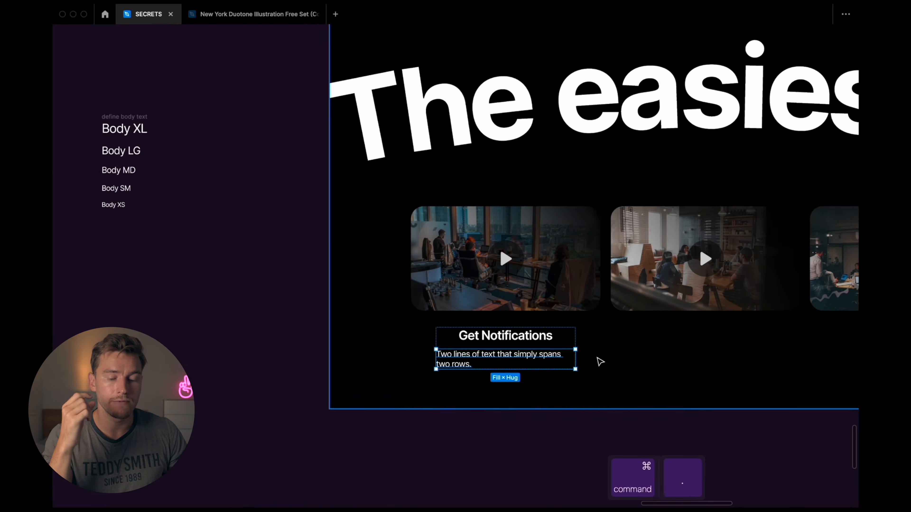
- Change the title beneath the first video card to "A Couple of Words"
{"action": "key", "text": "super+backslash"}
{"action": "scroll", "coordinate": [514, 377], "scroll_direction": "up", "scroll_amount": 4}
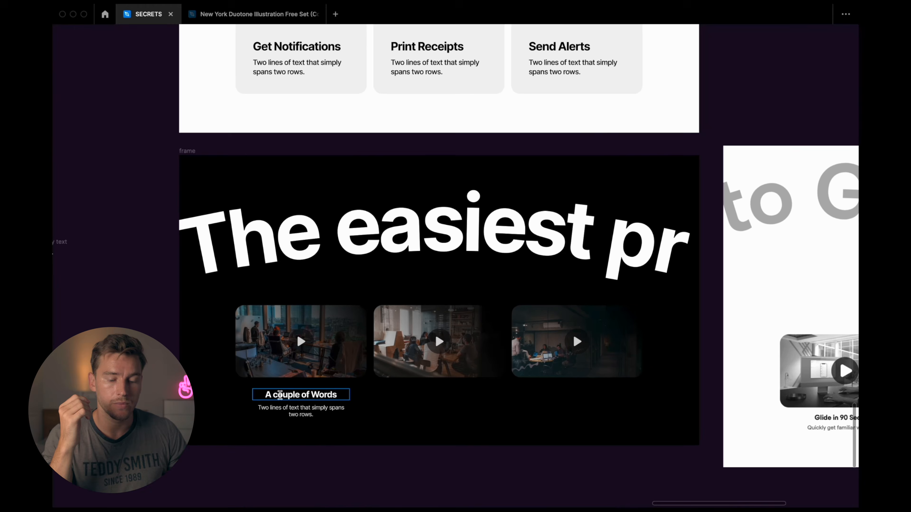
{"action": "key", "text": "super+alt+c"}
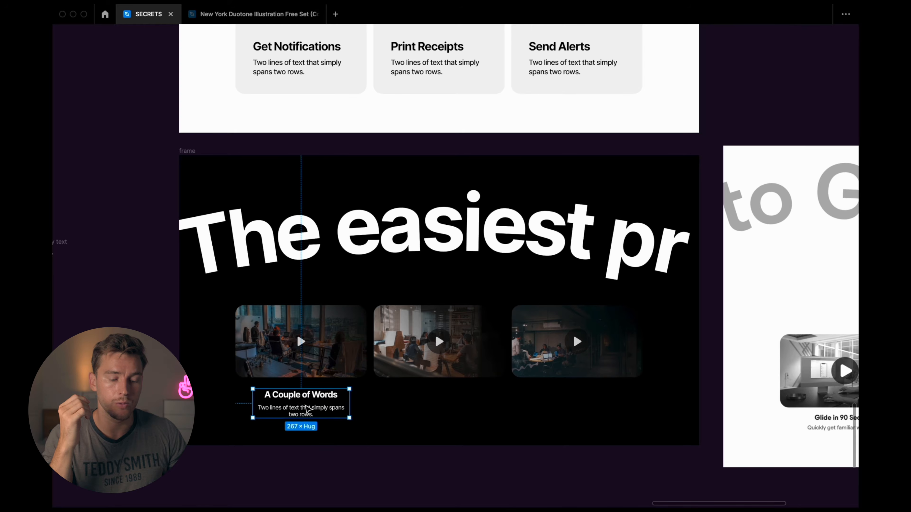
- Widen the title and description block symmetrically to about 373, using the layout grid as a guide
{"action": "key", "text": "ctrl+g"}
{"action": "scroll", "coordinate": [502, 392], "scroll_direction": "up", "scroll_amount": 5}
{"action": "left_click_drag", "start_coordinate": [502, 392], "coordinate": [549, 392]}
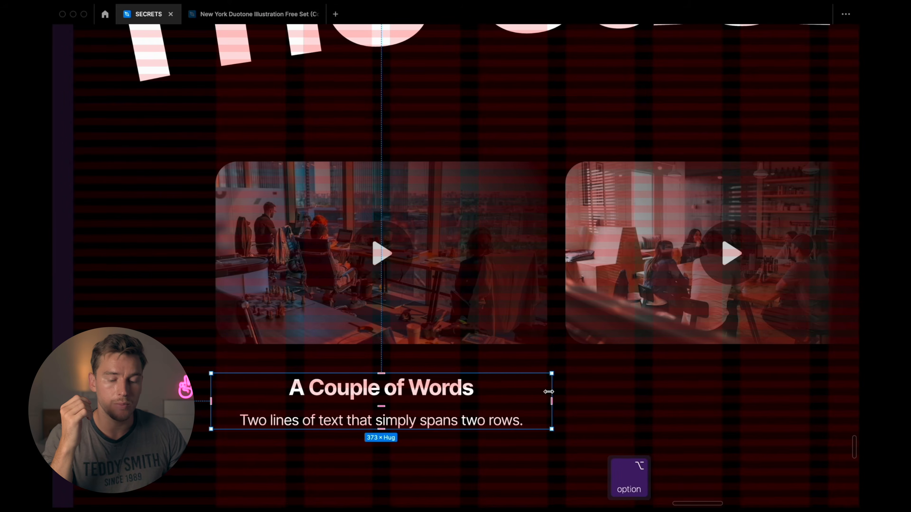
{"action": "key", "text": "Escape"}
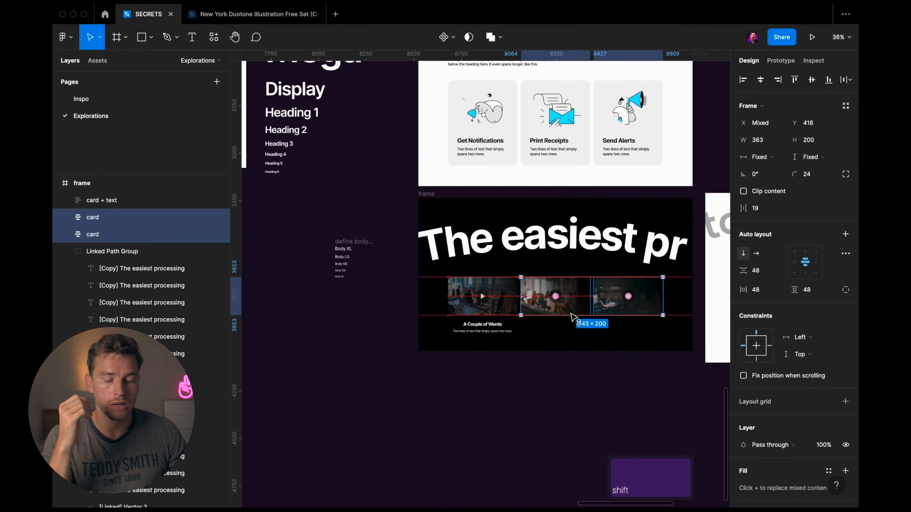
- Move the second and third video cards out of the black frame to the empty canvas below it
{"action": "left_click_drag", "start_coordinate": [571, 315], "coordinate": [571, 408]}
{"action": "left_click", "coordinate": [549, 349]}
- Place two copies of the first card and its text in a row across the black frame's layout grid
{"action": "scroll", "coordinate": [509, 296], "scroll_direction": "up", "scroll_amount": 5}
{"action": "left_click", "coordinate": [487, 298]}
{"action": "key", "text": "ctrl+g"}
{"action": "left_click_drag", "start_coordinate": [489, 298], "coordinate": [428, 295]}
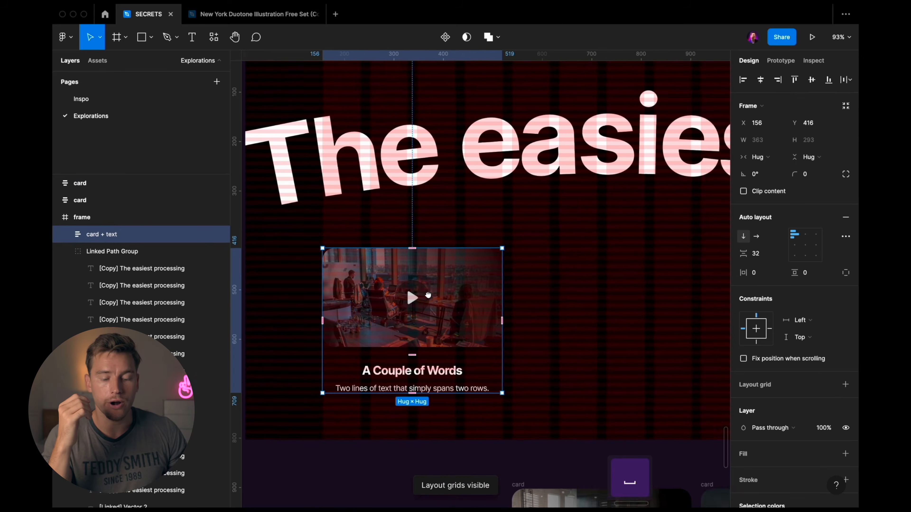
{"action": "scroll", "coordinate": [428, 295], "scroll_direction": "down", "scroll_amount": 3}
{"action": "left_click_drag", "start_coordinate": [362, 295], "coordinate": [490, 296]}
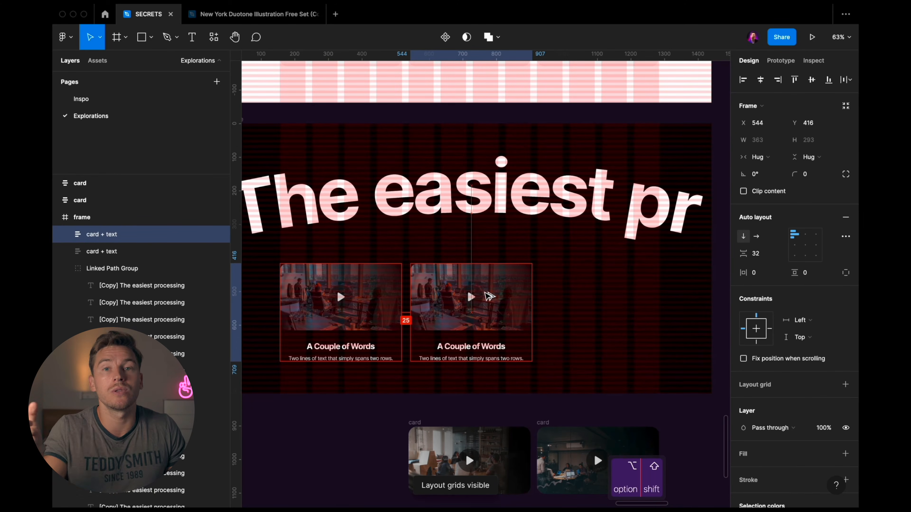
{"action": "key", "text": "super+d"}
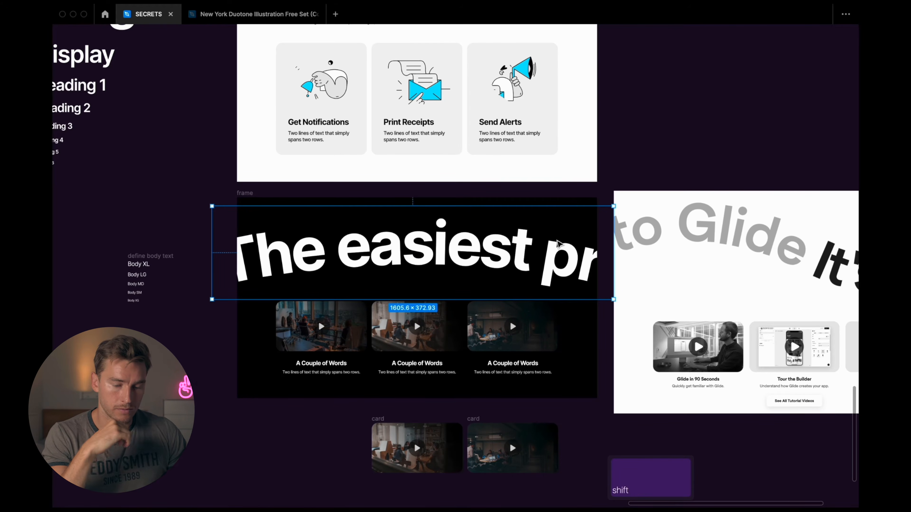
- Nudge the curved "The easiest pr" heading 20 px to the left
{"action": "key", "text": "shift+Left"}
{"action": "key", "text": "shift+Left"}
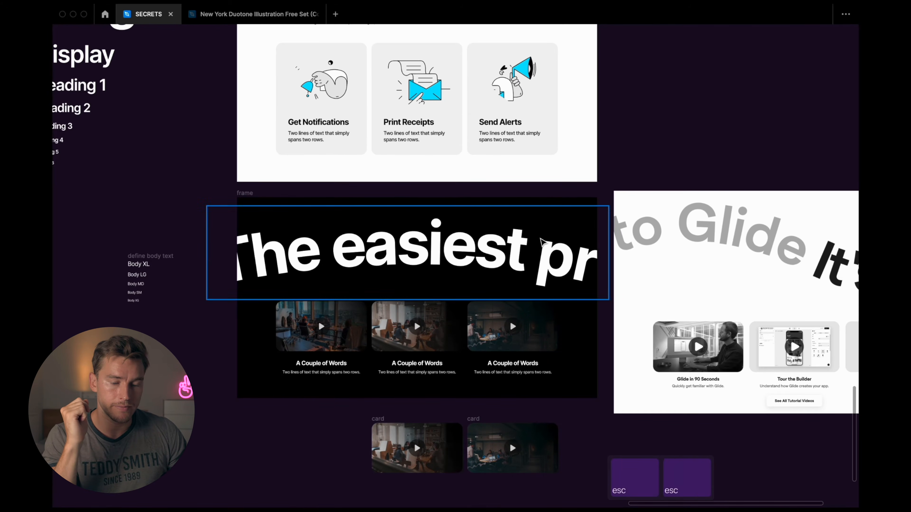
- Hide the linear gradient overlay fill on all three video cards so only their image fills show
{"action": "key", "text": "shift+2"}
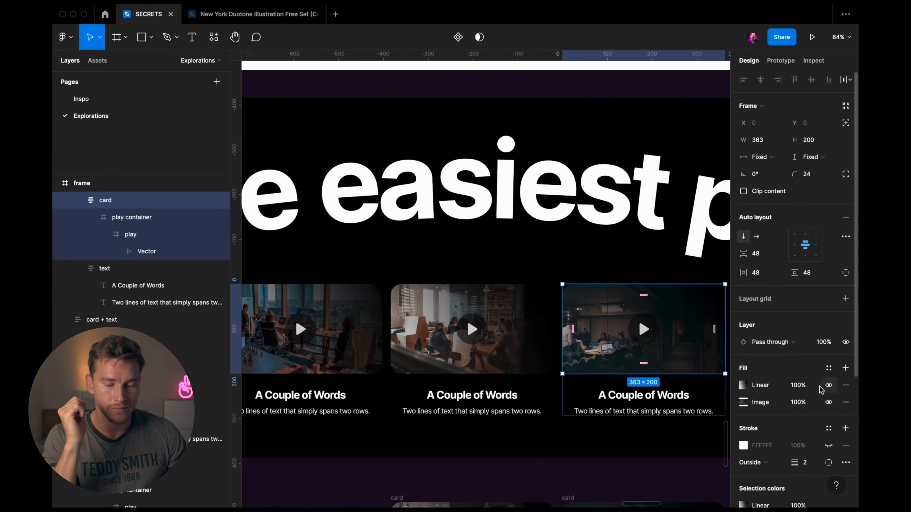
{"action": "left_click", "coordinate": [827, 386]}
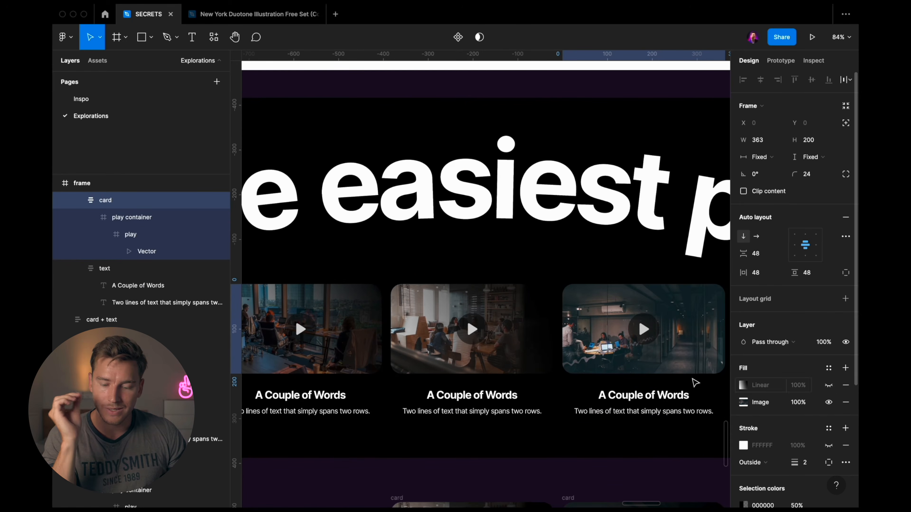
{"action": "key", "text": "Escape"}
{"action": "left_click", "coordinate": [526, 311], "text": "super"}
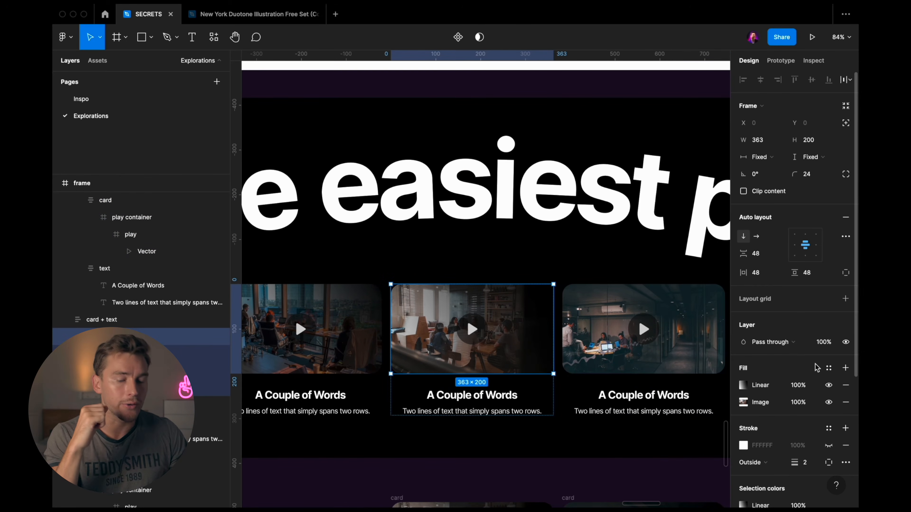
{"action": "left_click", "coordinate": [827, 387]}
{"action": "key", "text": "Escape"}
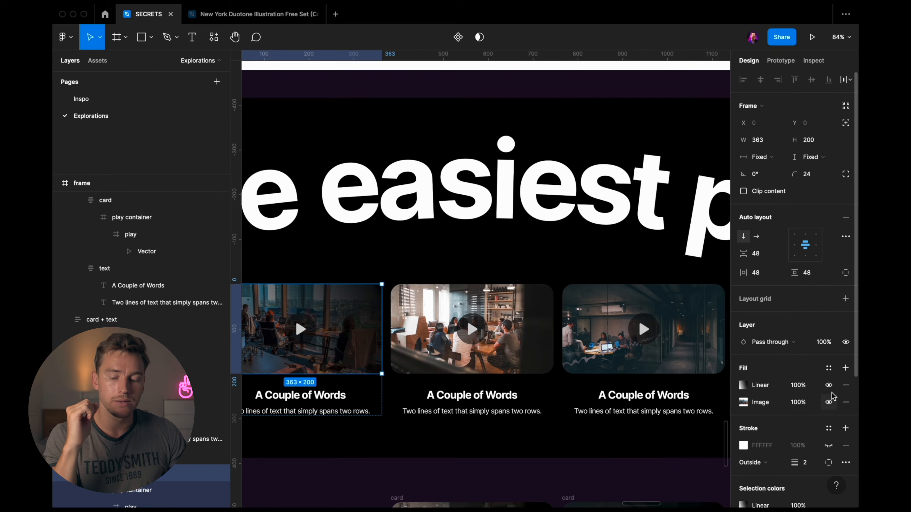
{"action": "left_click", "coordinate": [829, 386]}
{"action": "key", "text": "Escape"}
{"action": "key", "text": "Escape"}
- Paste the large "Read more" button into the black frame below the middle video card
{"action": "scroll", "coordinate": [503, 308], "scroll_direction": "down", "scroll_amount": 6}
{"action": "key", "text": "super+."}
{"action": "key", "text": "super+shift+v"}
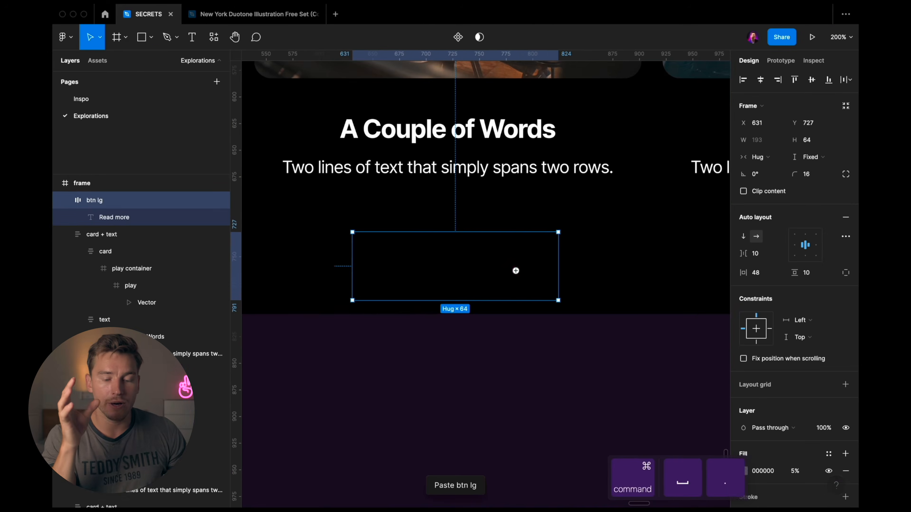
{"action": "scroll", "coordinate": [516, 271], "scroll_direction": "down", "scroll_amount": 3}
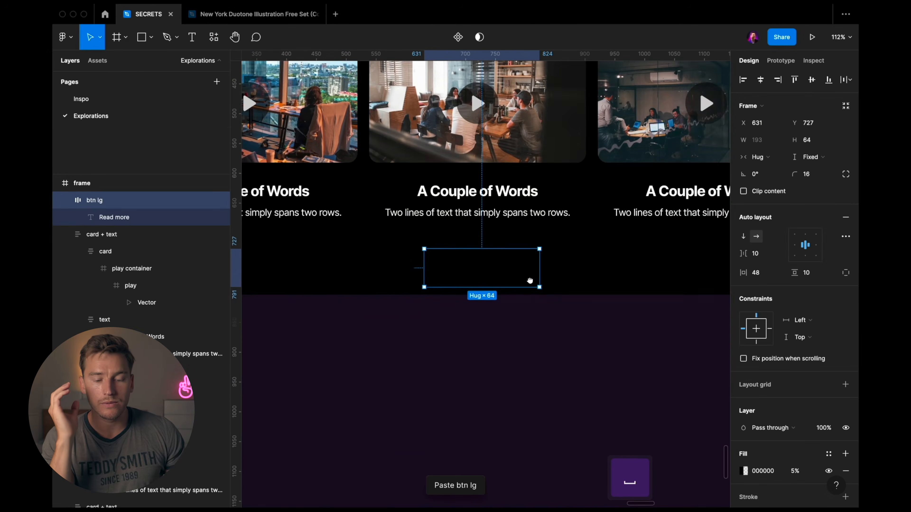
{"action": "scroll", "coordinate": [529, 280], "scroll_direction": "up", "scroll_amount": 3}
- Give the button a FFFFFF fill at 15% opacity and white text reading "See all video tutorials"
{"action": "left_click", "coordinate": [745, 471]}
{"action": "left_click", "coordinate": [680, 312]}
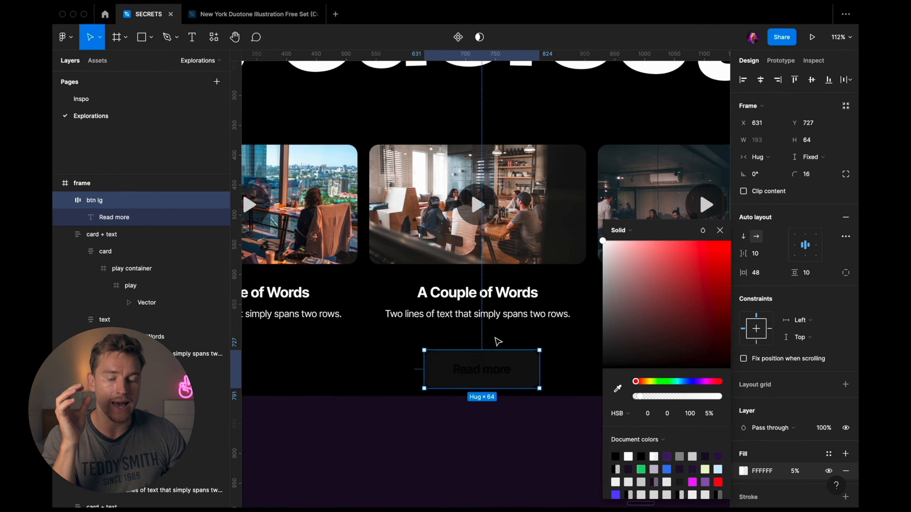
{"action": "double_click", "coordinate": [490, 371]}
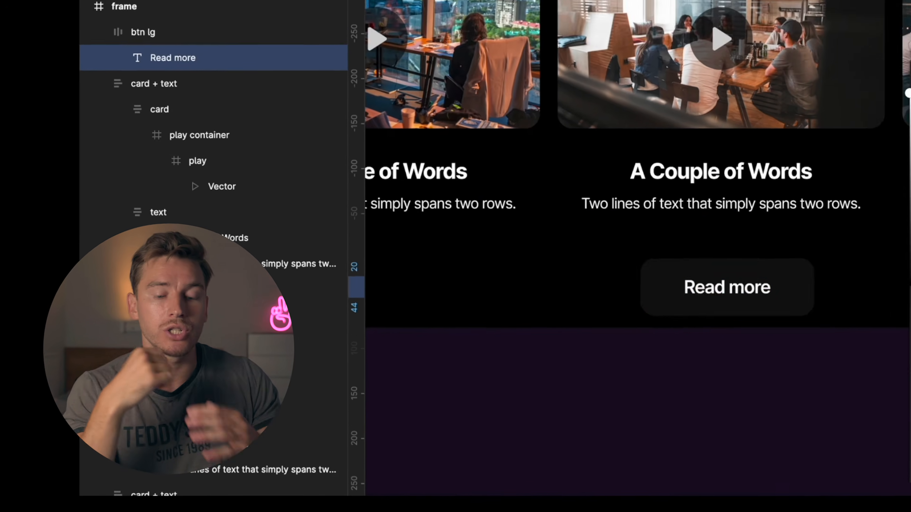
{"action": "scroll", "coordinate": [520, 154], "scroll_direction": "down", "scroll_amount": 4}
{"action": "left_click", "coordinate": [531, 319]}
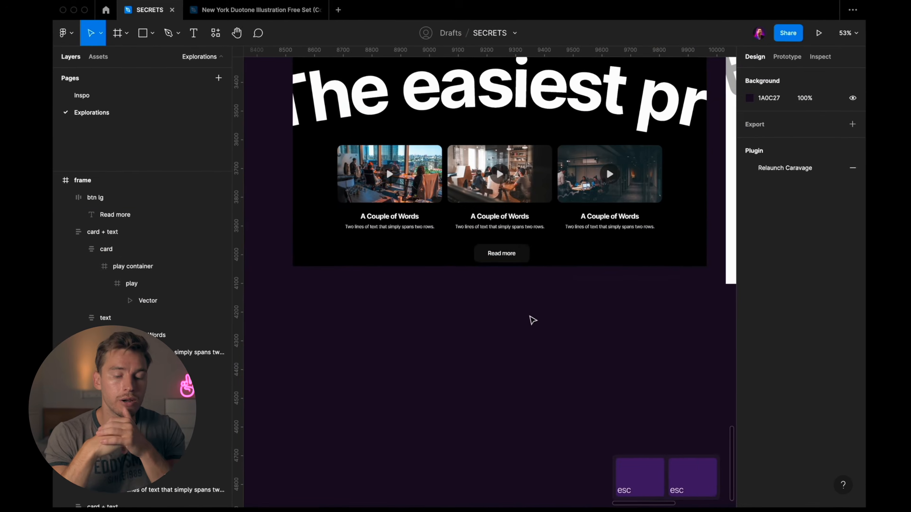
{"action": "scroll", "coordinate": [499, 256], "scroll_direction": "up", "scroll_amount": 5}
{"action": "left_click", "coordinate": [579, 240], "text": "super"}
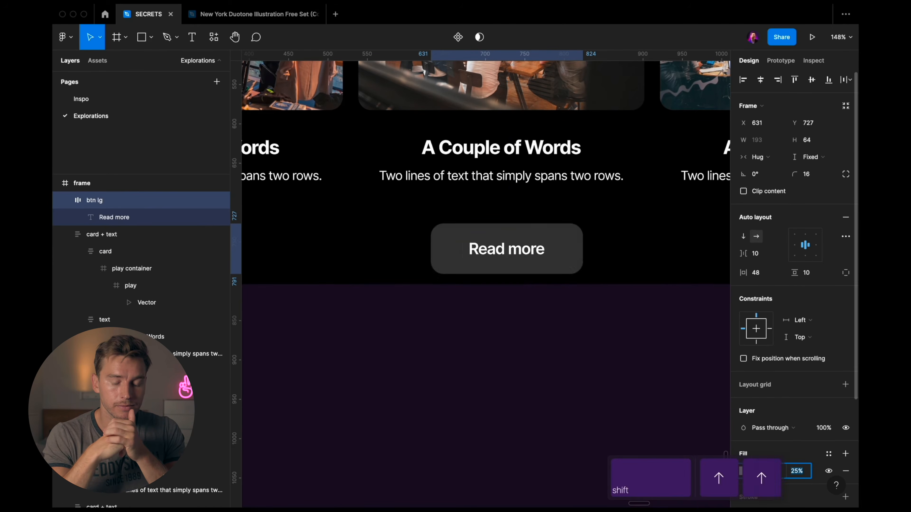
- Move the three video cards and the button slightly down in the black frame, placing the button at about Y 752
{"action": "left_click_drag", "start_coordinate": [647, 403], "coordinate": [498, 291]}
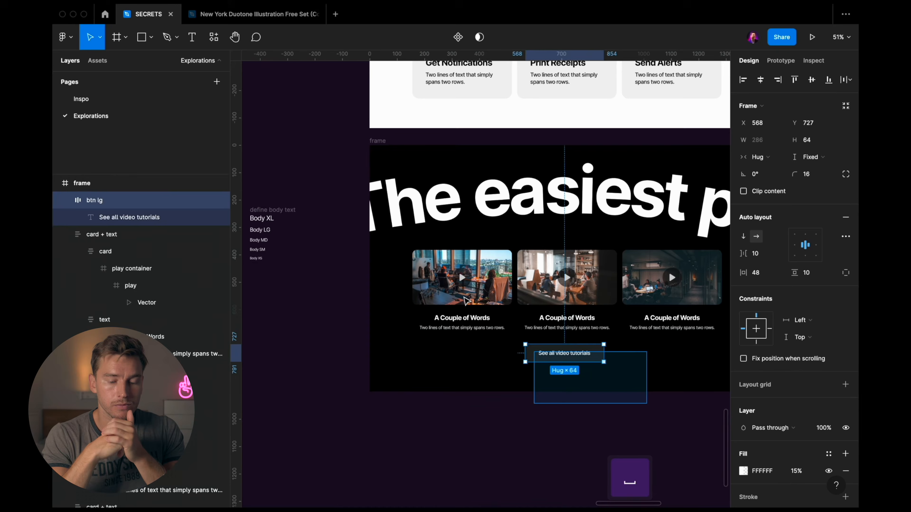
{"action": "mouse_move", "coordinate": [530, 297]}
{"action": "left_mouse_down"}
{"action": "mouse_move", "coordinate": [530, 311]}
{"action": "mouse_move", "coordinate": [529, 303]}
{"action": "left_mouse_up"}
{"action": "key", "text": "Escape"}
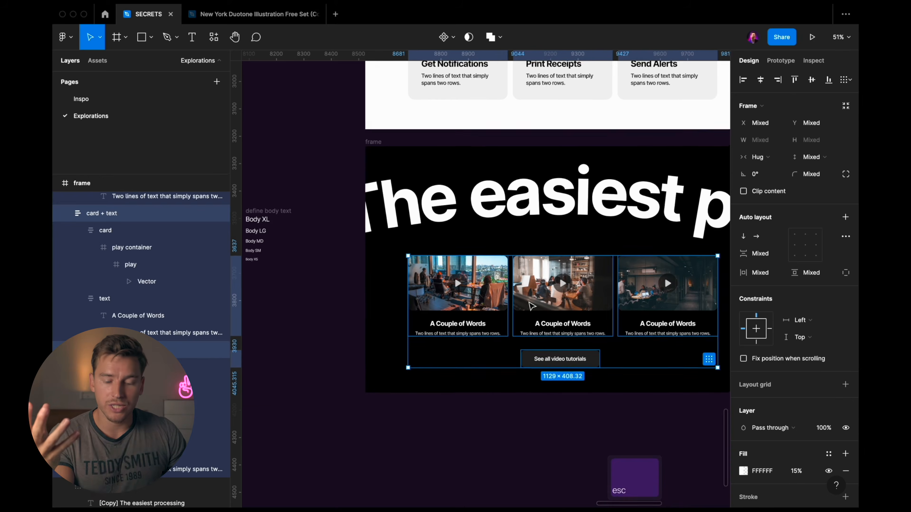
{"action": "key", "text": "Escape"}
{"action": "scroll", "coordinate": [529, 303], "scroll_direction": "right", "scroll_amount": 3}
{"action": "scroll", "coordinate": [461, 379], "scroll_direction": "up", "scroll_amount": 4}
{"action": "left_click_drag", "start_coordinate": [478, 353], "coordinate": [479, 356]}
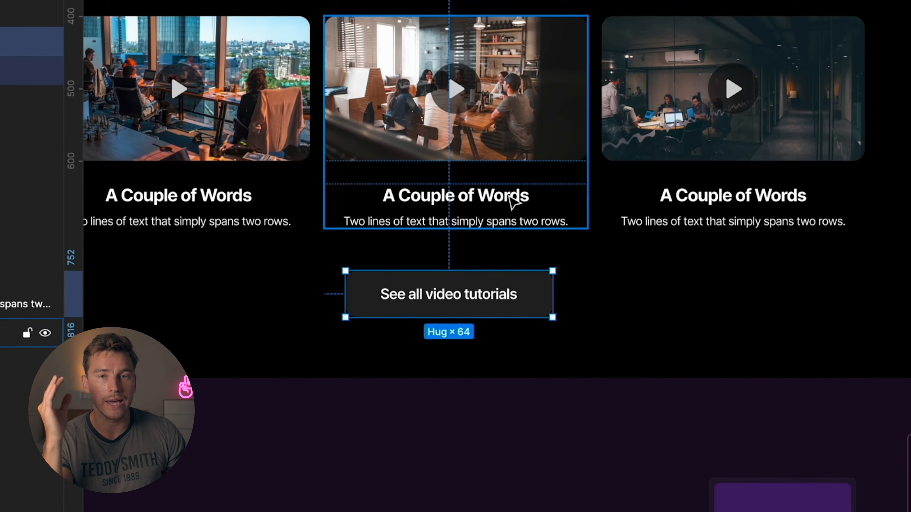
{"action": "key", "text": "alt"}
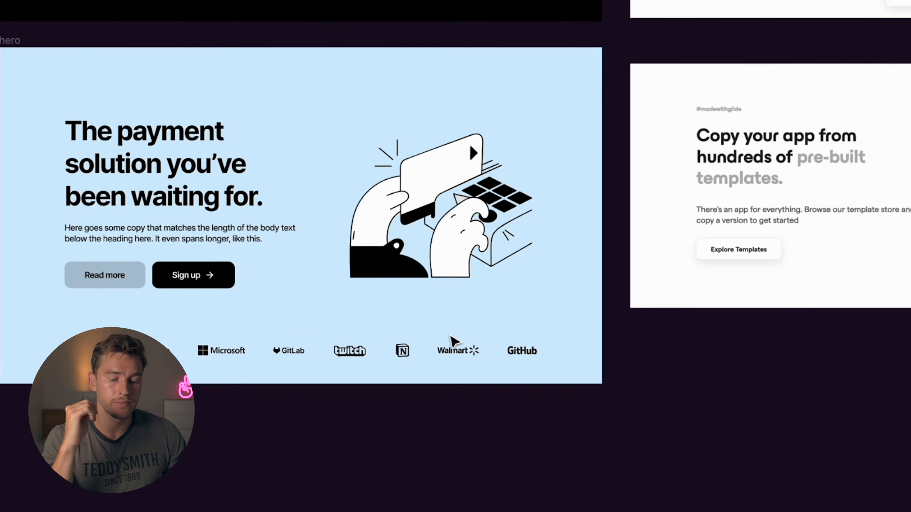
- Delete the row of company logos from the light blue hero frame
{"action": "left_click", "coordinate": [457, 358]}
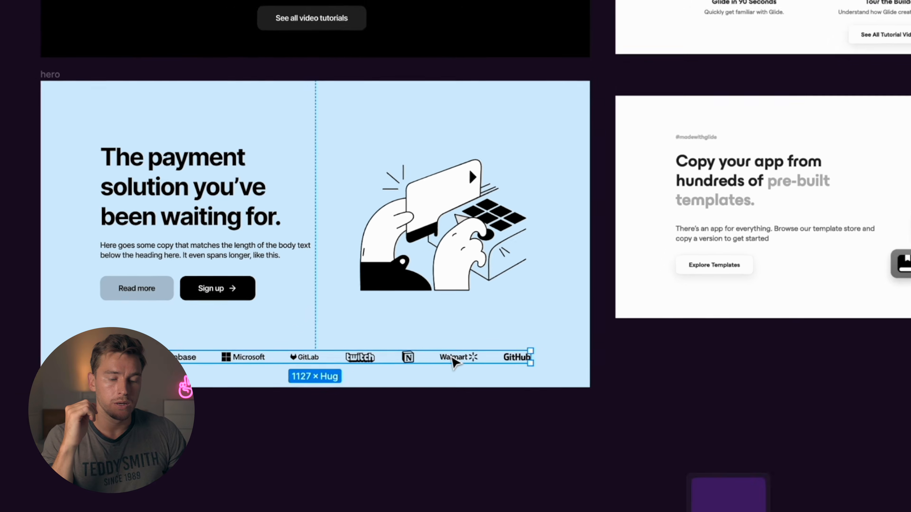
{"action": "key", "text": "Delete"}
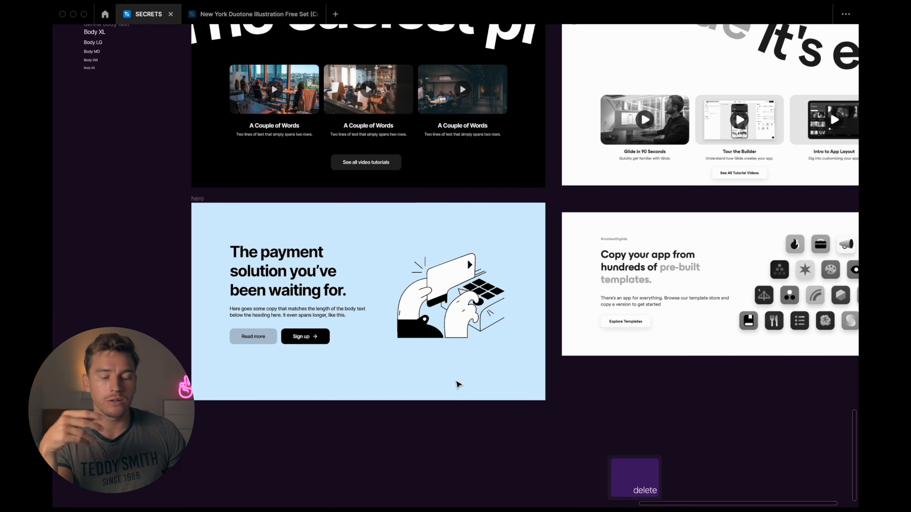
{"action": "scroll", "coordinate": [459, 385], "scroll_direction": "right", "scroll_amount": 2}
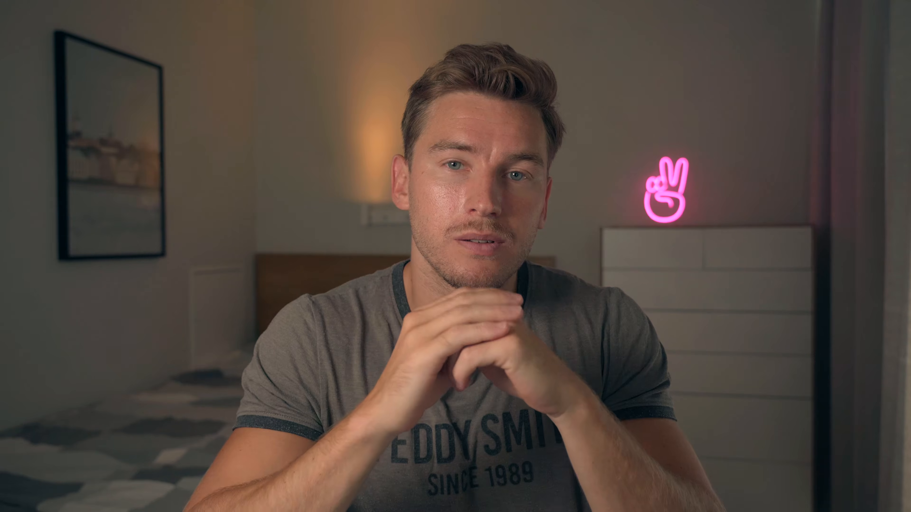
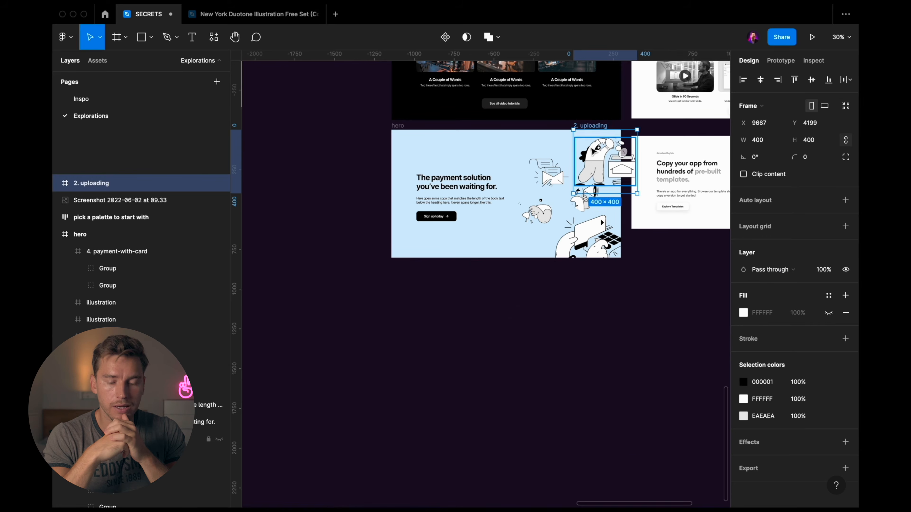
- Move the "2. uploading" illustration into the light blue hero and place it partly cropped at its upper-right corner
{"action": "key", "text": "super+x"}
{"action": "key", "text": "super+v"}
{"action": "scroll", "coordinate": [659, 173], "scroll_direction": "up", "scroll_amount": 3}
{"action": "left_click_drag", "start_coordinate": [658, 172], "coordinate": [666, 151]}
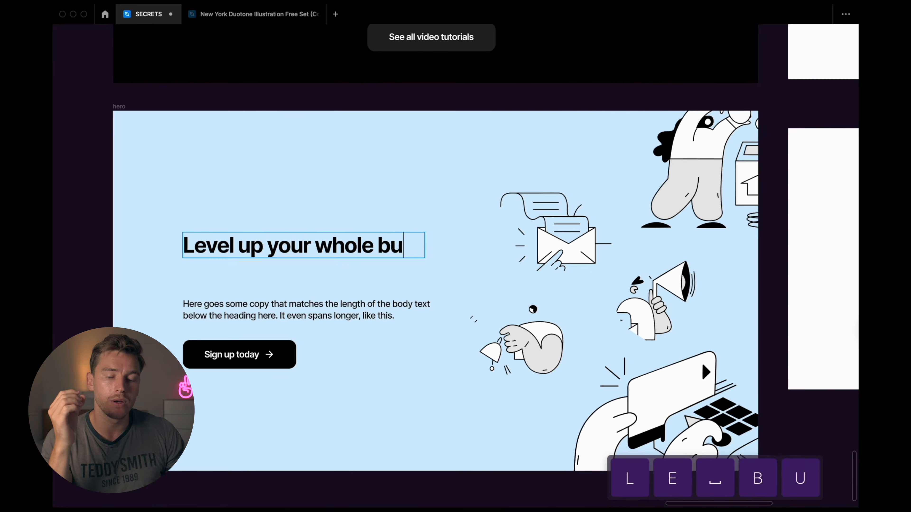
- Complete the light blue hero's heading as "Level up your whole business operation with on service. Start today."
{"action": "type", "text": "sines"}
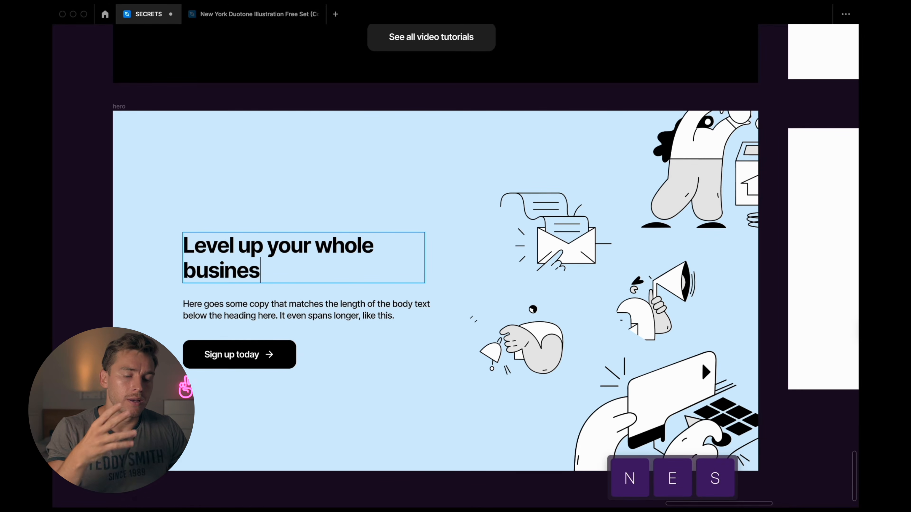
{"action": "type", "text": "s operation with on service. Start today."}
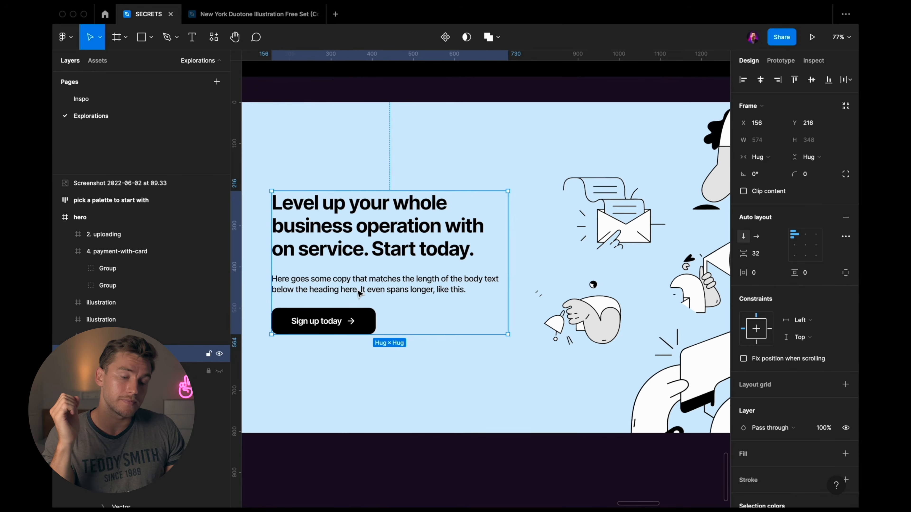
- Wrap the light blue hero's text block and its button in auto layout with a spacing of 56
{"action": "key", "text": "shift+a"}
{"action": "key", "text": "Escape"}
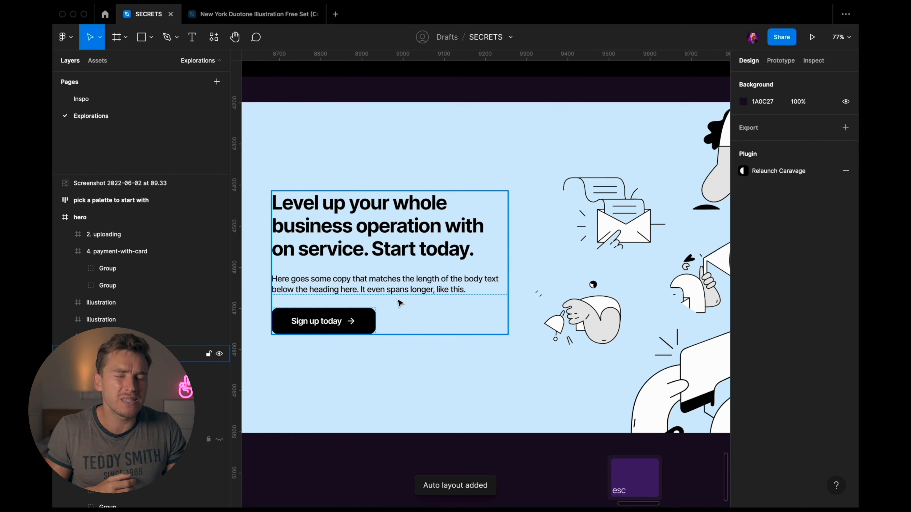
{"action": "left_click", "coordinate": [400, 304]}
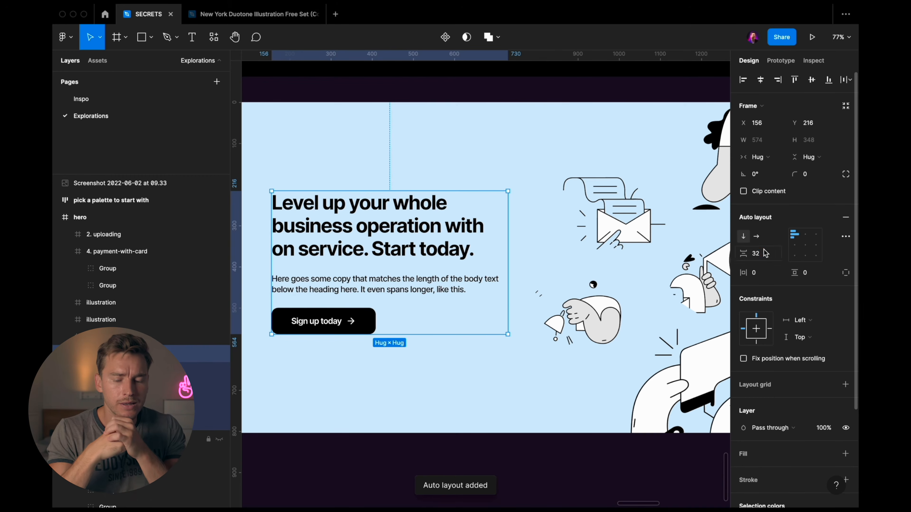
{"action": "type", "text": "56"}
{"action": "key", "text": "Escape"}
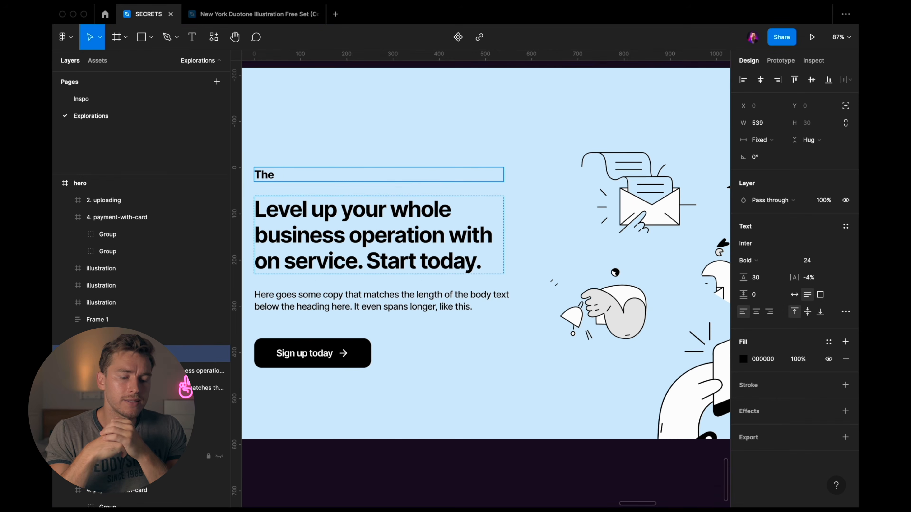
- Complete the small line above the light blue hero's heading as "The Business Hack"
{"action": "type", "text": "Bus"}
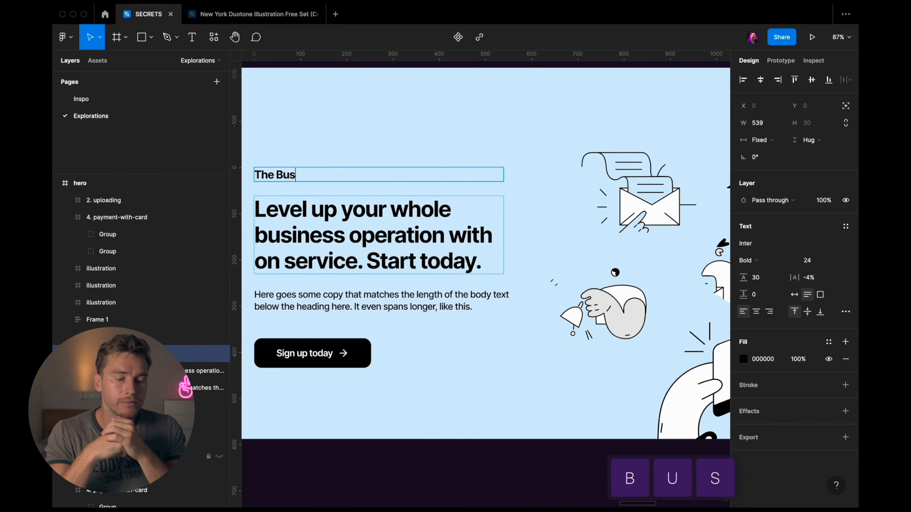
{"action": "type", "text": "iness Hack"}
{"action": "key", "text": "Escape"}
{"action": "key", "text": "shift+1"}
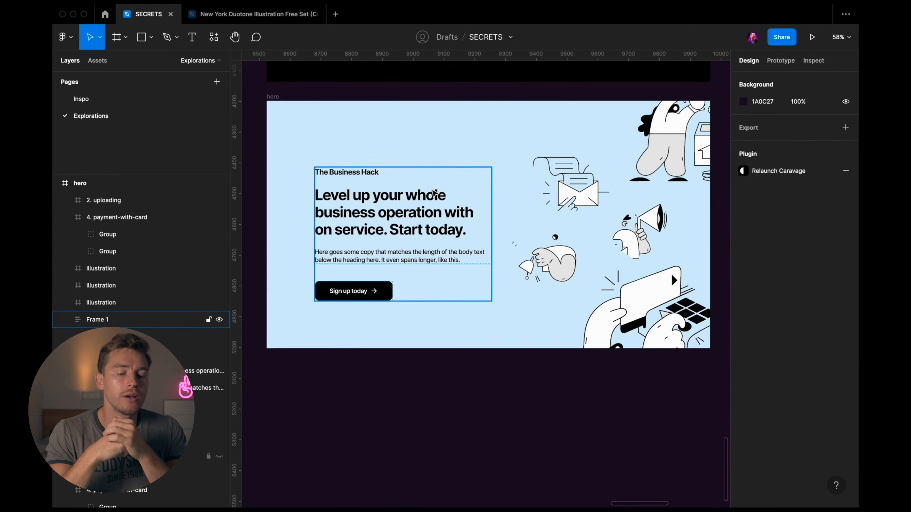
- Set the auto layout spacing of the light blue hero's text block to 24
{"action": "key", "text": "ctrl+alt+g"}
{"action": "scroll", "coordinate": [520, 175], "scroll_direction": "up", "scroll_amount": 3}
{"action": "scroll", "coordinate": [520, 174], "scroll_direction": "left", "scroll_amount": 3}
{"action": "left_click", "coordinate": [756, 253]}
{"action": "type", "text": "24"}
{"action": "key", "text": "Return"}
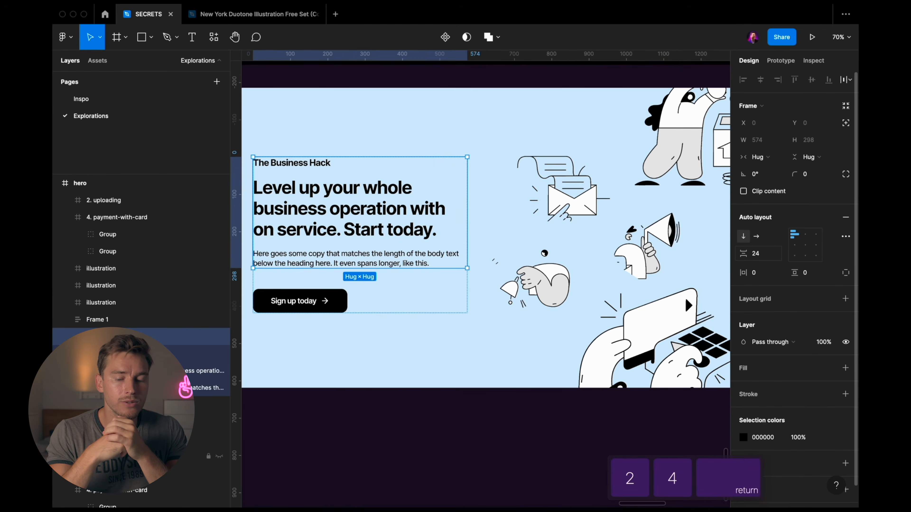
- In the green hero, auto-layout the heading and description as "text", and stack that block with the buttons in another auto layout
{"action": "key", "text": "ctrl+backslash"}
{"action": "scroll", "coordinate": [421, 159], "scroll_direction": "up", "scroll_amount": 3}
{"action": "scroll", "coordinate": [422, 159], "scroll_direction": "down", "scroll_amount": 5}
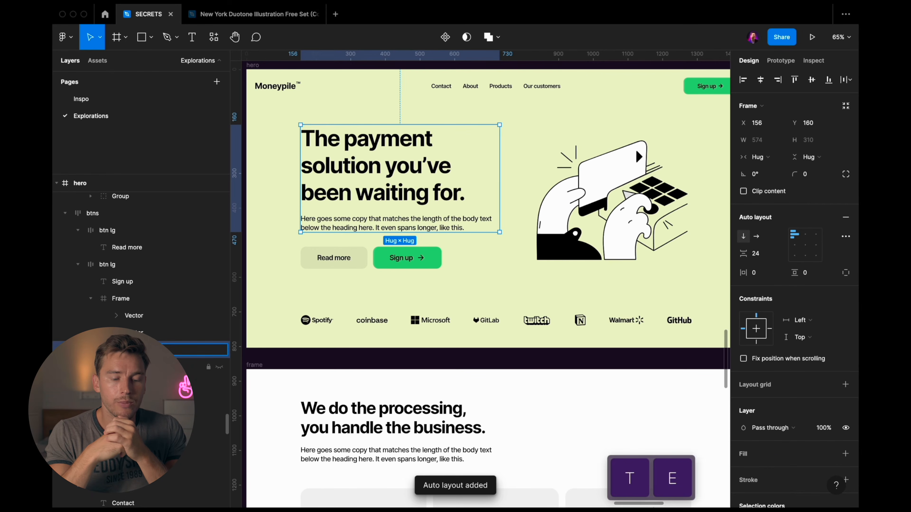
{"action": "key", "text": "Escape"}
{"action": "left_click", "coordinate": [407, 258], "text": "shift"}
{"action": "key", "text": "shift+a"}
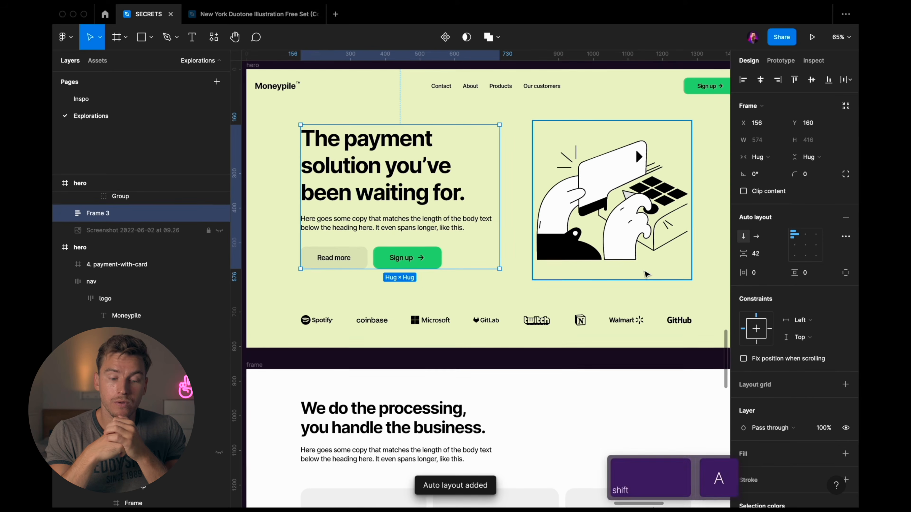
- Set the spacing between the green hero's text block and its buttons to 64
{"action": "left_click", "coordinate": [764, 253]}
{"action": "type", "text": "48"}
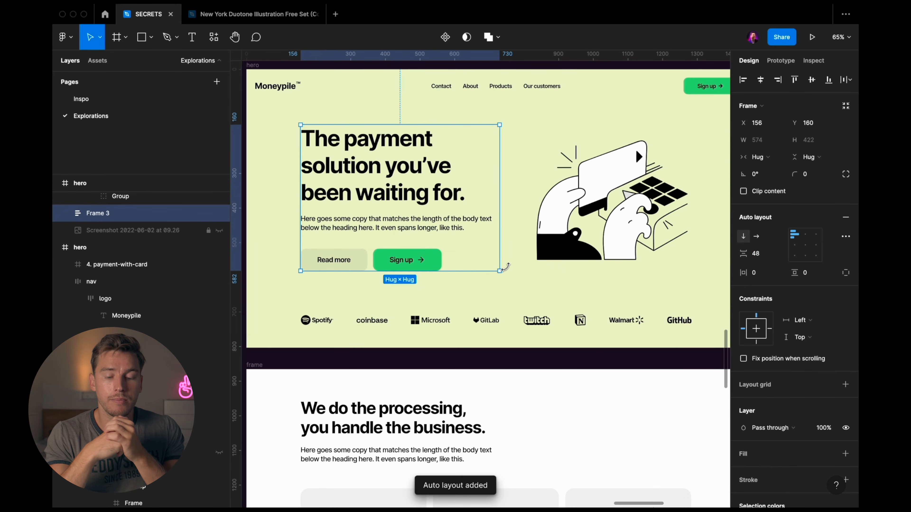
{"action": "key", "text": "Return"}
{"action": "type", "text": "64"}
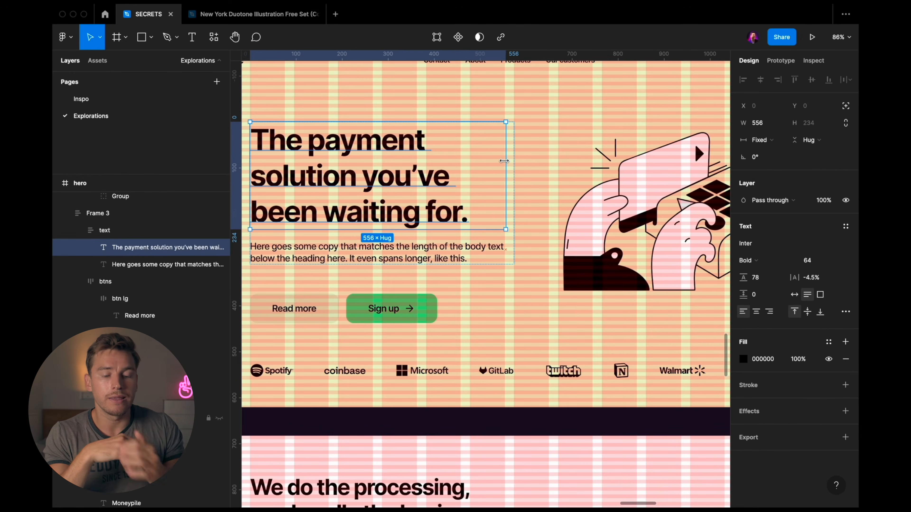
- Resize the green hero's heading box to 554 wide and narrow the description box to the same layout grid column edge
{"action": "scroll", "coordinate": [506, 167], "scroll_direction": "up", "scroll_amount": 10}
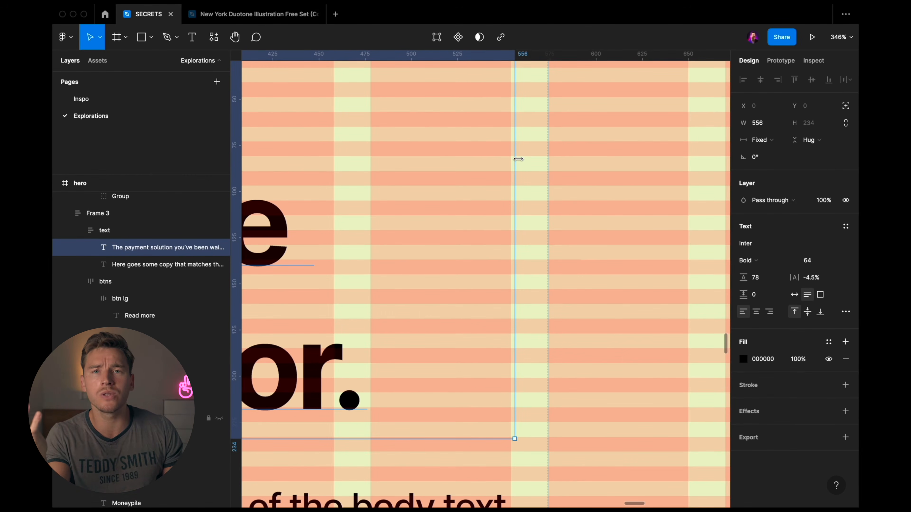
{"action": "scroll", "coordinate": [517, 159], "scroll_direction": "down", "scroll_amount": 5}
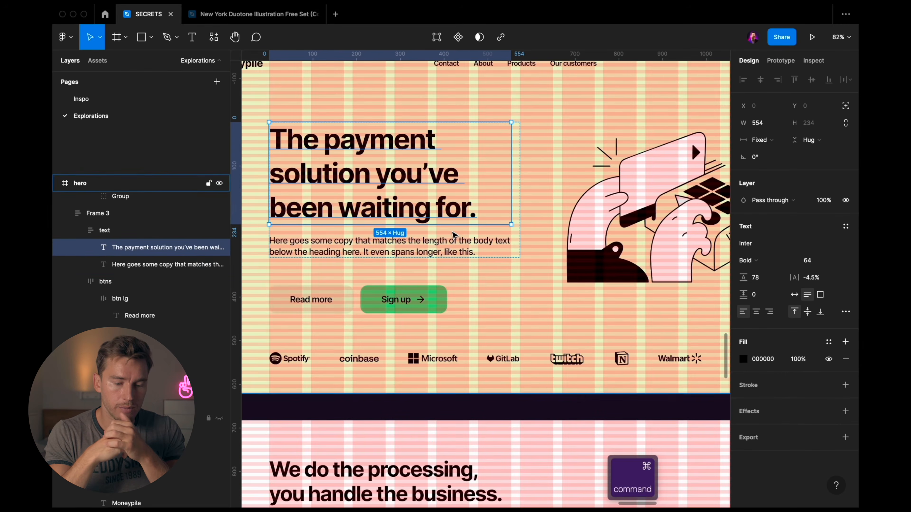
{"action": "left_click", "coordinate": [468, 239]}
{"action": "scroll", "coordinate": [525, 244], "scroll_direction": "up", "scroll_amount": 4}
{"action": "left_click_drag", "start_coordinate": [494, 257], "coordinate": [466, 256]}
{"action": "key", "text": "Escape"}
{"action": "scroll", "coordinate": [466, 256], "scroll_direction": "down", "scroll_amount": 6}
{"action": "key", "text": "Escape"}
{"action": "key", "text": "Escape"}
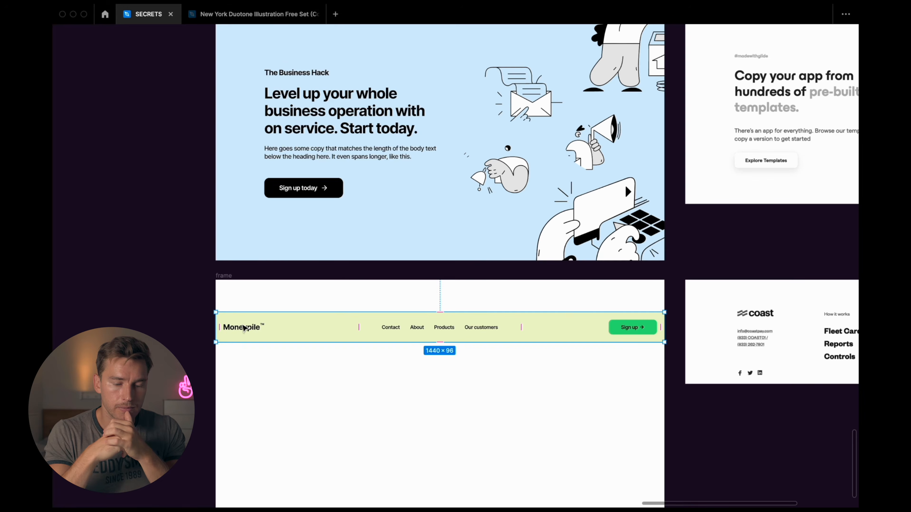
- Place a copy of the Moneypile logo directly below the navigation bar in the white frame
{"action": "double_click", "coordinate": [244, 327]}
{"action": "left_click_drag", "start_coordinate": [251, 327], "coordinate": [251, 384]}
{"action": "scroll", "coordinate": [250, 391], "scroll_direction": "up", "scroll_amount": 3}
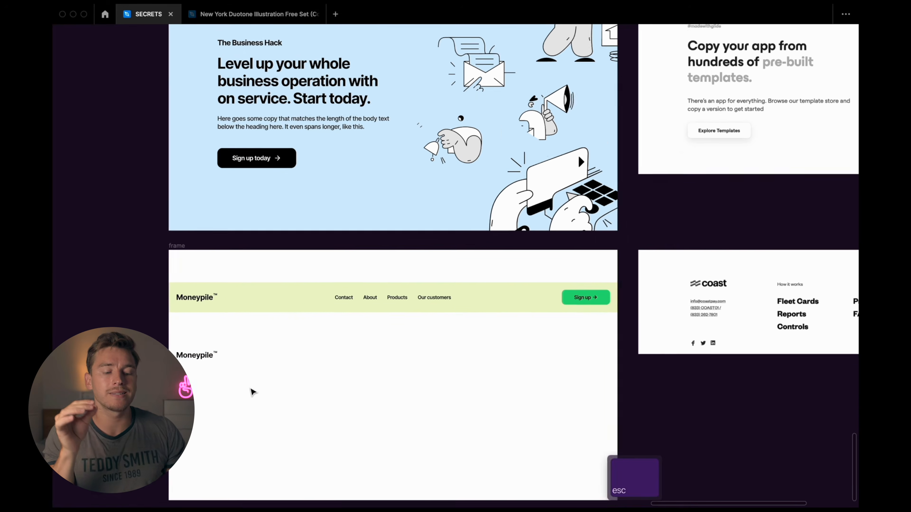
- Show the layout grids and align the logo copy below the navigation bar with the first grid column's left edge
{"action": "key", "text": "ctrl+g"}
{"action": "scroll", "coordinate": [251, 391], "scroll_direction": "down", "scroll_amount": 3}
{"action": "scroll", "coordinate": [239, 339], "scroll_direction": "up", "scroll_amount": 3}
{"action": "left_click", "coordinate": [239, 339]}
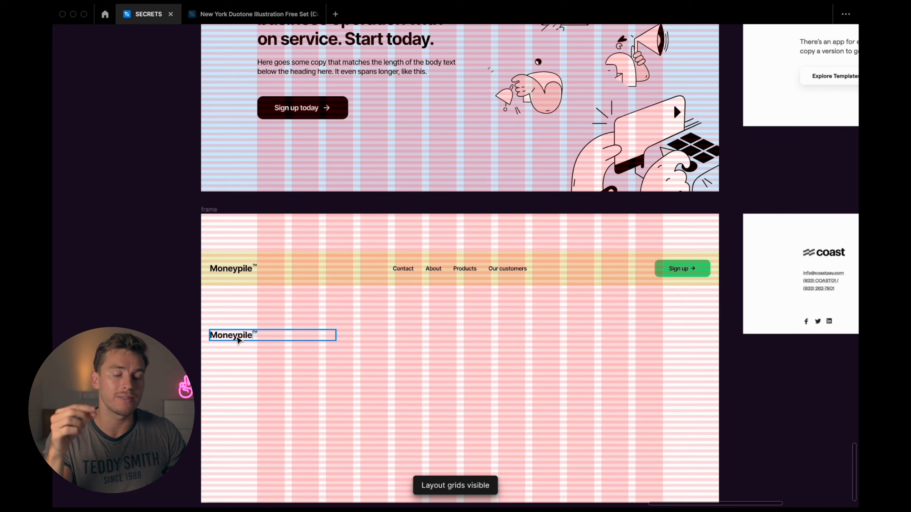
{"action": "left_click_drag", "start_coordinate": [238, 339], "coordinate": [286, 342]}
{"action": "key", "text": "super+backslash"}
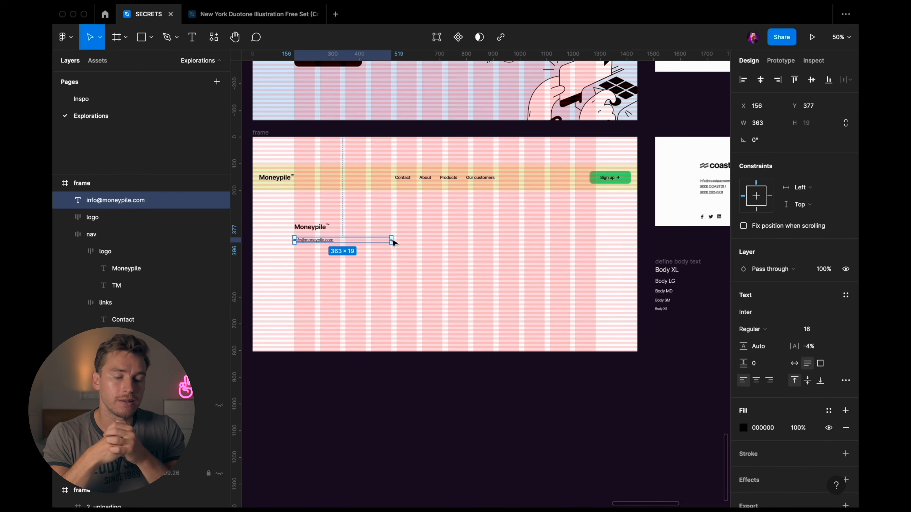
- Build the contact block below the logo copy with an e-mail line and two phone lines, auto-laid out as "text"
{"action": "left_click", "coordinate": [330, 244]}
{"action": "left_click", "coordinate": [329, 244]}
{"action": "scroll", "coordinate": [330, 244], "scroll_direction": "up", "scroll_amount": 5}
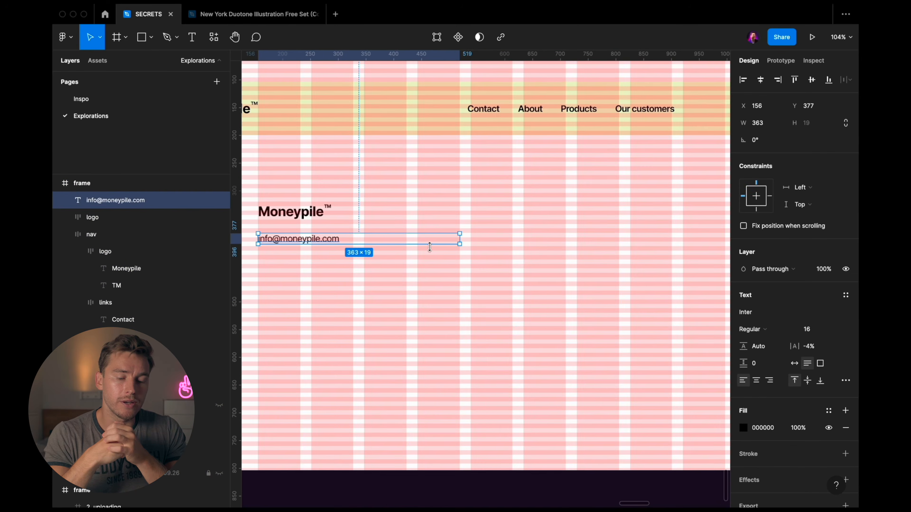
{"action": "key", "text": "Escape"}
{"action": "left_click", "coordinate": [338, 240]}
{"action": "double_click", "coordinate": [460, 240]}
{"action": "key", "text": "space"}
{"action": "key", "text": "Escape"}
{"action": "scroll", "coordinate": [461, 239], "scroll_direction": "left", "scroll_amount": 3}
{"action": "left_click_drag", "start_coordinate": [405, 239], "coordinate": [405, 248]}
{"action": "scroll", "coordinate": [417, 259], "scroll_direction": "down", "scroll_amount": 3}
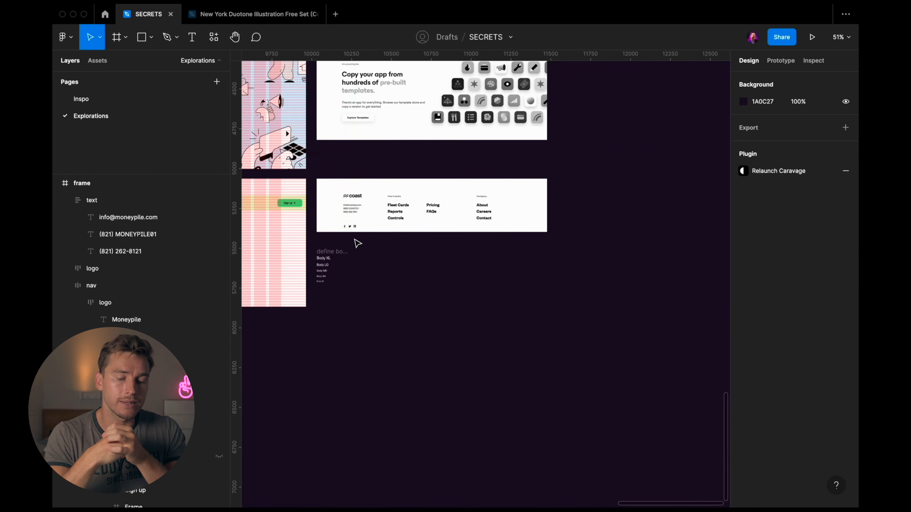
- Bring the Coast footer screenshot into the white frame and send it behind the other layers
{"action": "scroll", "coordinate": [357, 244], "scroll_direction": "left", "scroll_amount": 5}
{"action": "left_click_drag", "start_coordinate": [722, 211], "coordinate": [483, 254]}
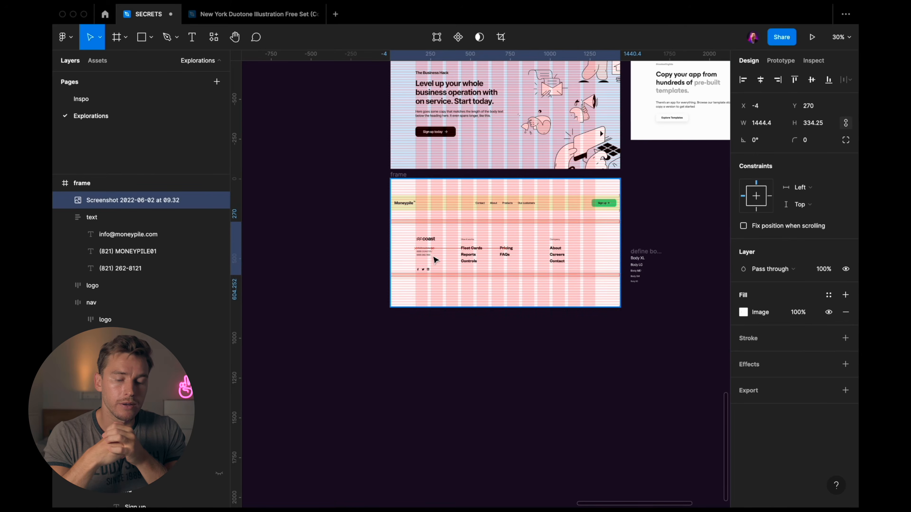
{"action": "scroll", "coordinate": [482, 254], "scroll_direction": "up", "scroll_amount": 3}
{"action": "right_click", "coordinate": [483, 253]}
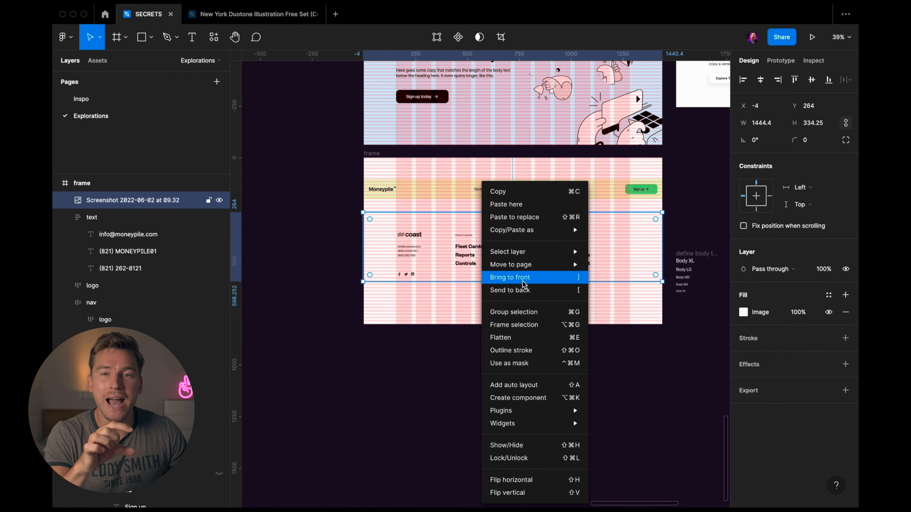
{"action": "left_click", "coordinate": [522, 290]}
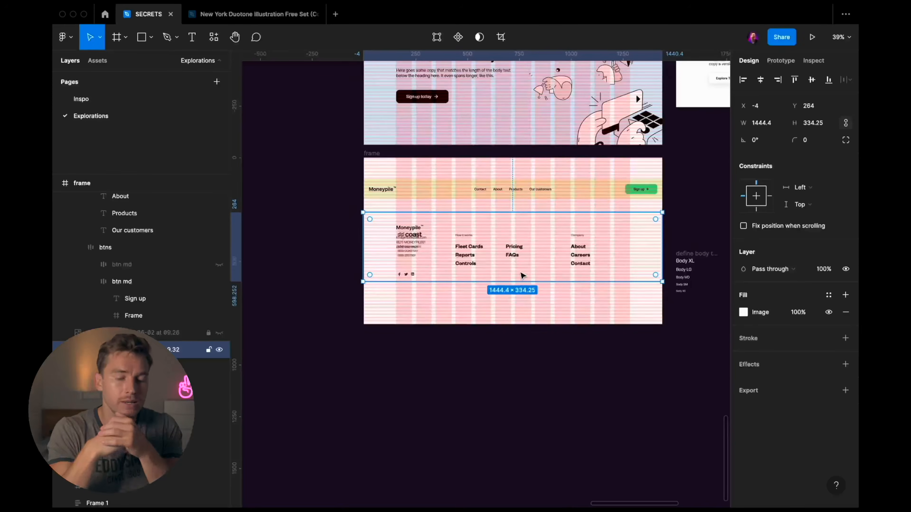
- Line the Coast screenshot up behind the Moneypile logo and contact text and set its opacity to 50%
{"action": "scroll", "coordinate": [549, 254], "scroll_direction": "up", "scroll_amount": 3}
{"action": "left_click_drag", "start_coordinate": [550, 254], "coordinate": [554, 249]}
{"action": "scroll", "coordinate": [554, 249], "scroll_direction": "up", "scroll_amount": 5}
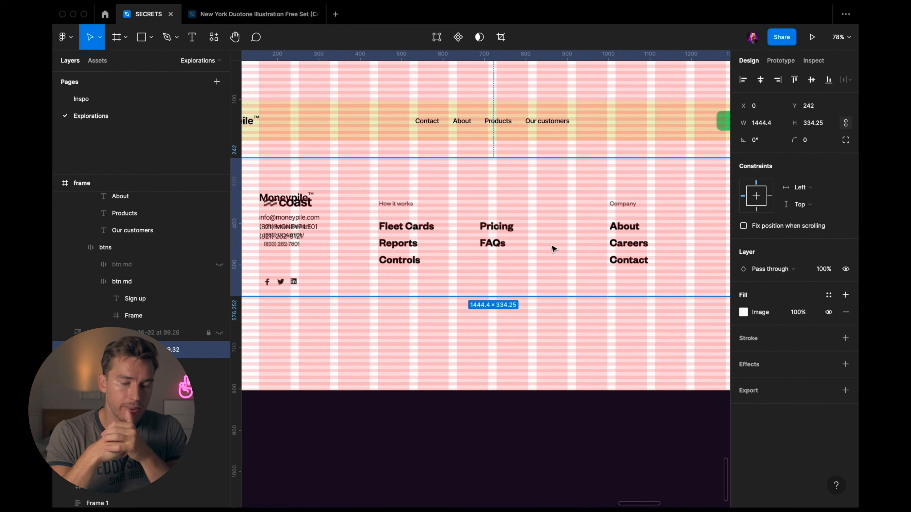
{"action": "key", "text": "5"}
- Place a bold 24 px heading text over the reference's first link column and make three links: "Some link", "Another link" and "A last link"
{"action": "left_click_drag", "start_coordinate": [548, 220], "coordinate": [548, 225]}
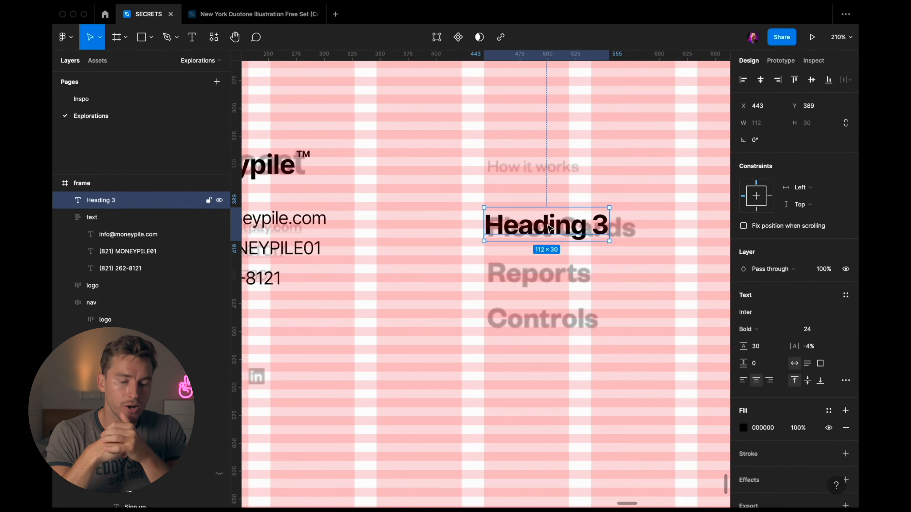
{"action": "scroll", "coordinate": [547, 224], "scroll_direction": "down", "scroll_amount": 6}
{"action": "scroll", "coordinate": [548, 224], "scroll_direction": "up", "scroll_amount": 3}
{"action": "scroll", "coordinate": [550, 228], "scroll_direction": "up", "scroll_amount": 1}
{"action": "key", "text": "Return"}
{"action": "key", "text": "super+a"}
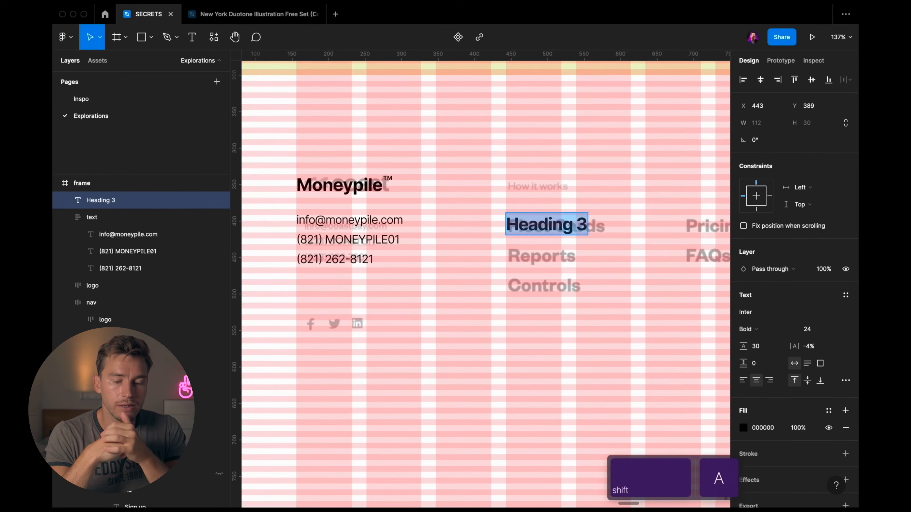
{"action": "key", "text": "BackSpace"}
{"action": "key", "text": "super+z"}
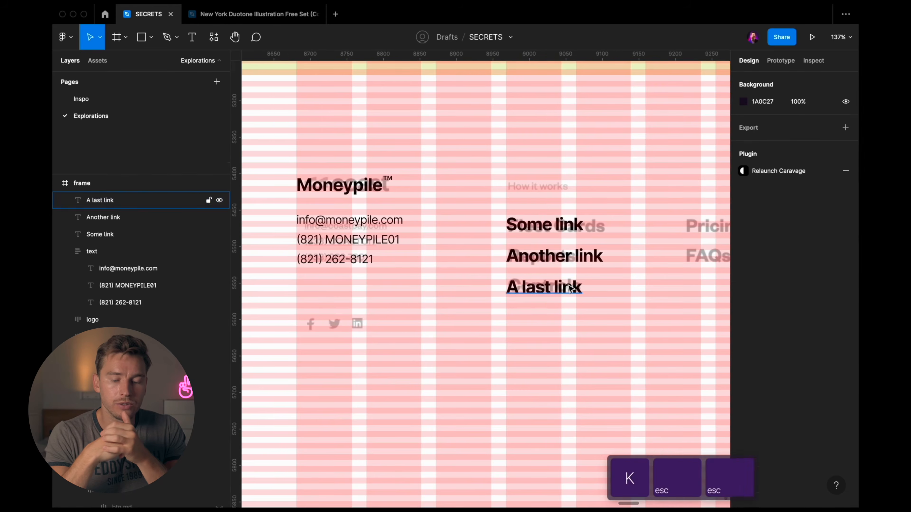
- Combine the three footer links in a vertical auto layout
{"action": "scroll", "coordinate": [552, 263], "scroll_direction": "down", "scroll_amount": 2}
{"action": "left_click", "coordinate": [547, 287]}
{"action": "left_click", "coordinate": [555, 263], "text": "shift"}
{"action": "left_click", "coordinate": [549, 235], "text": "shift"}
{"action": "key", "text": "shift+a"}
{"action": "key", "text": "Escape"}
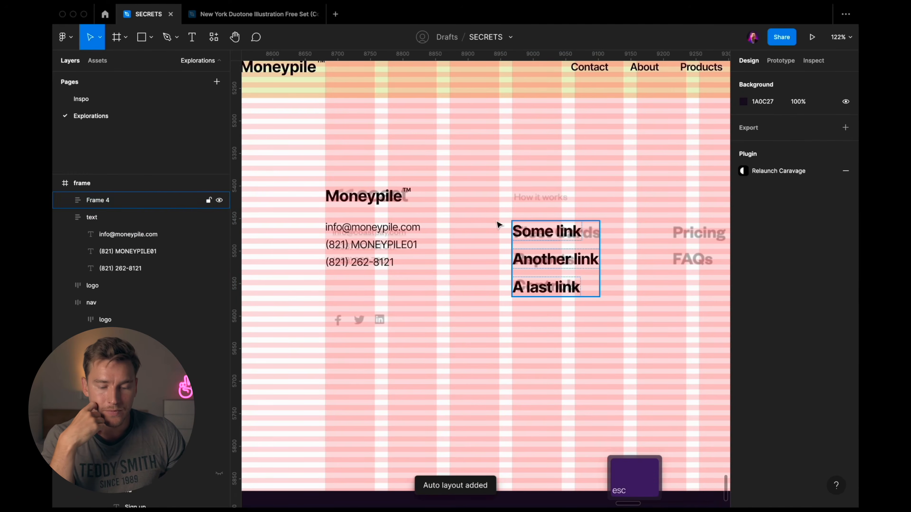
- Copy the hero navigation's Contact text into the footer above the links and reword it as "Category"
{"action": "scroll", "coordinate": [535, 247], "scroll_direction": "down", "scroll_amount": 6}
{"action": "scroll", "coordinate": [428, 172], "scroll_direction": "up", "scroll_amount": 10}
{"action": "scroll", "coordinate": [427, 170], "scroll_direction": "down", "scroll_amount": 2}
{"action": "scroll", "coordinate": [427, 170], "scroll_direction": "up", "scroll_amount": 2}
{"action": "left_click", "coordinate": [429, 199], "text": "super"}
{"action": "key", "text": "super+c"}
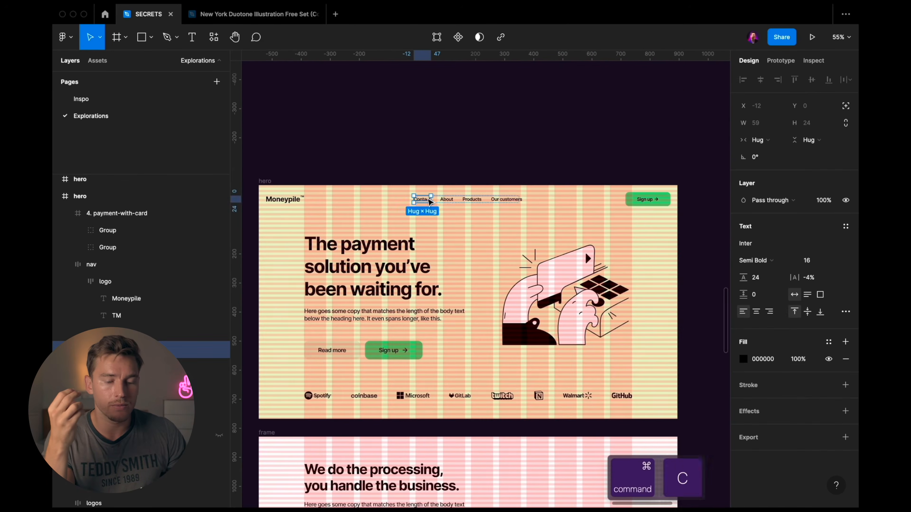
{"action": "scroll", "coordinate": [428, 199], "scroll_direction": "down", "scroll_amount": 20}
{"action": "scroll", "coordinate": [429, 202], "scroll_direction": "up", "scroll_amount": 1}
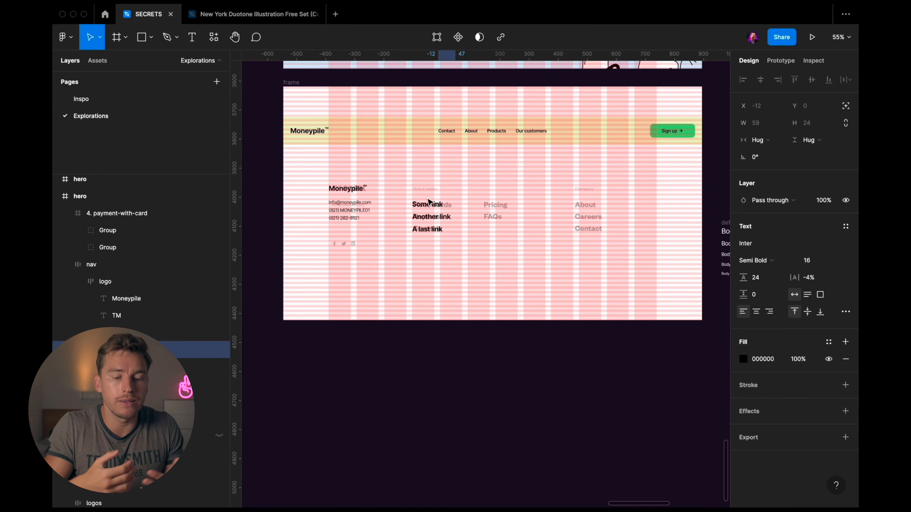
{"action": "scroll", "coordinate": [428, 201], "scroll_direction": "up", "scroll_amount": 6}
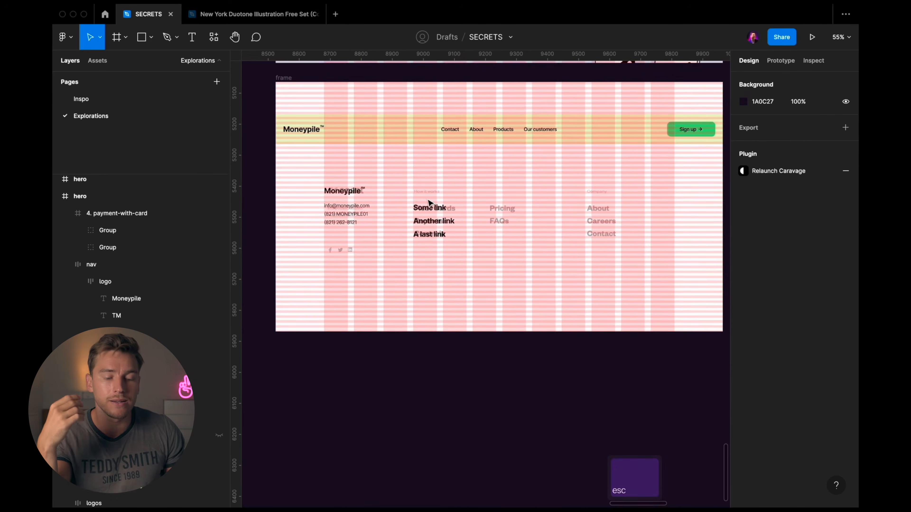
{"action": "key", "text": "super+v"}
{"action": "left_click_drag", "start_coordinate": [443, 209], "coordinate": [411, 166]}
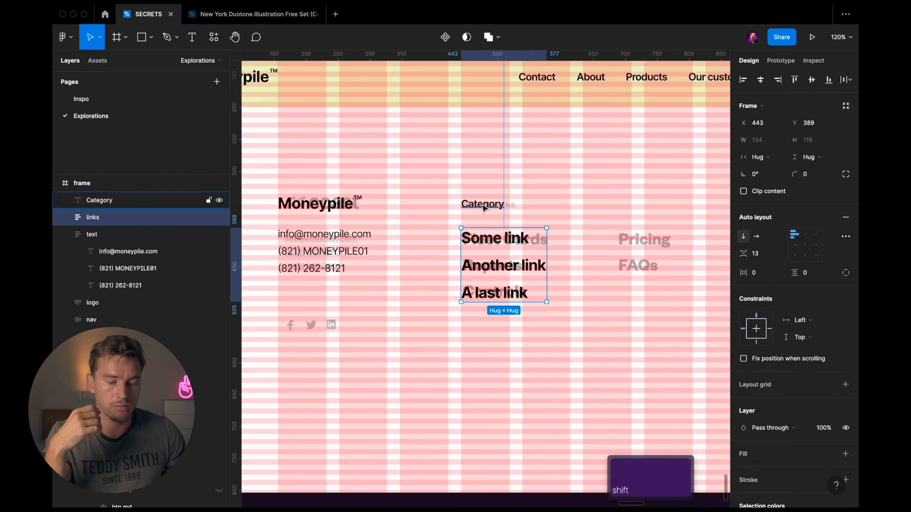
- Stack the Category label and the links in an auto layout named "category + links"
{"action": "left_click", "coordinate": [483, 208], "text": "shift"}
{"action": "key", "text": "shift+a"}
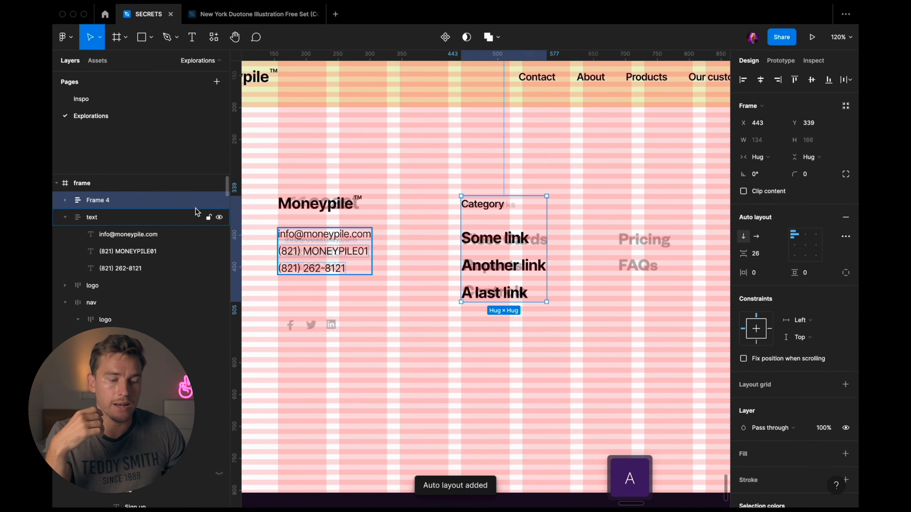
{"action": "double_click", "coordinate": [96, 201]}
{"action": "type", "text": "category + links"}
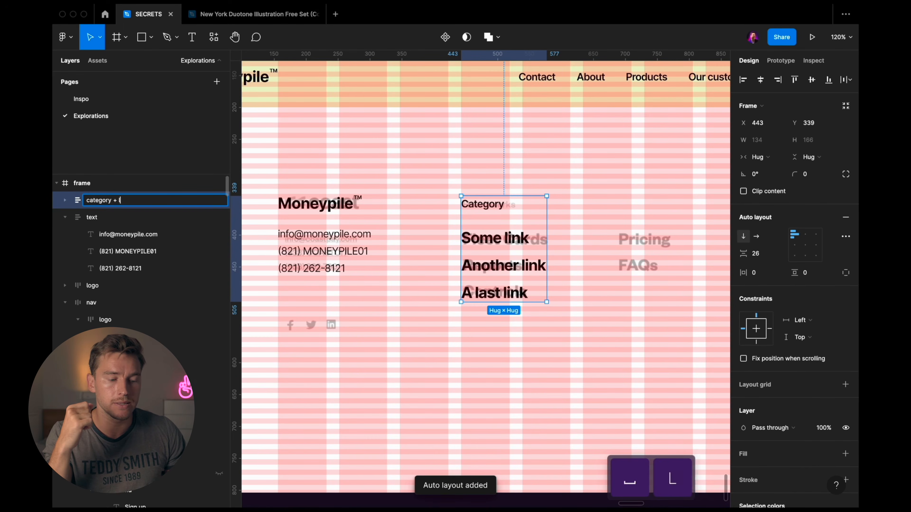
{"action": "key", "text": "Return"}
{"action": "key", "text": "Escape"}
- Add the Feather LinkedIn icon and line it up beside the Facebook and Instagram icons
{"action": "left_click", "coordinate": [471, 283]}
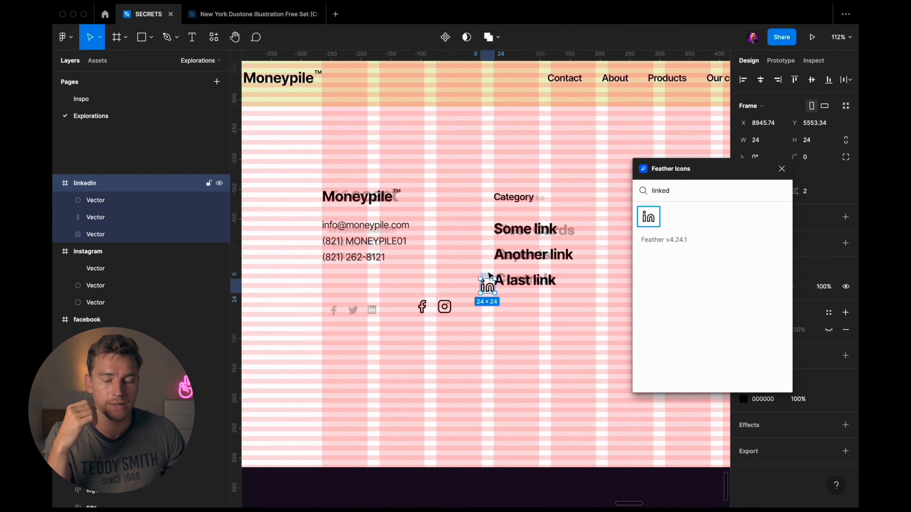
{"action": "left_click_drag", "start_coordinate": [484, 283], "coordinate": [473, 298]}
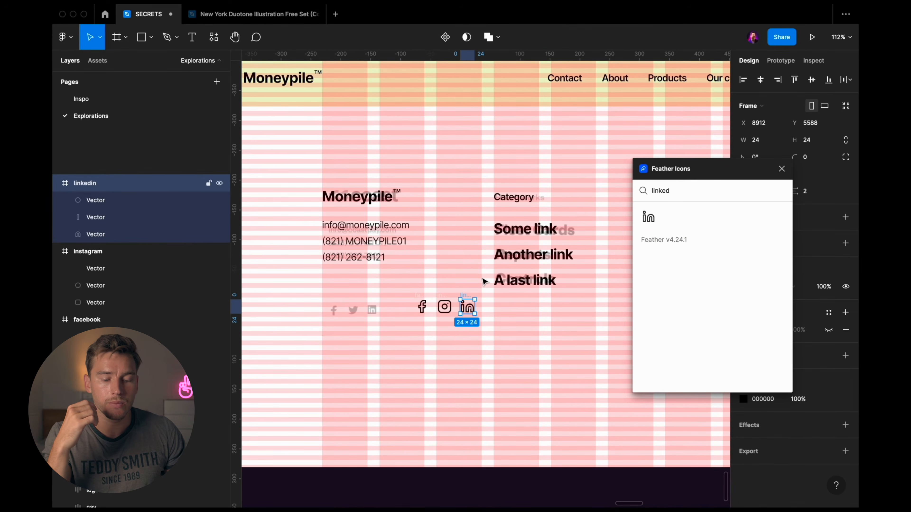
{"action": "left_click", "coordinate": [782, 169]}
- Put the three social icons in a horizontal auto layout named "icons" below the contact text
{"action": "left_click_drag", "start_coordinate": [490, 328], "coordinate": [330, 301]}
{"action": "key", "text": "shift+a"}
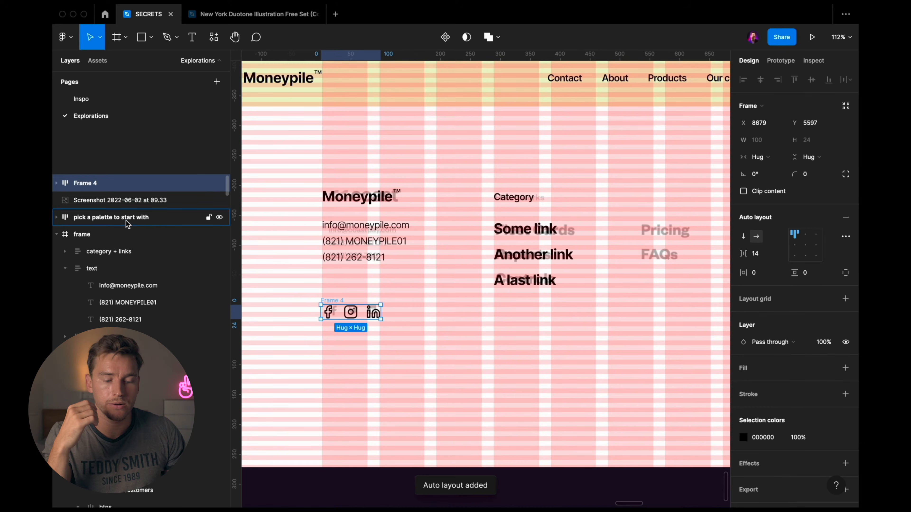
{"action": "double_click", "coordinate": [102, 183]}
{"action": "type", "text": "icons"}
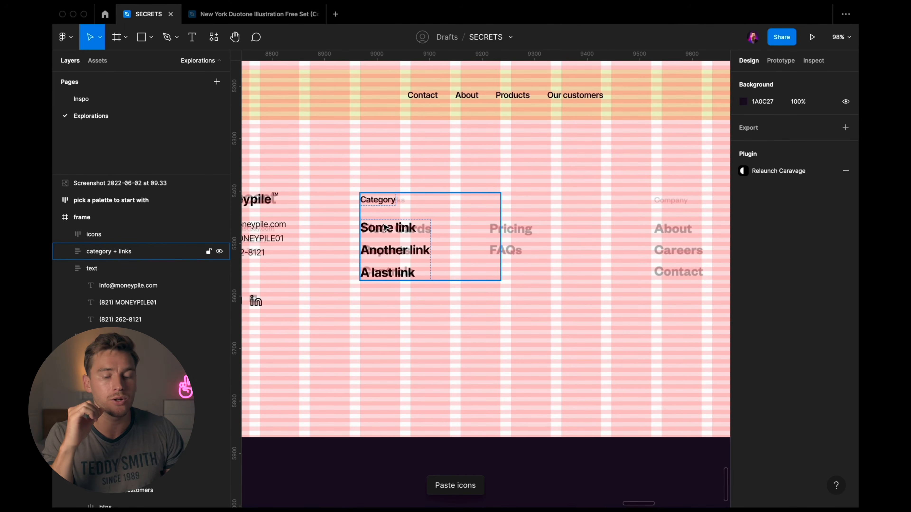
- Duplicate the category column twice across the grid, giving the second column two links and the third four
{"action": "left_click", "coordinate": [383, 227]}
{"action": "left_click_drag", "start_coordinate": [383, 228], "coordinate": [577, 228]}
{"action": "scroll", "coordinate": [528, 225], "scroll_direction": "down", "scroll_amount": 4}
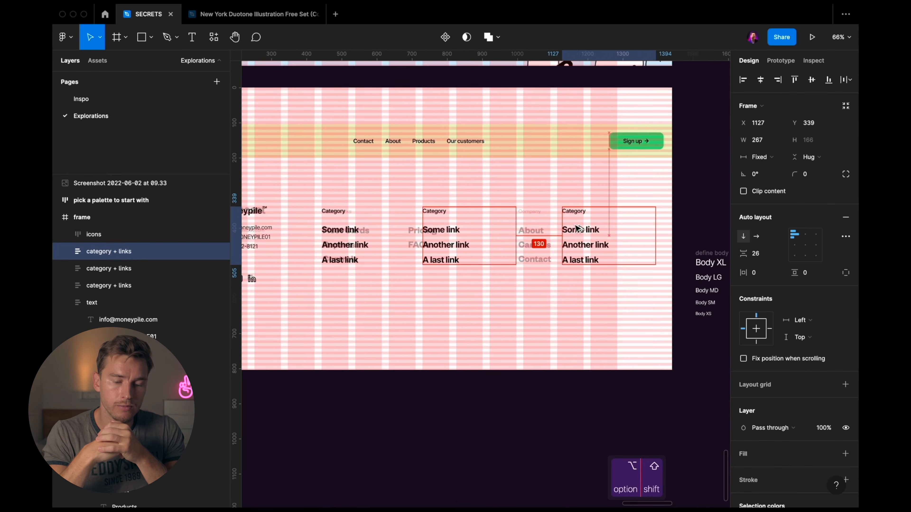
{"action": "key", "text": "Escape"}
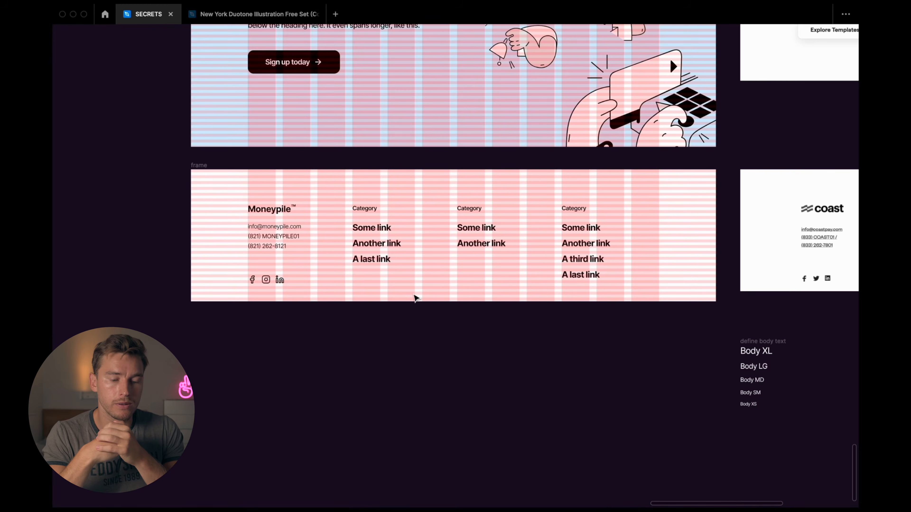
{"action": "key", "text": "shift+Down"}
{"action": "key", "text": "Up"}
{"action": "key", "text": "alt"}
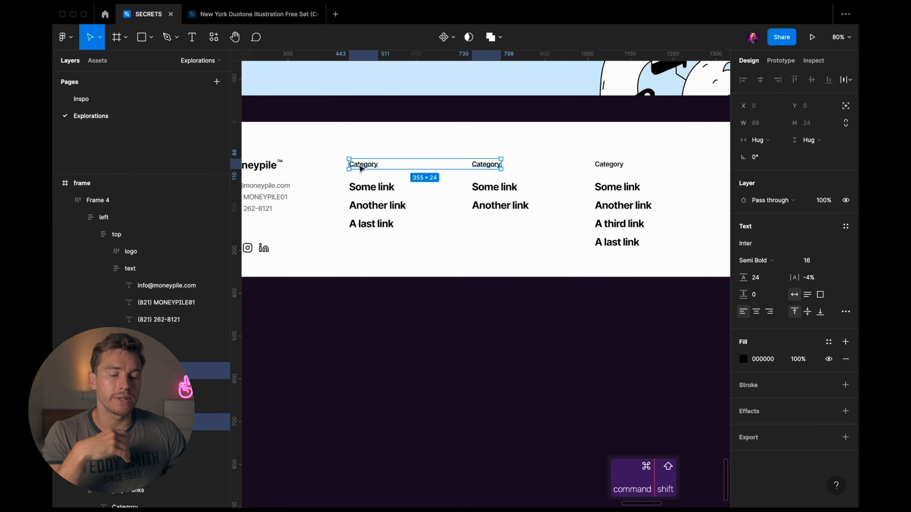
- Set all three Category labels in the footer to Bold with 50% opacity
{"action": "left_click", "coordinate": [614, 168], "text": "shift"}
{"action": "left_click", "coordinate": [754, 260]}
{"action": "left_click", "coordinate": [750, 271]}
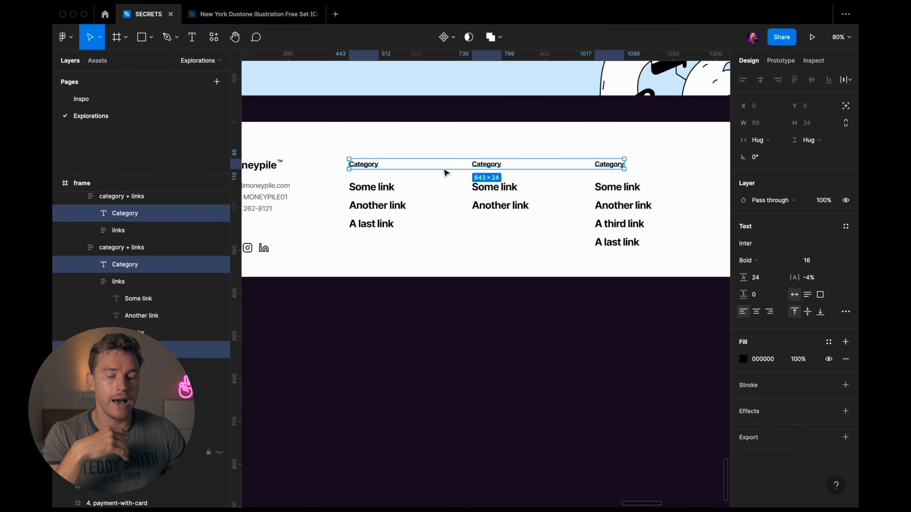
{"action": "scroll", "coordinate": [441, 171], "scroll_direction": "up", "scroll_amount": 1}
{"action": "scroll", "coordinate": [441, 170], "scroll_direction": "left", "scroll_amount": 2}
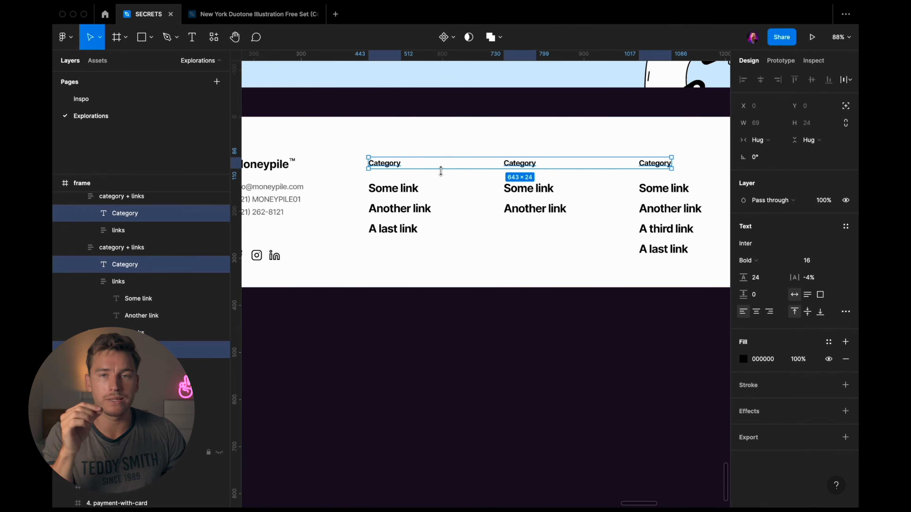
{"action": "scroll", "coordinate": [440, 171], "scroll_direction": "left", "scroll_amount": 1}
{"action": "scroll", "coordinate": [441, 171], "scroll_direction": "up", "scroll_amount": 1}
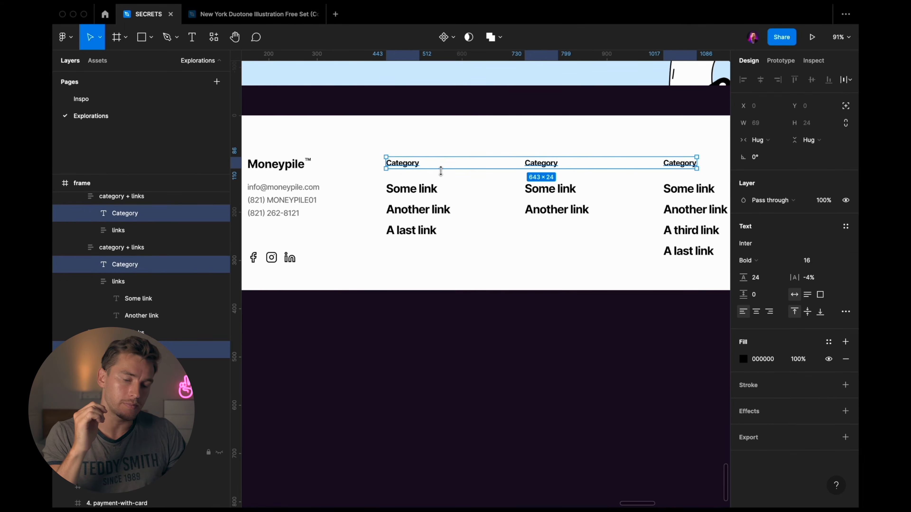
{"action": "key", "text": "5"}
{"action": "key", "text": "Escape"}
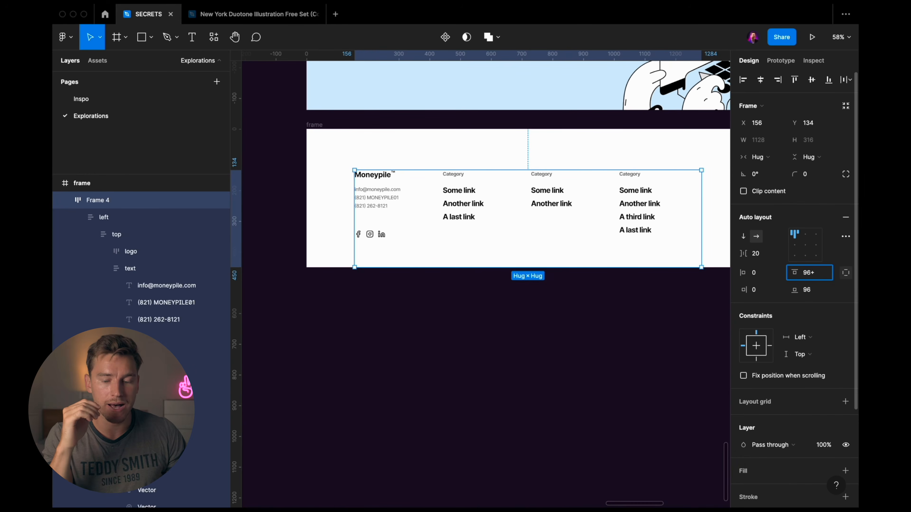
- Increase the footer auto layout's top padding by 48 to 144 and give it a white FFFFFF fill
{"action": "type", "text": "48"}
{"action": "key", "text": "Return"}
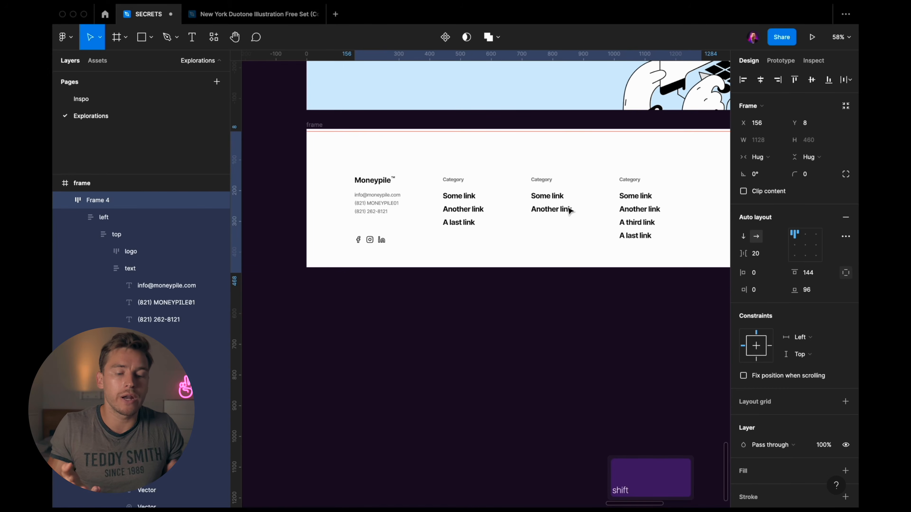
{"action": "key", "text": "Escape"}
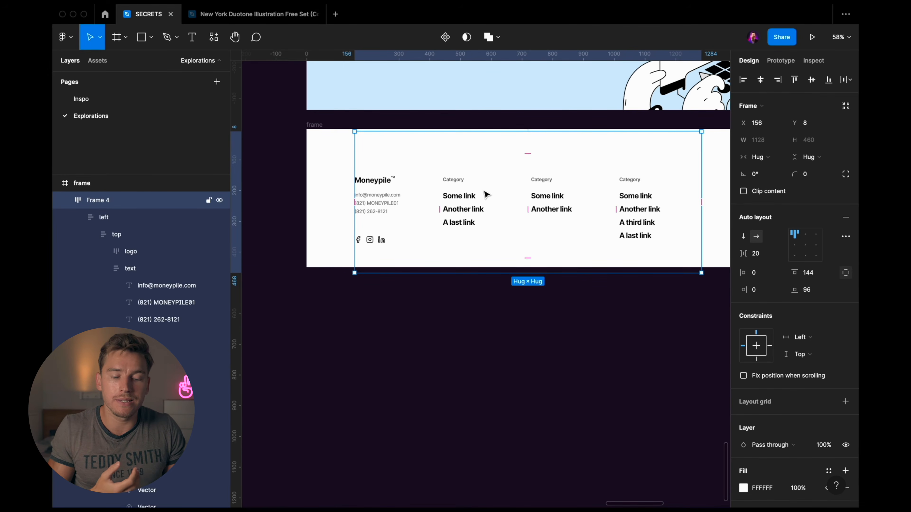
- Move the footer auto layout out of the white frame onto the canvas directly below it
{"action": "left_click_drag", "start_coordinate": [486, 193], "coordinate": [487, 351]}
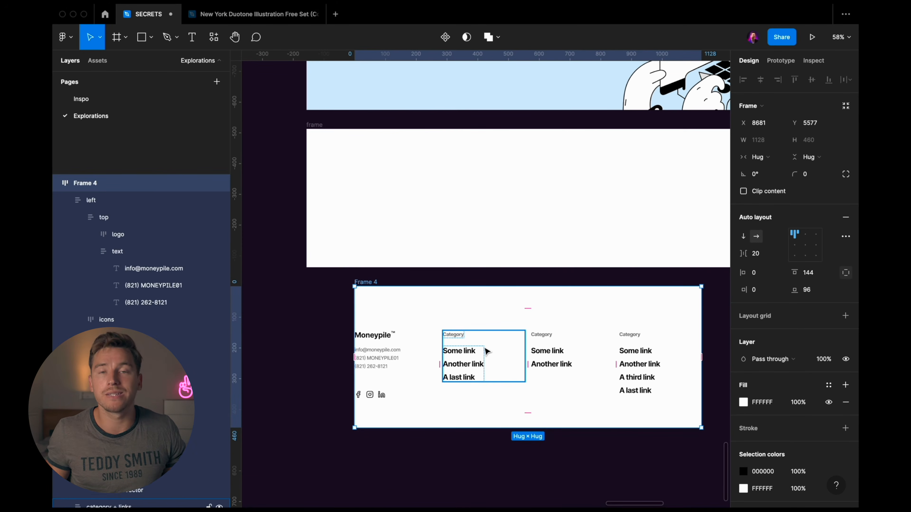
{"action": "scroll", "coordinate": [486, 351], "scroll_direction": "down", "scroll_amount": 3}
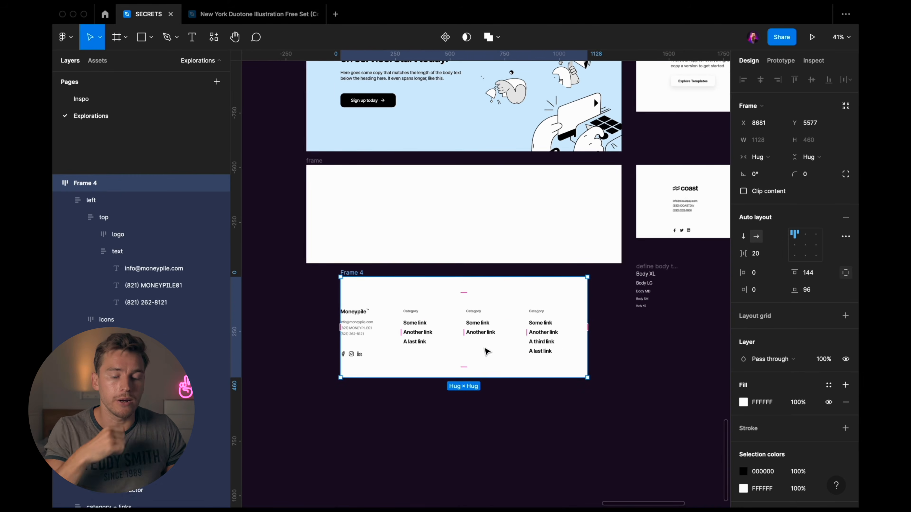
{"action": "scroll", "coordinate": [855, 277], "scroll_direction": "down", "scroll_amount": 1}
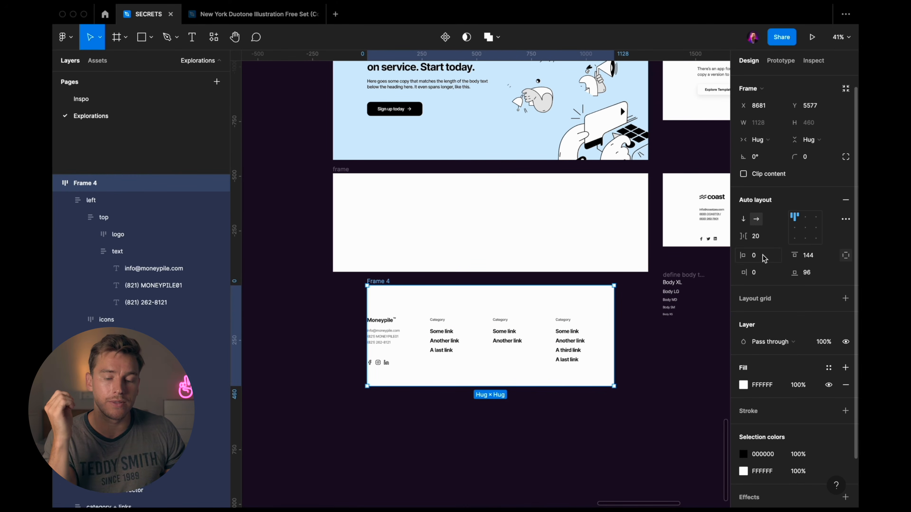
{"action": "key", "text": "Escape"}
{"action": "left_click", "coordinate": [385, 294]}
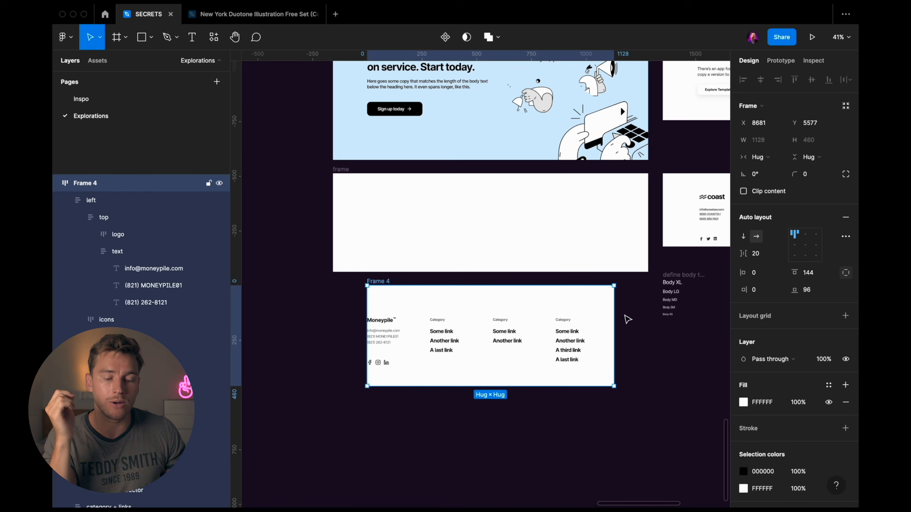
- Widen the footer auto layout to 1440 and align its columns to the top center
{"action": "left_click_drag", "start_coordinate": [612, 310], "coordinate": [649, 311]}
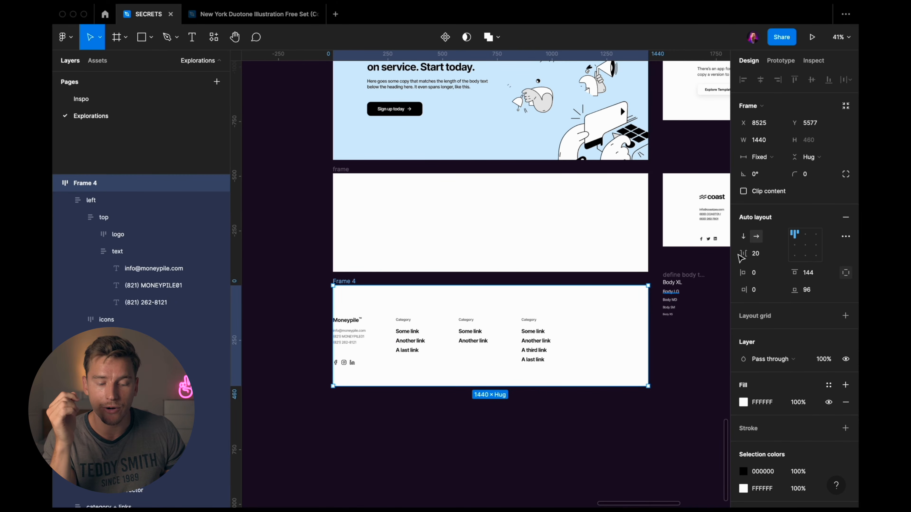
{"action": "left_click", "coordinate": [801, 251]}
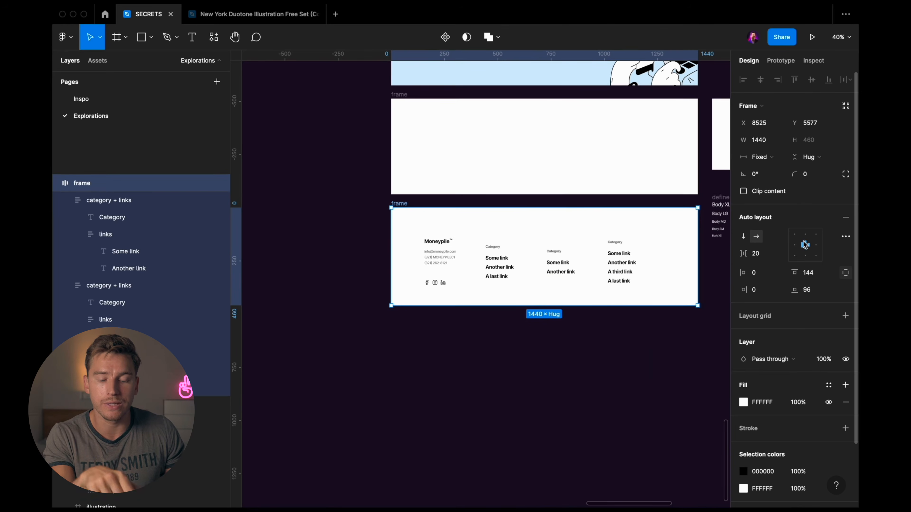
{"action": "scroll", "coordinate": [573, 297], "scroll_direction": "up", "scroll_amount": 5}
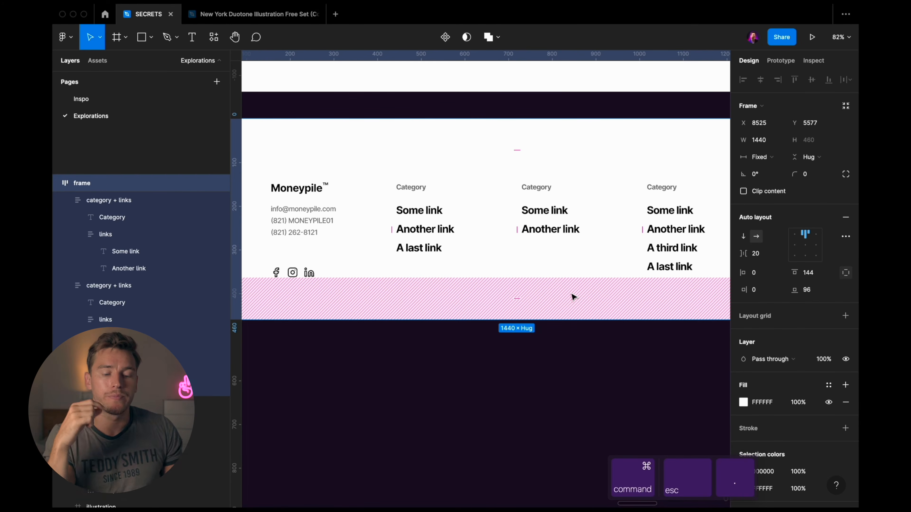
{"action": "key", "text": "Escape"}
{"action": "key", "text": "ctrl+period"}
{"action": "scroll", "coordinate": [571, 299], "scroll_direction": "up", "scroll_amount": 5}
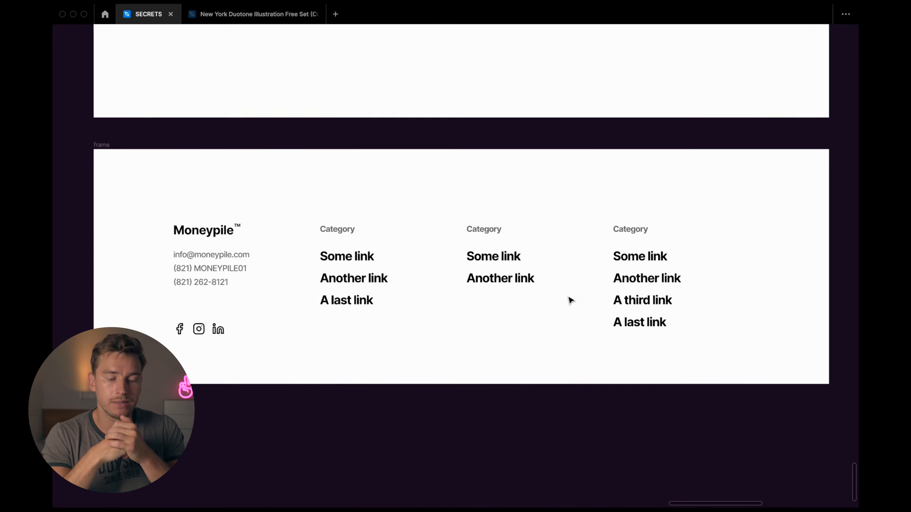
- Set the stacked landing page's auto layout spacing to 0 and rename the frame desktop
{"action": "scroll", "coordinate": [572, 301], "scroll_direction": "down", "scroll_amount": 3}
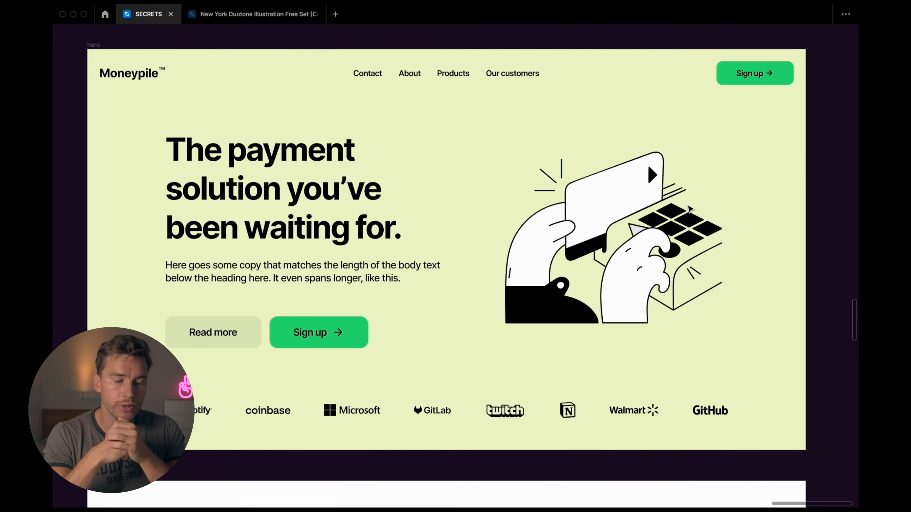
{"action": "scroll", "coordinate": [690, 209], "scroll_direction": "down", "scroll_amount": 15}
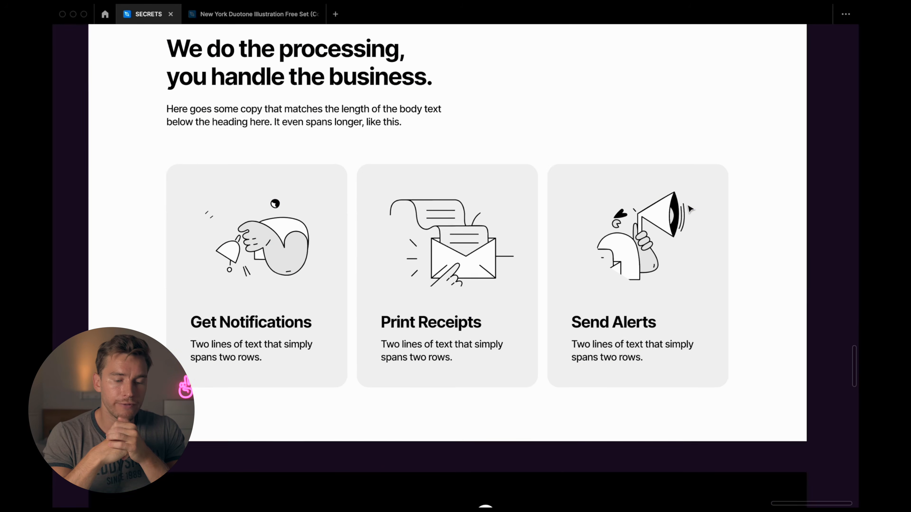
{"action": "scroll", "coordinate": [690, 209], "scroll_direction": "down", "scroll_amount": 5}
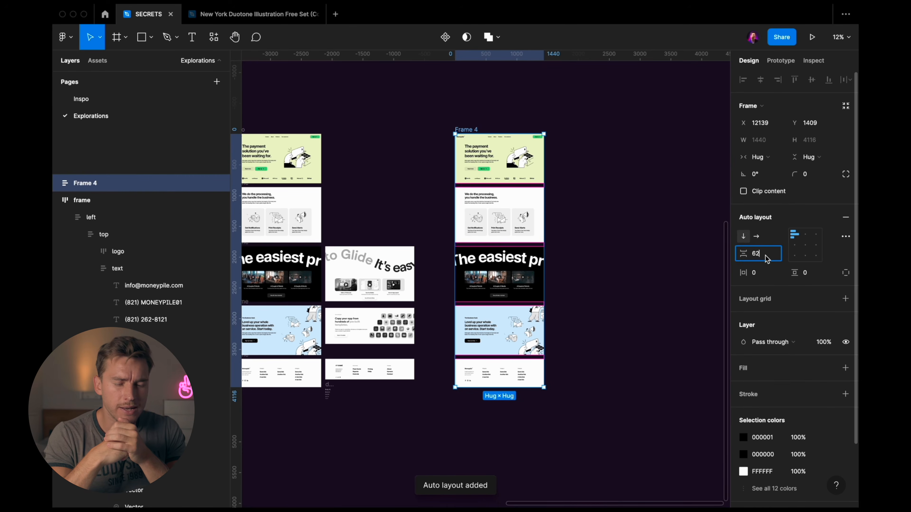
{"action": "key", "text": "BackSpace"}
{"action": "key", "text": "BackSpace"}
{"action": "type", "text": "0"}
{"action": "key", "text": "Return"}
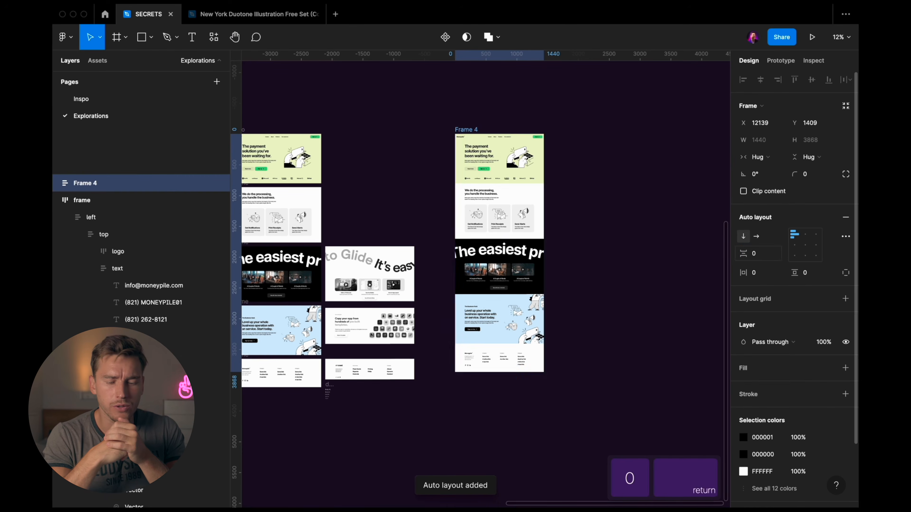
{"action": "scroll", "coordinate": [492, 157], "scroll_direction": "up", "scroll_amount": 3}
{"action": "double_click", "coordinate": [452, 121]}
{"action": "type", "text": "desktop"}
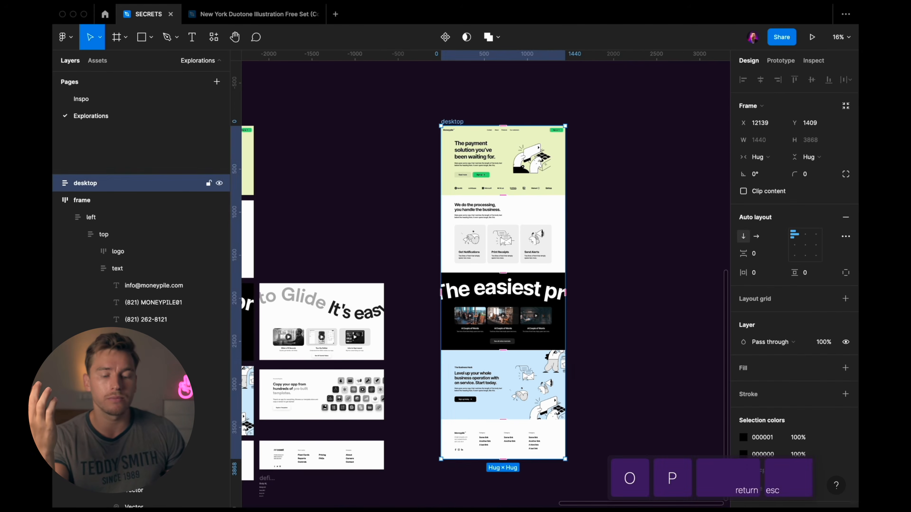
{"action": "key", "text": "super+alt+Return"}
- Show the layout grids and wrap the three video cards in a horizontal auto layout named cards
{"action": "scroll", "coordinate": [519, 117], "scroll_direction": "down", "scroll_amount": 10}
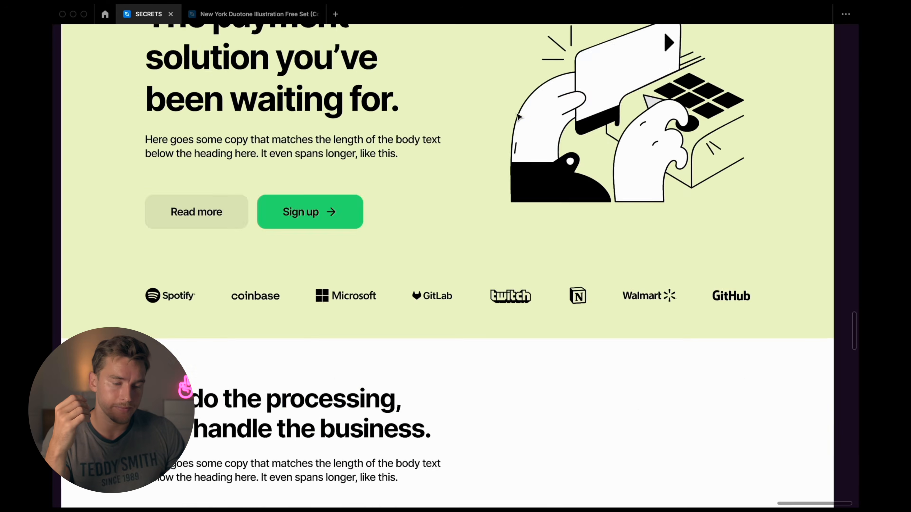
{"action": "scroll", "coordinate": [519, 116], "scroll_direction": "down", "scroll_amount": 15}
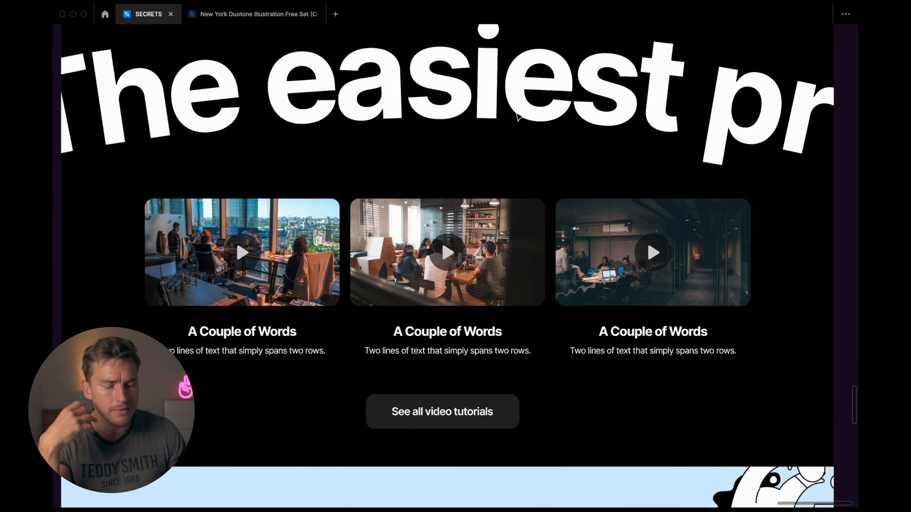
{"action": "scroll", "coordinate": [519, 117], "scroll_direction": "down", "scroll_amount": 8}
{"action": "key", "text": "super+z"}
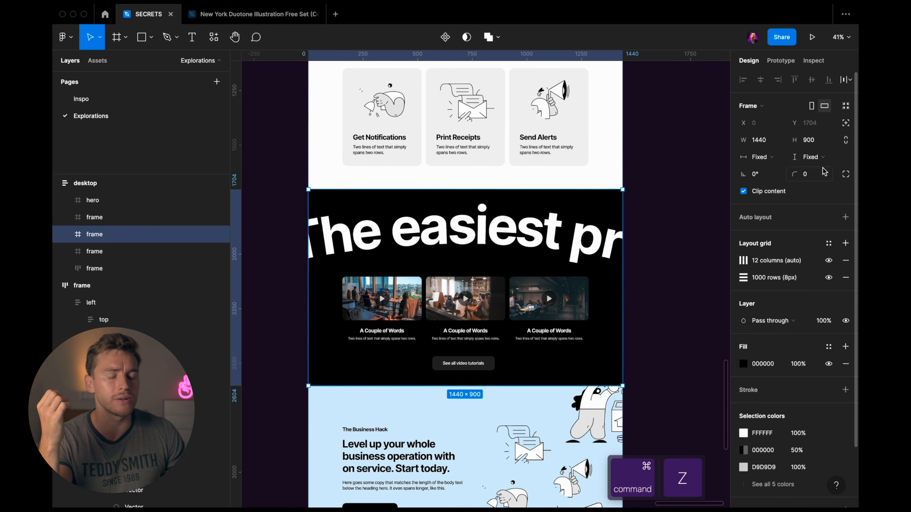
{"action": "key", "text": "ctrl+g"}
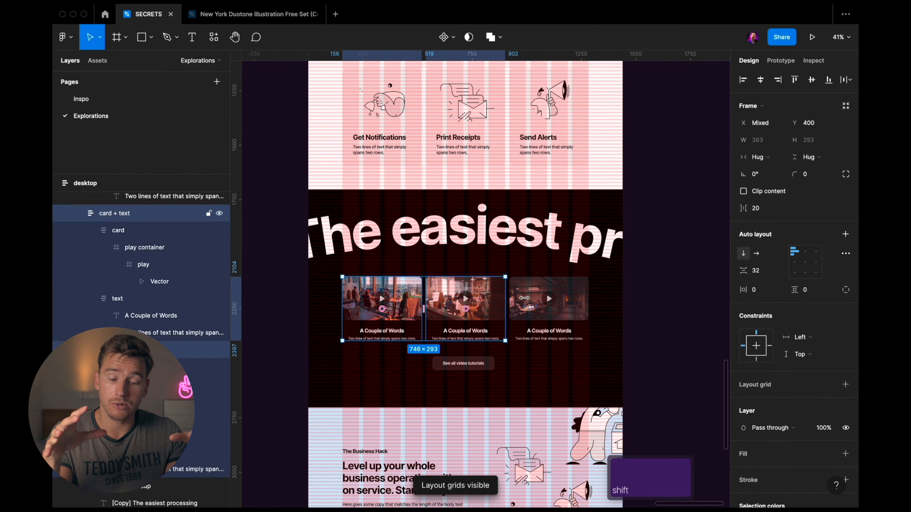
{"action": "key", "text": "shift+a"}
{"action": "scroll", "coordinate": [537, 311], "scroll_direction": "up", "scroll_amount": 3}
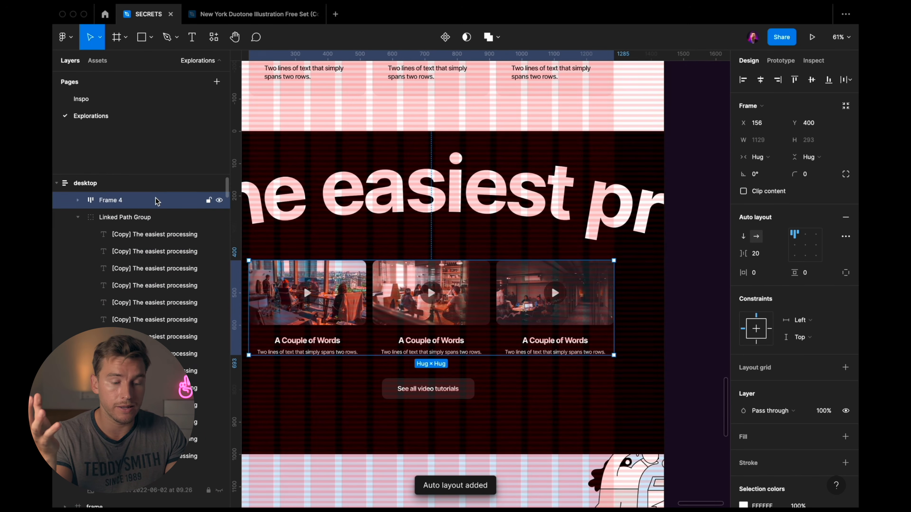
{"action": "double_click", "coordinate": [110, 200]}
{"action": "type", "text": "cards"}
{"action": "key", "text": "Return"}
{"action": "key", "text": "Escape"}
- Color the letters "The eas" of the curved heading in the black video section green
{"action": "scroll", "coordinate": [375, 333], "scroll_direction": "down", "scroll_amount": 5}
{"action": "scroll", "coordinate": [445, 191], "scroll_direction": "up", "scroll_amount": 4}
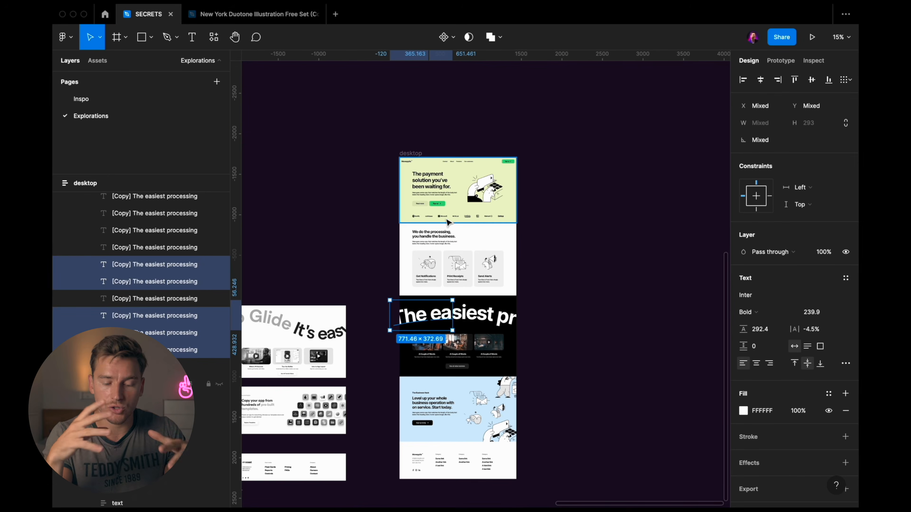
{"action": "scroll", "coordinate": [446, 190], "scroll_direction": "down", "scroll_amount": 3}
{"action": "scroll", "coordinate": [444, 311], "scroll_direction": "up", "scroll_amount": 3}
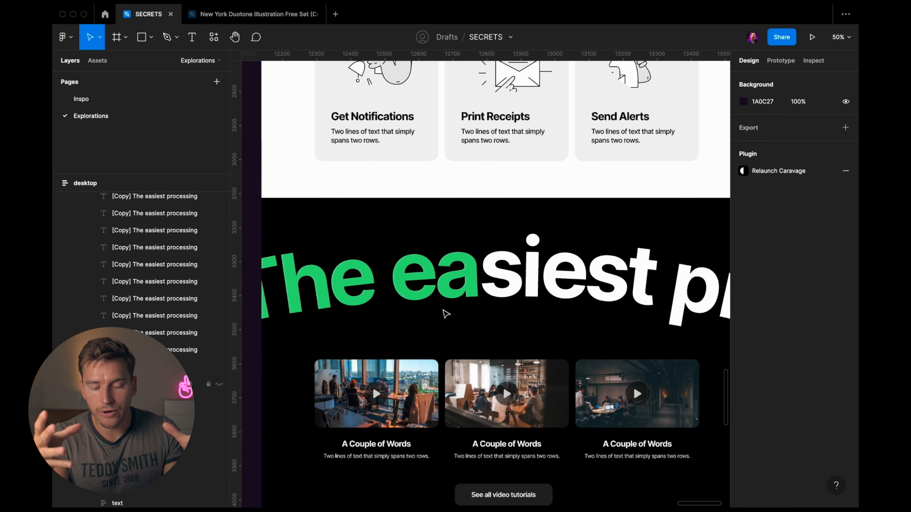
{"action": "left_click", "coordinate": [494, 302]}
{"action": "scroll", "coordinate": [495, 298], "scroll_direction": "down", "scroll_amount": 3}
{"action": "scroll", "coordinate": [495, 294], "scroll_direction": "up", "scroll_amount": 2}
{"action": "key", "text": "Escape"}
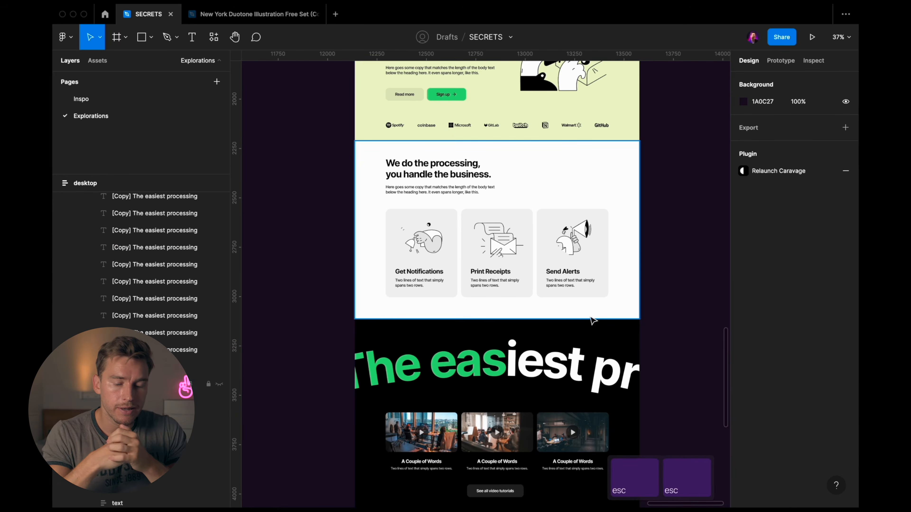
- Fill the megaphone in the Send Alerts card with green sampled from the hero's Sign up button
{"action": "scroll", "coordinate": [592, 319], "scroll_direction": "up", "scroll_amount": 4}
{"action": "key", "text": "super+backslash"}
{"action": "scroll", "coordinate": [581, 336], "scroll_direction": "up", "scroll_amount": 2}
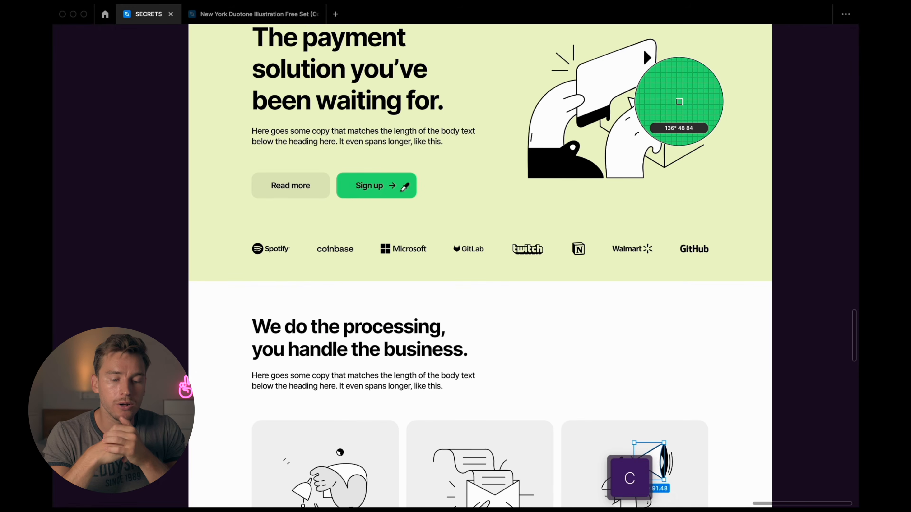
{"action": "left_click", "coordinate": [401, 191]}
{"action": "key", "text": "Escape"}
{"action": "scroll", "coordinate": [602, 286], "scroll_direction": "down", "scroll_amount": 5}
{"action": "scroll", "coordinate": [601, 286], "scroll_direction": "up", "scroll_amount": 5}
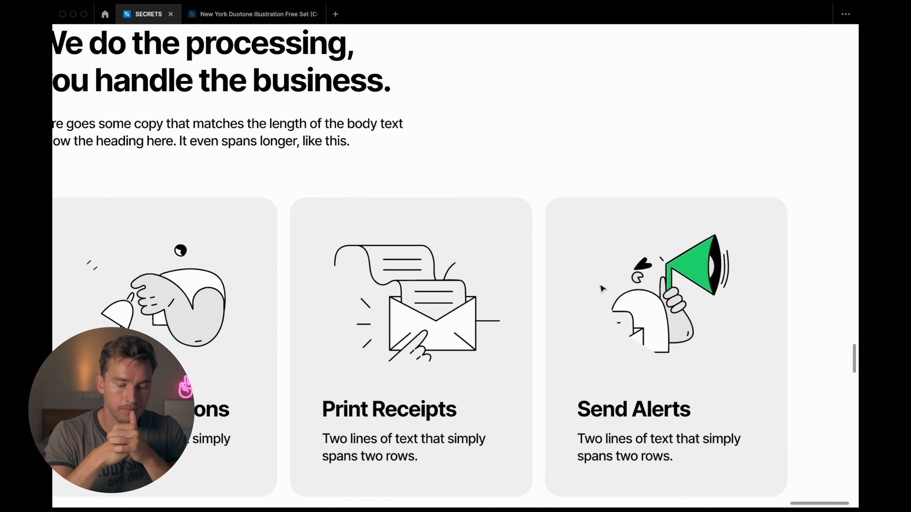
- Fill the envelope in the Print Receipts card with the Sign up button's green
{"action": "scroll", "coordinate": [601, 288], "scroll_direction": "down", "scroll_amount": 1}
{"action": "left_click", "coordinate": [463, 319], "text": "super"}
{"action": "scroll", "coordinate": [464, 319], "scroll_direction": "down", "scroll_amount": 5}
{"action": "scroll", "coordinate": [439, 212], "scroll_direction": "up", "scroll_amount": 1}
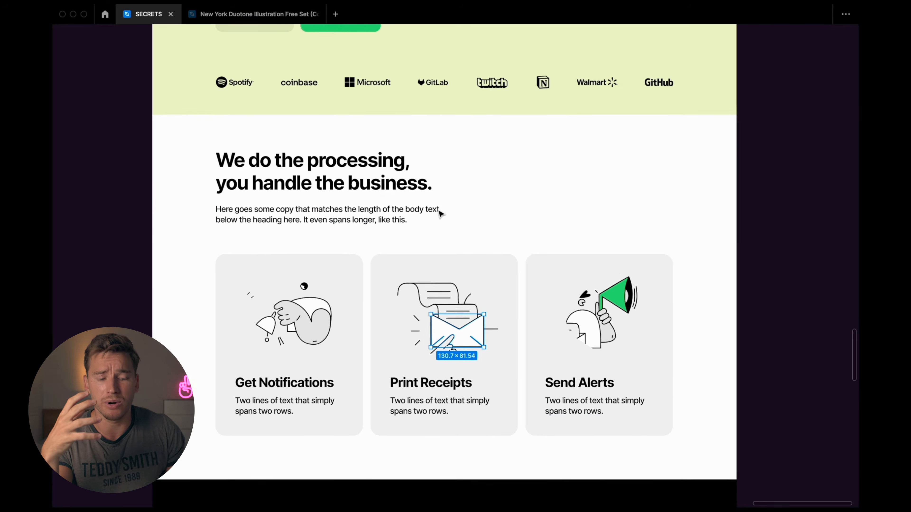
{"action": "key", "text": "ctrl"}
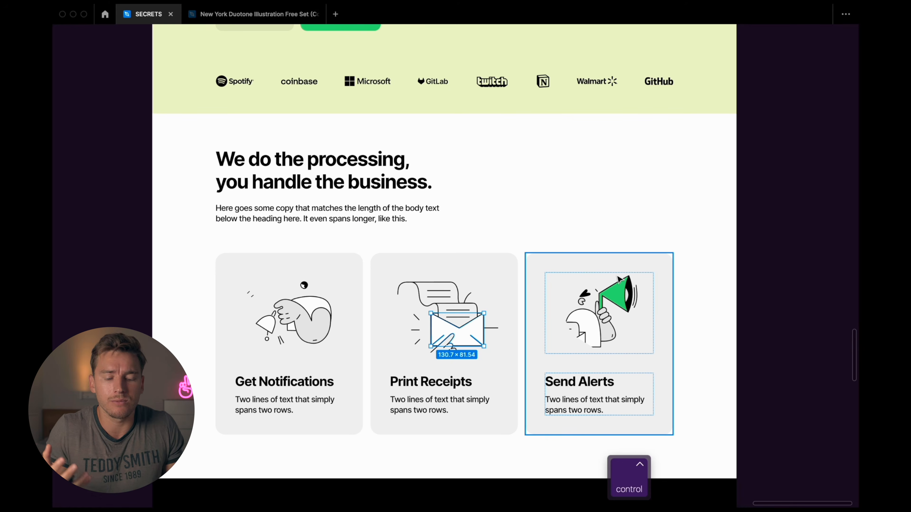
{"action": "scroll", "coordinate": [407, 333], "scroll_direction": "up", "scroll_amount": 3}
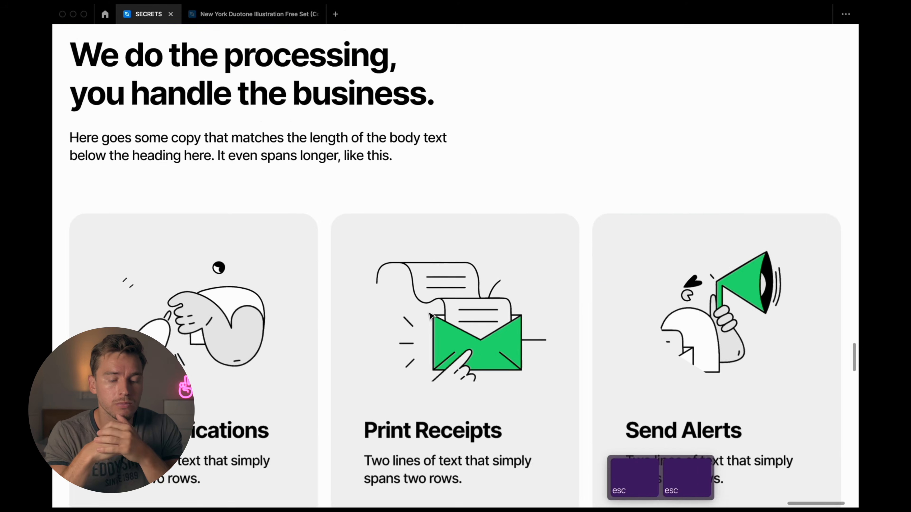
- Paste the plant vectors into the processing section, place them above the Send Alerts card at X 963, and send them to the back
{"action": "key", "text": "ctrl+v"}
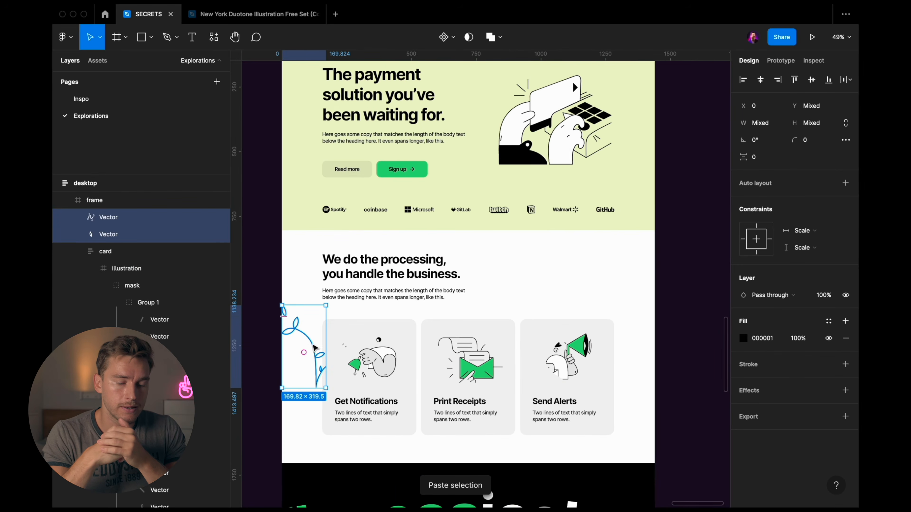
{"action": "left_click_drag", "start_coordinate": [314, 348], "coordinate": [554, 295]}
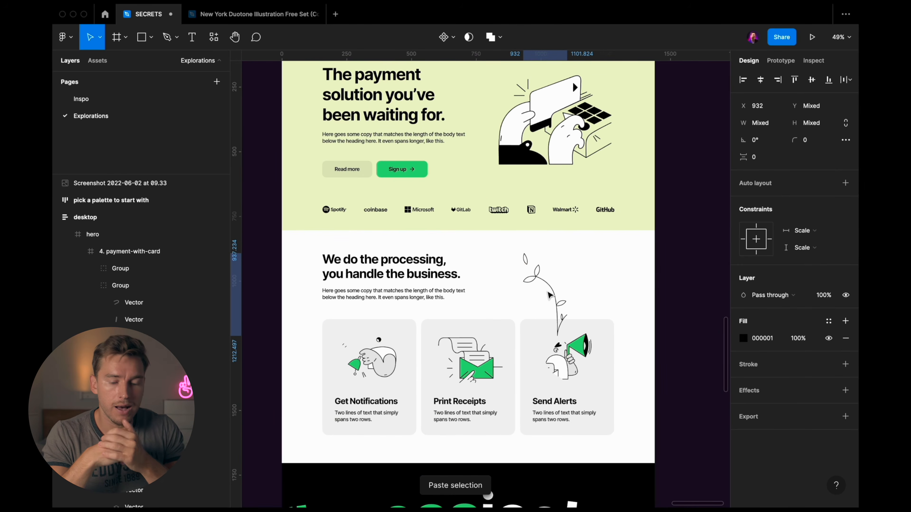
{"action": "scroll", "coordinate": [554, 294], "scroll_direction": "up", "scroll_amount": 2}
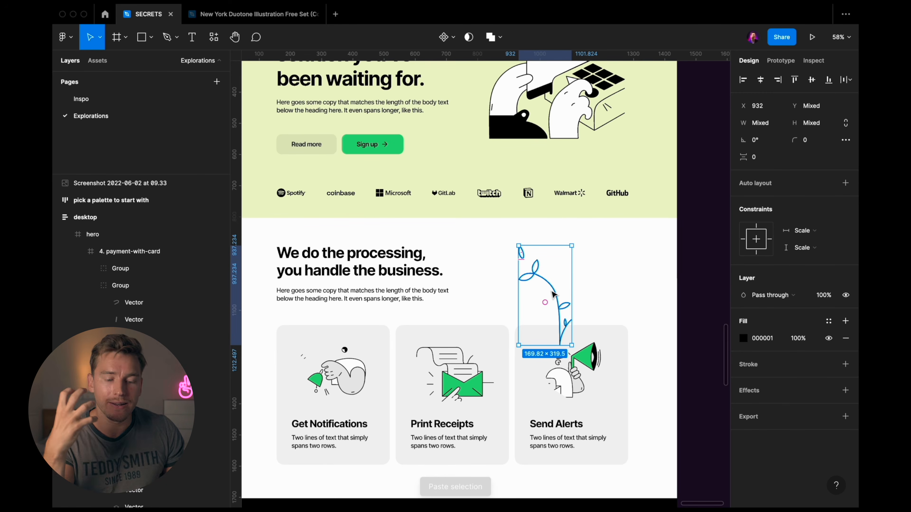
{"action": "left_click_drag", "start_coordinate": [553, 295], "coordinate": [562, 295]}
{"action": "right_click", "coordinate": [561, 295]}
{"action": "left_click", "coordinate": [588, 290]}
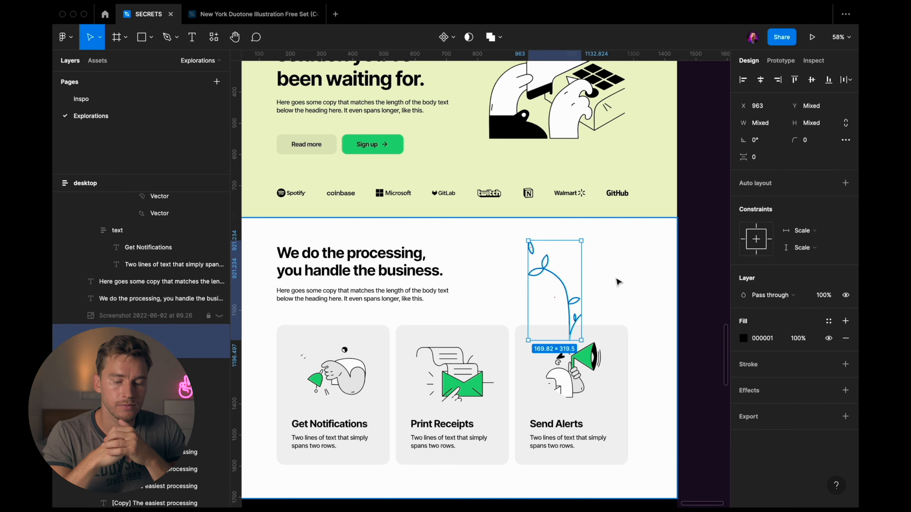
{"action": "key", "text": "Escape"}
{"action": "scroll", "coordinate": [619, 272], "scroll_direction": "up", "scroll_amount": 2}
{"action": "left_click", "coordinate": [619, 272]}
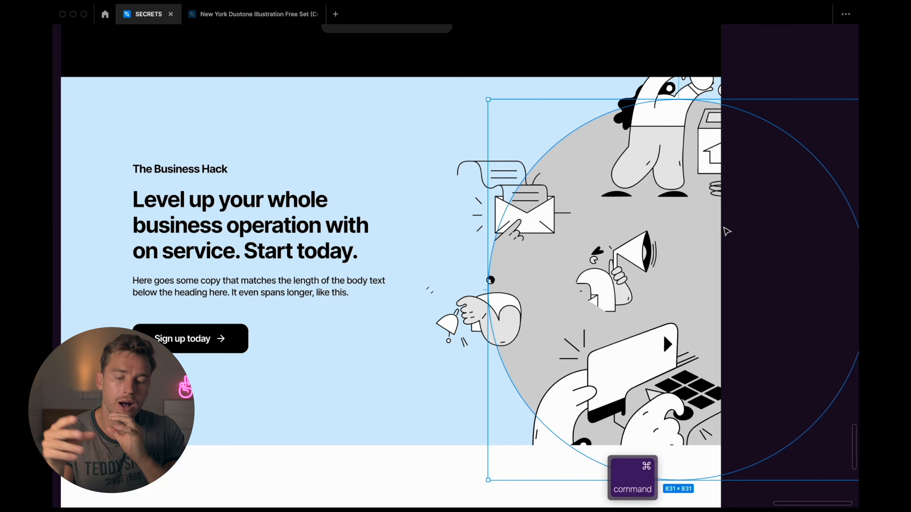
- Set the inside stroke of the 831 × 831 circle behind the sign-up illustrations to 2
{"action": "scroll", "coordinate": [671, 273], "scroll_direction": "down", "scroll_amount": 3}
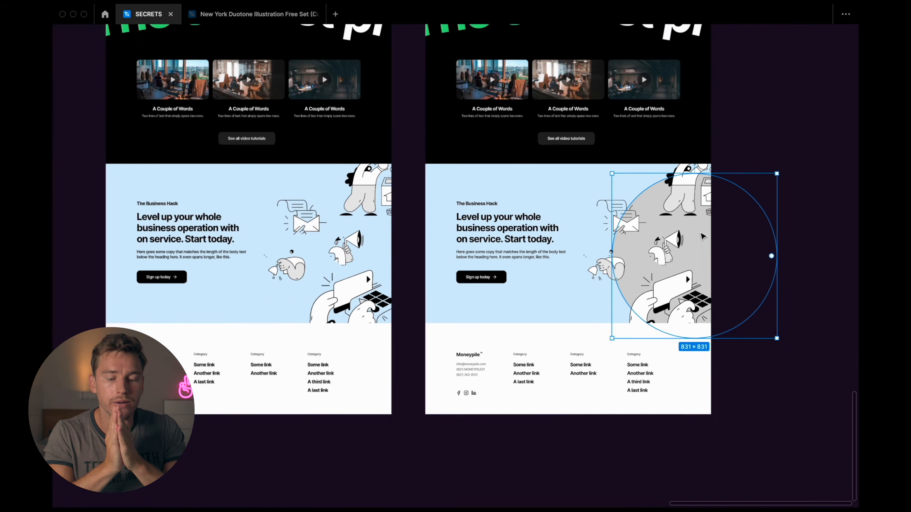
{"action": "scroll", "coordinate": [702, 236], "scroll_direction": "up", "scroll_amount": 3}
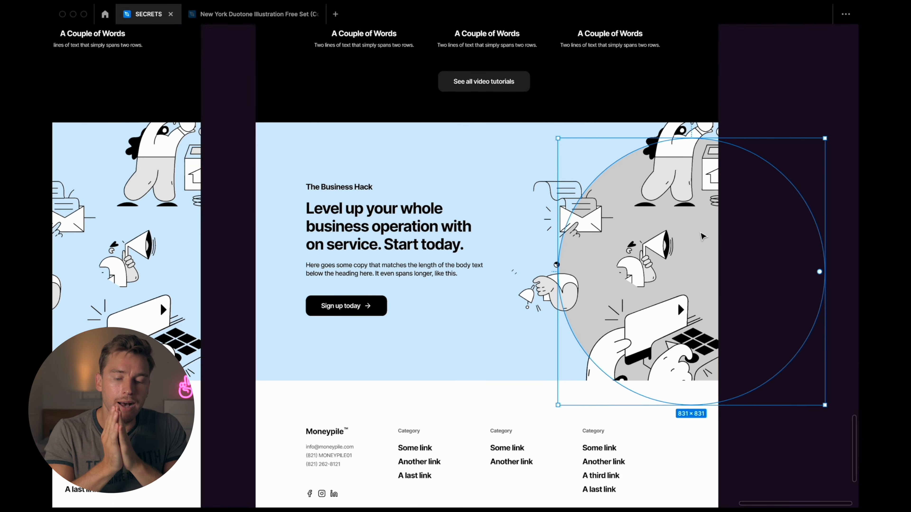
{"action": "scroll", "coordinate": [702, 236], "scroll_direction": "down", "scroll_amount": 3}
{"action": "scroll", "coordinate": [702, 236], "scroll_direction": "up", "scroll_amount": 1}
{"action": "scroll", "coordinate": [702, 236], "scroll_direction": "up", "scroll_amount": 2}
{"action": "scroll", "coordinate": [702, 236], "scroll_direction": "down", "scroll_amount": 1}
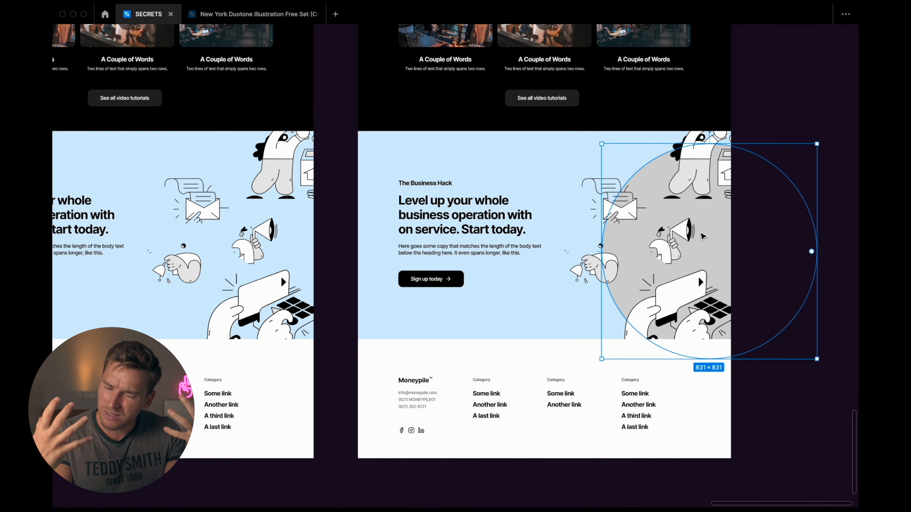
{"action": "key", "text": "ctrl+backslash"}
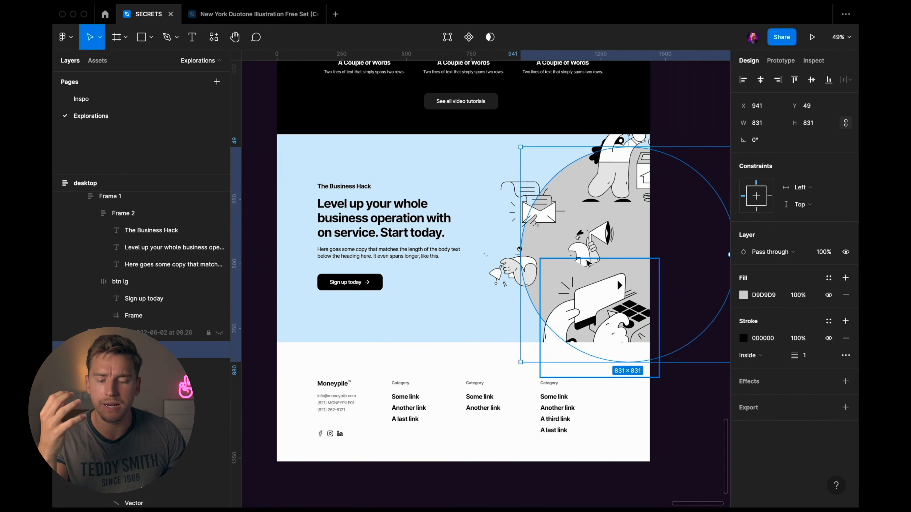
{"action": "scroll", "coordinate": [671, 273], "scroll_direction": "up", "scroll_amount": 5}
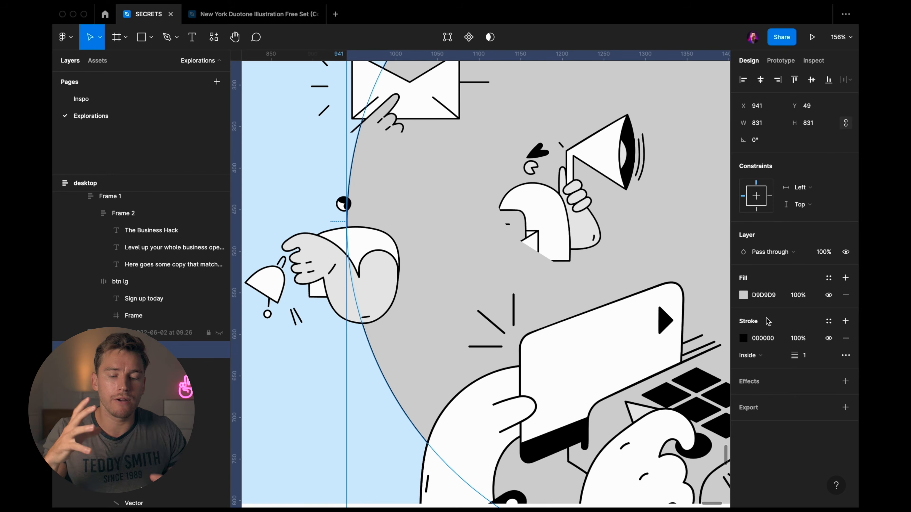
{"action": "key", "text": "Up"}
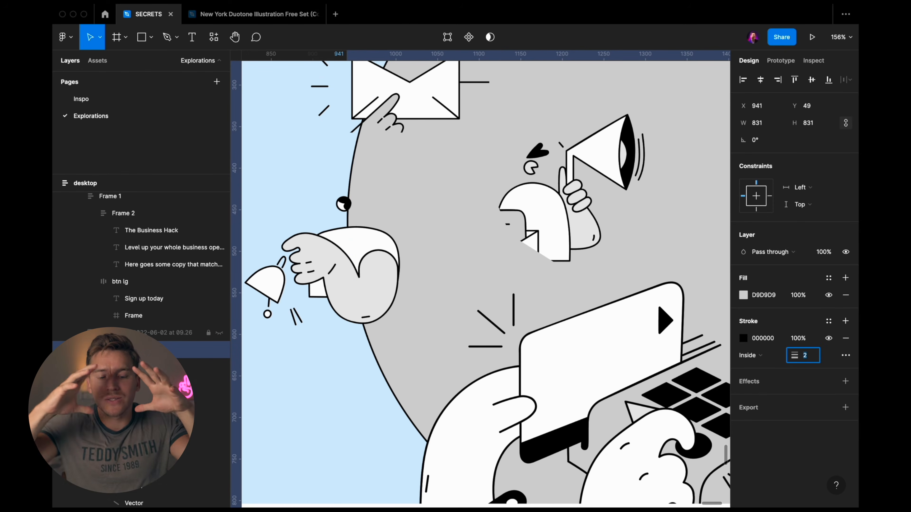
{"action": "scroll", "coordinate": [659, 284], "scroll_direction": "down", "scroll_amount": 5}
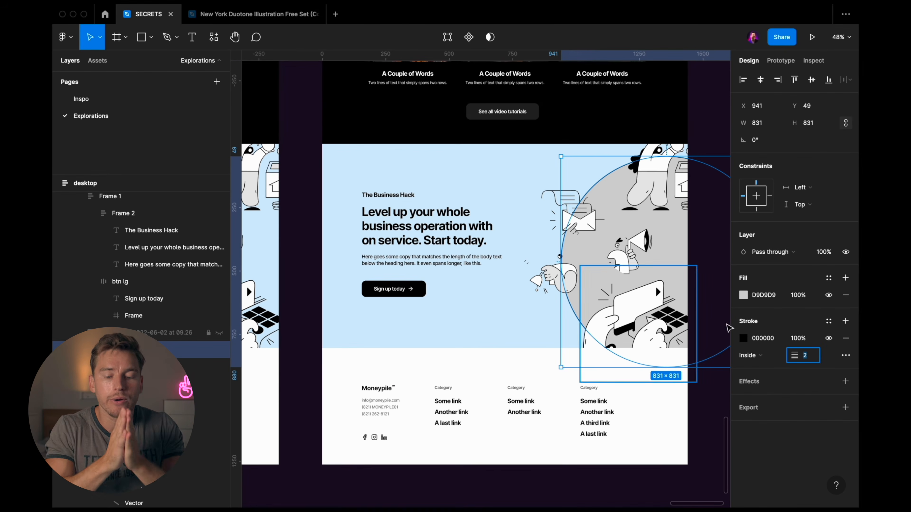
- Change the fill of the circle behind the sign-up illustrations to white using a sampled color
{"action": "left_click", "coordinate": [743, 295]}
{"action": "key", "text": "i"}
{"action": "left_click", "coordinate": [671, 92]}
{"action": "key", "text": "Escape"}
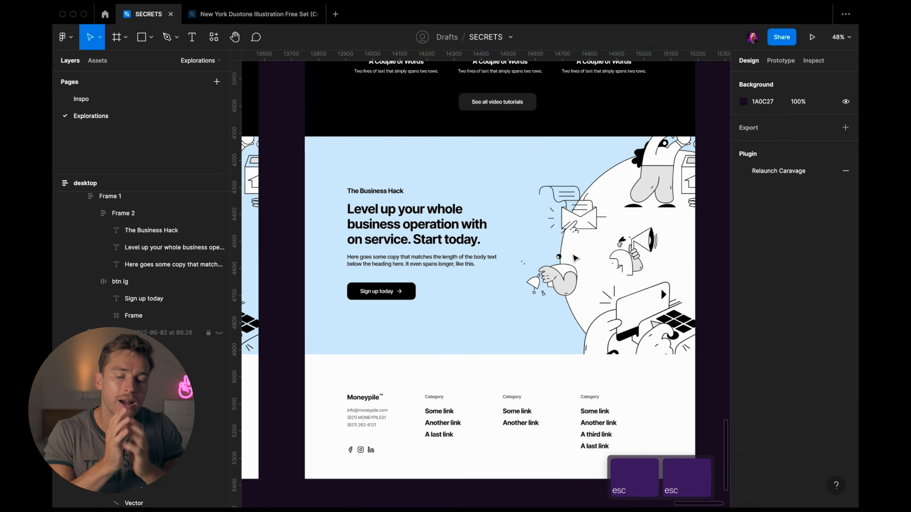
- Examine the video tutorials section, including its curved heading and three photo thumbnails, and its transition into the sign-up section
{"action": "key", "text": "ctrl+backslash"}
{"action": "scroll", "coordinate": [575, 259], "scroll_direction": "up", "scroll_amount": 3}
{"action": "scroll", "coordinate": [575, 258], "scroll_direction": "down", "scroll_amount": 3}
{"action": "scroll", "coordinate": [564, 321], "scroll_direction": "up", "scroll_amount": 5}
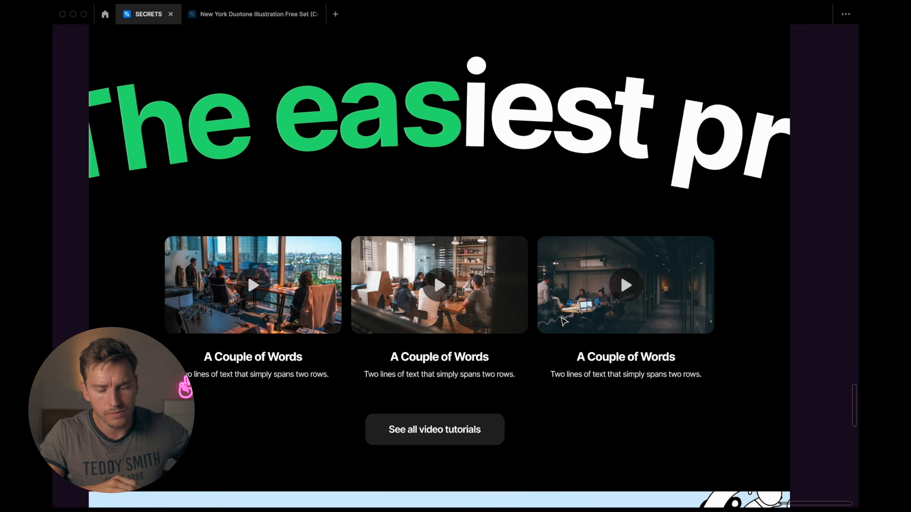
{"action": "scroll", "coordinate": [564, 321], "scroll_direction": "down", "scroll_amount": 2}
{"action": "scroll", "coordinate": [564, 321], "scroll_direction": "down", "scroll_amount": 3}
{"action": "scroll", "coordinate": [564, 321], "scroll_direction": "up", "scroll_amount": 5}
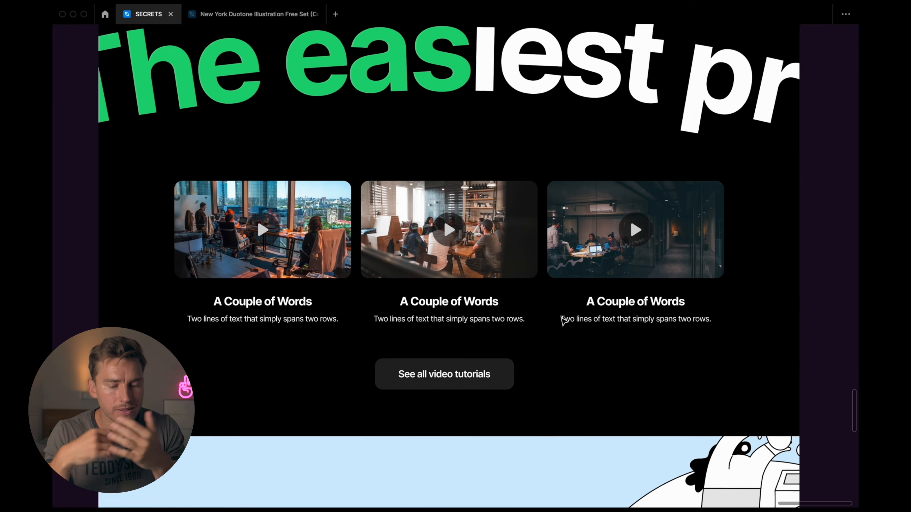
{"action": "scroll", "coordinate": [564, 322], "scroll_direction": "down", "scroll_amount": 1}
{"action": "scroll", "coordinate": [564, 322], "scroll_direction": "down", "scroll_amount": 2}
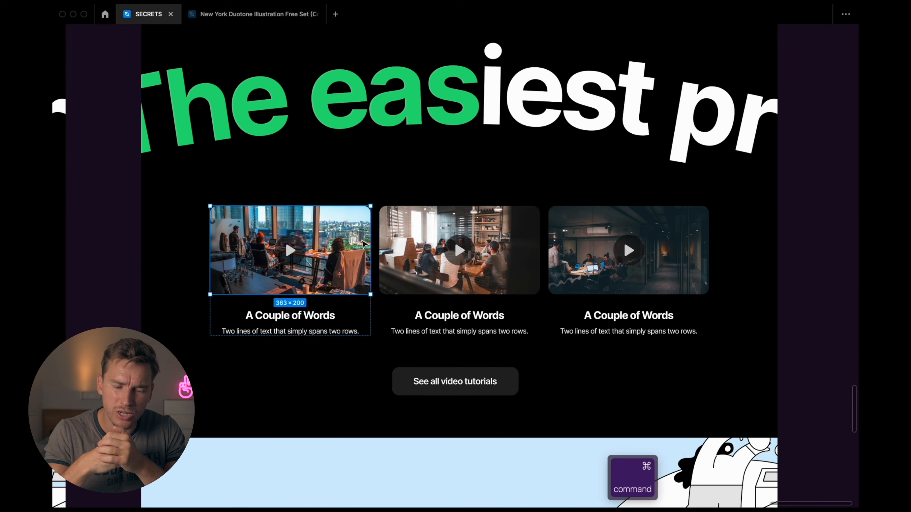
- Replace the photos in all three video thumbnails with a plain white fill
{"action": "left_click", "coordinate": [602, 234], "text": "shift+super"}
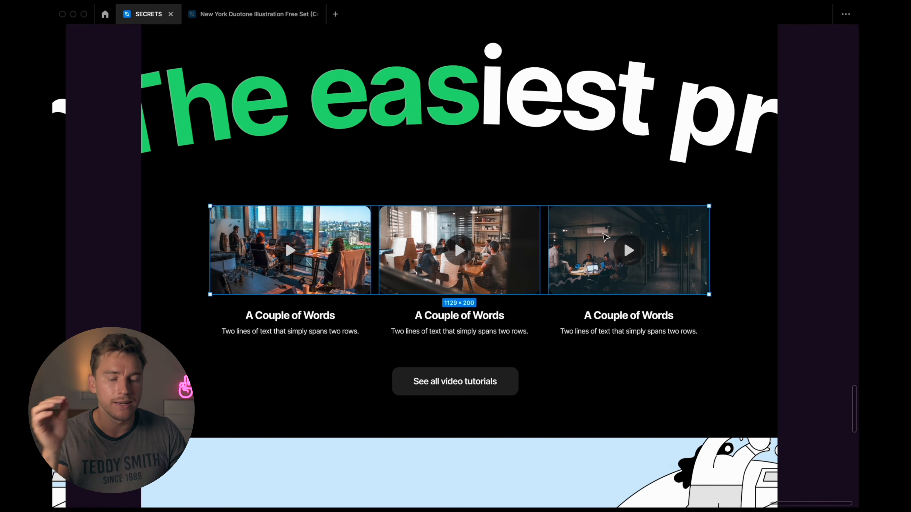
{"action": "scroll", "coordinate": [606, 237], "scroll_direction": "down", "scroll_amount": 1}
{"action": "key", "text": "super+z"}
{"action": "scroll", "coordinate": [545, 170], "scroll_direction": "up", "scroll_amount": 4}
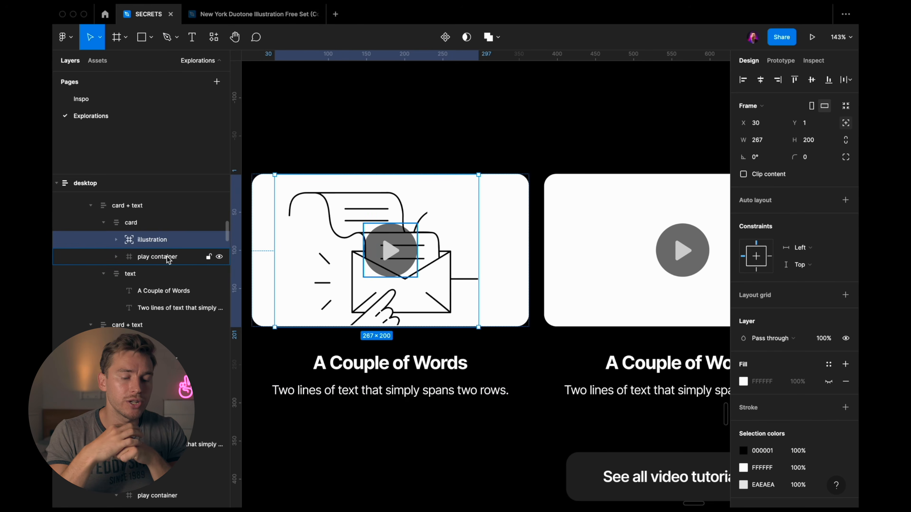
- Change the fill of the first video card's play button circle to the green sampled from the curved heading
{"action": "left_click", "coordinate": [168, 260]}
{"action": "scroll", "coordinate": [421, 309], "scroll_direction": "down", "scroll_amount": 5}
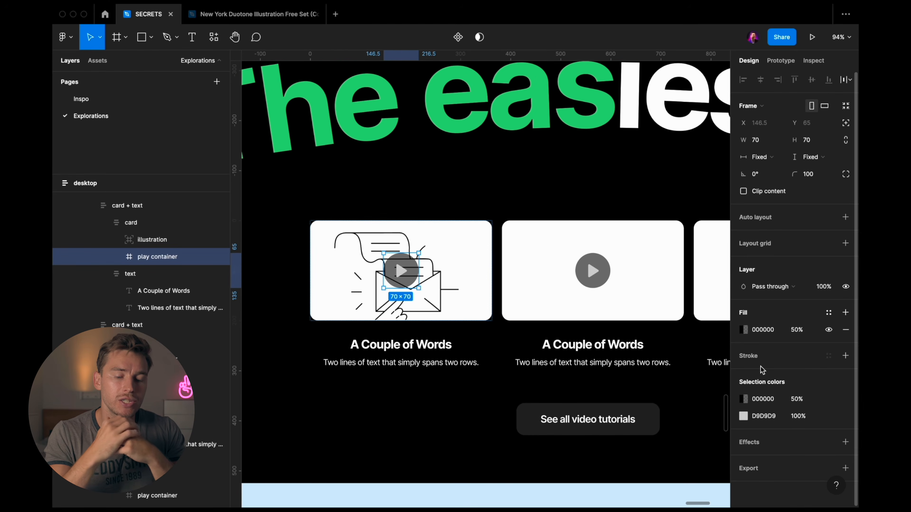
{"action": "left_click", "coordinate": [745, 327]}
{"action": "key", "text": "ctrl+c"}
{"action": "left_click", "coordinate": [474, 124]}
{"action": "key", "text": "Escape"}
{"action": "key", "text": "Escape"}
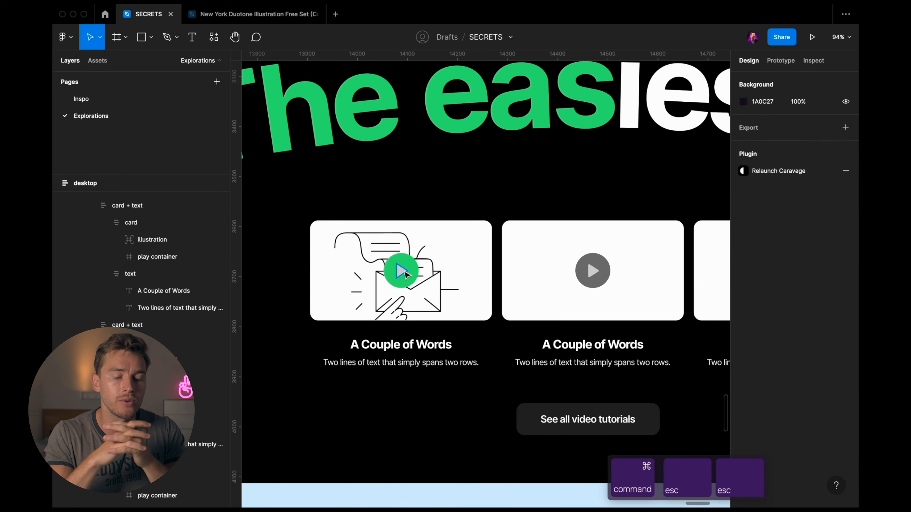
- Change the fill of the play triangle on the first video card to white sampled from the card background
{"action": "left_click", "coordinate": [403, 271], "text": "super"}
{"action": "key", "text": "ctrl+c"}
{"action": "left_click", "coordinate": [460, 251]}
{"action": "key", "text": "Escape"}
{"action": "scroll", "coordinate": [460, 255], "scroll_direction": "down", "scroll_amount": 3}
{"action": "key", "text": "ctrl+backslash"}
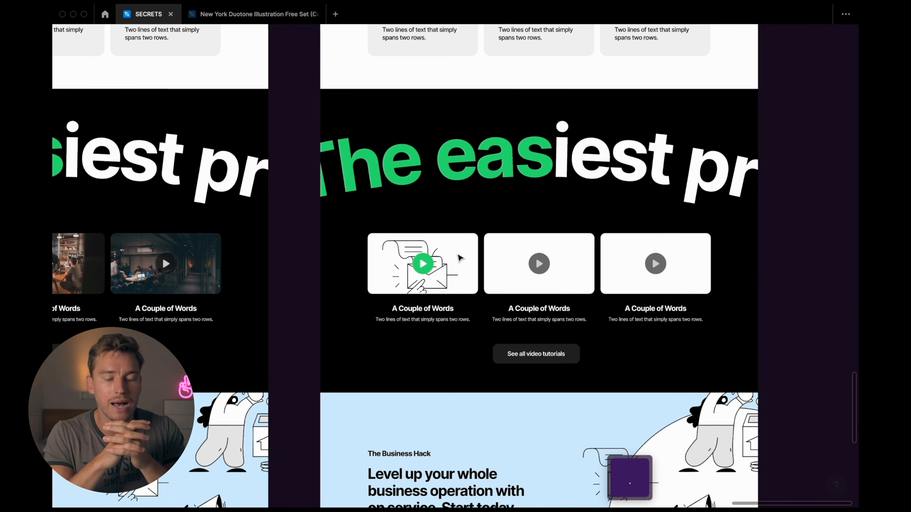
{"action": "scroll", "coordinate": [460, 258], "scroll_direction": "up", "scroll_amount": 5}
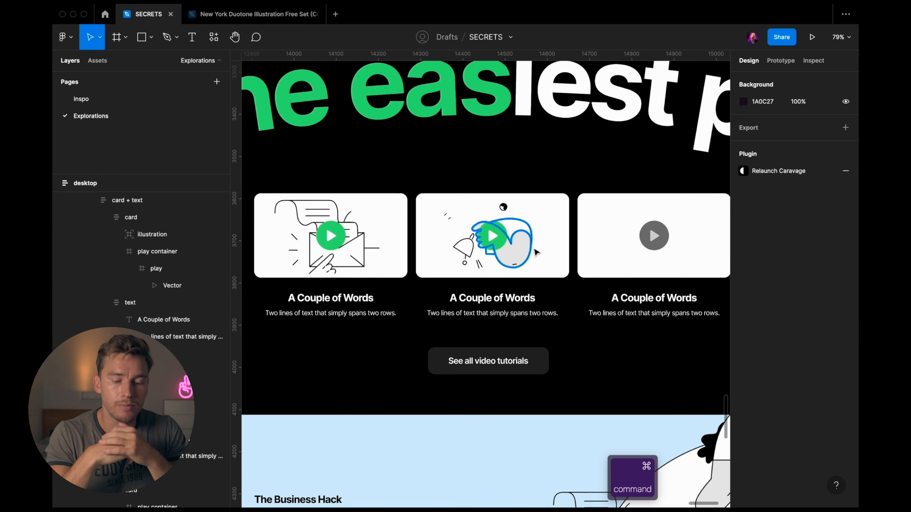
- Change the grey fill of the hand-and-bell illustration in the second video card to white
{"action": "left_click", "coordinate": [498, 241], "text": "super"}
{"action": "key", "text": "Escape"}
{"action": "scroll", "coordinate": [558, 243], "scroll_direction": "up", "scroll_amount": 3}
{"action": "scroll", "coordinate": [557, 244], "scroll_direction": "down", "scroll_amount": 1}
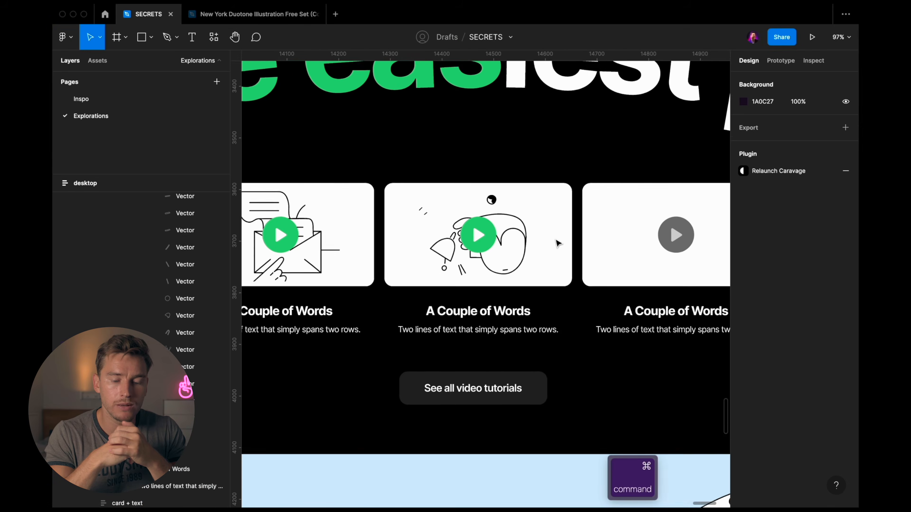
- Fill the grey inner part of the megaphone in the third video card with white sampled from the card background
{"action": "key", "text": "super+period"}
{"action": "scroll", "coordinate": [558, 243], "scroll_direction": "up", "scroll_amount": 2}
{"action": "scroll", "coordinate": [558, 244], "scroll_direction": "down", "scroll_amount": 5}
{"action": "scroll", "coordinate": [558, 244], "scroll_direction": "up", "scroll_amount": 4}
{"action": "scroll", "coordinate": [558, 244], "scroll_direction": "down", "scroll_amount": 3}
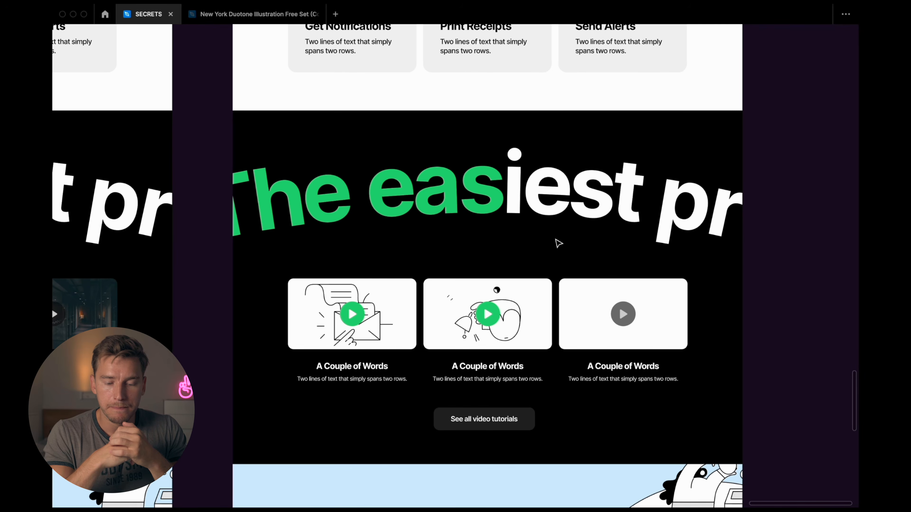
{"action": "scroll", "coordinate": [558, 251], "scroll_direction": "up", "scroll_amount": 2}
{"action": "scroll", "coordinate": [559, 253], "scroll_direction": "down", "scroll_amount": 4}
{"action": "key", "text": "ctrl+c"}
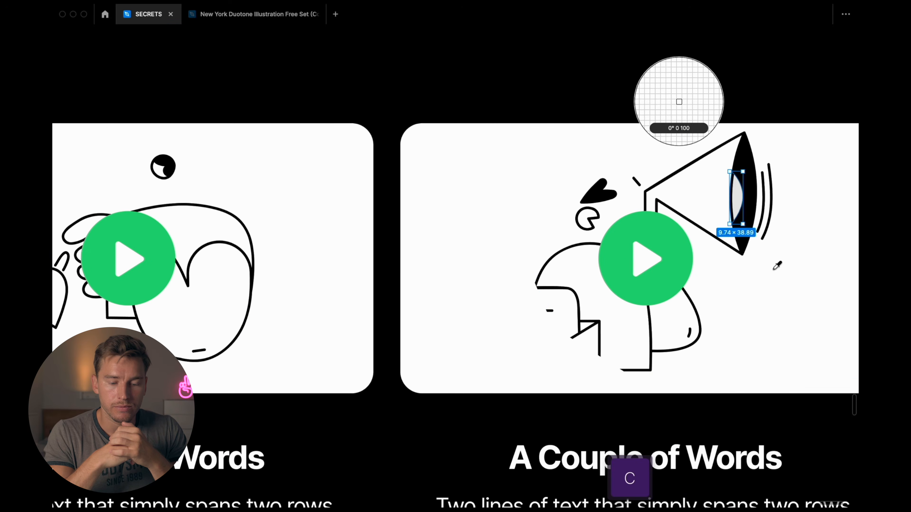
{"action": "left_click", "coordinate": [775, 266]}
{"action": "key", "text": "Escape"}
{"action": "scroll", "coordinate": [773, 268], "scroll_direction": "down", "scroll_amount": 5}
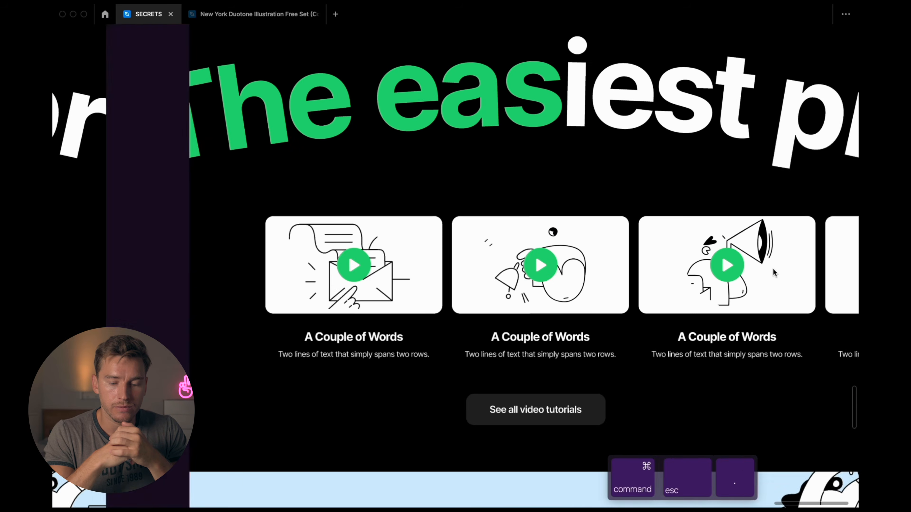
- Delete the extra fourth video card that extends past the edge of the page
{"action": "scroll", "coordinate": [774, 271], "scroll_direction": "up", "scroll_amount": 1}
{"action": "scroll", "coordinate": [777, 274], "scroll_direction": "right", "scroll_amount": 1}
{"action": "scroll", "coordinate": [775, 274], "scroll_direction": "down", "scroll_amount": 2}
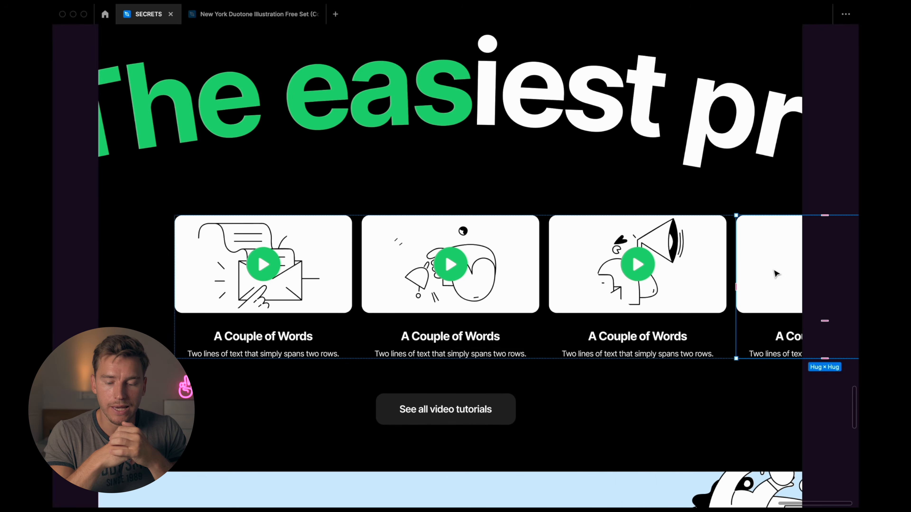
{"action": "scroll", "coordinate": [724, 284], "scroll_direction": "up", "scroll_amount": 1}
{"action": "scroll", "coordinate": [724, 284], "scroll_direction": "up", "scroll_amount": 3}
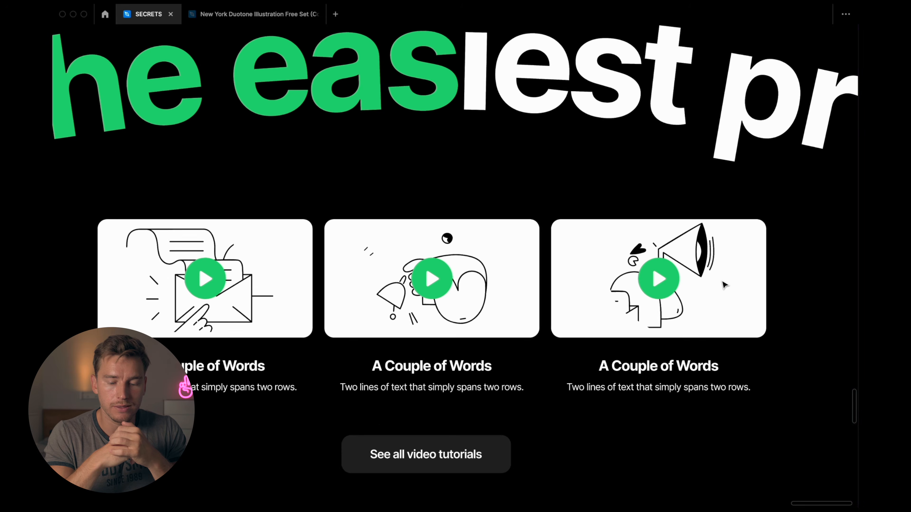
{"action": "scroll", "coordinate": [724, 285], "scroll_direction": "up", "scroll_amount": 1}
{"action": "scroll", "coordinate": [724, 284], "scroll_direction": "down", "scroll_amount": 3}
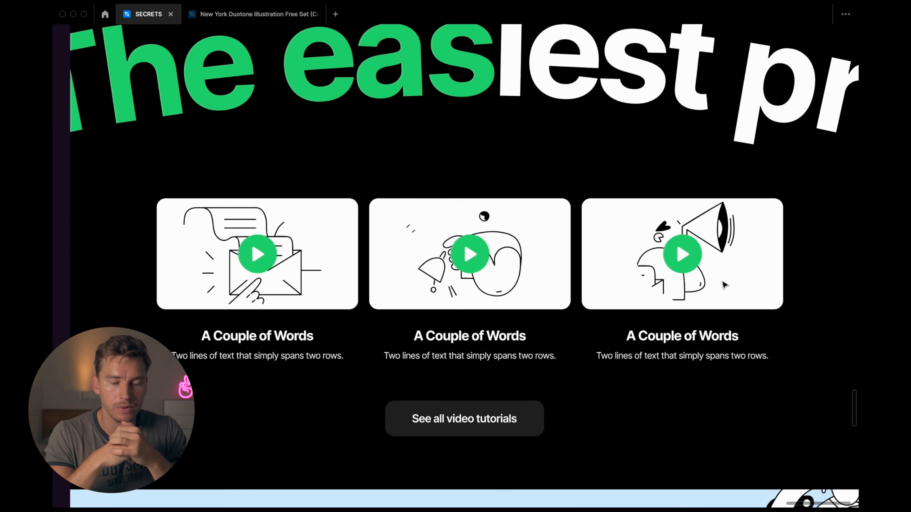
{"action": "scroll", "coordinate": [724, 284], "scroll_direction": "up", "scroll_amount": 1}
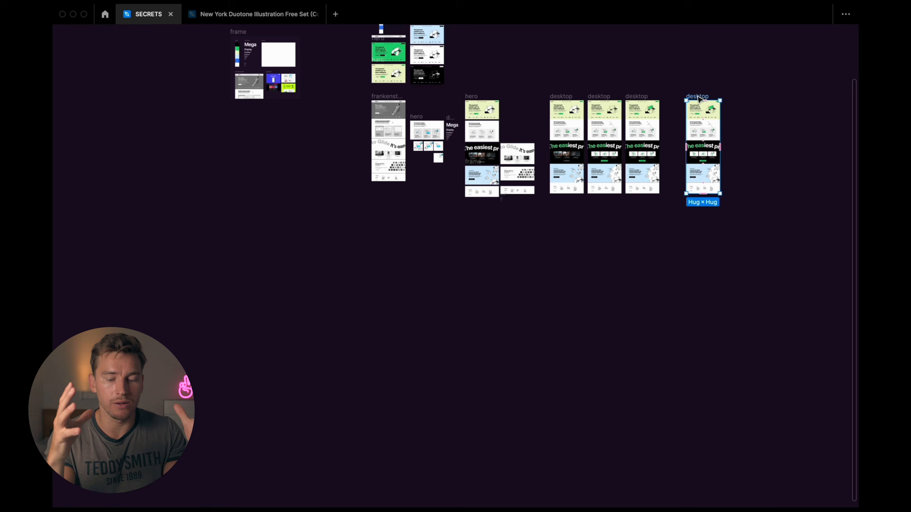
- Move the latest desktop frame away from the earlier versions onto the open canvas below them
{"action": "left_click_drag", "start_coordinate": [698, 97], "coordinate": [566, 233]}
{"action": "scroll", "coordinate": [566, 233], "scroll_direction": "up", "scroll_amount": 5}
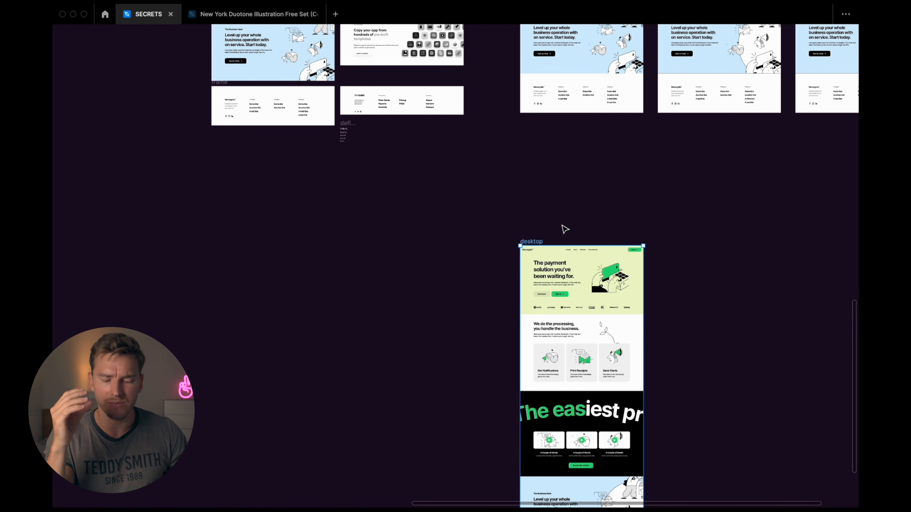
{"action": "key", "text": "Escape"}
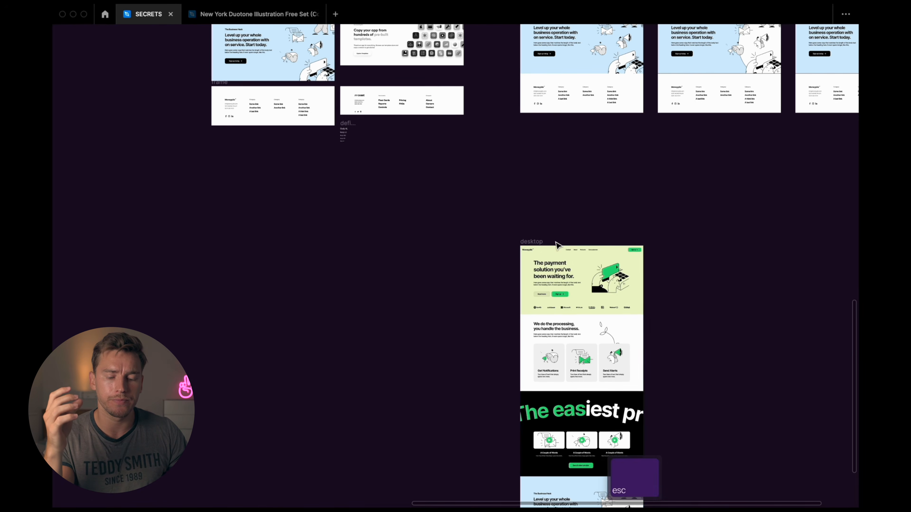
{"action": "scroll", "coordinate": [557, 246], "scroll_direction": "up", "scroll_amount": 3}
{"action": "scroll", "coordinate": [558, 247], "scroll_direction": "down", "scroll_amount": 2}
{"action": "left_click_drag", "start_coordinate": [557, 246], "coordinate": [421, 235]}
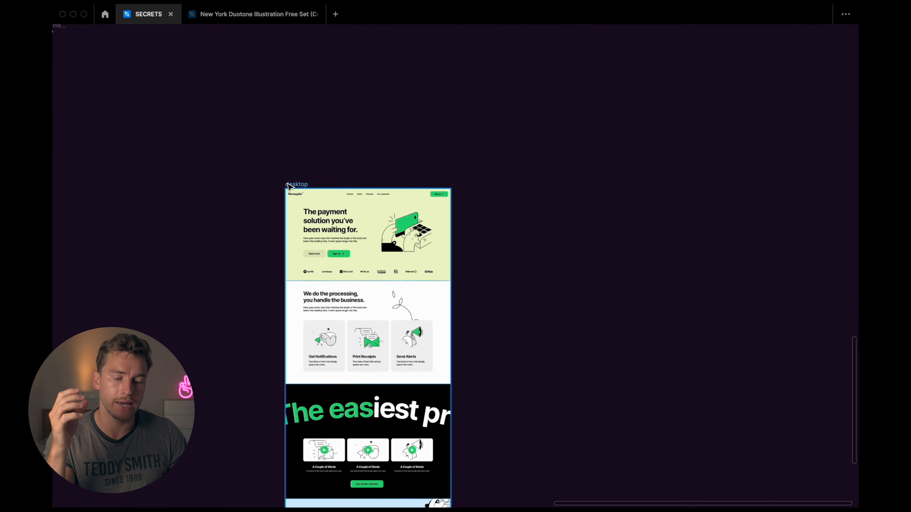
- Duplicate the desktop frame beside itself and fill the copy's processing section with the hero's pale green by sampling it
{"action": "left_click_drag", "start_coordinate": [288, 184], "coordinate": [472, 186]}
{"action": "scroll", "coordinate": [628, 273], "scroll_direction": "up", "scroll_amount": 5}
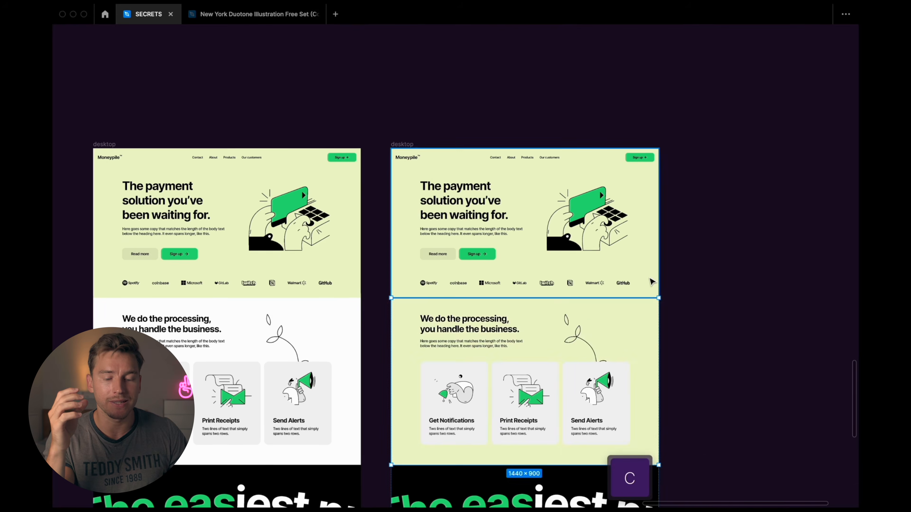
{"action": "key", "text": "Escape"}
{"action": "key", "text": "Escape"}
- Fill the Get Notifications, Print Receipts and Send Alerts cards of the copy with a lighter pale green, FAFFE3
{"action": "scroll", "coordinate": [651, 282], "scroll_direction": "down", "scroll_amount": 4}
{"action": "scroll", "coordinate": [652, 282], "scroll_direction": "up", "scroll_amount": 2}
{"action": "left_click", "coordinate": [634, 229], "text": "super"}
{"action": "left_click", "coordinate": [565, 221], "text": "shift+super"}
{"action": "left_click", "coordinate": [516, 217], "text": "shift+super"}
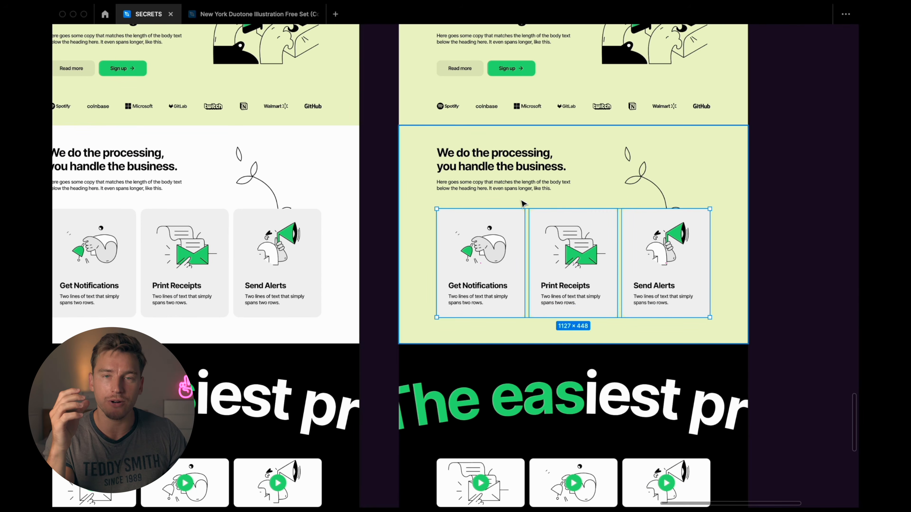
{"action": "scroll", "coordinate": [523, 203], "scroll_direction": "up", "scroll_amount": 3}
{"action": "key", "text": "super+backslash"}
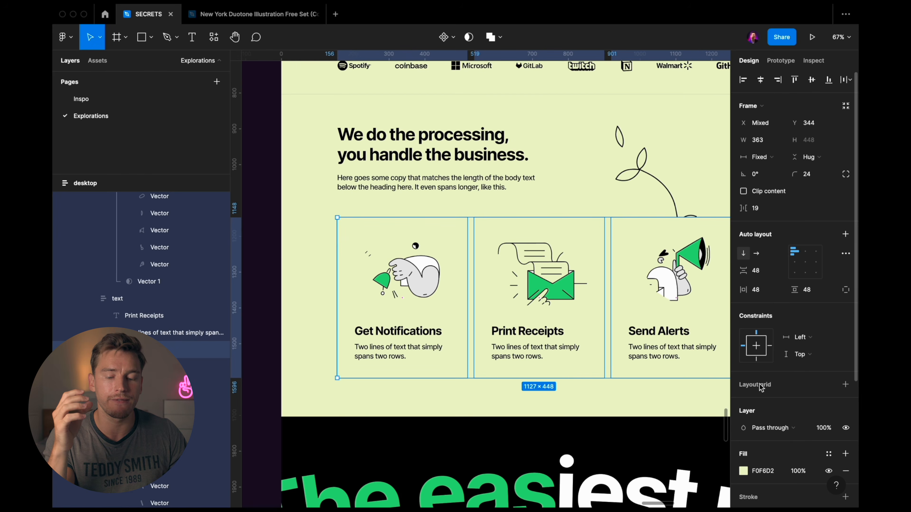
{"action": "scroll", "coordinate": [803, 413], "scroll_direction": "down", "scroll_amount": 1}
{"action": "left_click", "coordinate": [743, 465]}
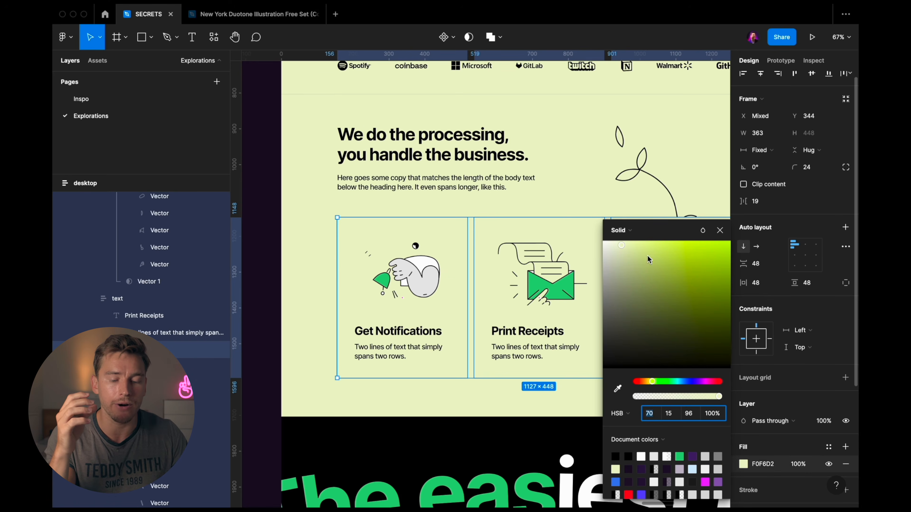
{"action": "left_click_drag", "start_coordinate": [624, 248], "coordinate": [623, 246]}
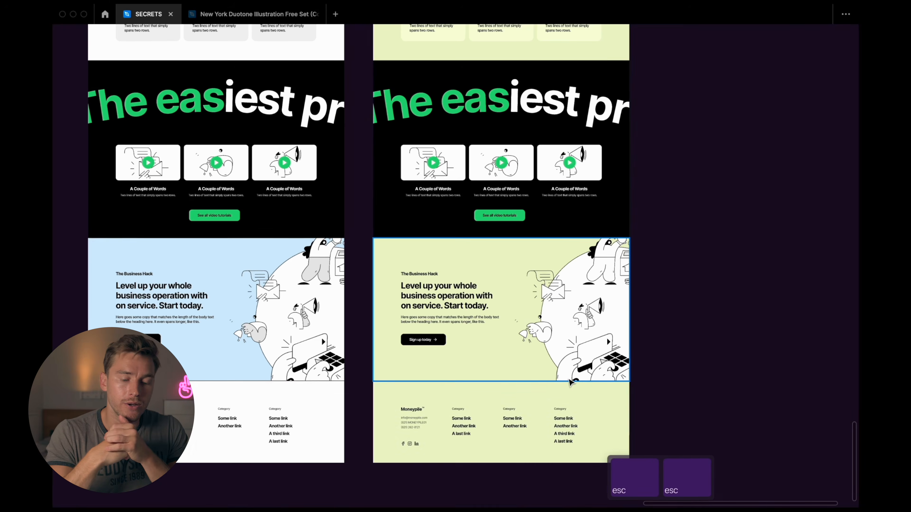
- Duplicate the all-green desktop frame and place the copy beside it
{"action": "scroll", "coordinate": [573, 382], "scroll_direction": "up", "scroll_amount": 2}
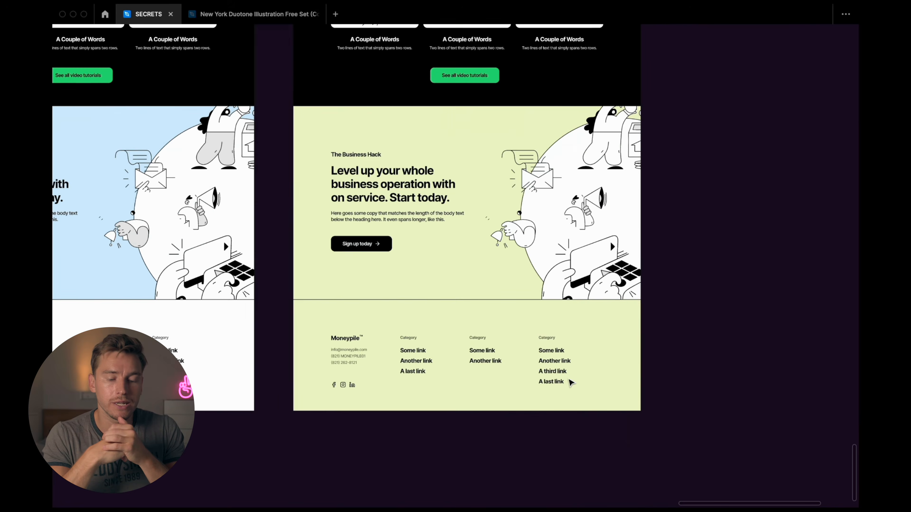
{"action": "scroll", "coordinate": [580, 374], "scroll_direction": "down", "scroll_amount": 6}
{"action": "scroll", "coordinate": [425, 393], "scroll_direction": "down", "scroll_amount": 2}
{"action": "left_click_drag", "start_coordinate": [520, 252], "coordinate": [426, 303]}
{"action": "scroll", "coordinate": [425, 393], "scroll_direction": "up", "scroll_amount": 4}
{"action": "scroll", "coordinate": [425, 393], "scroll_direction": "down", "scroll_amount": 5}
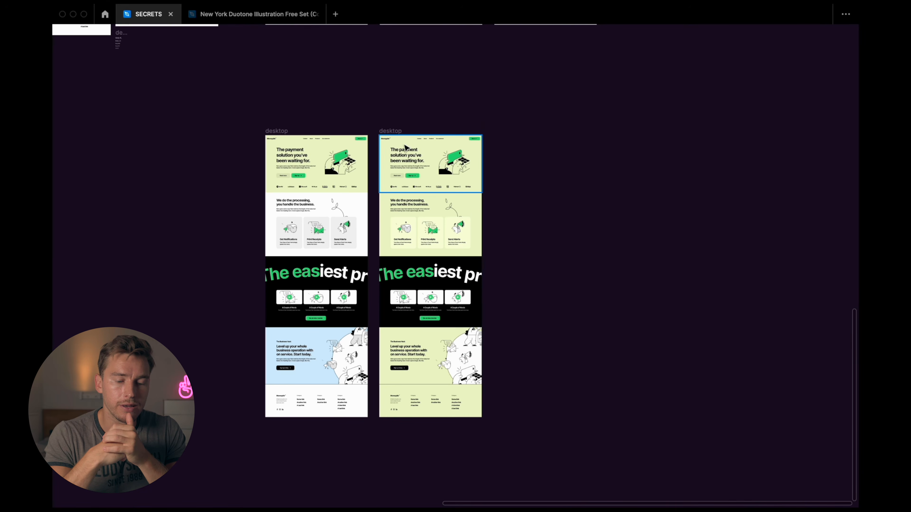
{"action": "left_click_drag", "start_coordinate": [393, 132], "coordinate": [509, 133]}
{"action": "scroll", "coordinate": [507, 175], "scroll_direction": "up", "scroll_amount": 2}
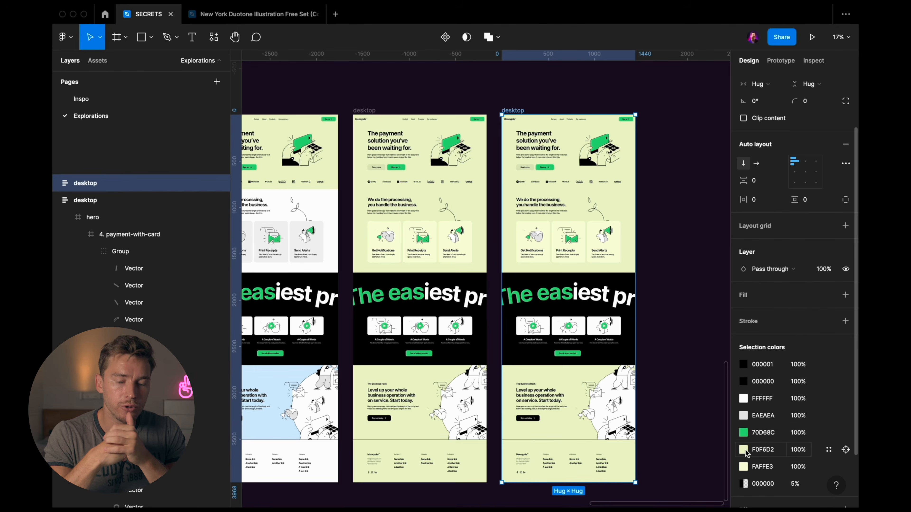
- Replace the F0F6D2 pale green throughout the new copy with light blue sampled from the first version's sign-up section
{"action": "left_click", "coordinate": [744, 450]}
{"action": "left_click_drag", "start_coordinate": [528, 381], "coordinate": [533, 360]}
{"action": "key", "text": "i"}
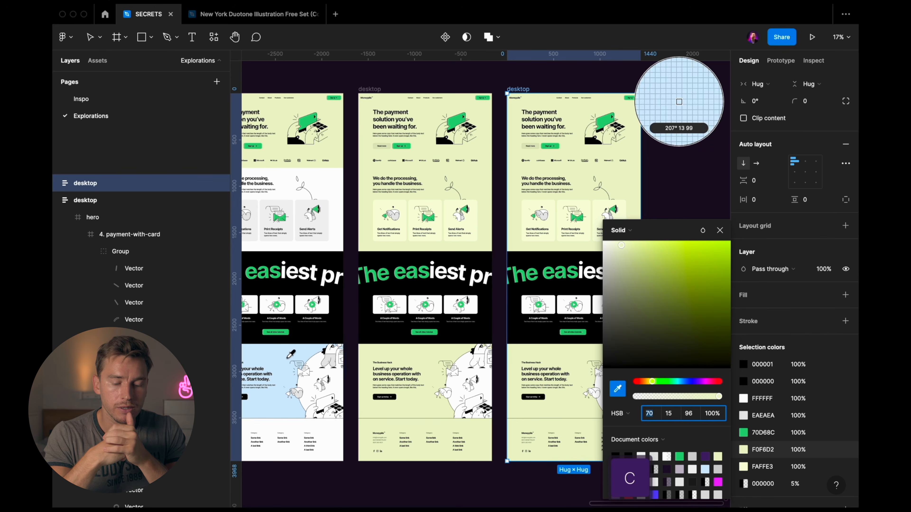
{"action": "left_click", "coordinate": [290, 354]}
{"action": "left_click_drag", "start_coordinate": [585, 329], "coordinate": [566, 323]}
- Replace the FAFFE3 card color in the new copy with a lighter tint of the sampled blue, F2F9FF
{"action": "left_click", "coordinate": [744, 467]}
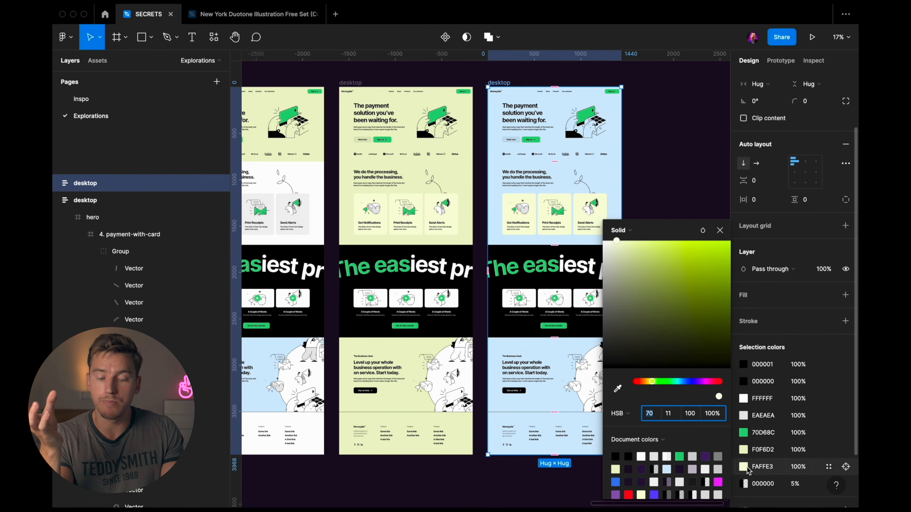
{"action": "key", "text": "ctrl+c"}
{"action": "left_click", "coordinate": [567, 193]}
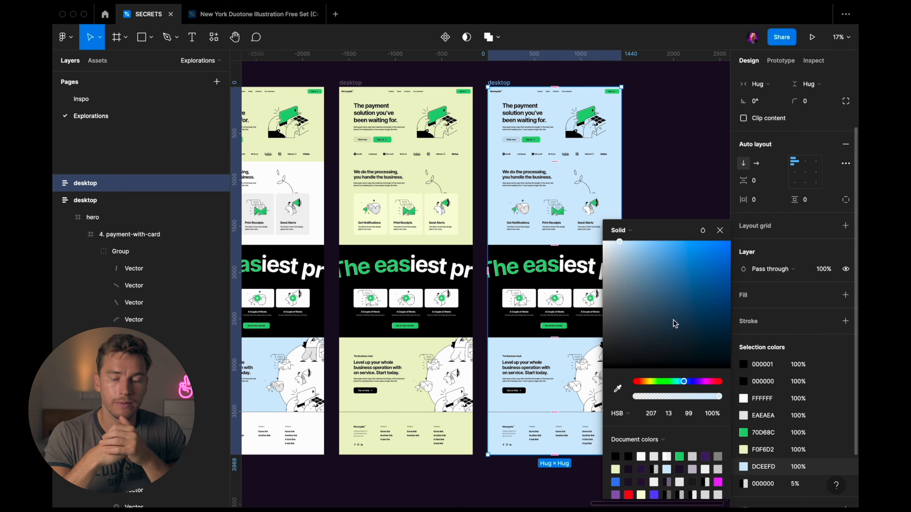
{"action": "scroll", "coordinate": [573, 179], "scroll_direction": "up", "scroll_amount": 5}
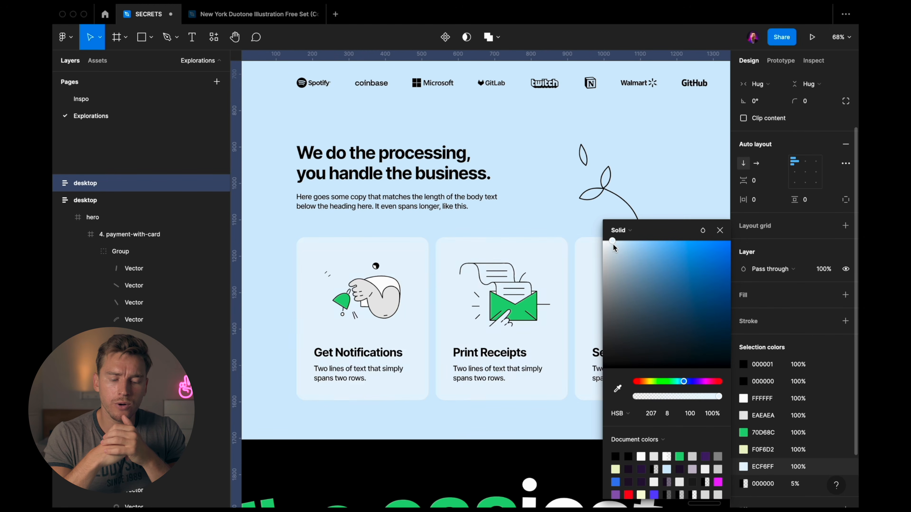
{"action": "scroll", "coordinate": [565, 184], "scroll_direction": "down", "scroll_amount": 5}
{"action": "key", "text": "Escape"}
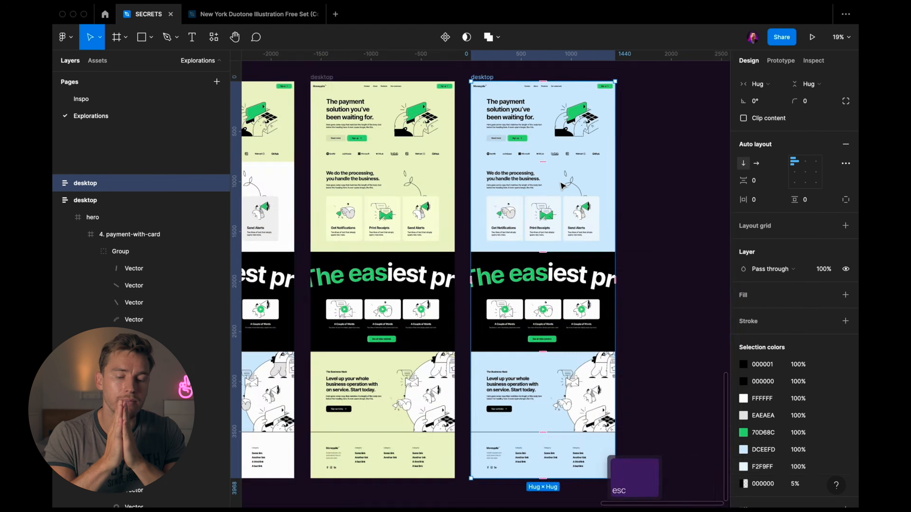
{"action": "key", "text": "Escape"}
{"action": "scroll", "coordinate": [564, 184], "scroll_direction": "up", "scroll_amount": 3}
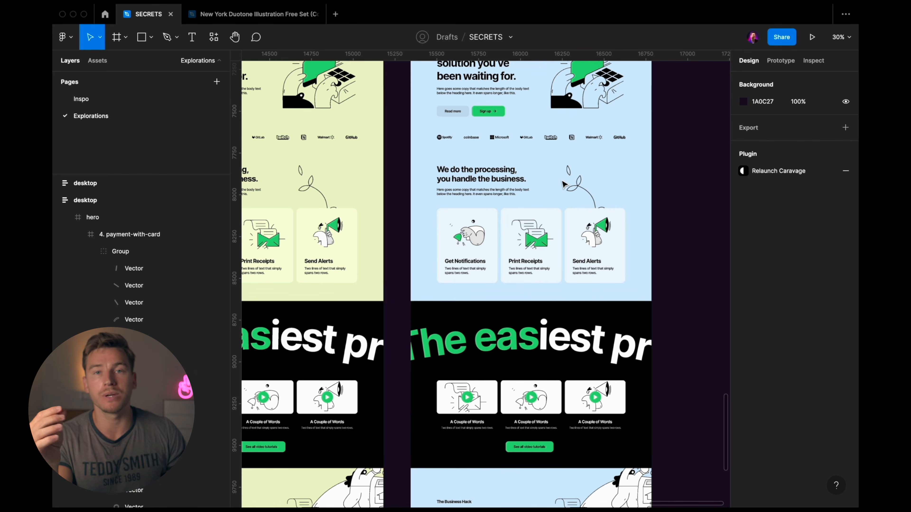
{"action": "scroll", "coordinate": [564, 184], "scroll_direction": "up", "scroll_amount": 3}
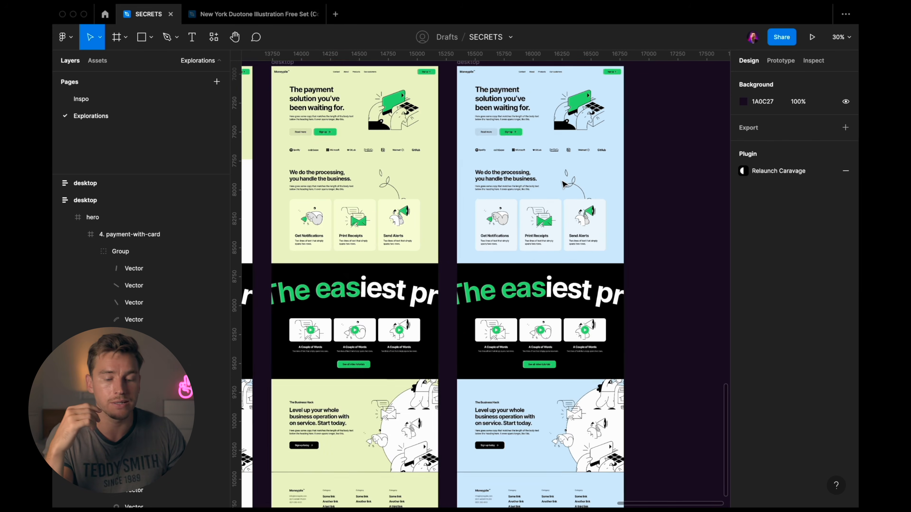
- Fill the Get Notifications, Print Receipts and Send Alerts cards of the white version with a pale tint of the document green
{"action": "scroll", "coordinate": [564, 184], "scroll_direction": "down", "scroll_amount": 3}
{"action": "left_click", "coordinate": [743, 471]}
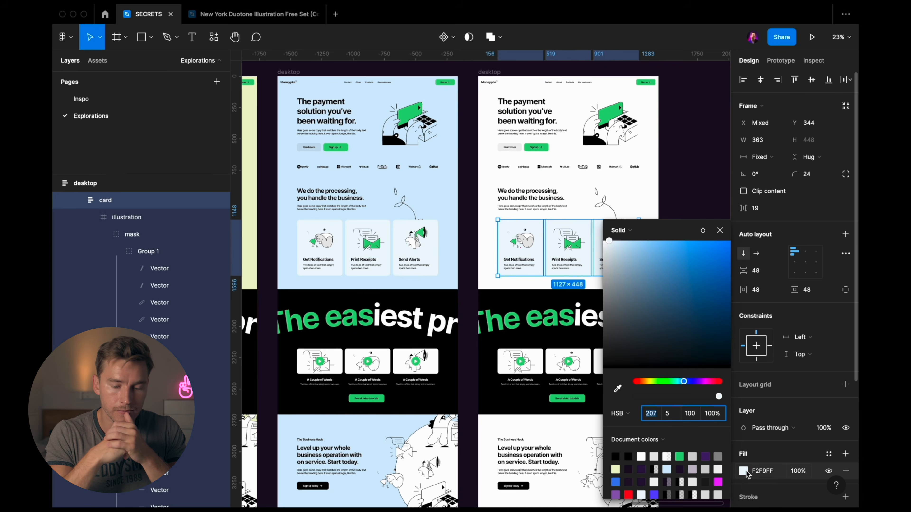
{"action": "key", "text": "shift+2"}
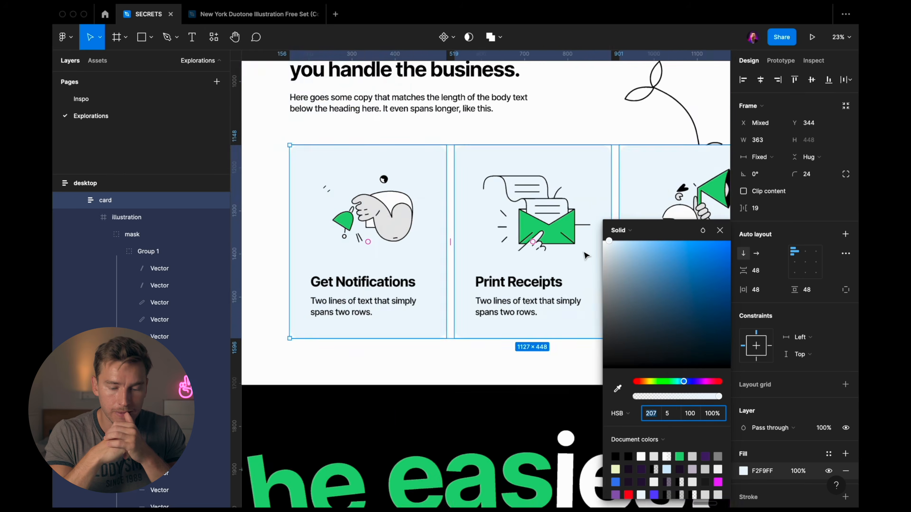
{"action": "left_click", "coordinate": [679, 457]}
{"action": "left_click_drag", "start_coordinate": [664, 265], "coordinate": [614, 247]}
{"action": "key", "text": "Escape"}
{"action": "key", "text": "Escape"}
{"action": "key", "text": "Escape"}
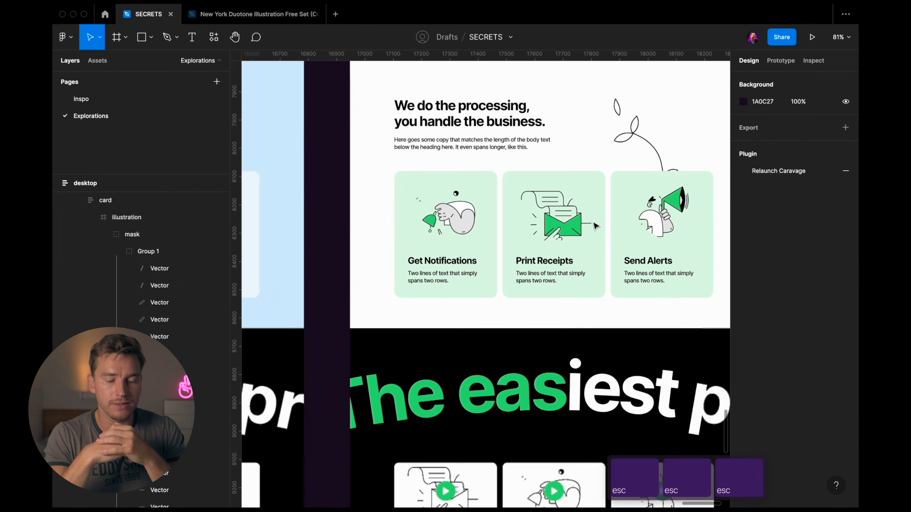
- Fill the hero, processing, sign-up and footer sections of the newest white copy with the sampled accent green
{"action": "key", "text": "shift+1"}
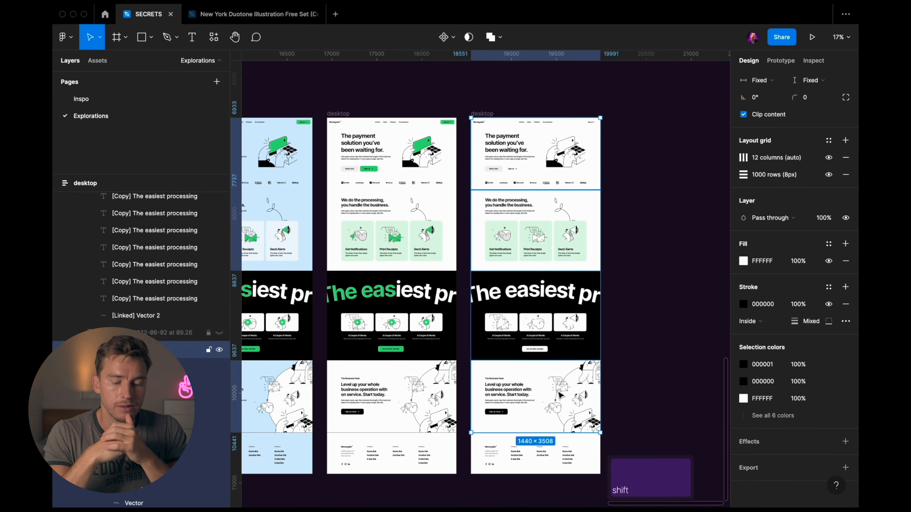
{"action": "left_click", "coordinate": [561, 395], "text": "shift"}
{"action": "left_click", "coordinate": [743, 261]}
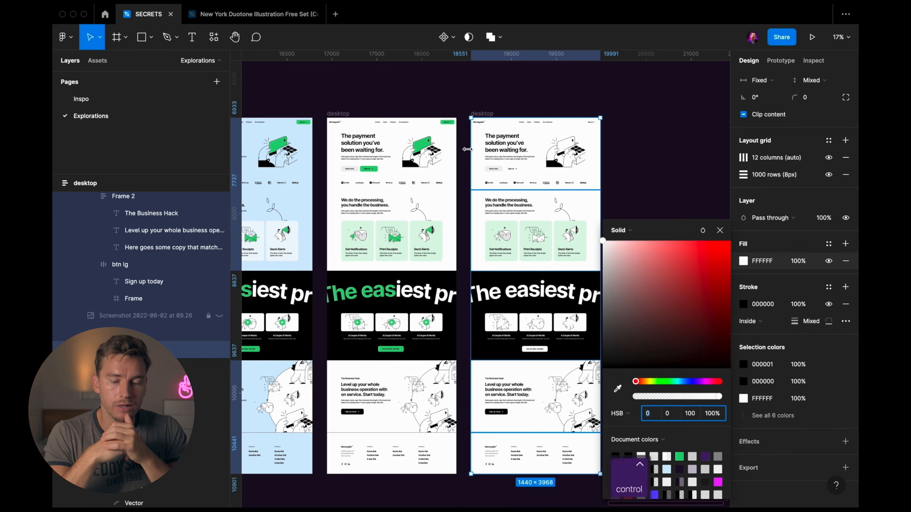
{"action": "key", "text": "ctrl+c"}
{"action": "left_click", "coordinate": [671, 92]}
{"action": "key", "text": "Escape"}
- Fill the navigation bar of the green version with the sampled accent green to match its hero section
{"action": "scroll", "coordinate": [608, 142], "scroll_direction": "up", "scroll_amount": 3}
{"action": "key", "text": "Escape"}
{"action": "left_click", "coordinate": [523, 112]}
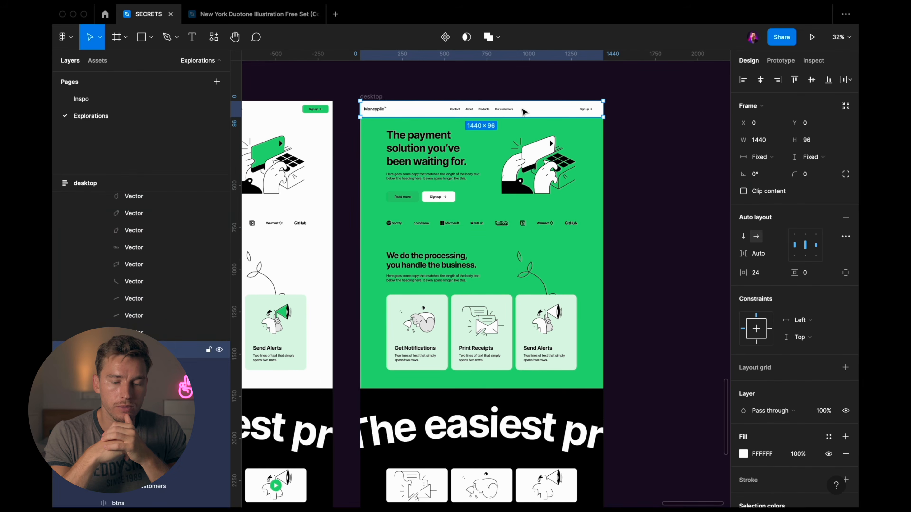
{"action": "scroll", "coordinate": [524, 112], "scroll_direction": "up", "scroll_amount": 3}
{"action": "key", "text": "ctrl+c"}
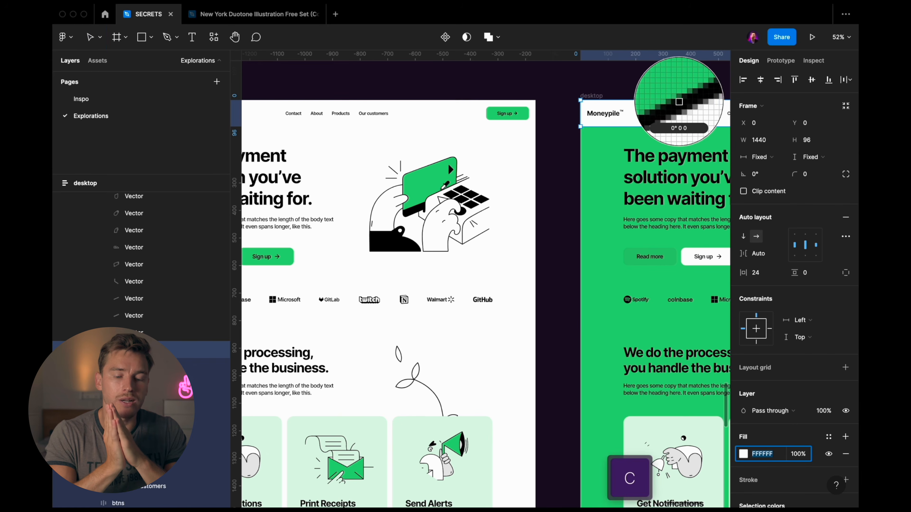
{"action": "left_click", "coordinate": [679, 102]}
- Duplicate the solid green desktop frame and place the copy beside it
{"action": "key", "text": "ctrl+backslash"}
{"action": "scroll", "coordinate": [630, 149], "scroll_direction": "down", "scroll_amount": 10}
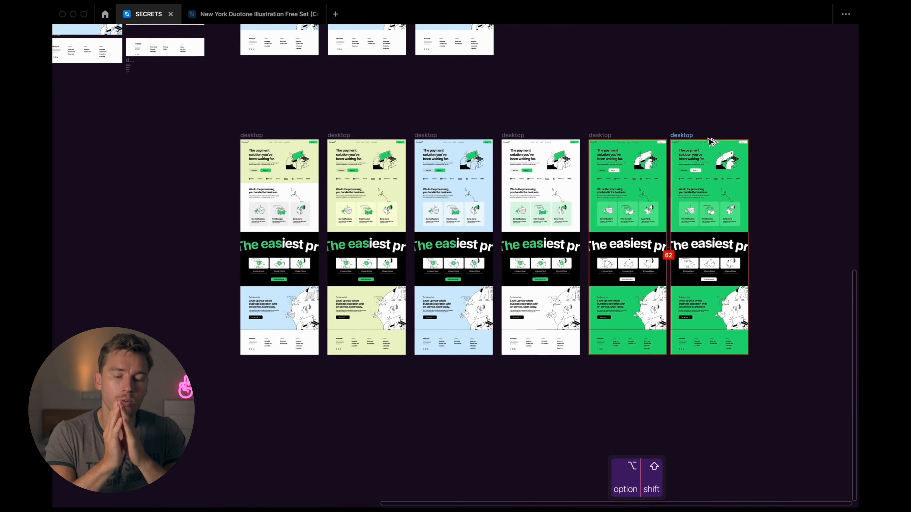
{"action": "left_click_drag", "start_coordinate": [709, 138], "coordinate": [692, 142]}
{"action": "scroll", "coordinate": [630, 249], "scroll_direction": "up", "scroll_amount": 5}
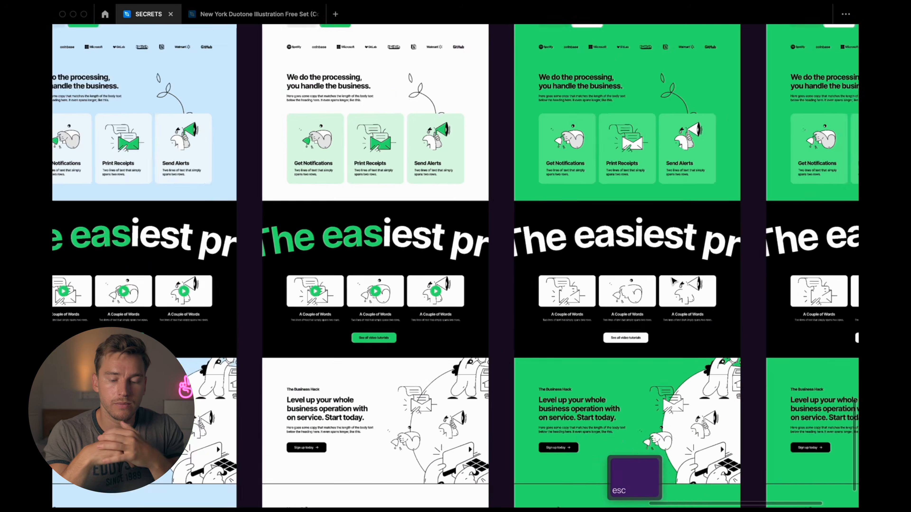
- Color the letters "The eas" and the video play buttons of the first green version with sampled accent green
{"action": "left_click", "coordinate": [575, 233], "text": "ctrl+shift"}
{"action": "left_click", "coordinate": [511, 237], "text": "ctrl+shift"}
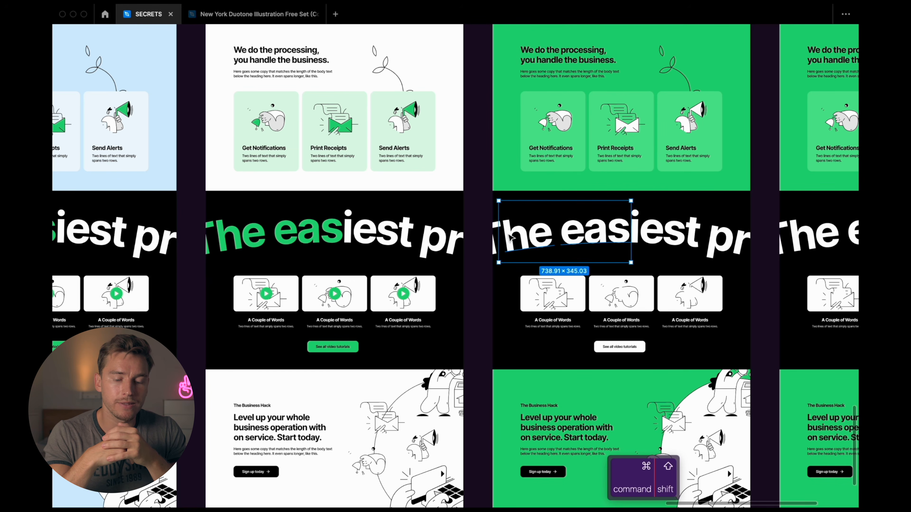
{"action": "key", "text": "ctrl+alt+v"}
{"action": "scroll", "coordinate": [654, 318], "scroll_direction": "up", "scroll_amount": 3}
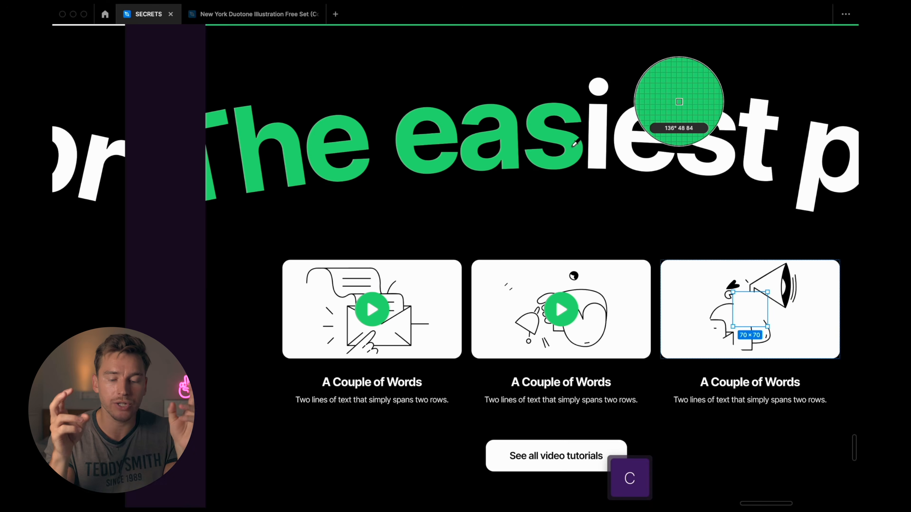
{"action": "key", "text": "Escape"}
{"action": "key", "text": "Escape"}
{"action": "scroll", "coordinate": [661, 238], "scroll_direction": "down", "scroll_amount": 5}
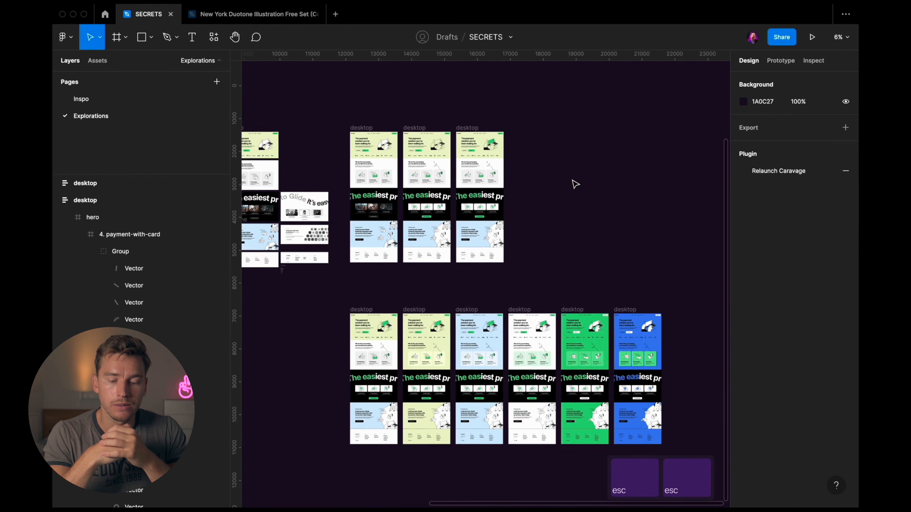
- Lighten the fill of the blue version's three feature cards and turn its navigation and hero text white
{"action": "scroll", "coordinate": [610, 344], "scroll_direction": "up", "scroll_amount": 10}
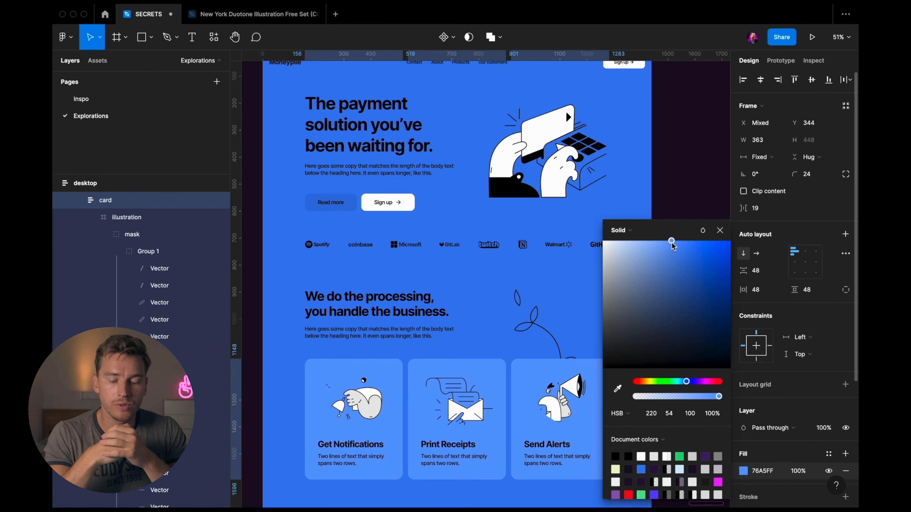
{"action": "mouse_move", "coordinate": [672, 243]}
{"action": "left_mouse_down"}
{"action": "mouse_move", "coordinate": [667, 271]}
{"action": "mouse_move", "coordinate": [692, 284]}
{"action": "mouse_move", "coordinate": [679, 252]}
{"action": "mouse_move", "coordinate": [657, 248]}
{"action": "left_mouse_up"}
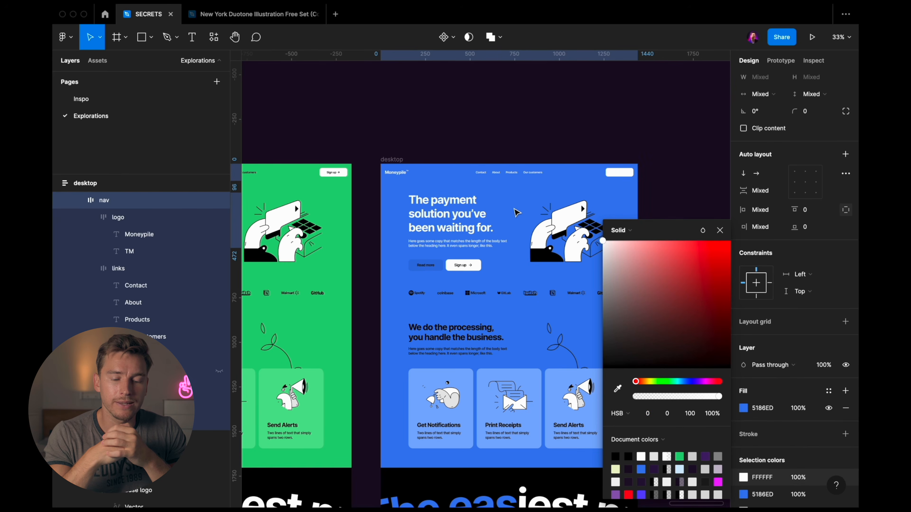
{"action": "scroll", "coordinate": [587, 184], "scroll_direction": "up", "scroll_amount": 5}
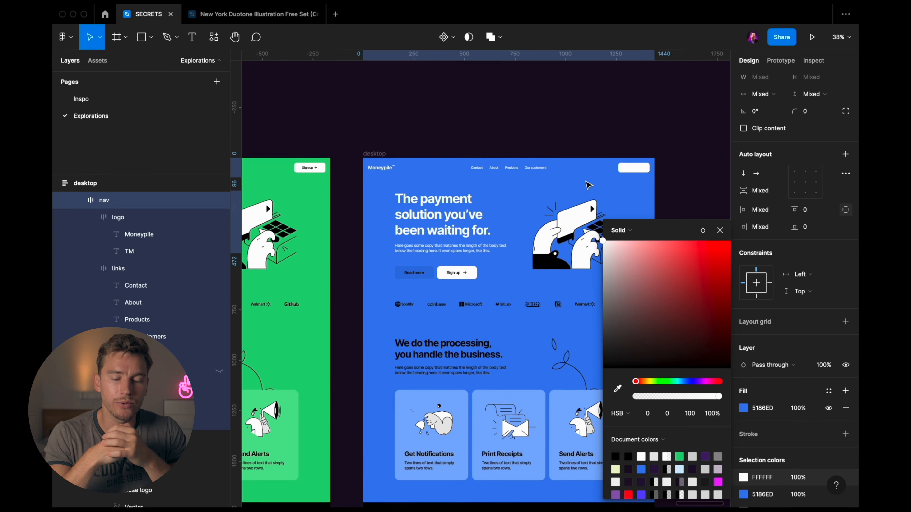
{"action": "key", "text": "Escape"}
{"action": "key", "text": "Escape"}
- Restore the black label and arrow of the blue version's navigation Sign up button and turn the processing section's text white
{"action": "double_click", "coordinate": [693, 161]}
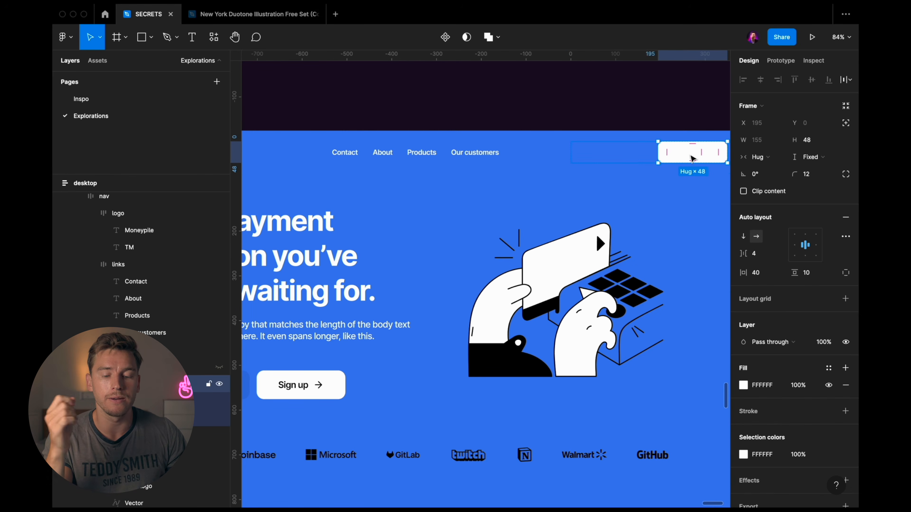
{"action": "double_click", "coordinate": [691, 160]}
{"action": "key", "text": "Escape"}
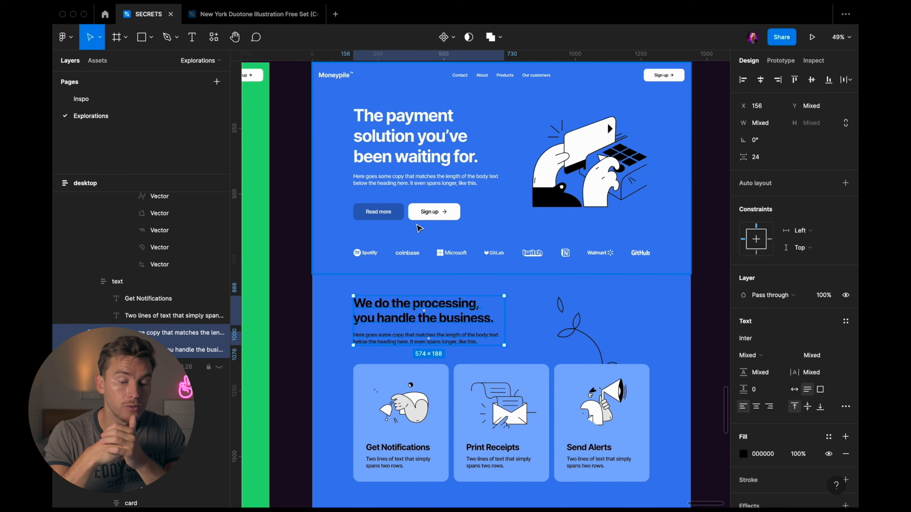
{"action": "key", "text": "Escape"}
{"action": "key", "text": "Escape"}
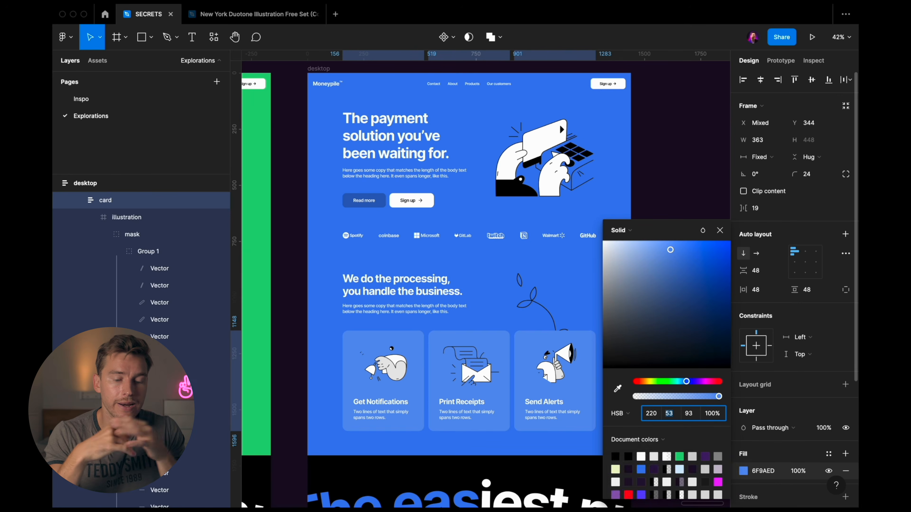
- Raise the saturation of the blue feature cards' fill to 57
{"action": "key", "text": "Up"}
{"action": "key", "text": "Up"}
{"action": "key", "text": "Up"}
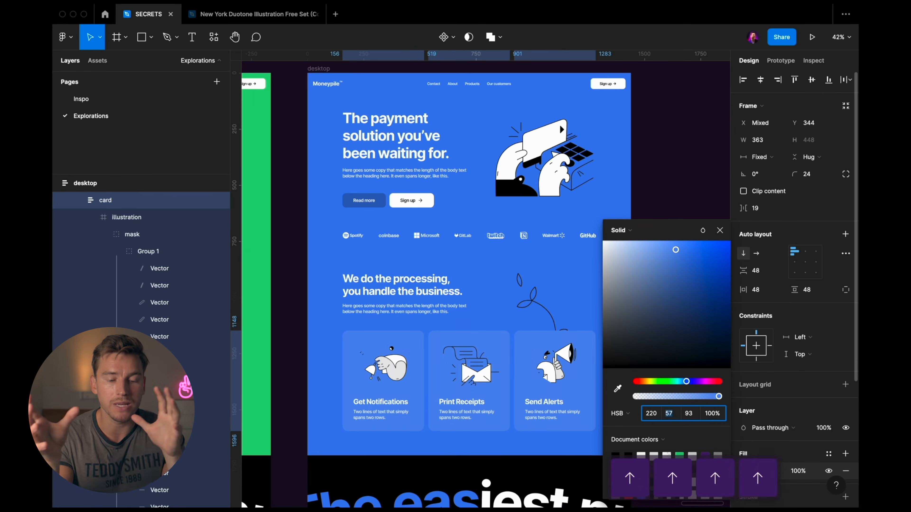
{"action": "key", "text": "Escape"}
{"action": "key", "text": "Escape"}
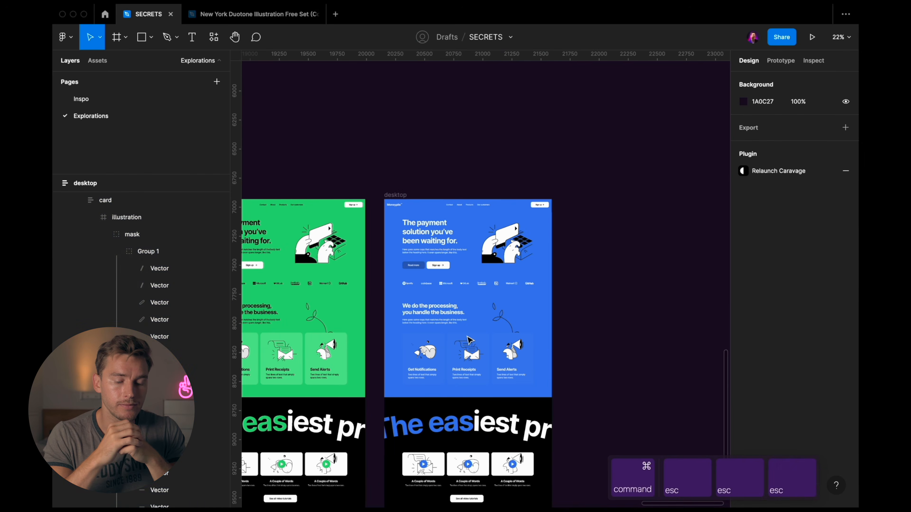
- Fill the navigation Sign up button of the blue version with black sampled from the hero illustration
{"action": "key", "text": "ctrl+backslash"}
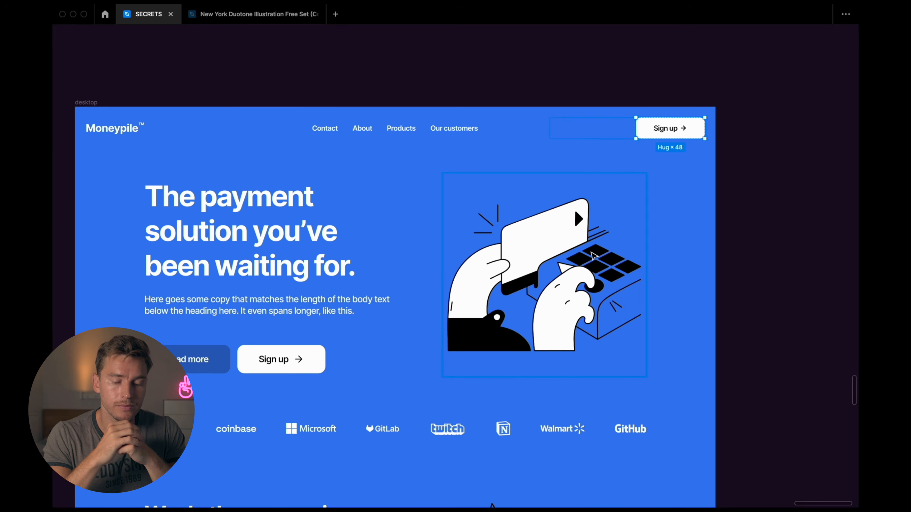
{"action": "scroll", "coordinate": [595, 252], "scroll_direction": "up", "scroll_amount": 4}
{"action": "key", "text": "ctrl+c"}
{"action": "left_click", "coordinate": [601, 252]}
{"action": "key", "text": "Escape"}
{"action": "scroll", "coordinate": [601, 252], "scroll_direction": "down", "scroll_amount": 5}
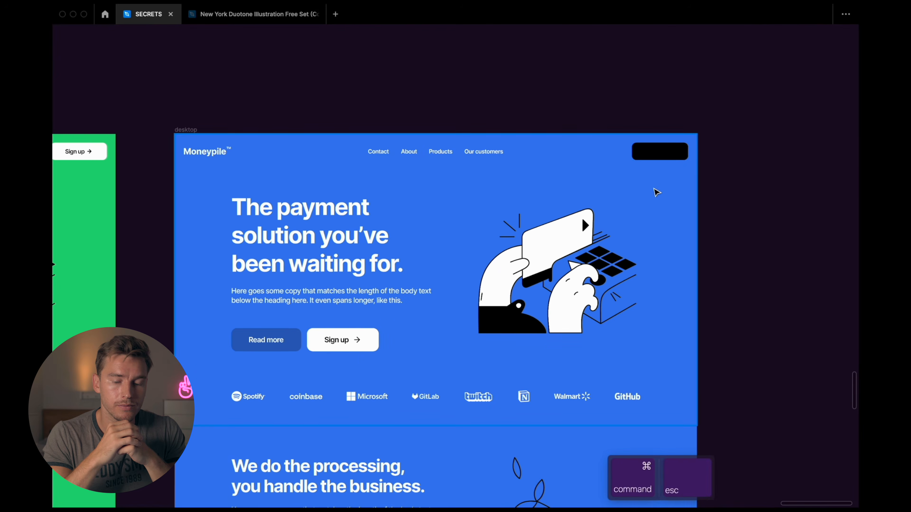
- Color the navigation Sign up label and arrow with white sampled from the hero's Sign up button
{"action": "left_click", "coordinate": [656, 153], "text": "super"}
{"action": "key", "text": "ctrl+c"}
{"action": "left_click", "coordinate": [373, 346]}
{"action": "key", "text": "Escape"}
- Fill the hero's Sign up button with black sampled from the navigation button
{"action": "left_click", "coordinate": [675, 152]}
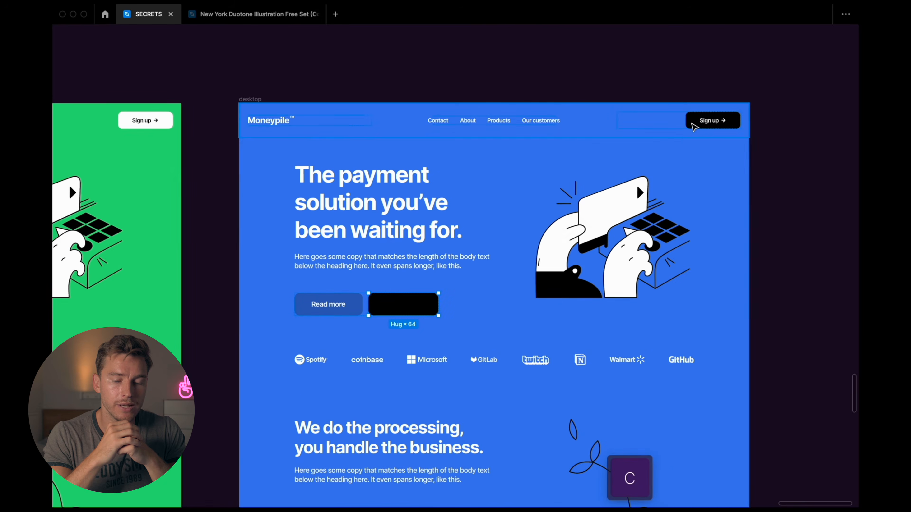
{"action": "key", "text": "Escape"}
{"action": "key", "text": "Escape"}
- Change the label and arrow inside the hero's black Sign up button from black to white
{"action": "scroll", "coordinate": [410, 292], "scroll_direction": "up", "scroll_amount": 5}
{"action": "left_click", "coordinate": [392, 315]}
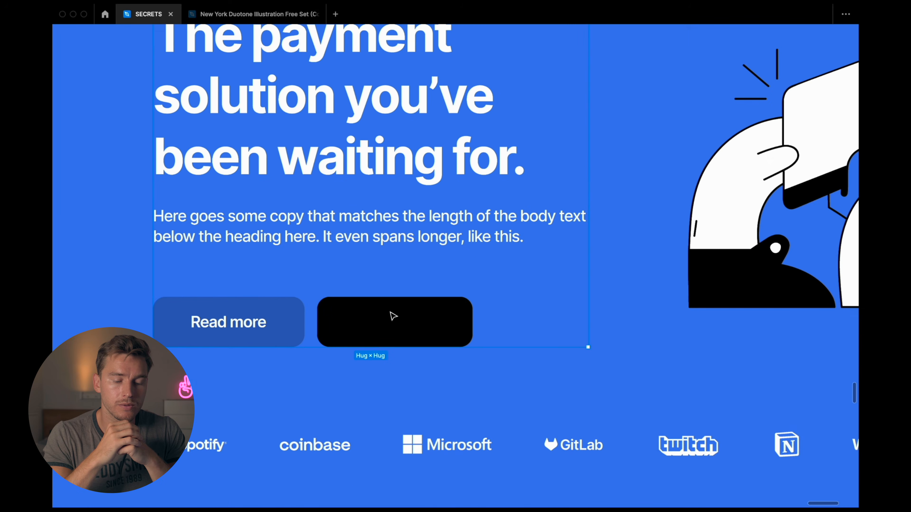
{"action": "double_click", "coordinate": [391, 328]}
{"action": "key", "text": "shift"}
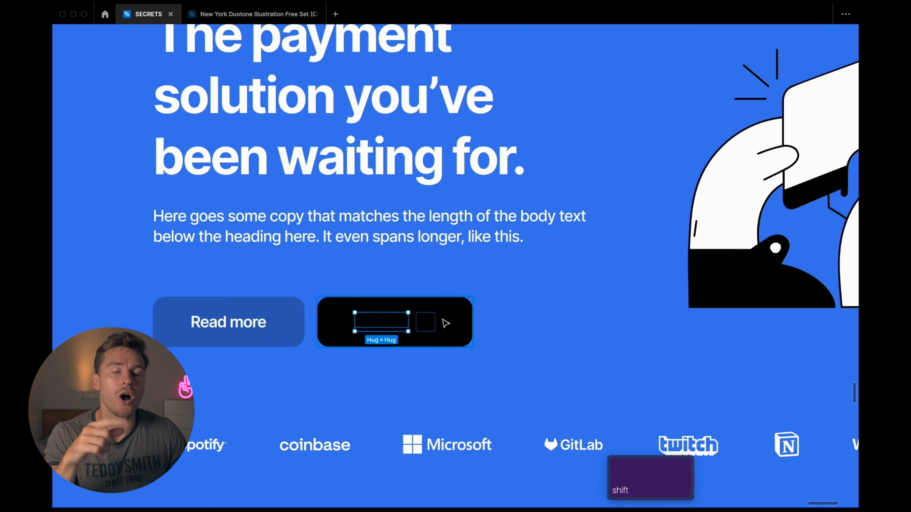
{"action": "left_click", "coordinate": [430, 321], "text": "shift"}
{"action": "key", "text": "super+backslash"}
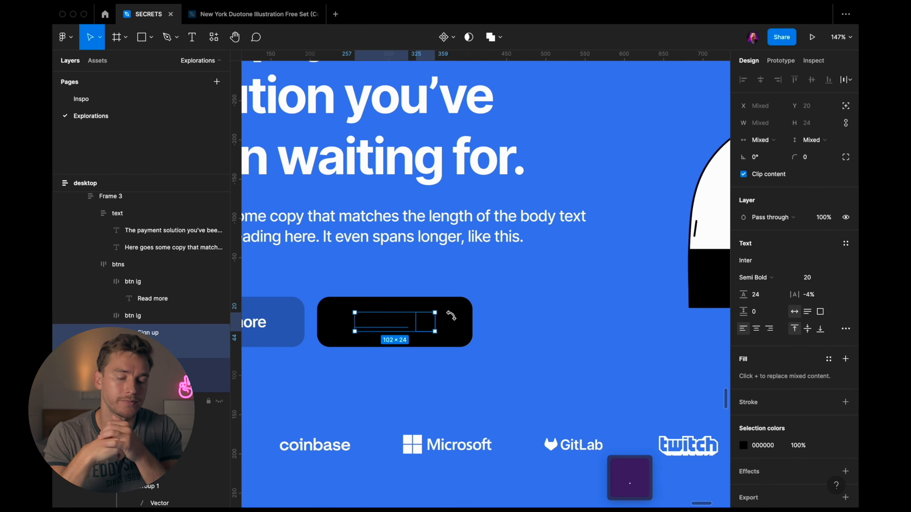
{"action": "left_click", "coordinate": [743, 446]}
{"action": "left_click_drag", "start_coordinate": [641, 283], "coordinate": [537, 197]}
{"action": "key", "text": "Escape"}
{"action": "key", "text": "Escape"}
{"action": "key", "text": "super+backslash"}
- Turn the footer text and social icons of the green version white
{"action": "scroll", "coordinate": [537, 198], "scroll_direction": "down", "scroll_amount": 10}
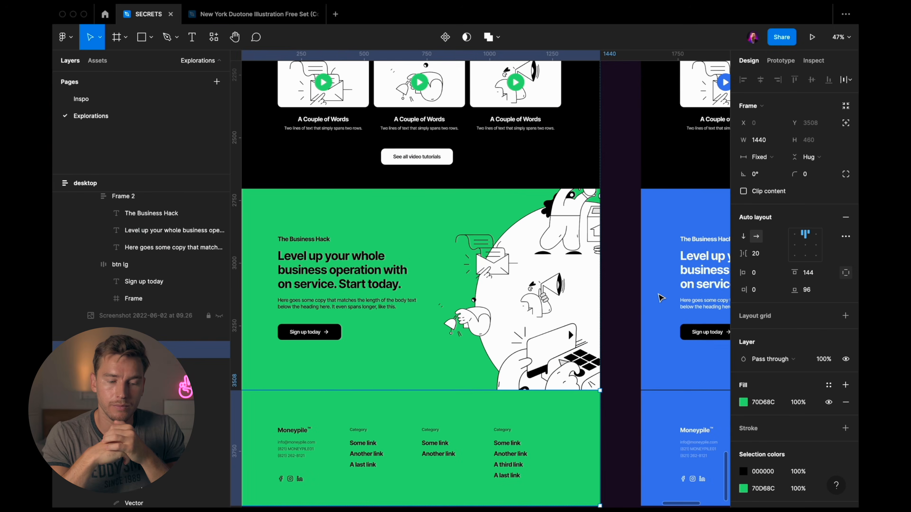
{"action": "scroll", "coordinate": [661, 298], "scroll_direction": "down", "scroll_amount": 3}
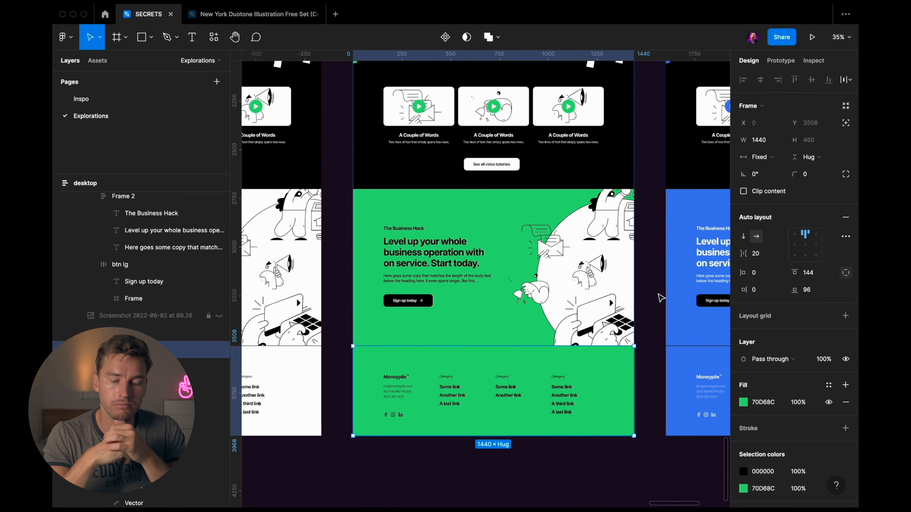
{"action": "key", "text": "ctrl+c"}
{"action": "left_click", "coordinate": [720, 401]}
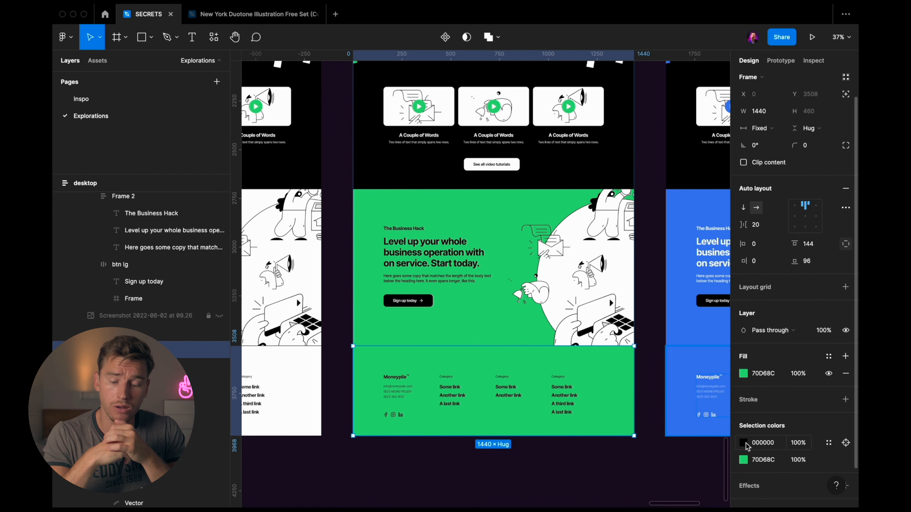
{"action": "left_click", "coordinate": [743, 443]}
{"action": "key", "text": "Escape"}
- Fill the green version's footer with sampled black
{"action": "key", "text": "ctrl+c"}
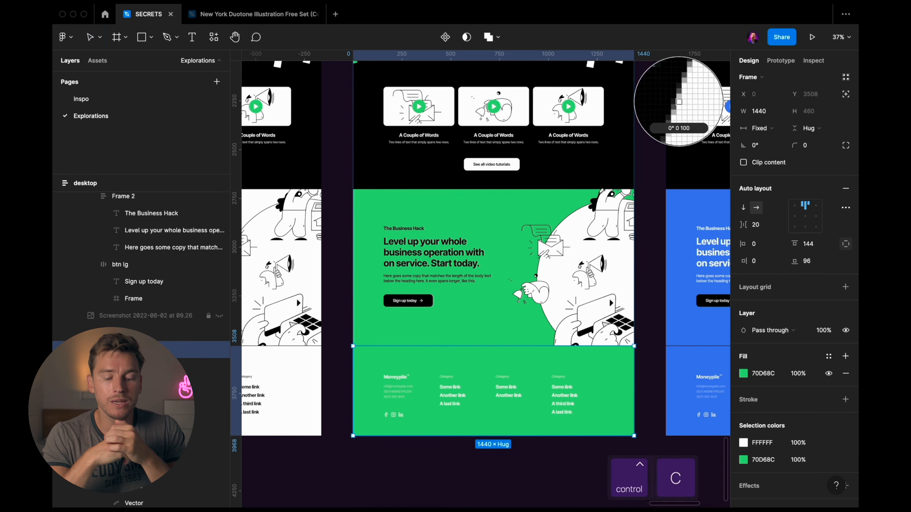
{"action": "left_click", "coordinate": [673, 91]}
{"action": "key", "text": "Escape"}
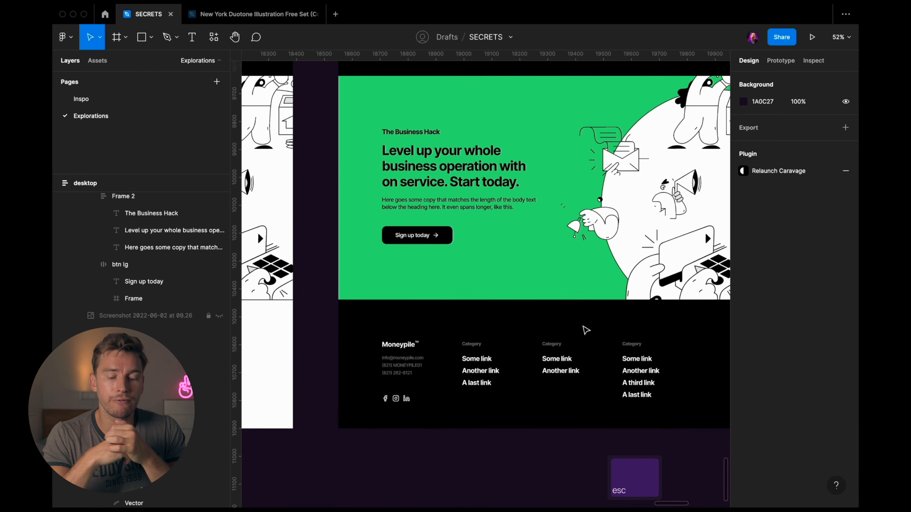
{"action": "key", "text": "ctrl+backslash"}
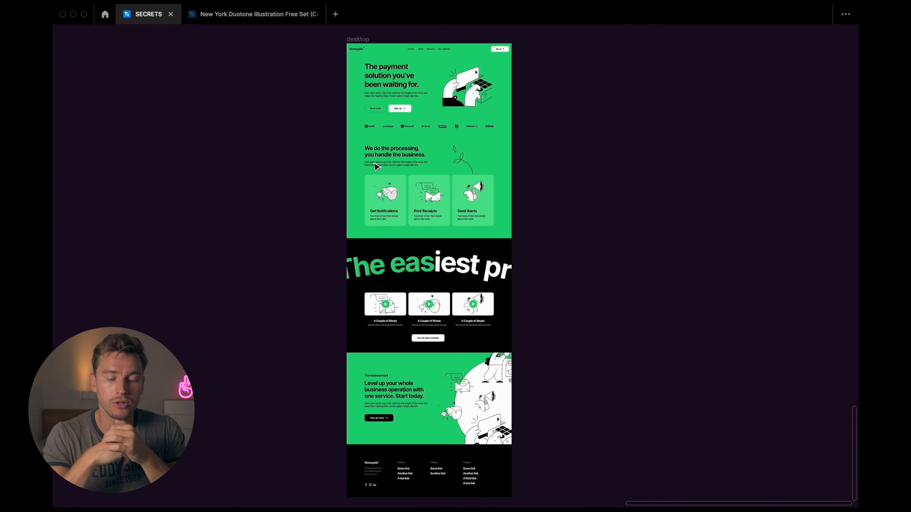